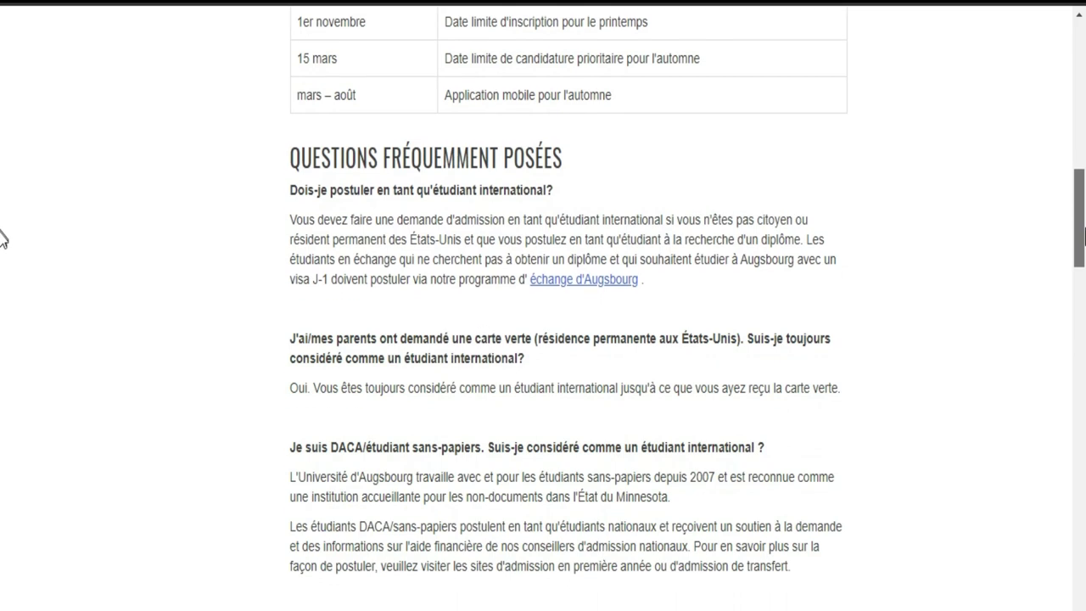
{"action": "scroll", "coordinate": [2, 272], "scroll_direction": "down", "scroll_amount": 3}
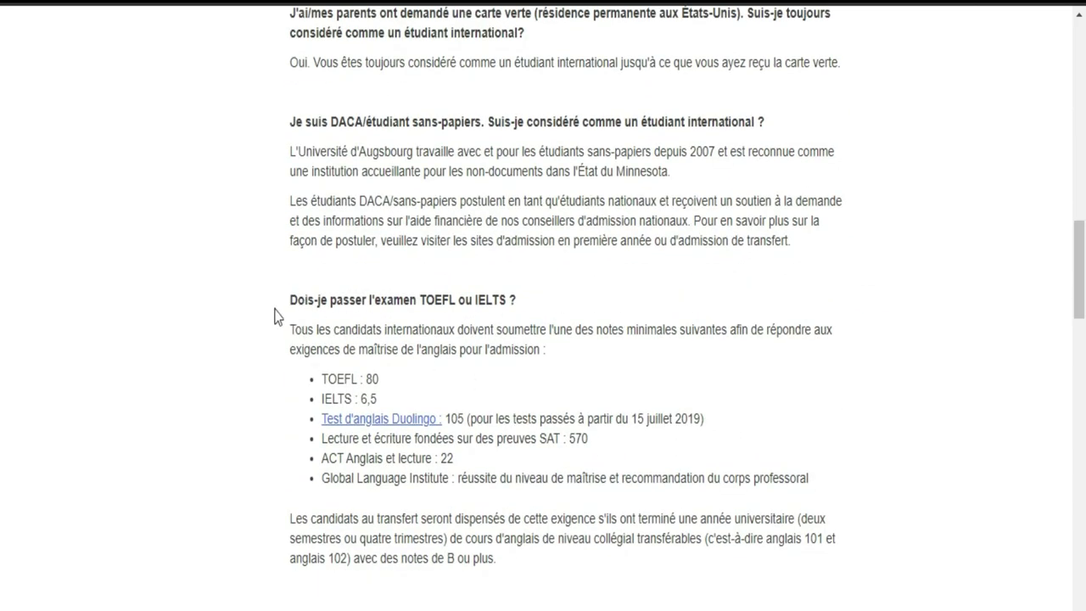
Read through the International Admissions FAQ's TOEFL/IELTS requirements to the end of the page
{"action": "left_click_drag", "start_coordinate": [277, 310], "coordinate": [762, 478]}
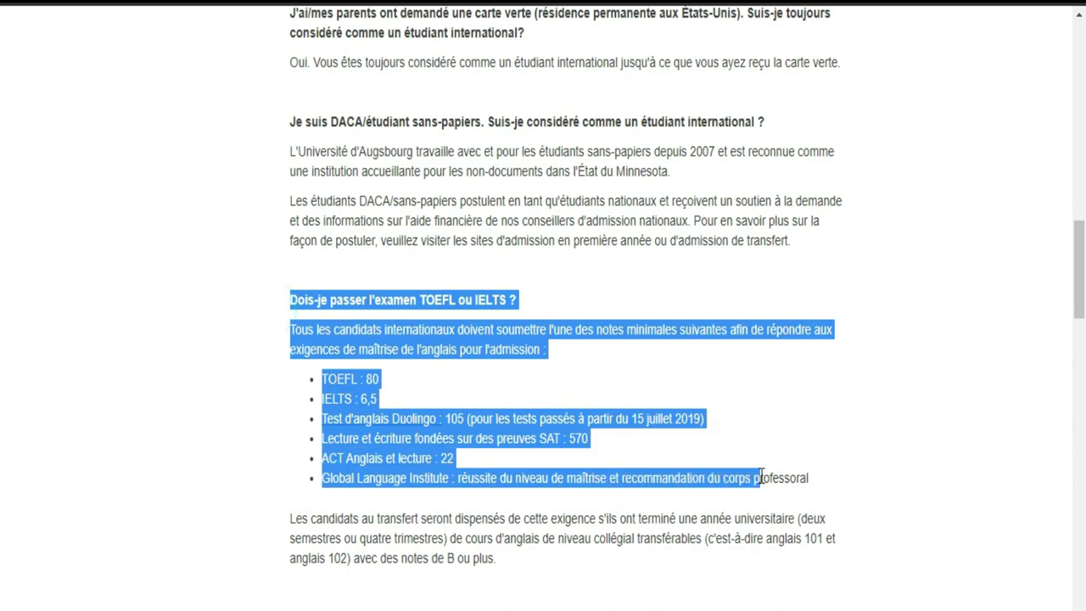
{"action": "left_click", "coordinate": [264, 459]}
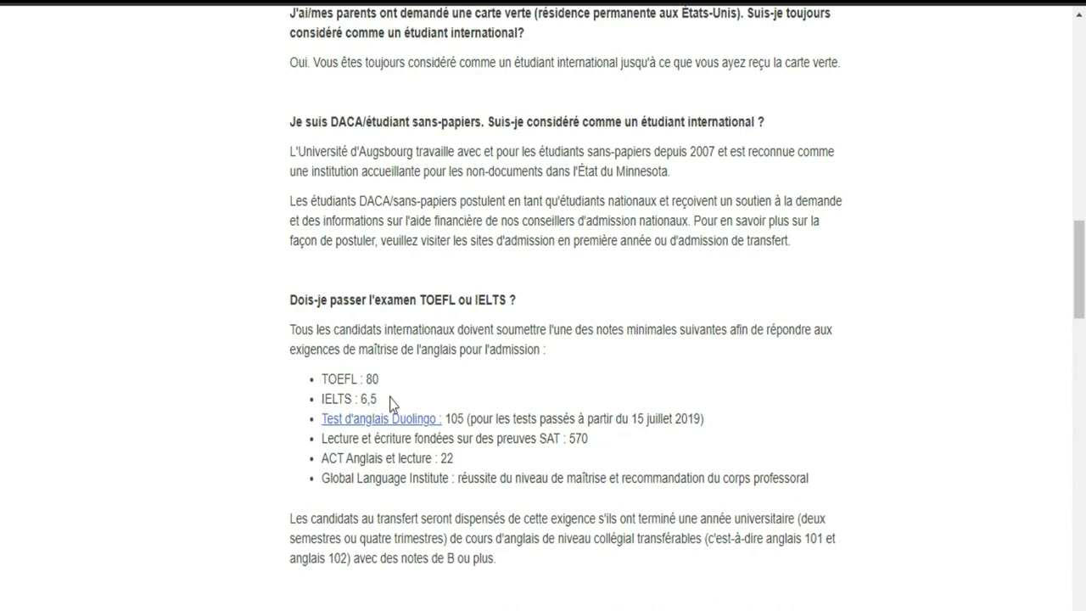
{"action": "left_click_drag", "start_coordinate": [318, 416], "coordinate": [456, 415]}
{"action": "left_click_drag", "start_coordinate": [1084, 244], "coordinate": [1084, 163]}
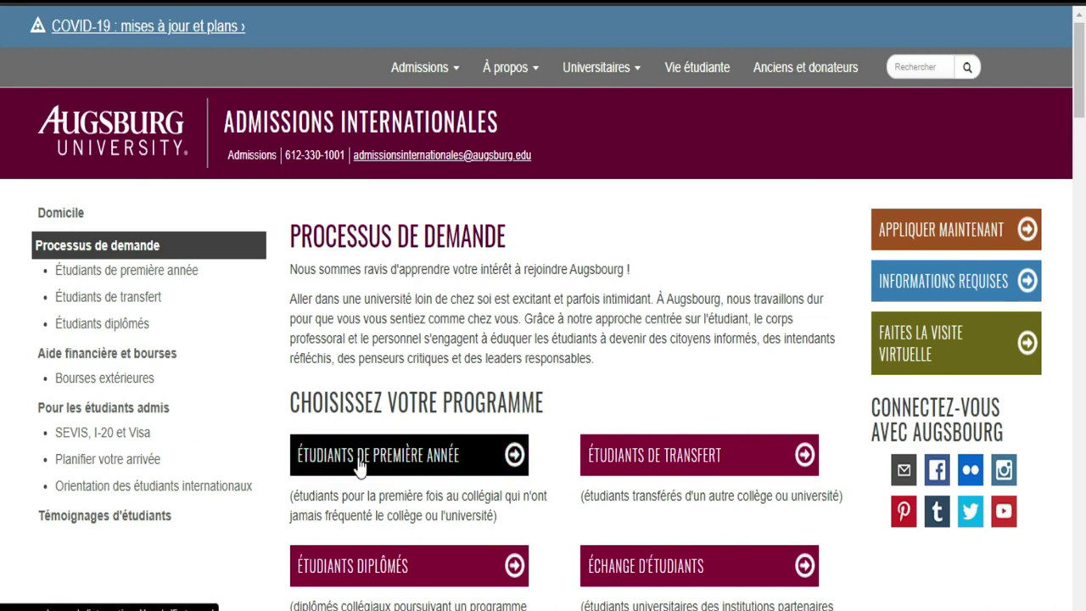
Go to the First-Year Students page and follow its 'demande commune' Common Application link
{"action": "left_click", "coordinate": [361, 467]}
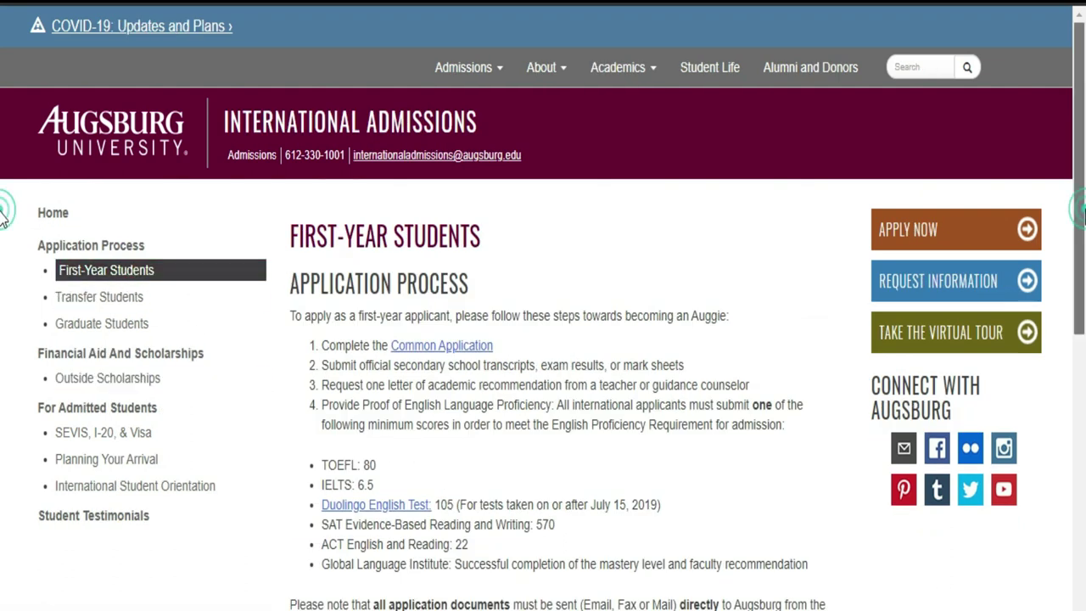
{"action": "scroll", "coordinate": [3, 327], "scroll_direction": "down", "scroll_amount": 2}
{"action": "scroll", "coordinate": [2, 326], "scroll_direction": "down", "scroll_amount": 1}
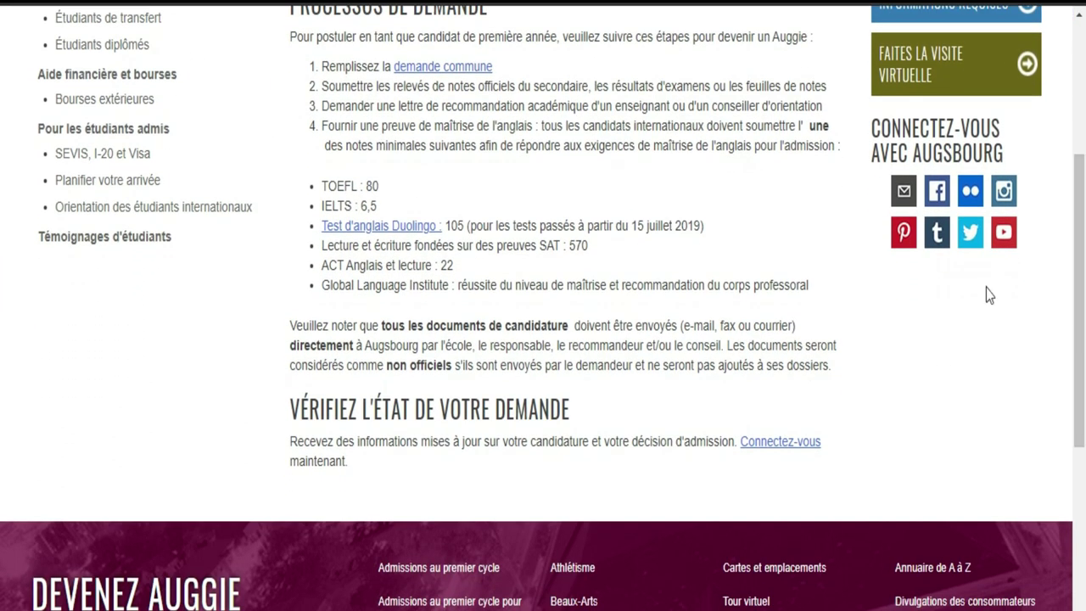
{"action": "scroll", "coordinate": [3, 297], "scroll_direction": "up", "scroll_amount": 2}
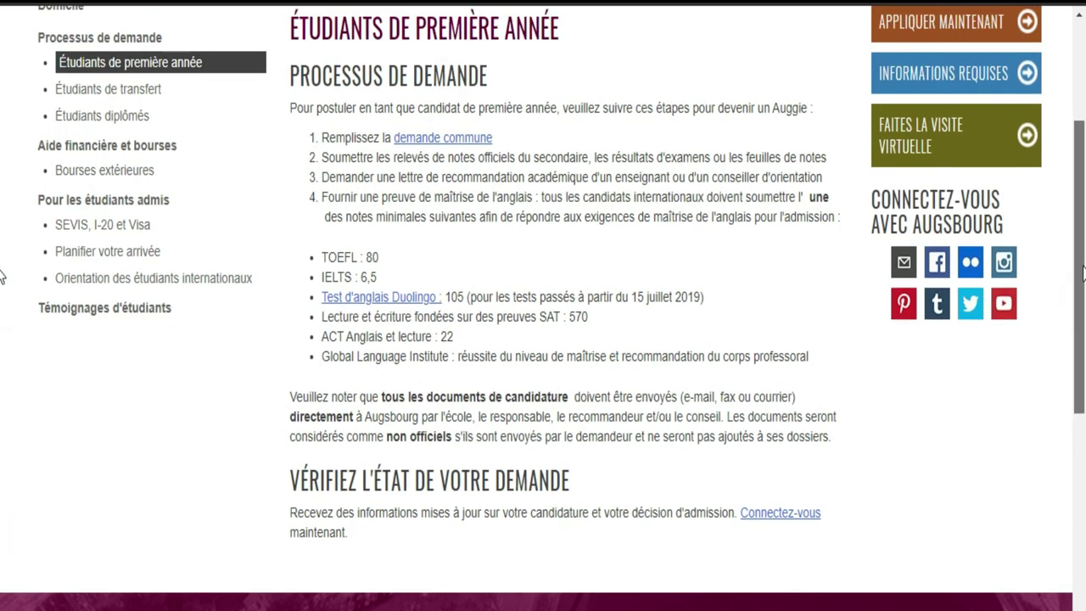
{"action": "scroll", "coordinate": [2, 246], "scroll_direction": "down", "scroll_amount": 1}
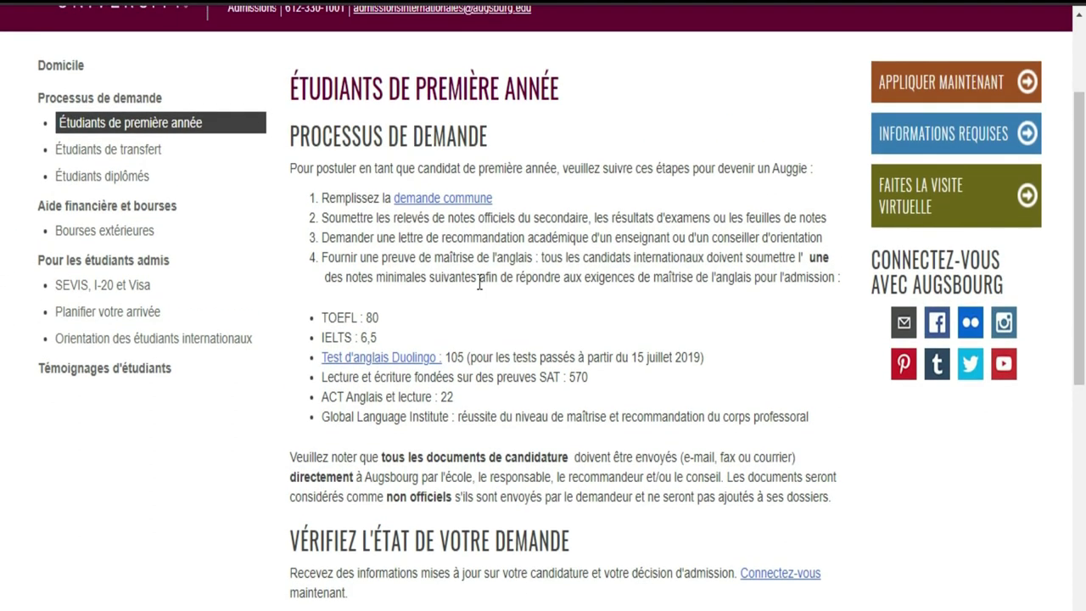
{"action": "left_click", "coordinate": [443, 201]}
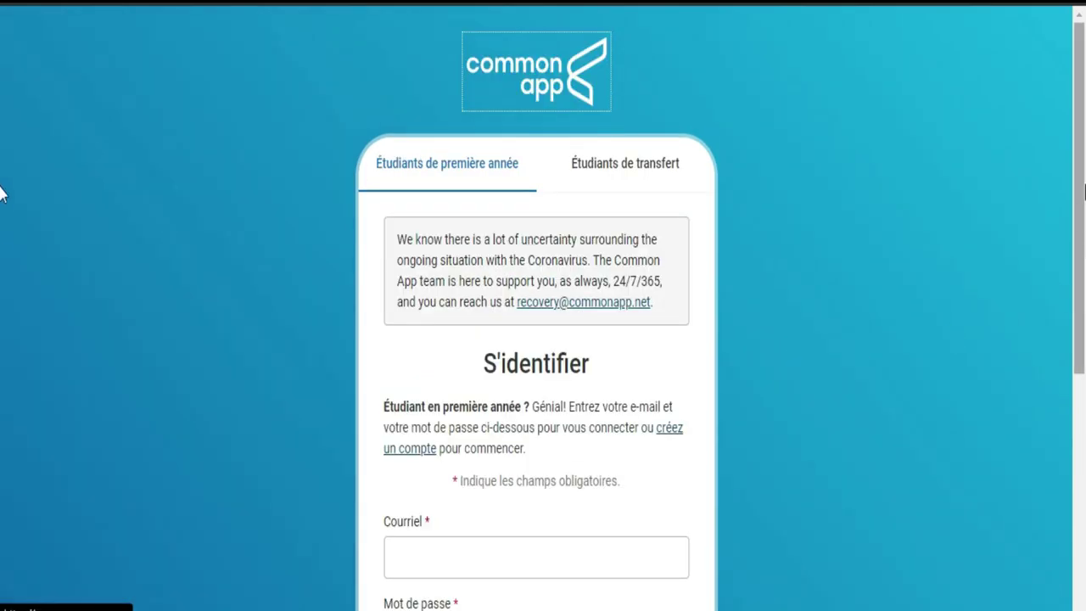
Start a new Common App account as an 'Étudiant en première année' (first-year student)
{"action": "scroll", "coordinate": [0, 191], "scroll_direction": "down", "scroll_amount": 3}
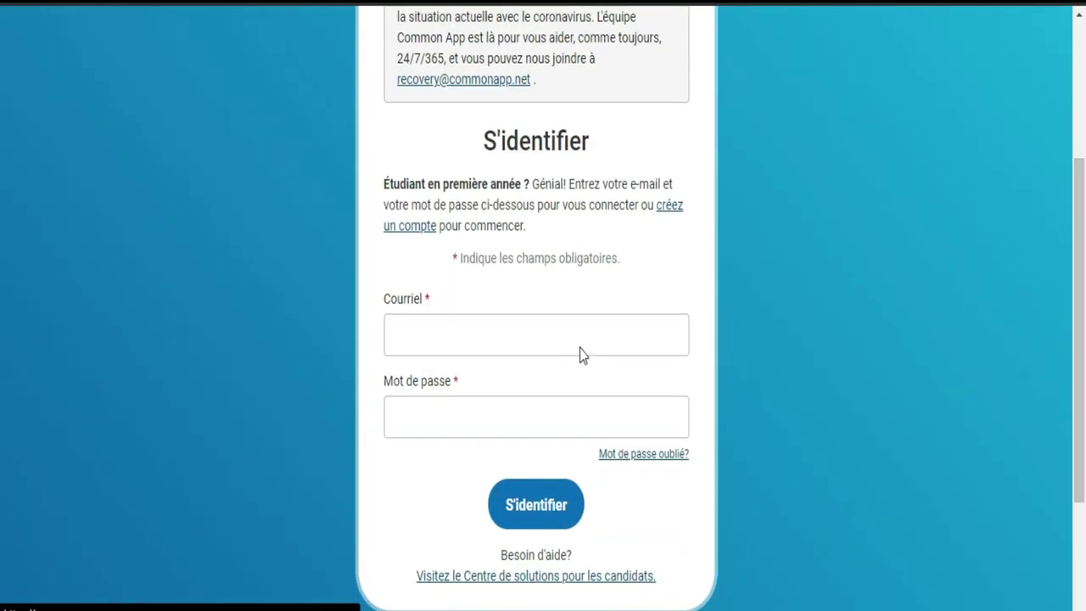
{"action": "left_click", "coordinate": [670, 207]}
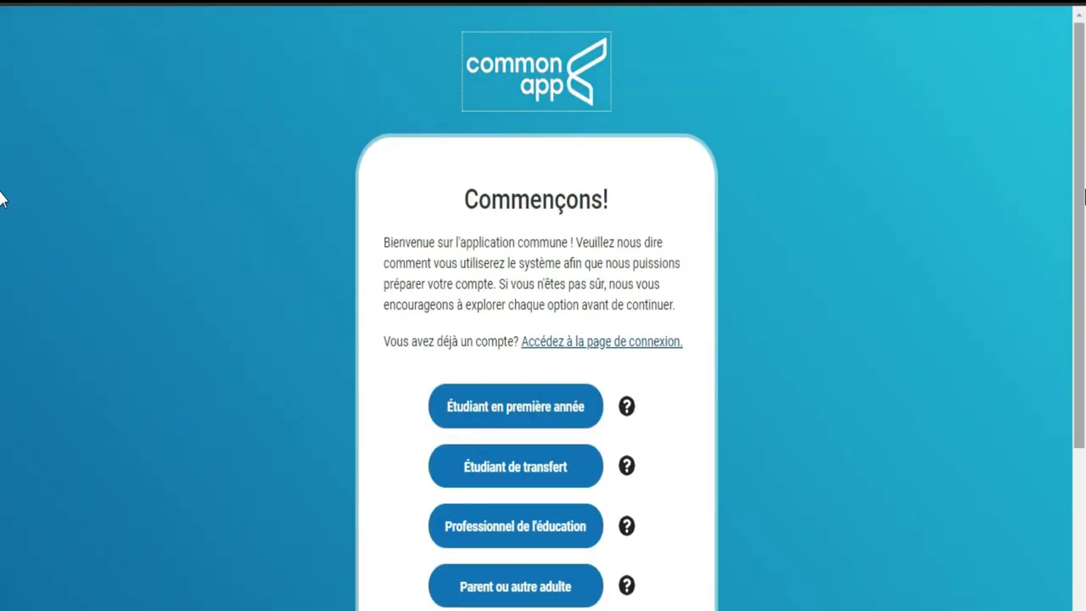
{"action": "scroll", "coordinate": [4, 272], "scroll_direction": "down", "scroll_amount": 2}
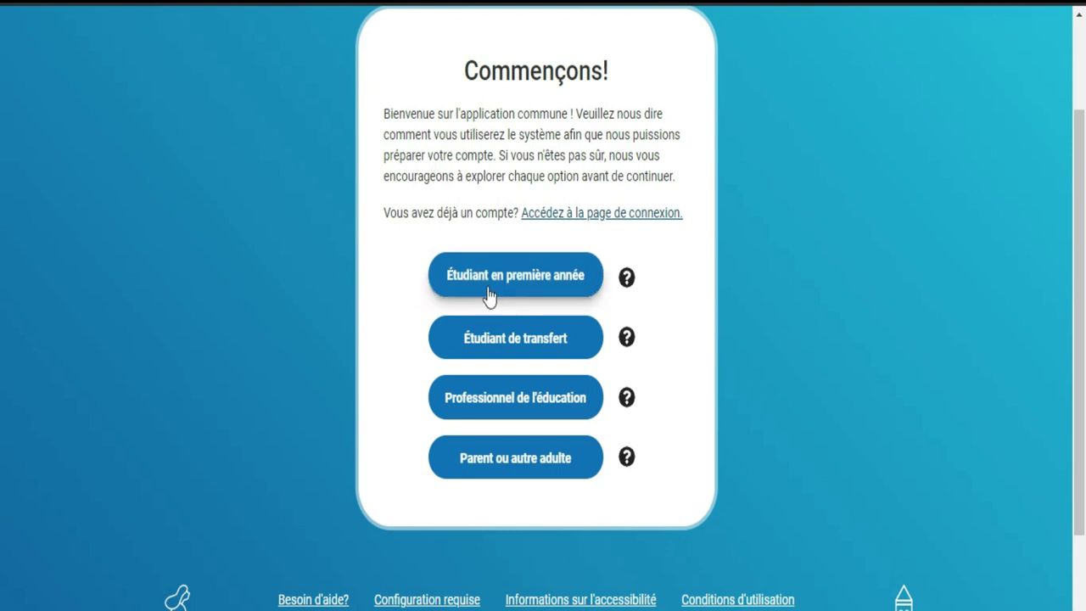
{"action": "left_click", "coordinate": [551, 294]}
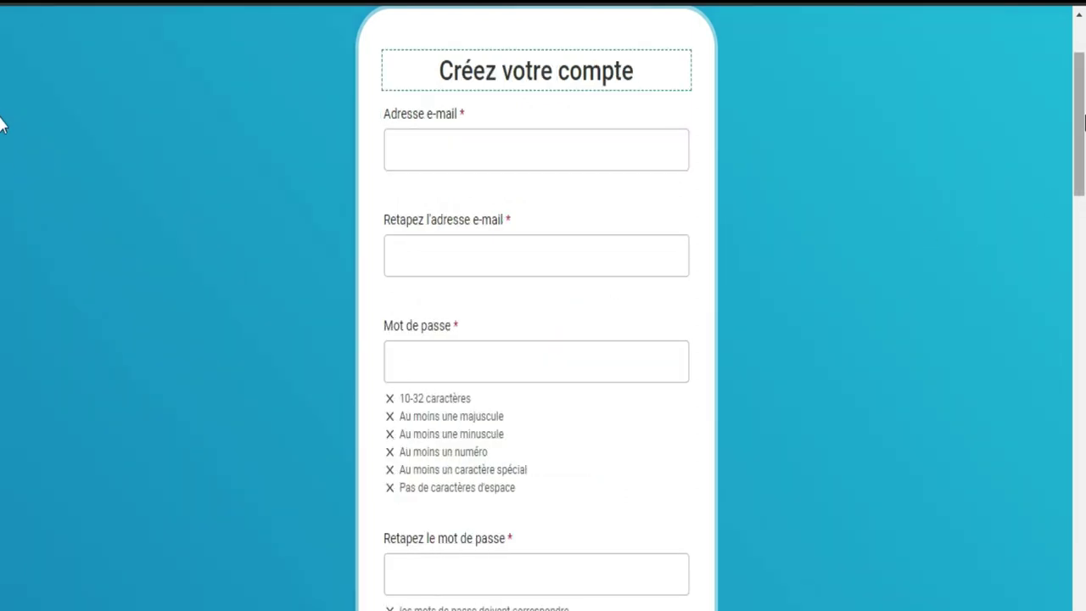
Enter the student's e-mail address in Adresse e-mail, correcting the typing mistakes
{"action": "scroll", "coordinate": [868, 115], "scroll_direction": "up", "scroll_amount": 2}
{"action": "left_click", "coordinate": [596, 274]}
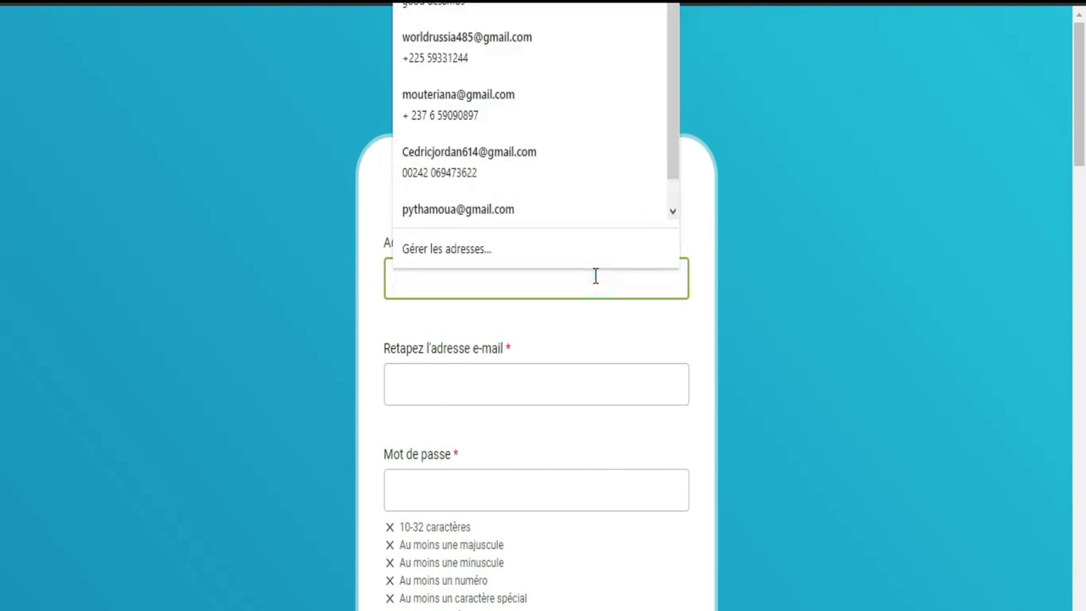
{"action": "left_click", "coordinate": [706, 304]}
{"action": "left_click", "coordinate": [638, 274]}
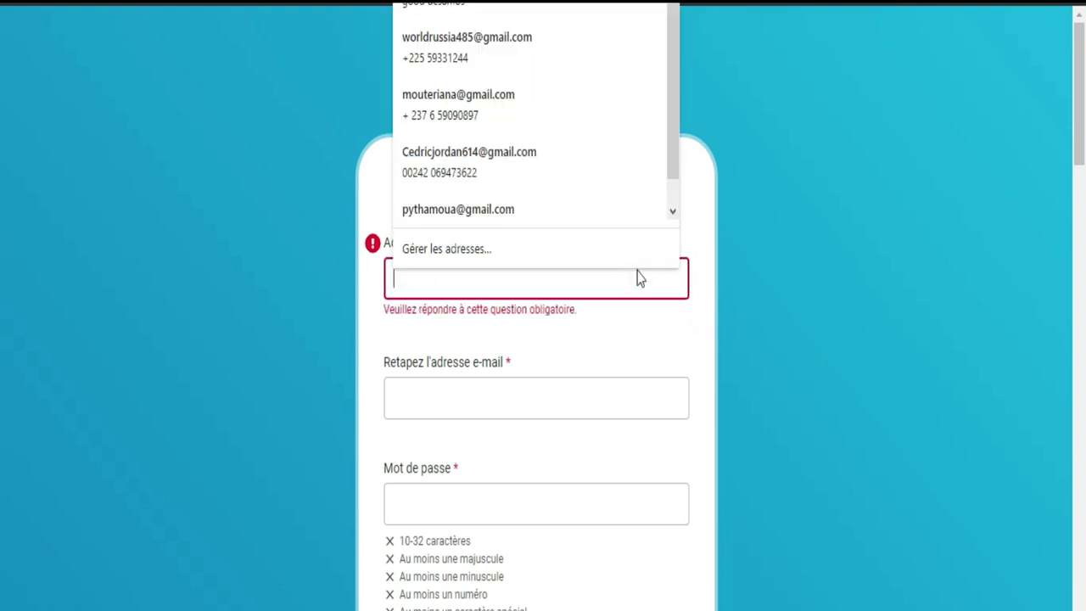
{"action": "type", "text": "PY"}
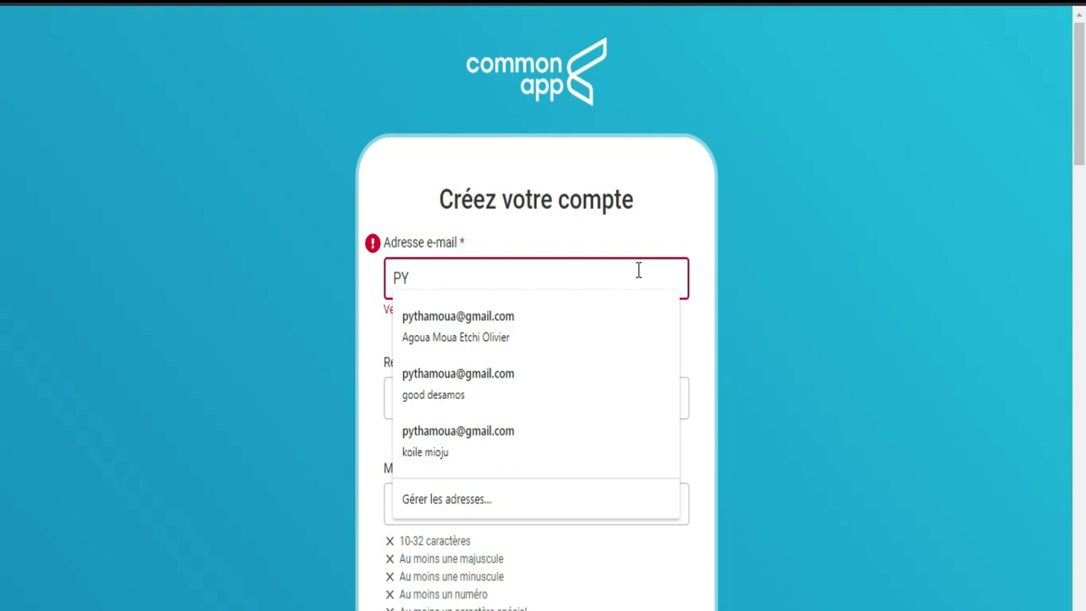
{"action": "key", "text": "BackSpace"}
{"action": "key", "text": "BackSpace"}
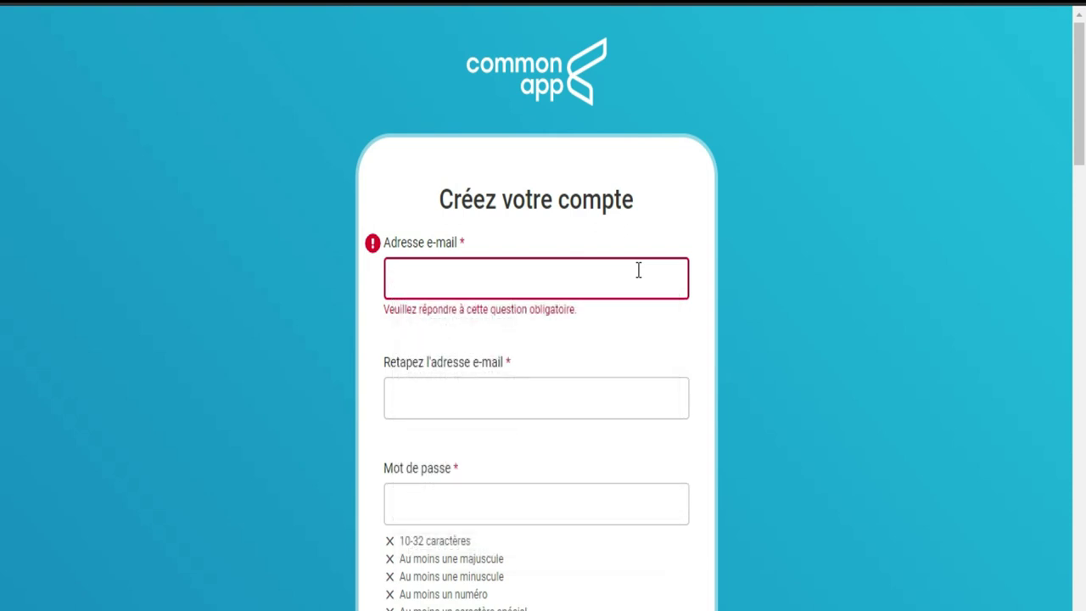
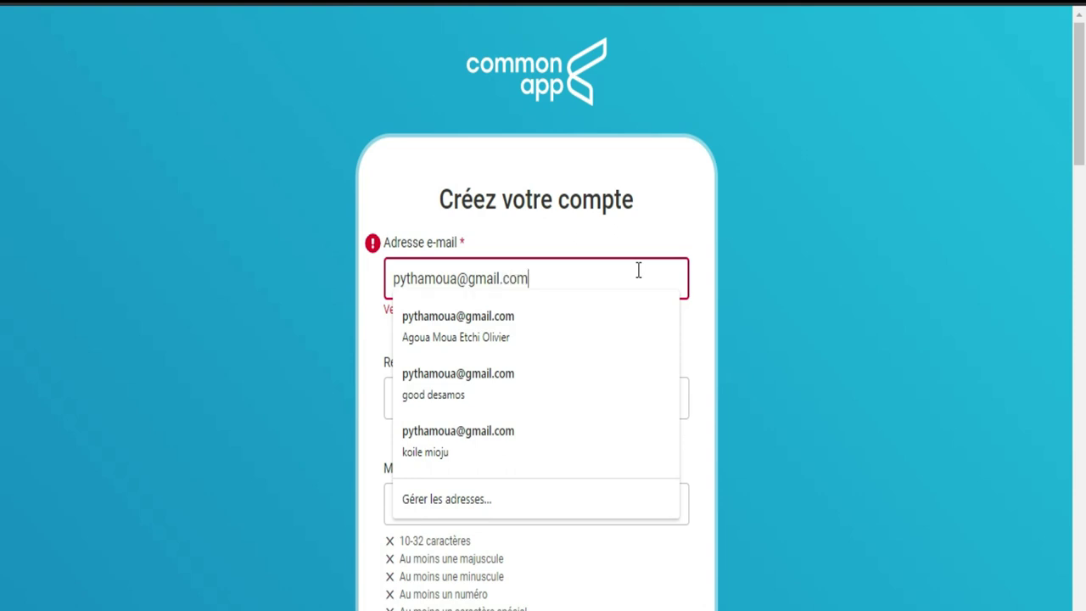
{"action": "key", "text": "Tab"}
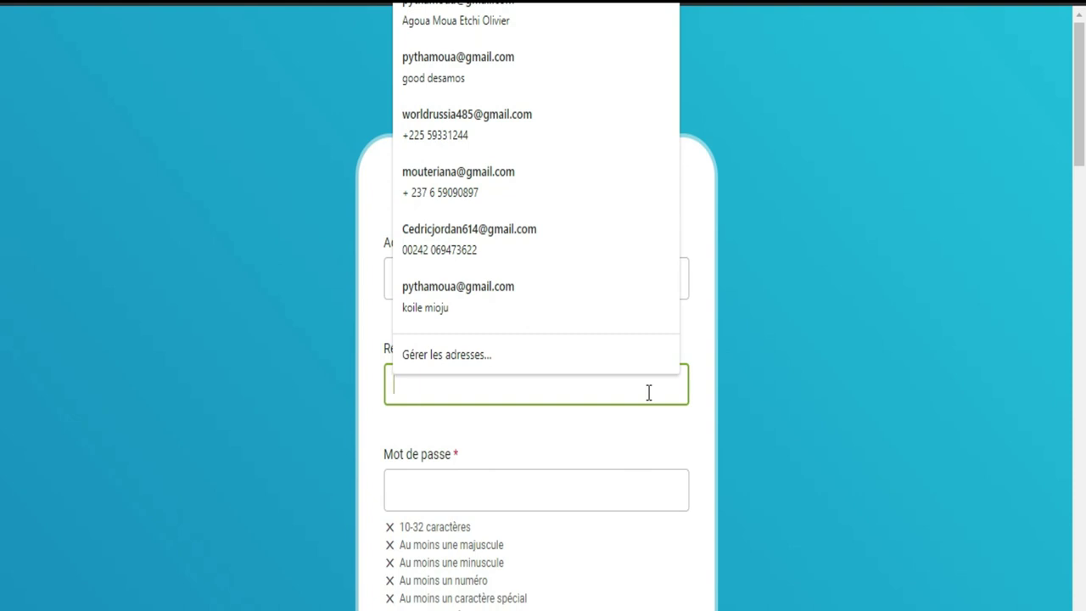
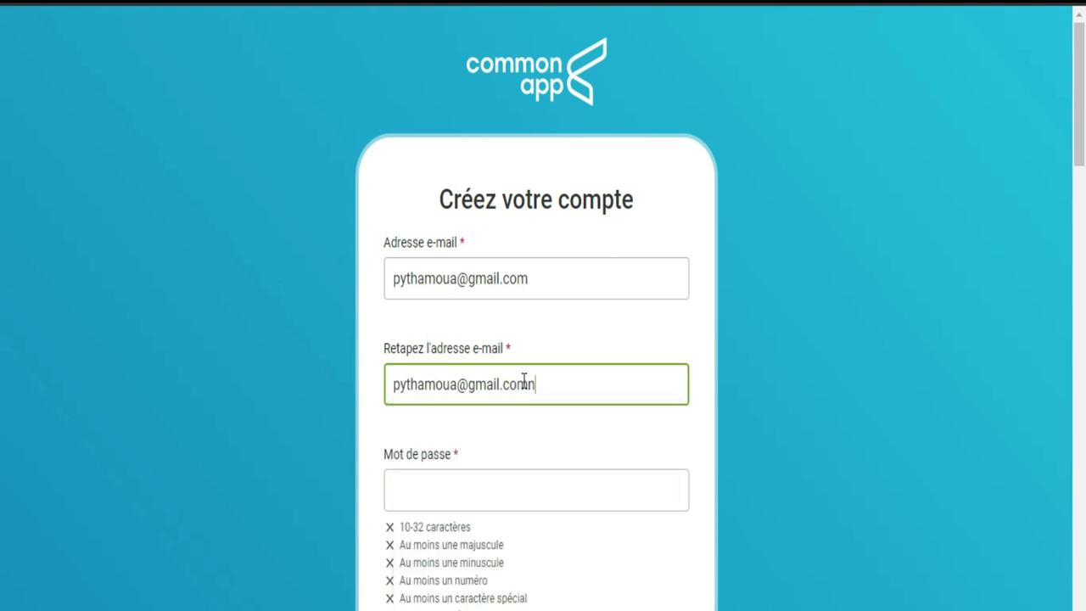
Retype the same e-mail address in the confirmation field, removing the extra trailing letter
{"action": "key", "text": "Tab"}
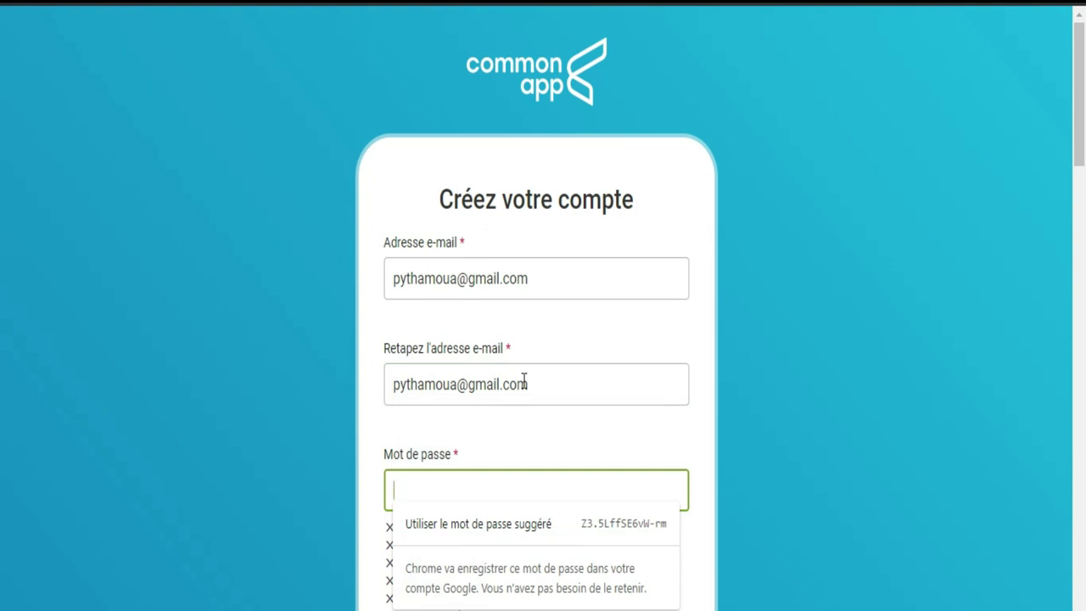
Enter a password meeting all six rules and retype it in Retapez le mot de passe
{"action": "scroll", "coordinate": [3, 141], "scroll_direction": "down", "scroll_amount": 3}
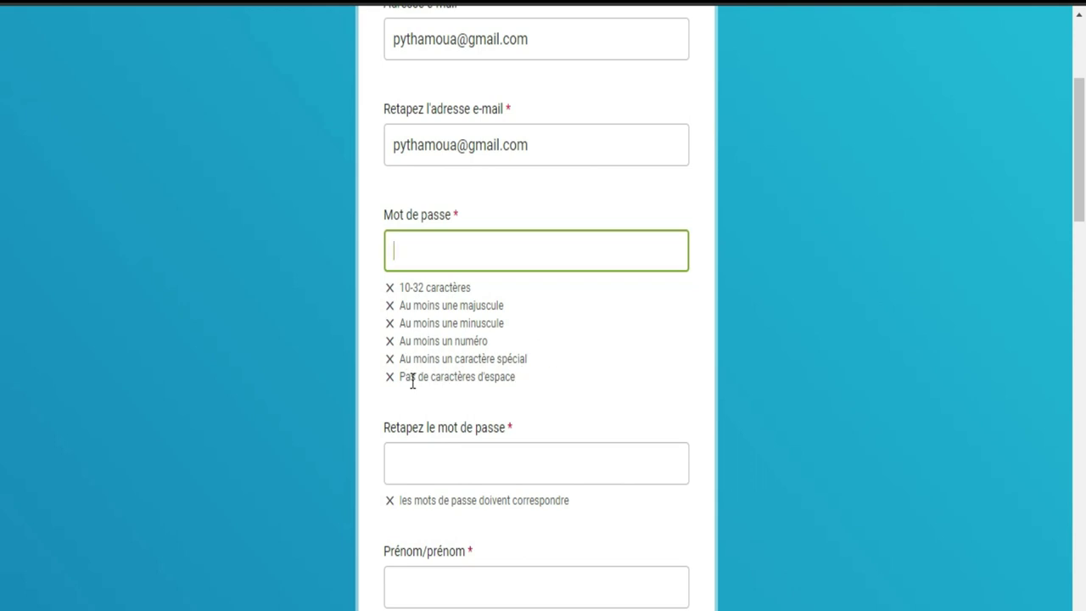
{"action": "left_click", "coordinate": [472, 247]}
{"action": "left_click", "coordinate": [473, 248]}
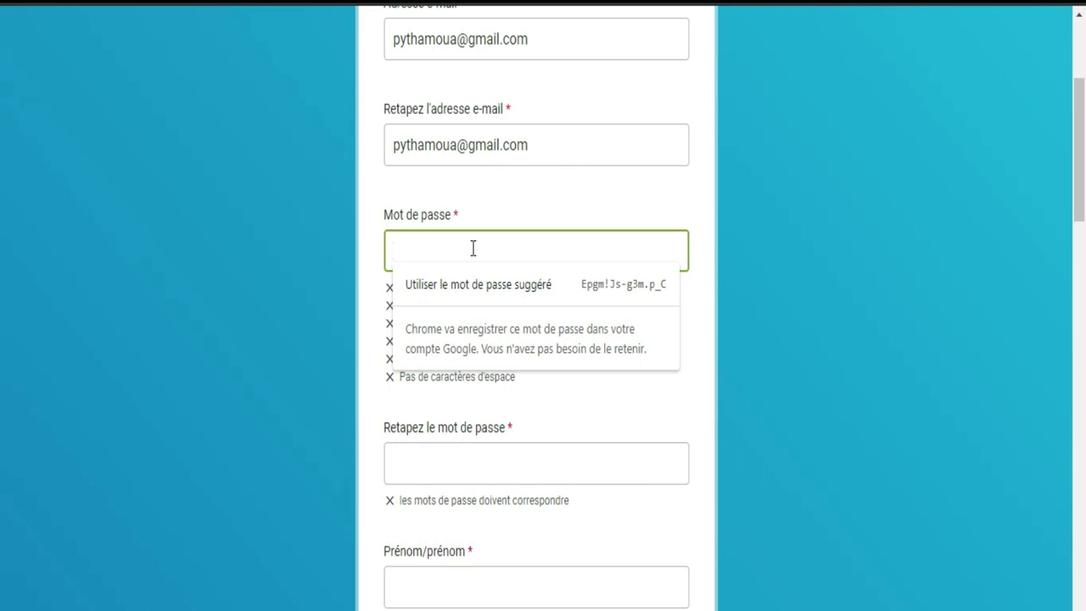
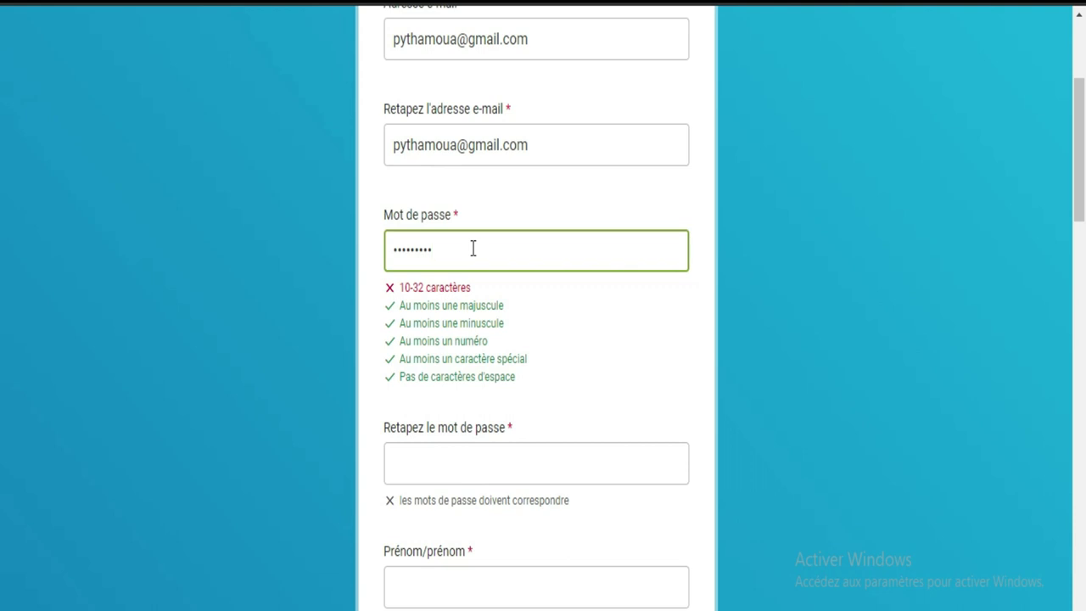
{"action": "left_click", "coordinate": [482, 458]}
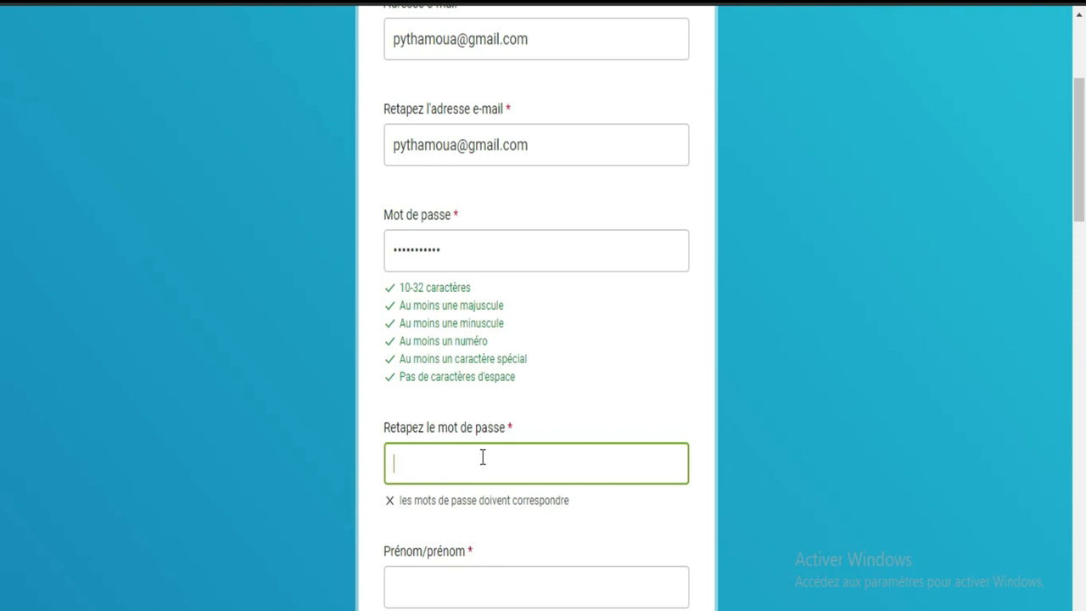
{"action": "scroll", "coordinate": [2, 129], "scroll_direction": "down", "scroll_amount": 4}
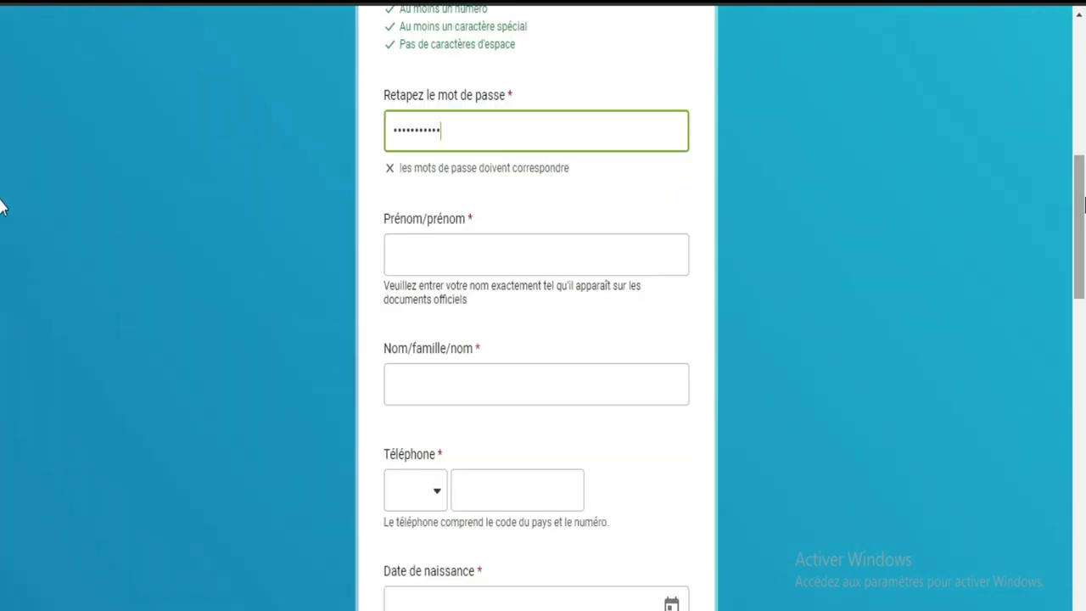
Fill in the student's first name and last name (Nom)
{"action": "left_click", "coordinate": [583, 255]}
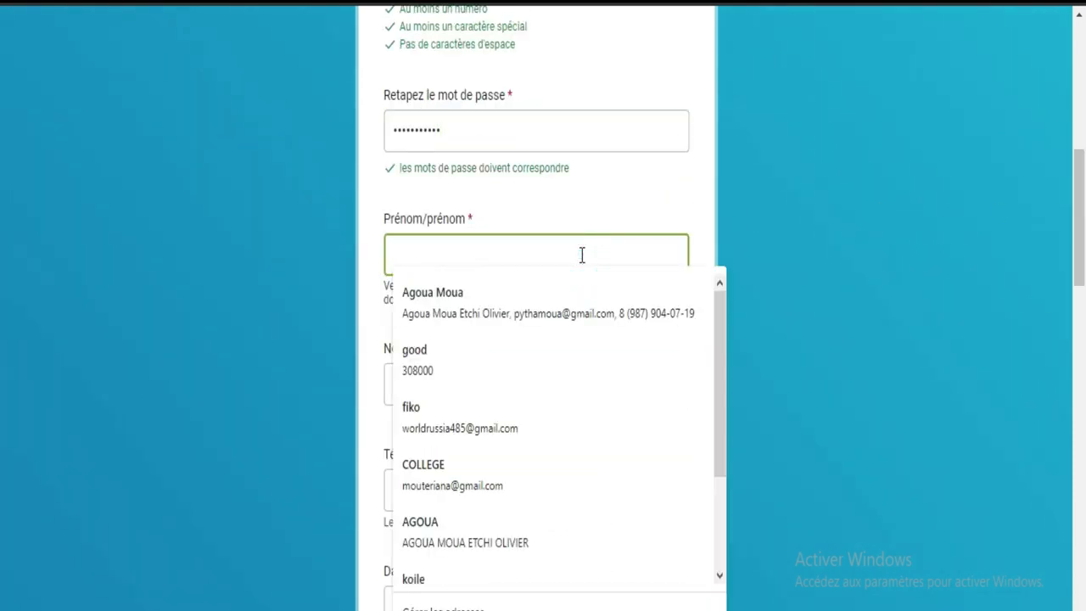
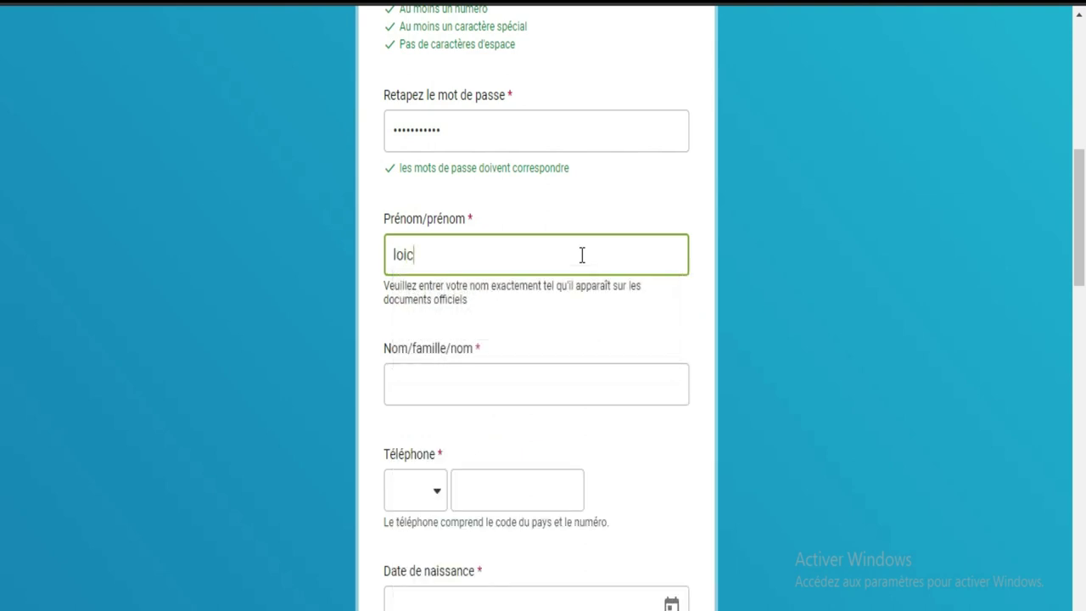
{"action": "key", "text": "Tab"}
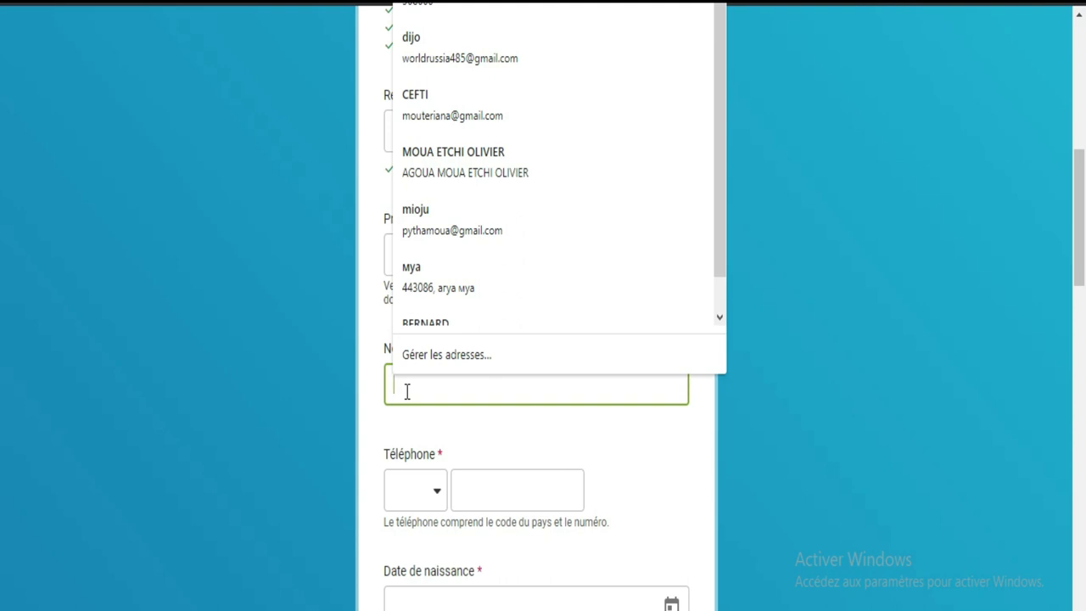
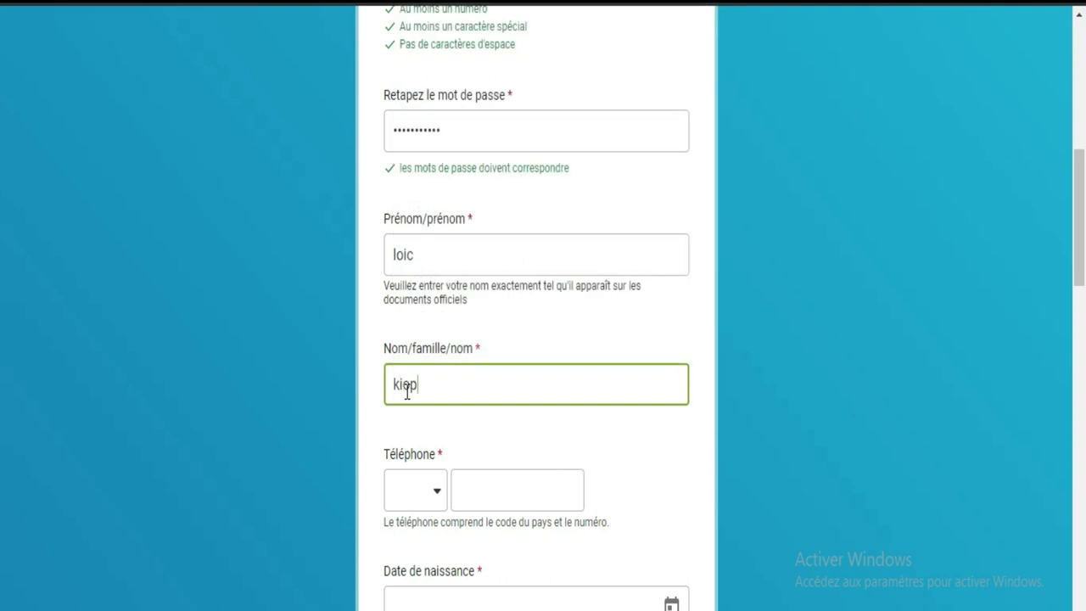
Set the phone country code to +225 Côte d'Ivoire
{"action": "left_click", "coordinate": [436, 495]}
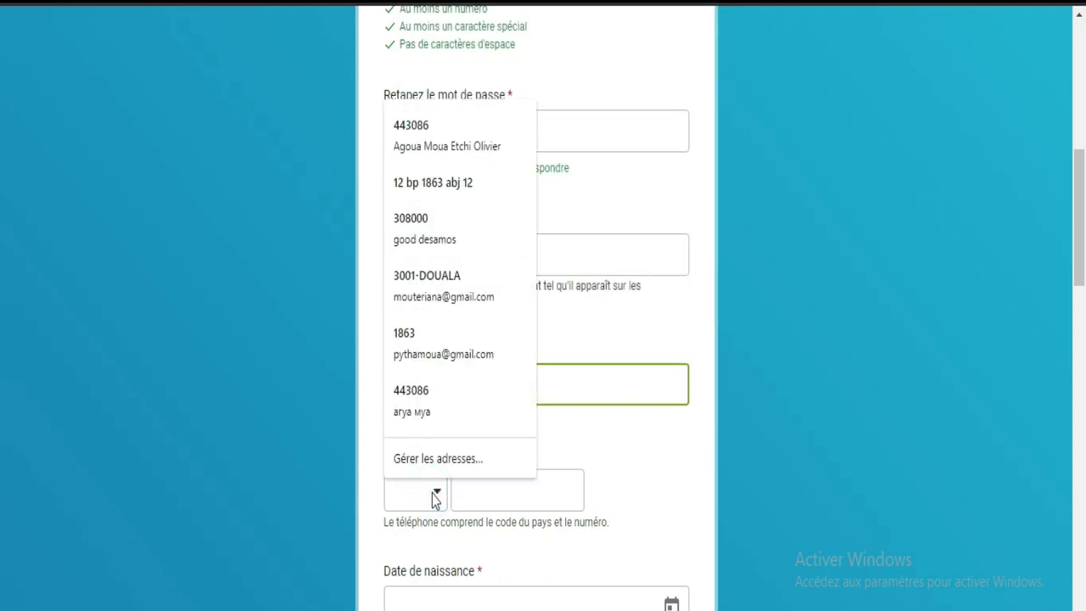
{"action": "left_click", "coordinate": [433, 499]}
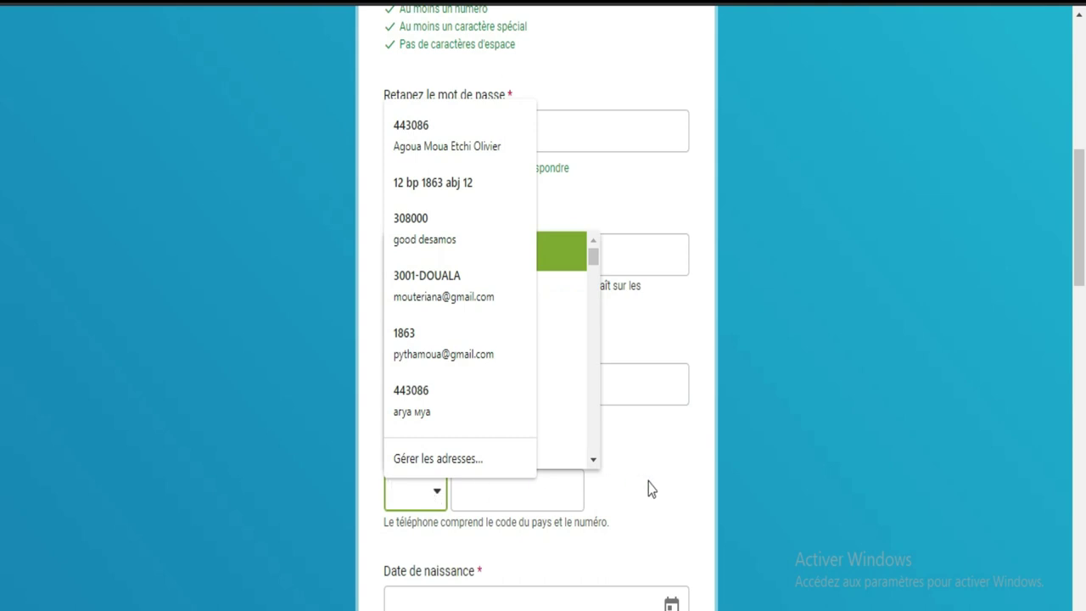
{"action": "left_click", "coordinate": [649, 482]}
{"action": "left_click", "coordinate": [404, 496]}
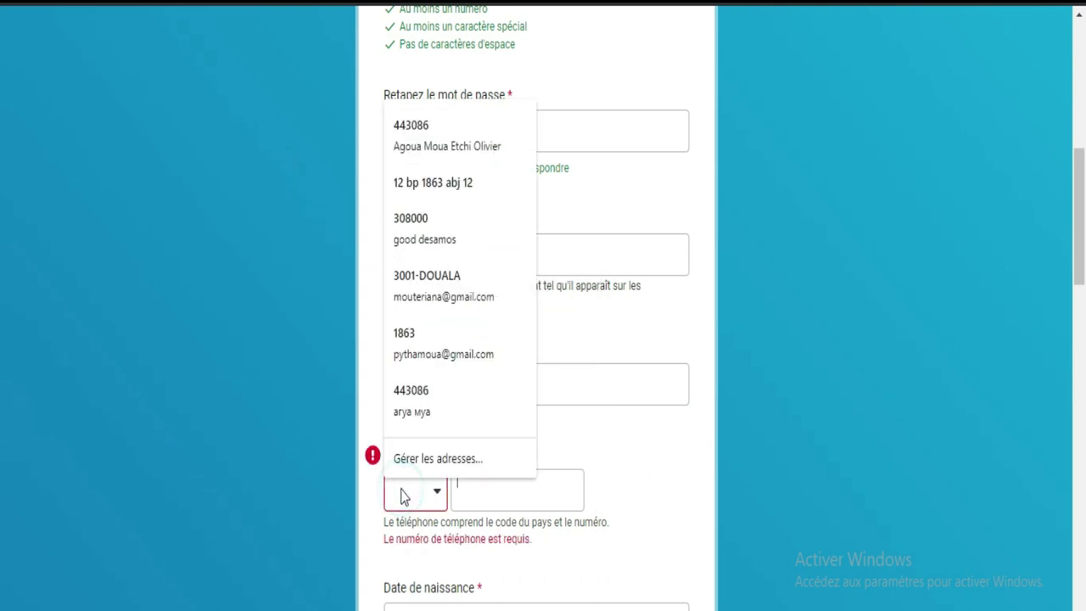
{"action": "left_click", "coordinate": [404, 497]}
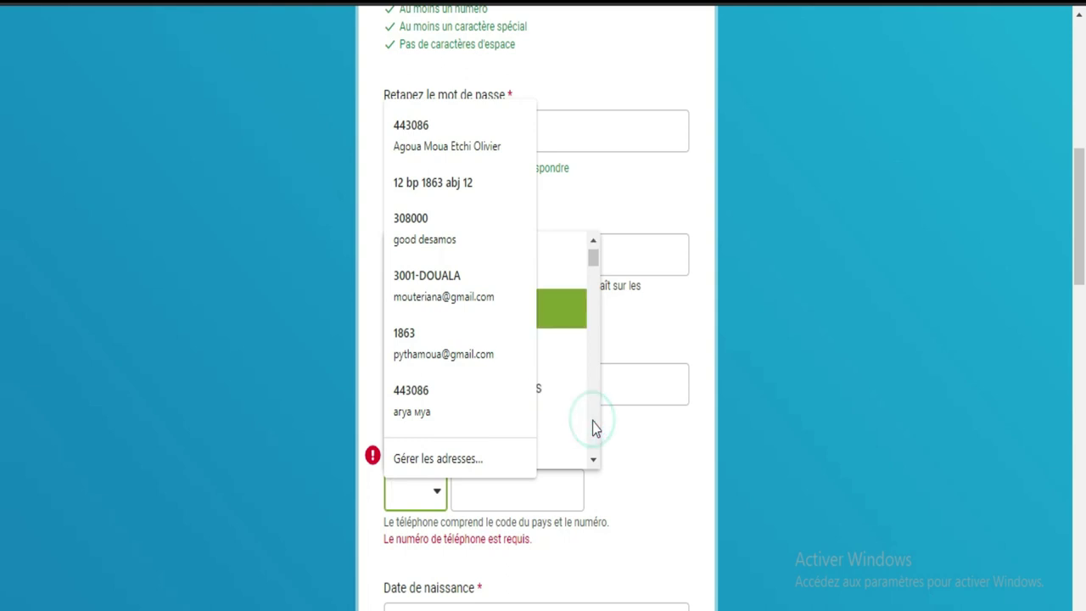
{"action": "type", "text": "+225"}
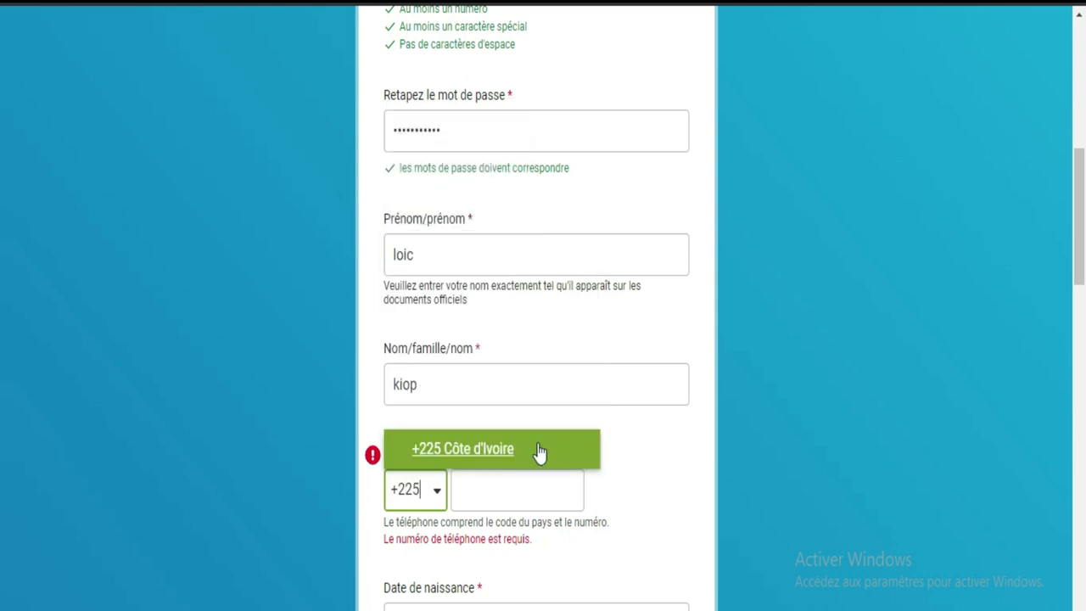
{"action": "left_click", "coordinate": [502, 448]}
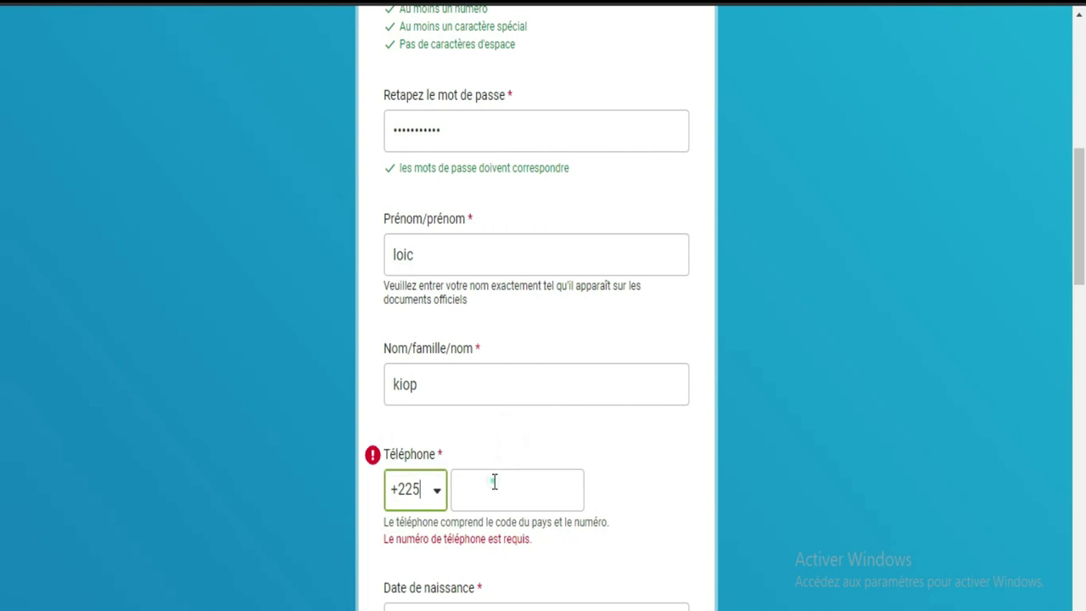
Enter the student's phone number so the phone error clears
{"action": "left_click", "coordinate": [494, 482]}
{"action": "type", "text": "04"}
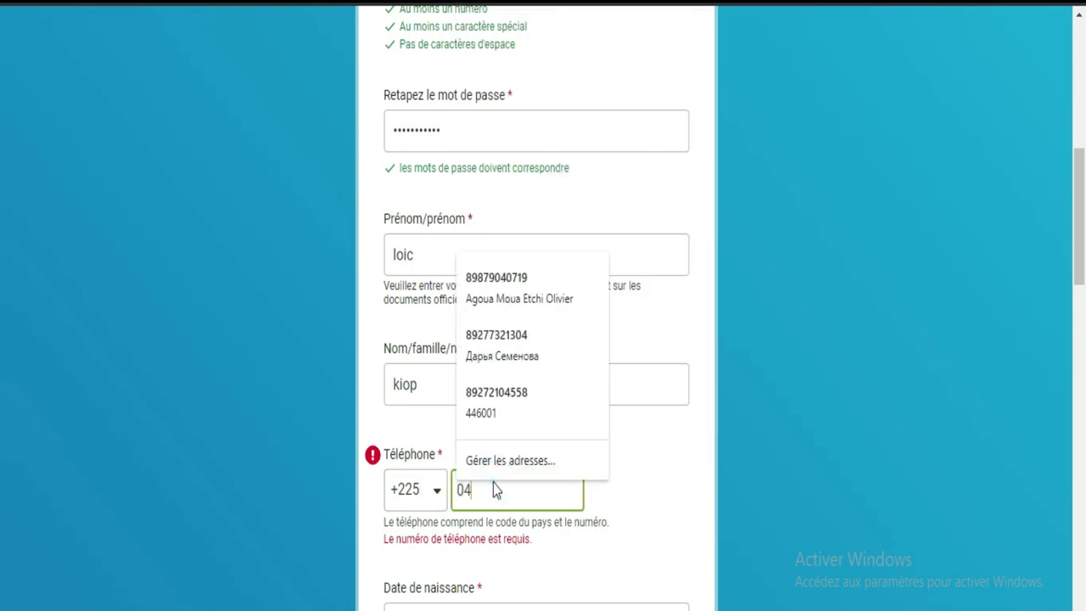
{"action": "key", "text": "BackSpace"}
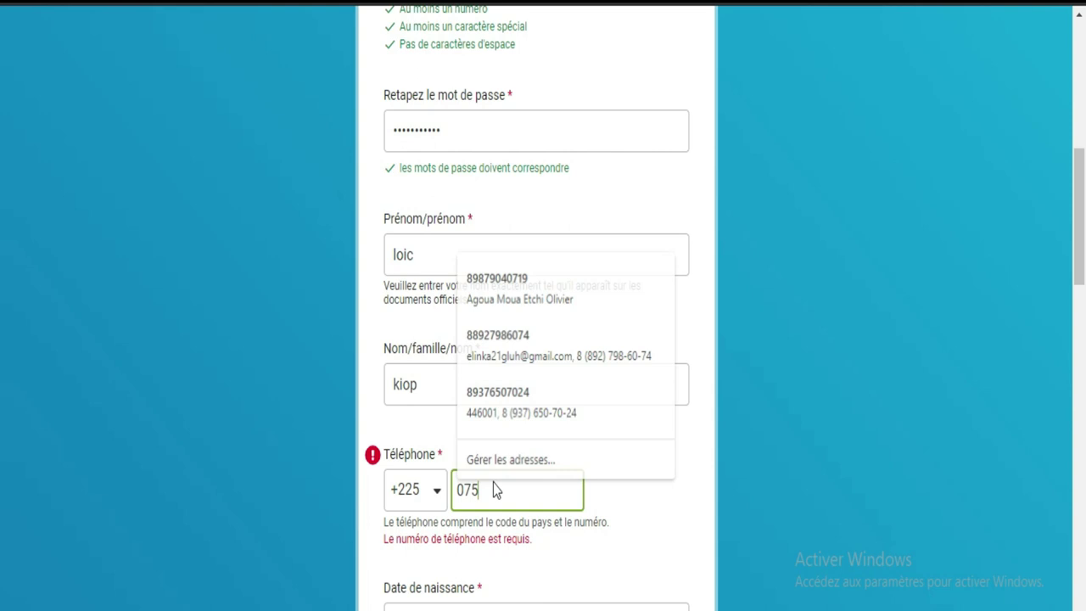
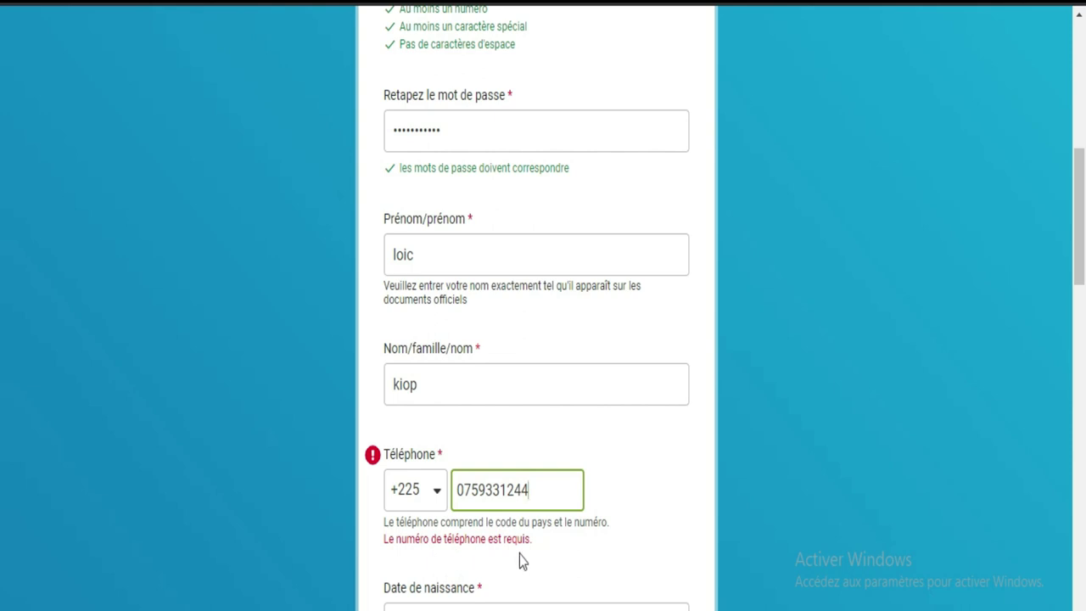
{"action": "left_click", "coordinate": [544, 582]}
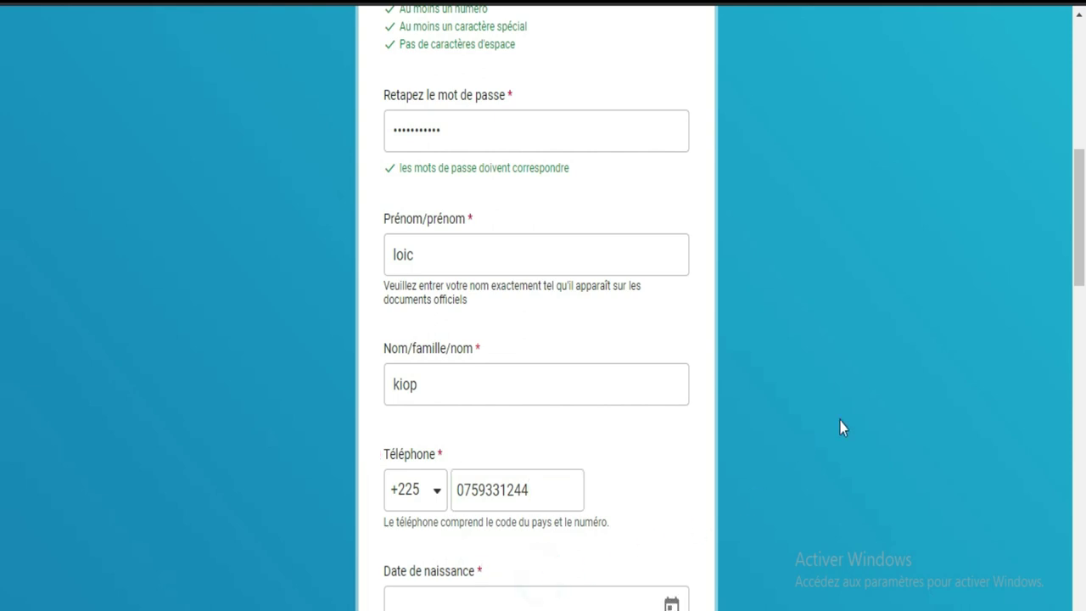
{"action": "scroll", "coordinate": [2, 242], "scroll_direction": "down", "scroll_amount": 3}
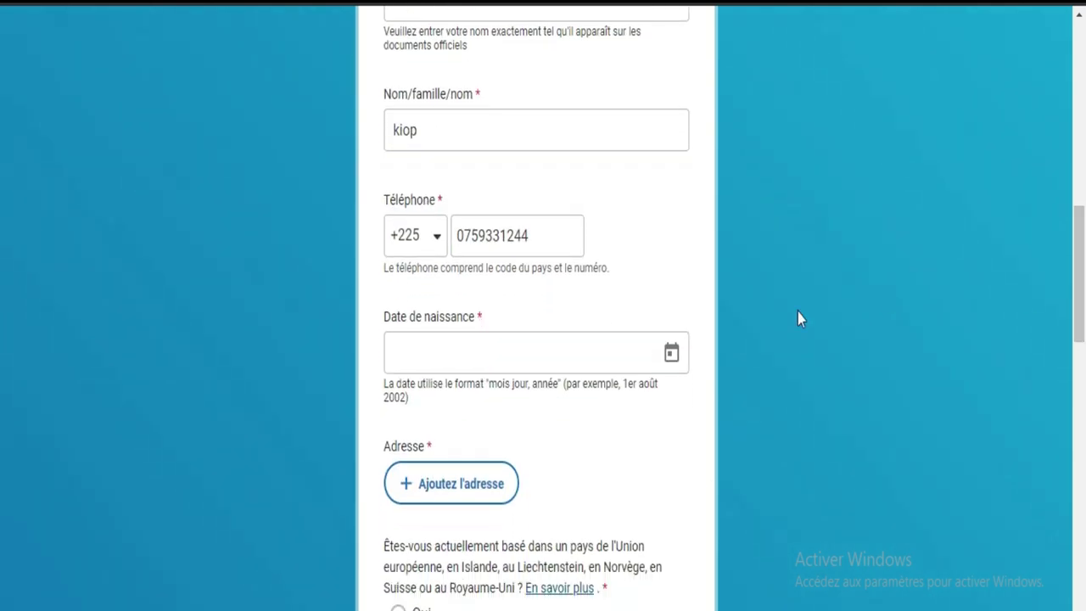
{"action": "left_click", "coordinate": [629, 350]}
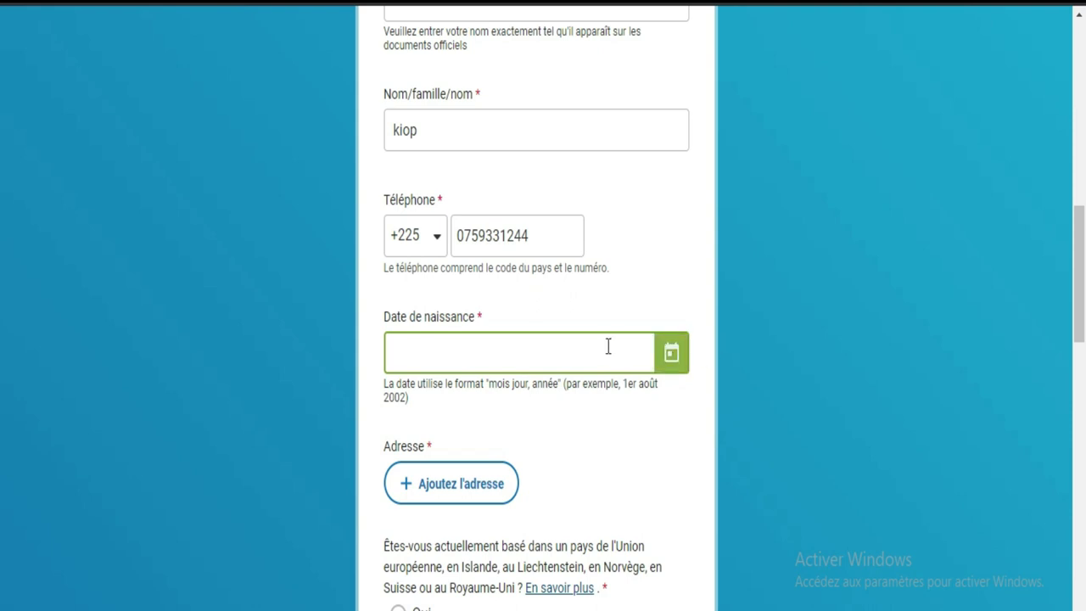
{"action": "type", "text": "21."}
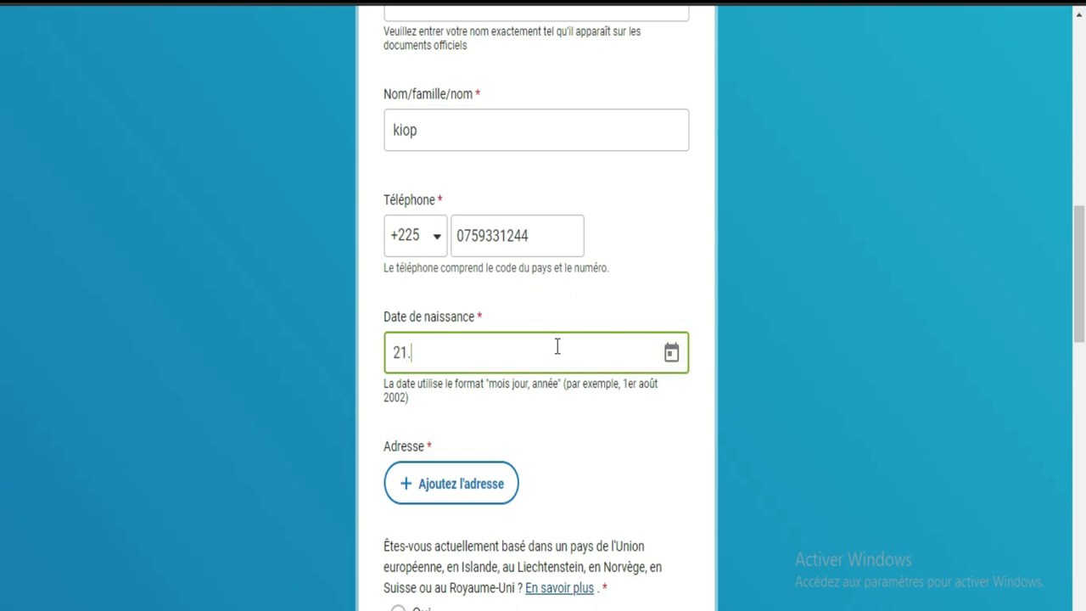
{"action": "type", "text": "05.2003"}
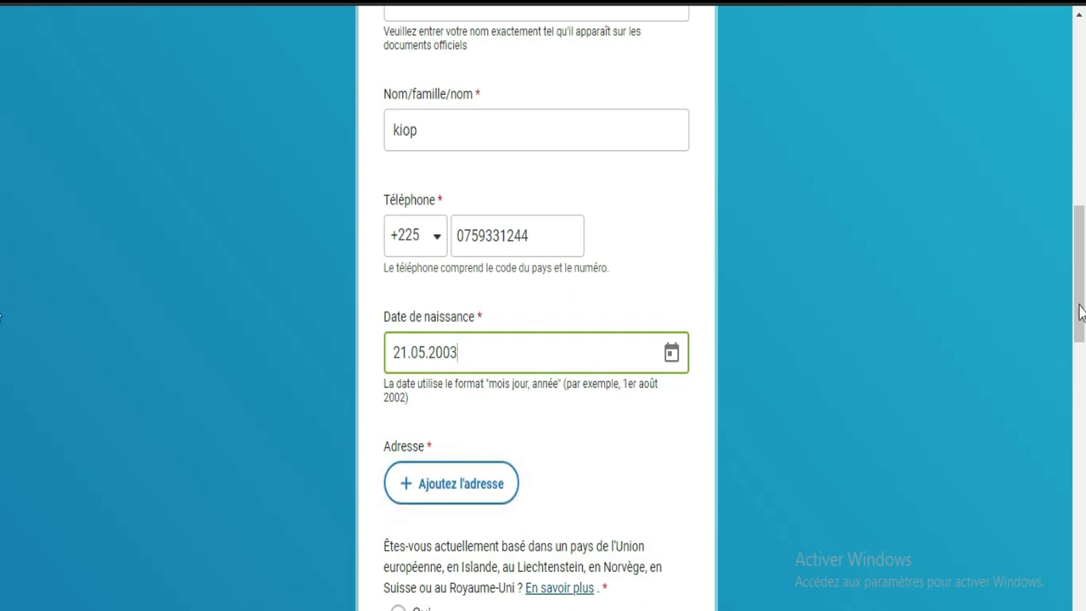
{"action": "scroll", "coordinate": [2, 350], "scroll_direction": "down", "scroll_amount": 3}
{"action": "scroll", "coordinate": [2, 349], "scroll_direction": "down", "scroll_amount": 2}
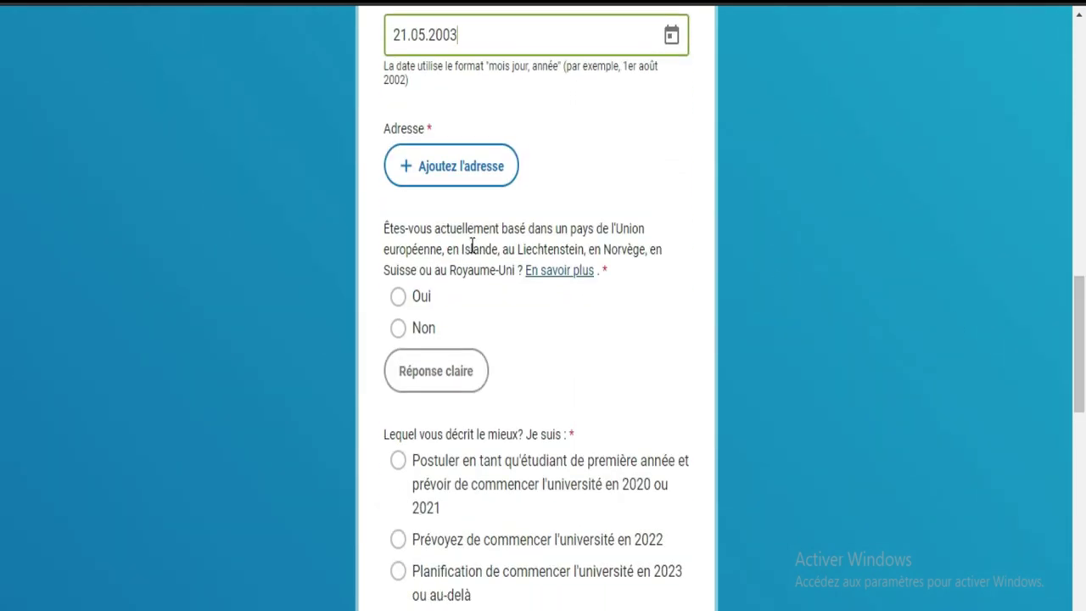
{"action": "left_click", "coordinate": [452, 179]}
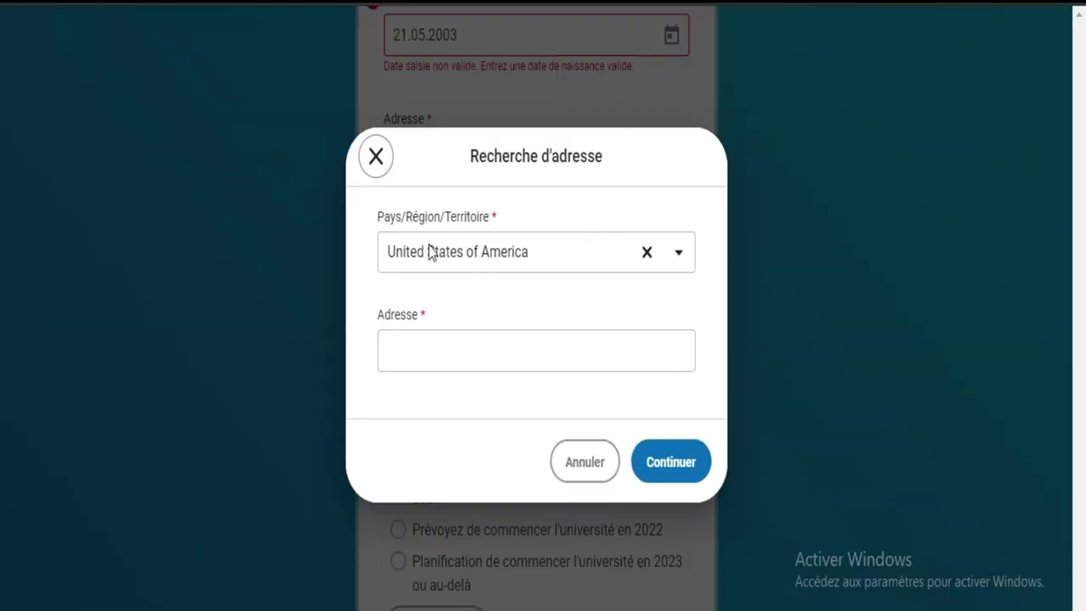
{"action": "left_click", "coordinate": [566, 117]}
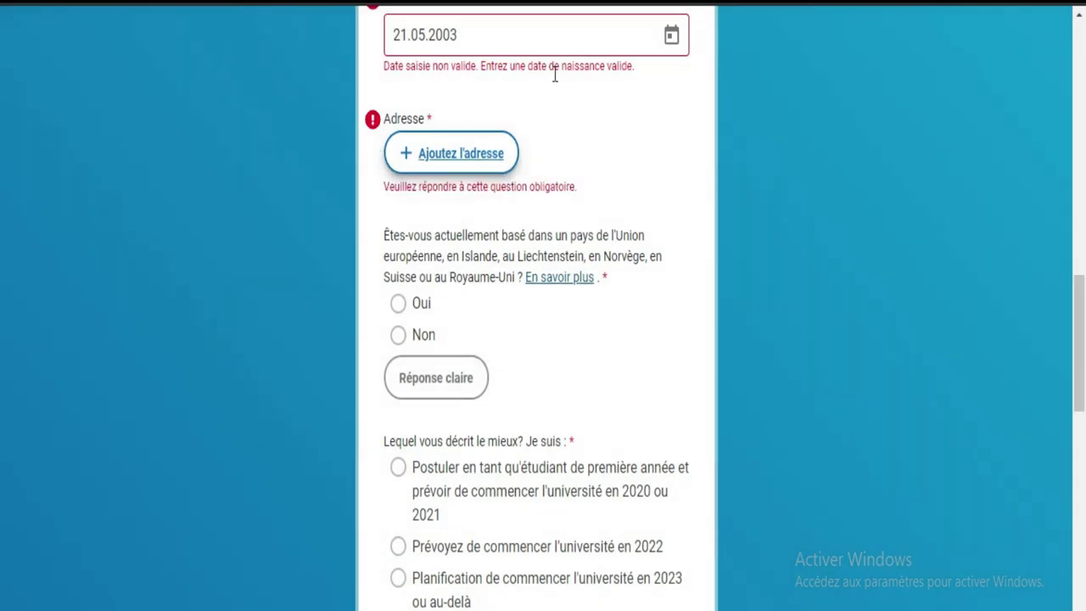
Change the birth date's month to 'mars', removing the stray period
{"action": "left_click", "coordinate": [429, 36]}
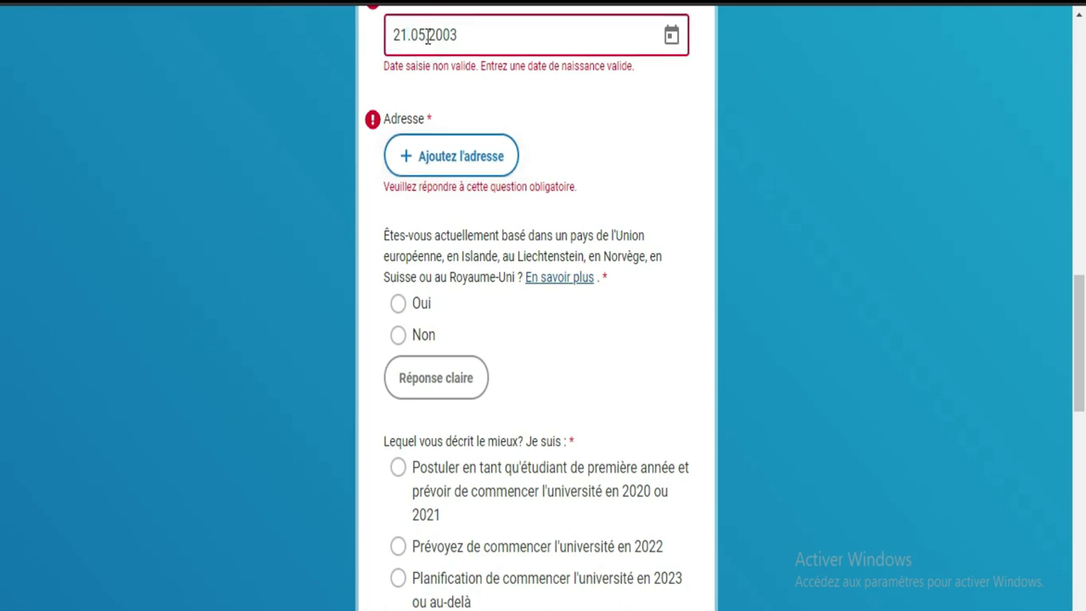
{"action": "key", "text": "BackSpace"}
{"action": "key", "text": "BackSpace"}
{"action": "key", "text": "BackSpace"}
{"action": "key", "text": "BackSpace"}
{"action": "key", "text": "BackSpace"}
{"action": "type", "text": "1"}
{"action": "mouse_move", "coordinate": [860, 575]}
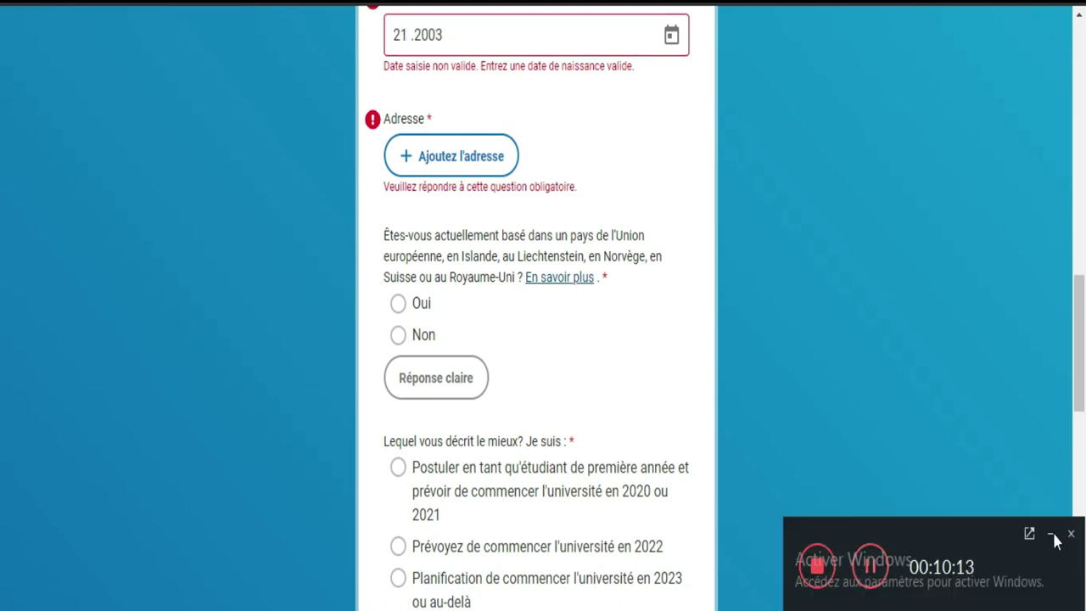
{"action": "left_click", "coordinate": [1052, 534]}
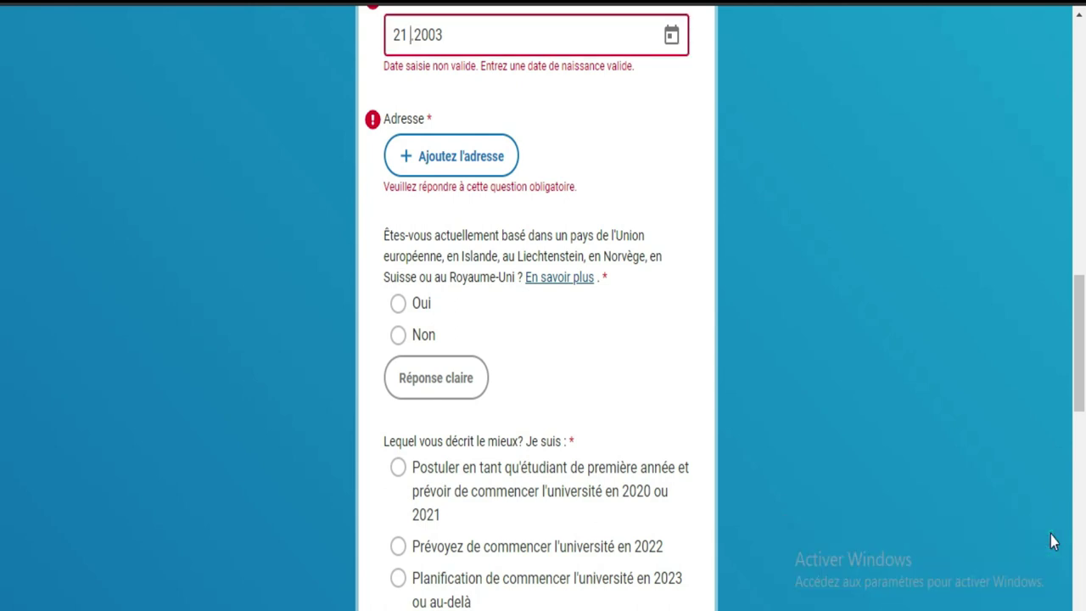
{"action": "type", "text": "mars"}
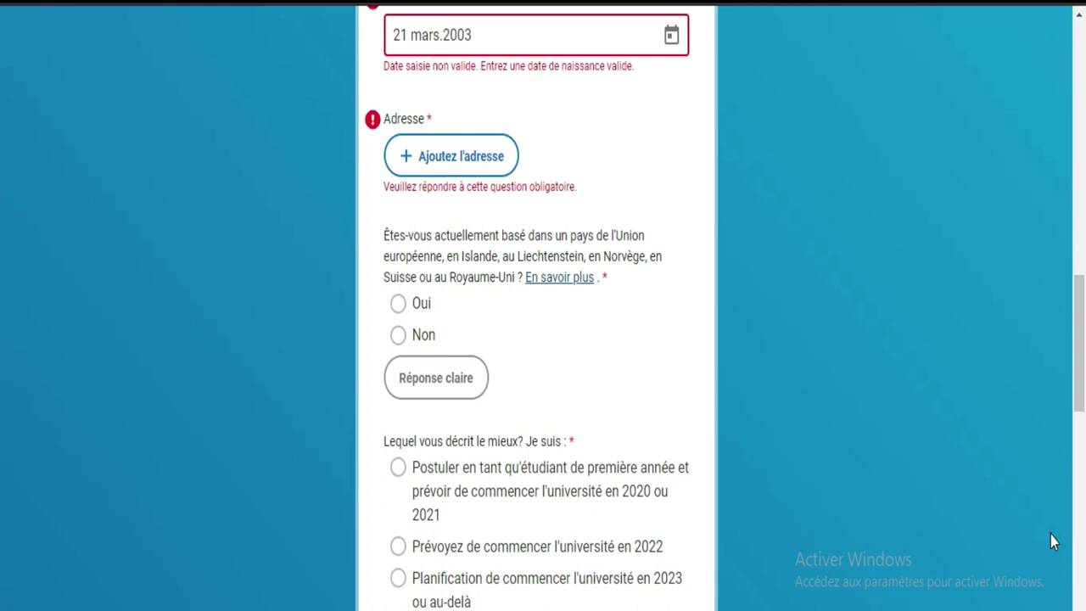
{"action": "type", "text": " ."}
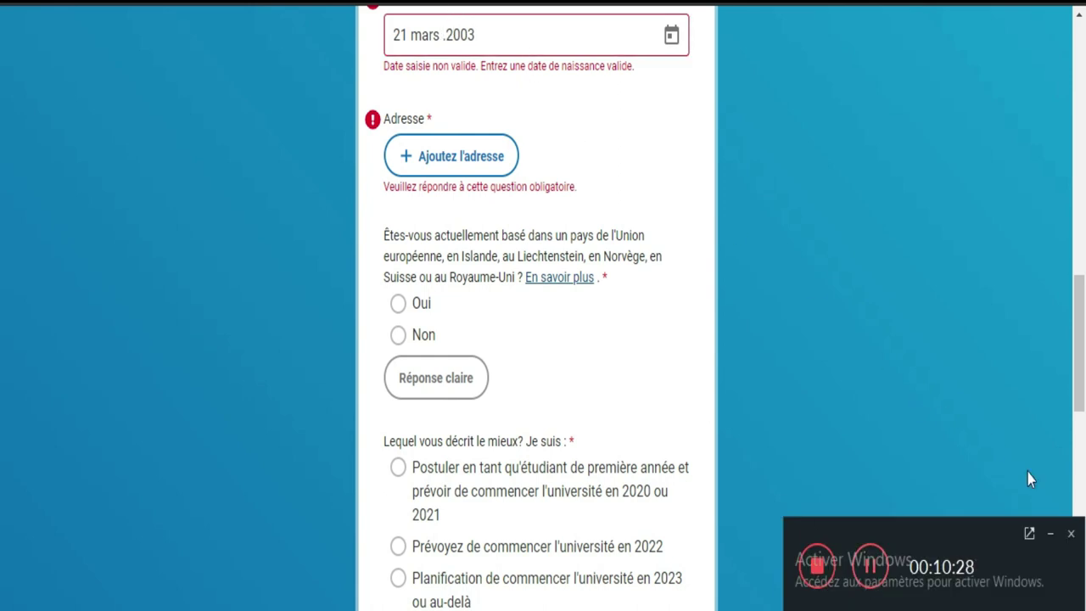
{"action": "left_click", "coordinate": [1052, 535]}
{"action": "key", "text": "BackSpace"}
{"action": "scroll", "coordinate": [4, 255], "scroll_direction": "up", "scroll_amount": 3}
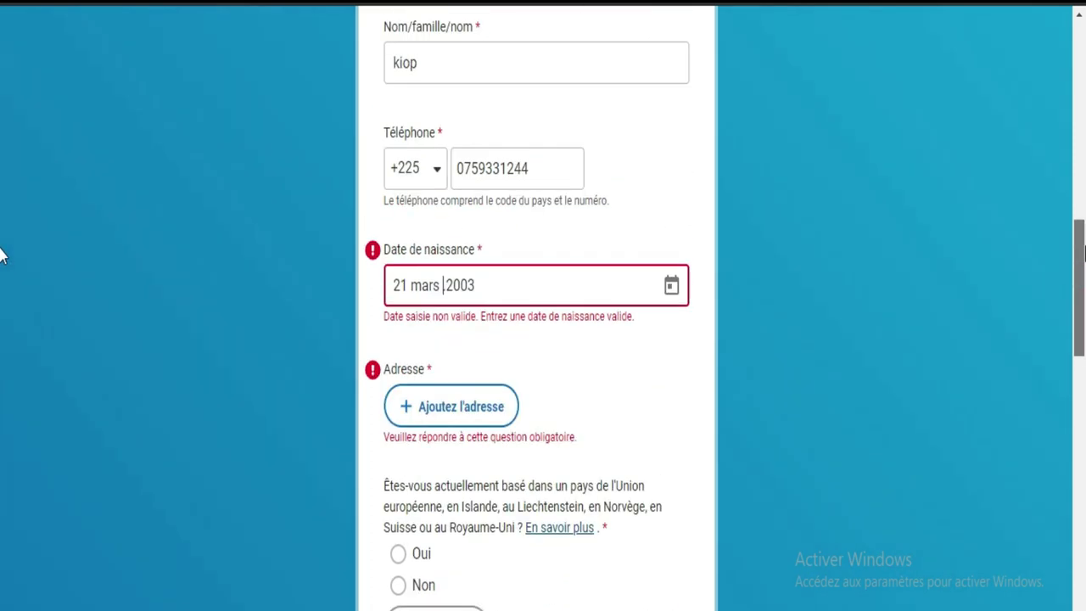
{"action": "left_click", "coordinate": [546, 198]}
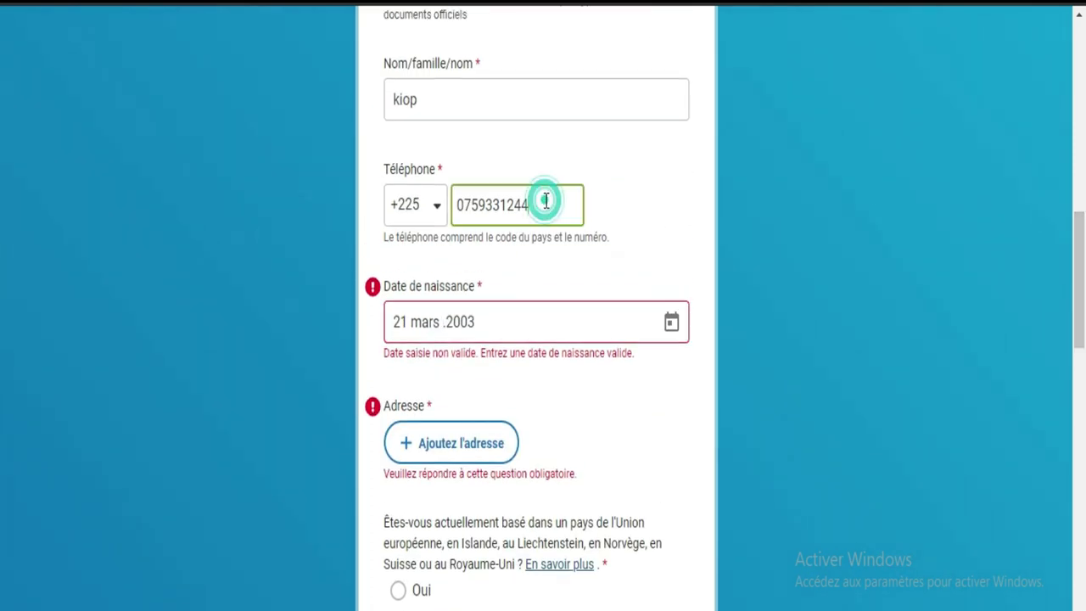
Clear the birth date and re-enter it as 21 mars 2003
{"action": "left_click", "coordinate": [489, 317]}
{"action": "left_click_drag", "start_coordinate": [493, 318], "coordinate": [352, 314]}
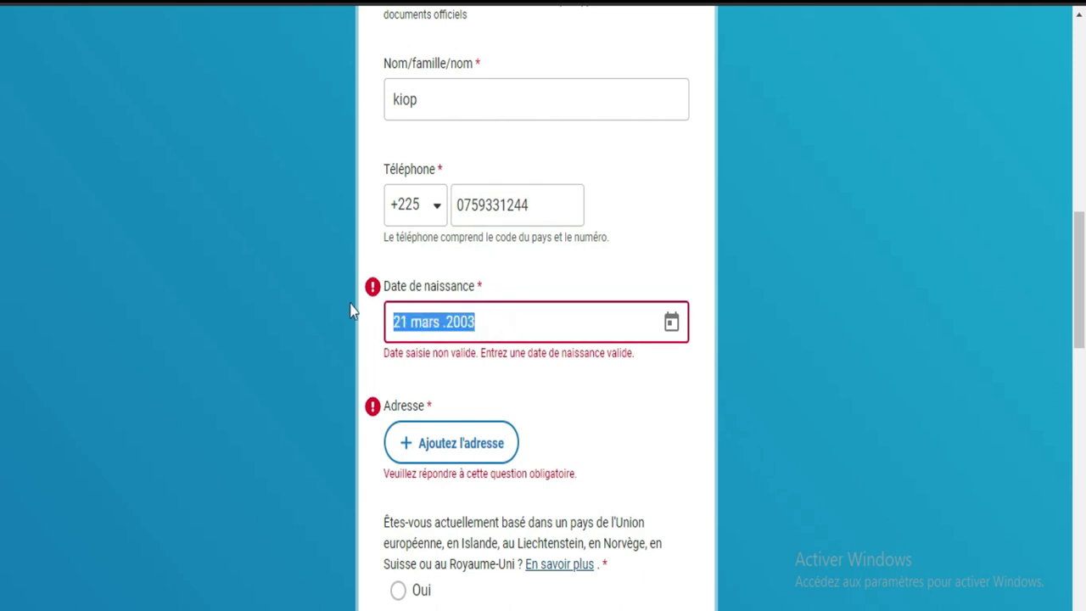
{"action": "key", "text": "BackSpace"}
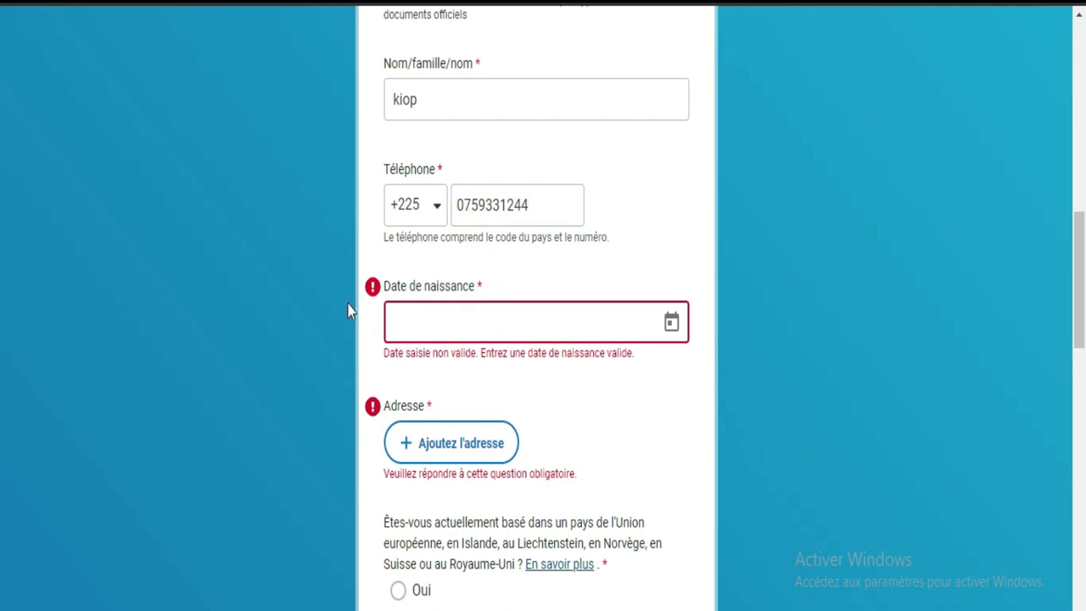
{"action": "left_click", "coordinate": [432, 321]}
{"action": "type", "text": "21"}
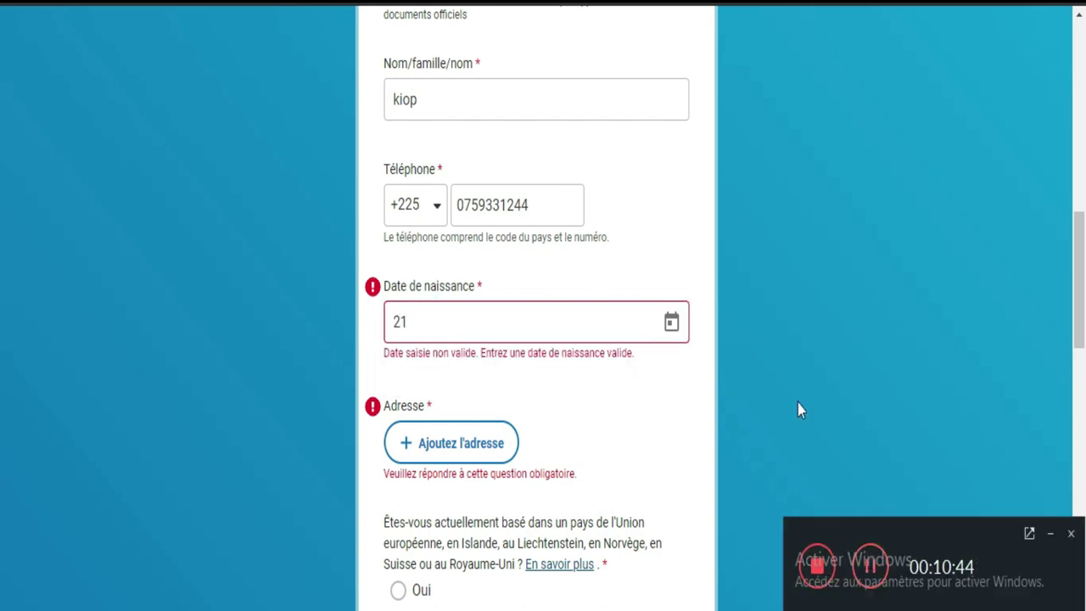
{"action": "left_click", "coordinate": [1051, 535]}
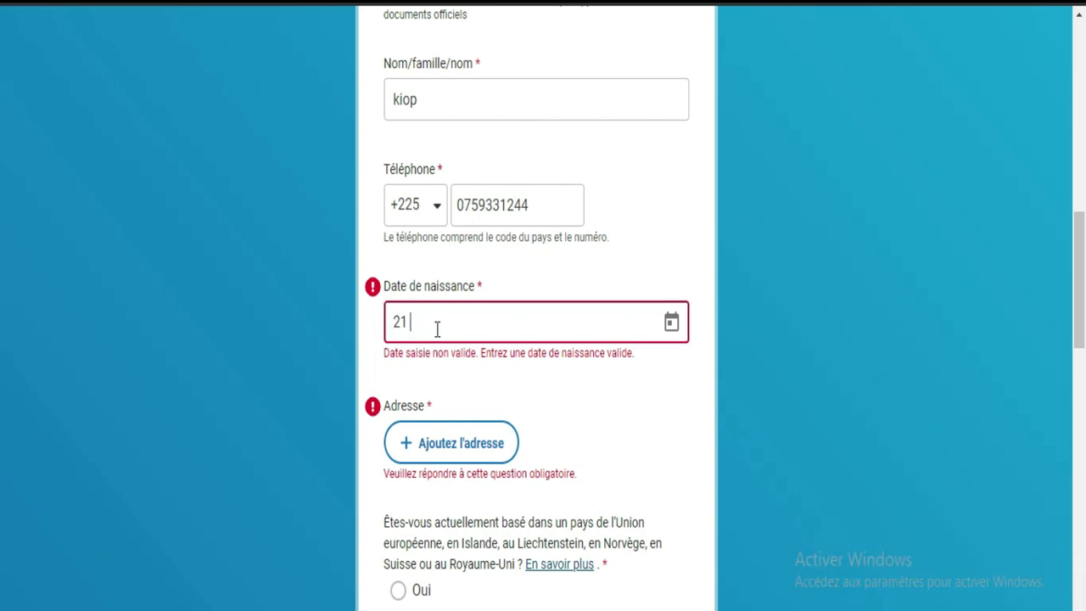
{"action": "type", "text": "mars2"}
{"action": "left_click", "coordinate": [441, 322]}
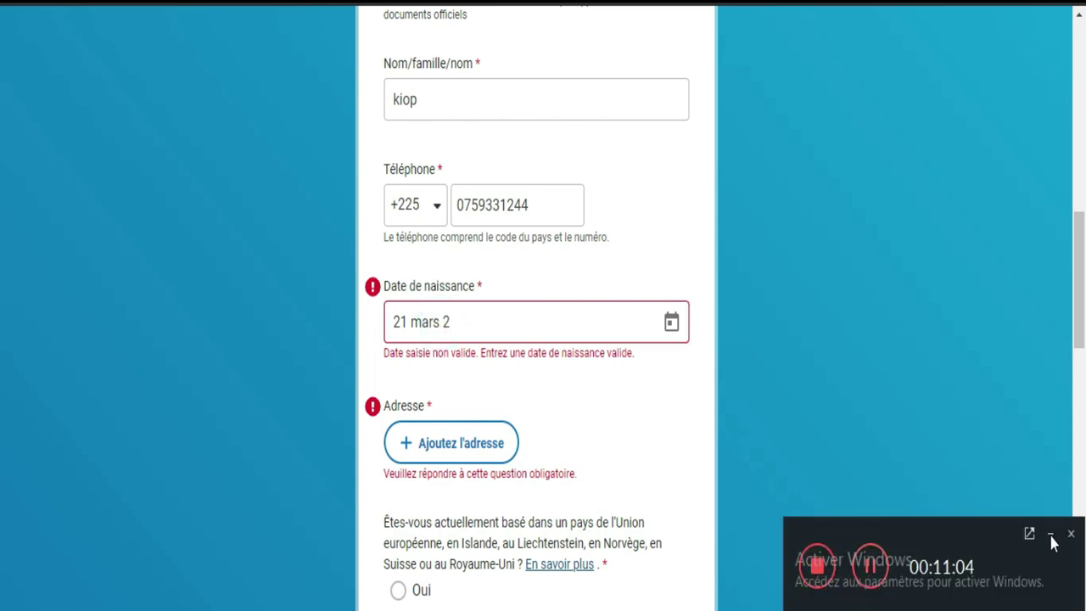
{"action": "left_click", "coordinate": [492, 325]}
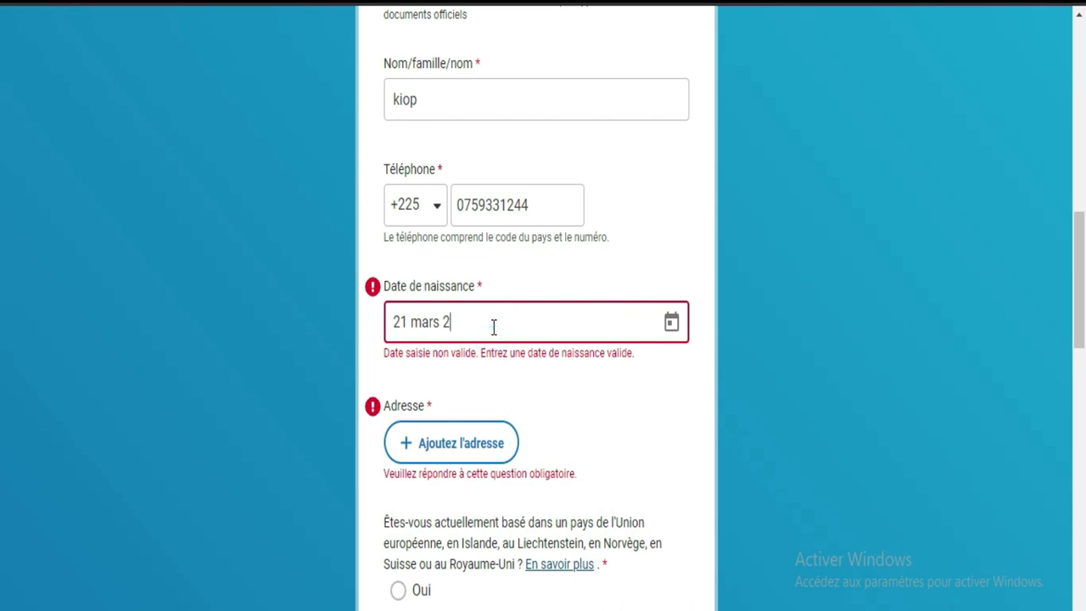
{"action": "type", "text": "003"}
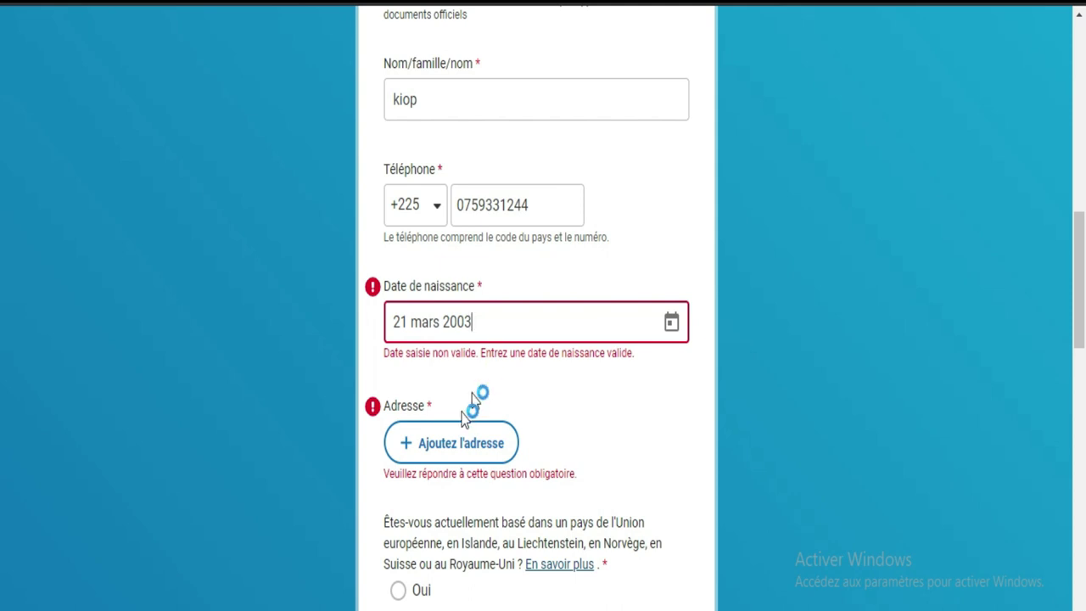
Begin adding the home address with Cote D'Ivoire as the country
{"action": "left_click", "coordinate": [454, 445]}
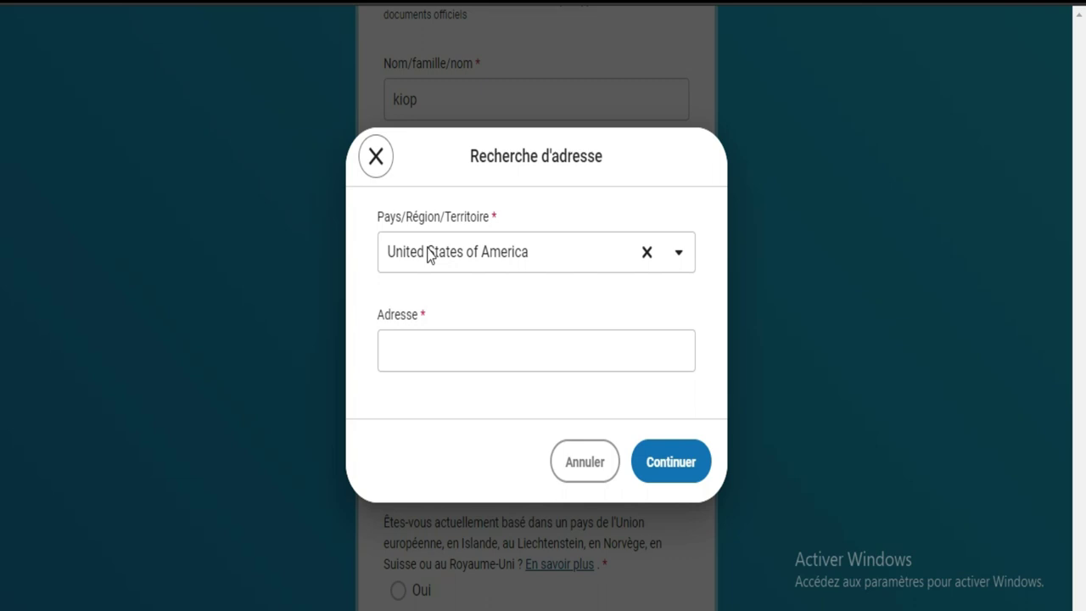
{"action": "left_click", "coordinate": [684, 254]}
{"action": "left_click_drag", "start_coordinate": [676, 312], "coordinate": [677, 404]}
{"action": "left_click_drag", "start_coordinate": [673, 414], "coordinate": [672, 348]}
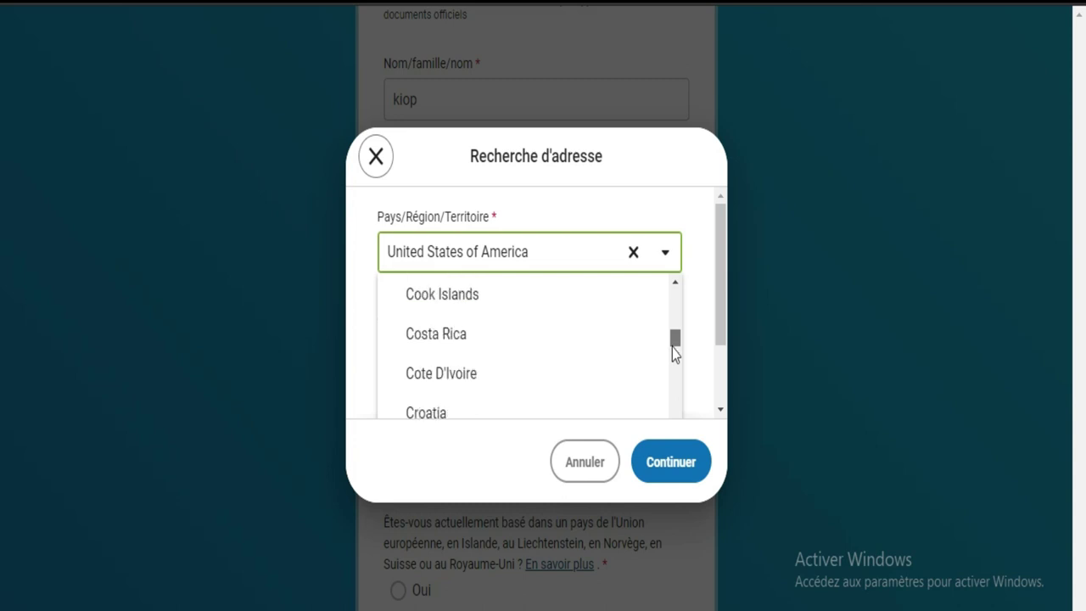
{"action": "left_click", "coordinate": [504, 389]}
Search the street address, pick the matching Abidjan suggestion, and confirm with Continuer
{"action": "left_click", "coordinate": [544, 349]}
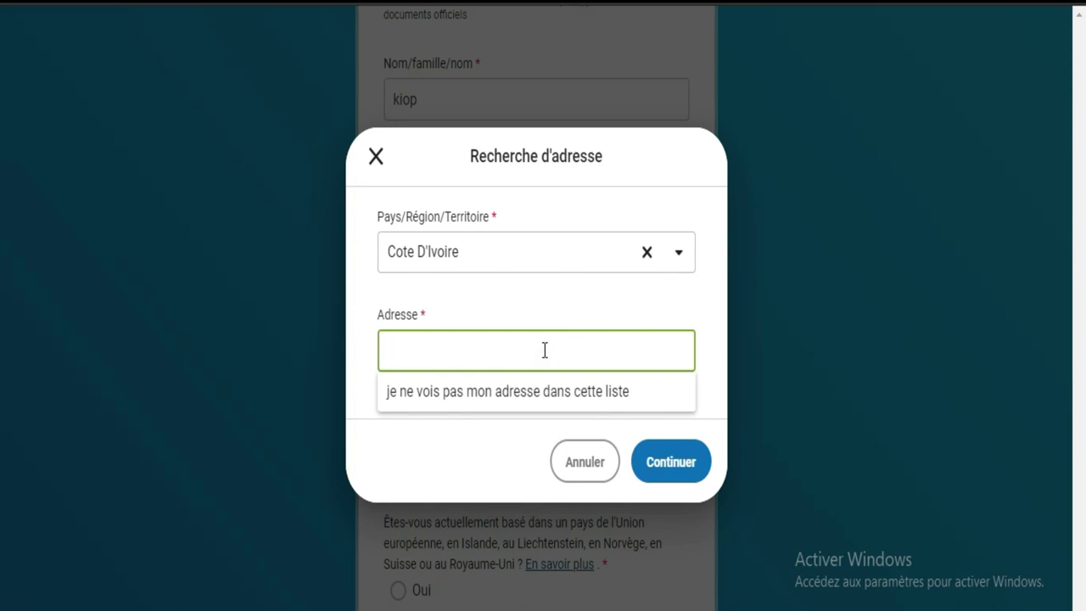
{"action": "type", "text": "12"}
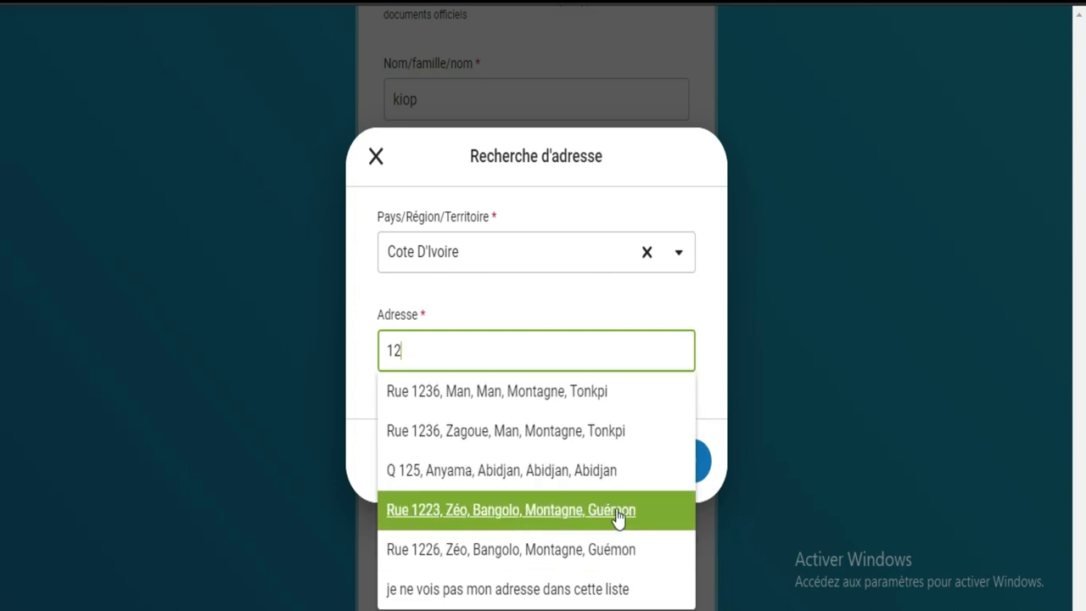
{"action": "key", "text": "Down"}
{"action": "key", "text": "Down"}
{"action": "key", "text": "Down"}
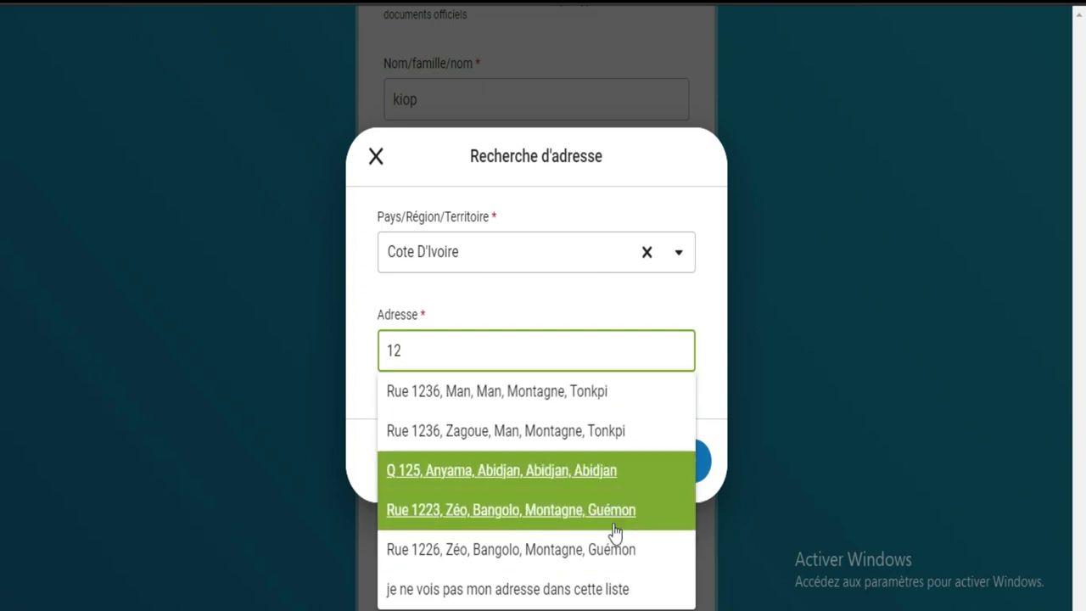
{"action": "left_click", "coordinate": [569, 472]}
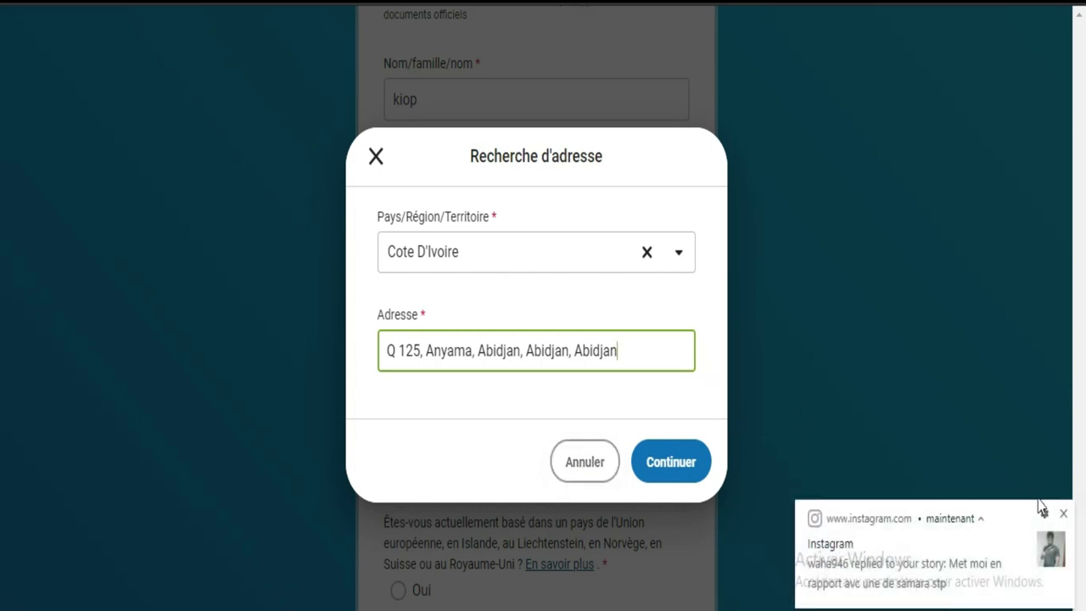
{"action": "left_click", "coordinate": [1065, 515]}
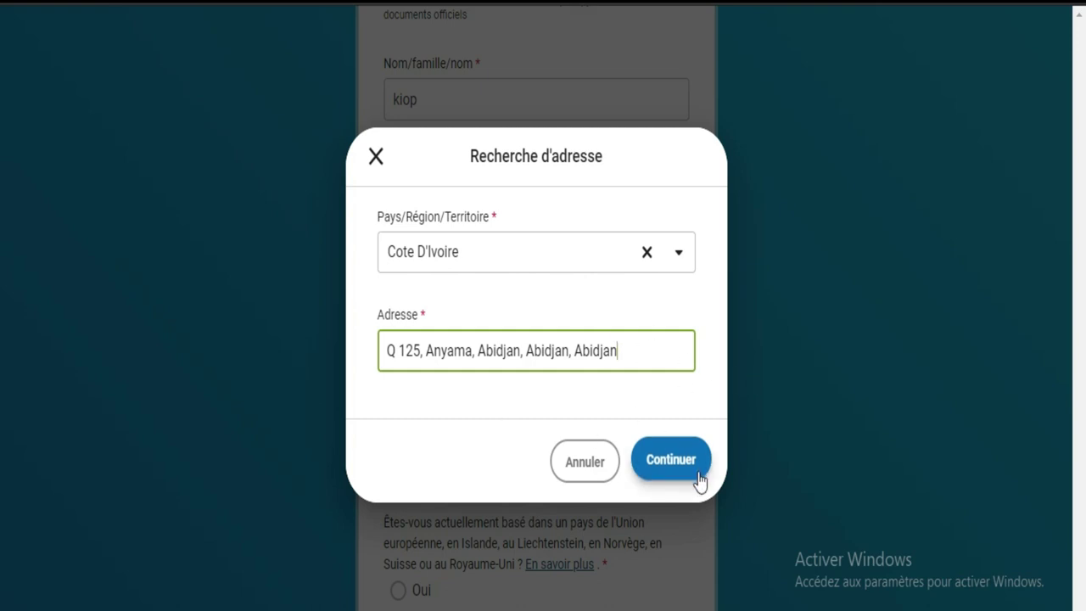
{"action": "left_click", "coordinate": [670, 459]}
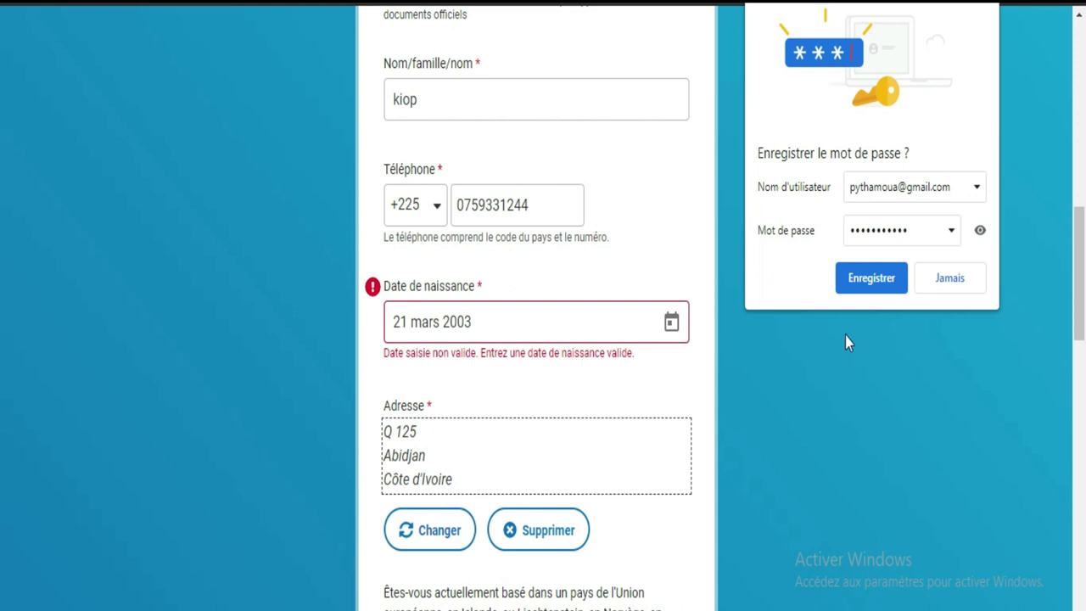
Let Chrome save the password, then strip stray periods from the 21 mars 2003 birth date
{"action": "left_click", "coordinate": [872, 280]}
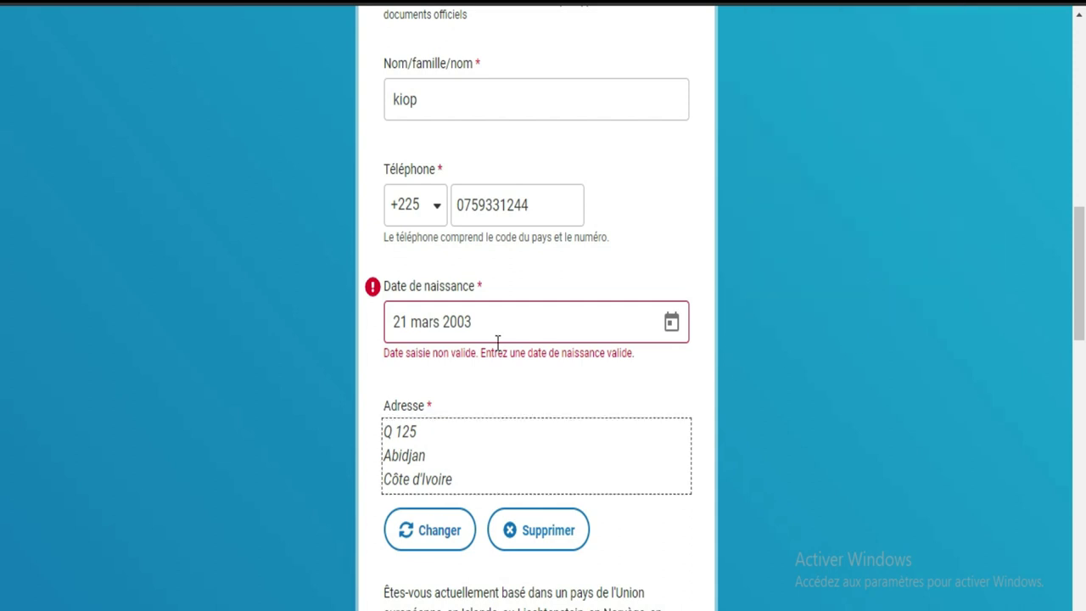
{"action": "left_click", "coordinate": [376, 293]}
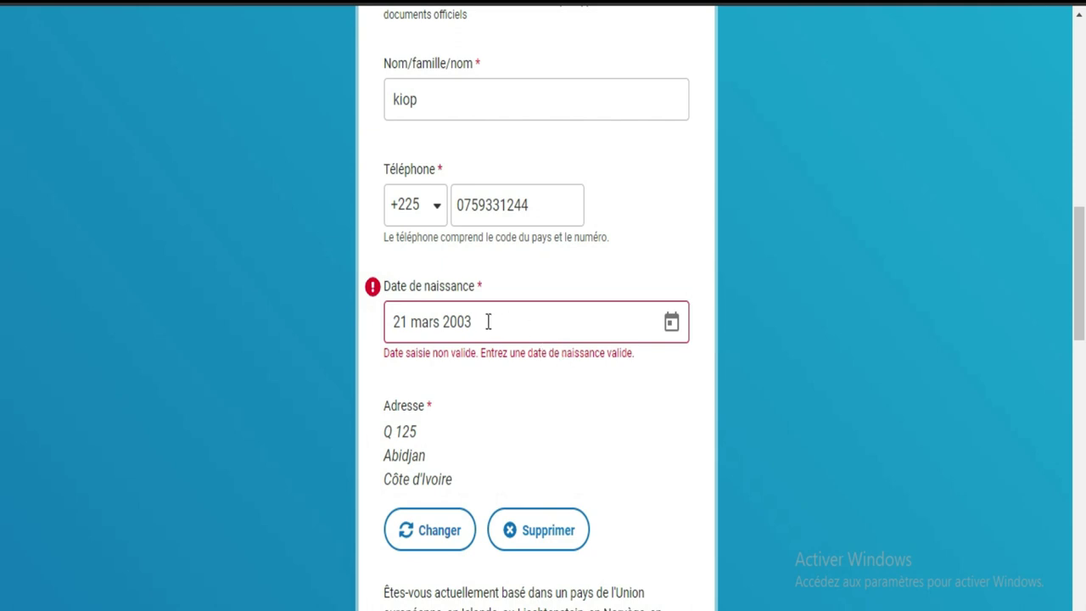
{"action": "left_click", "coordinate": [443, 321]}
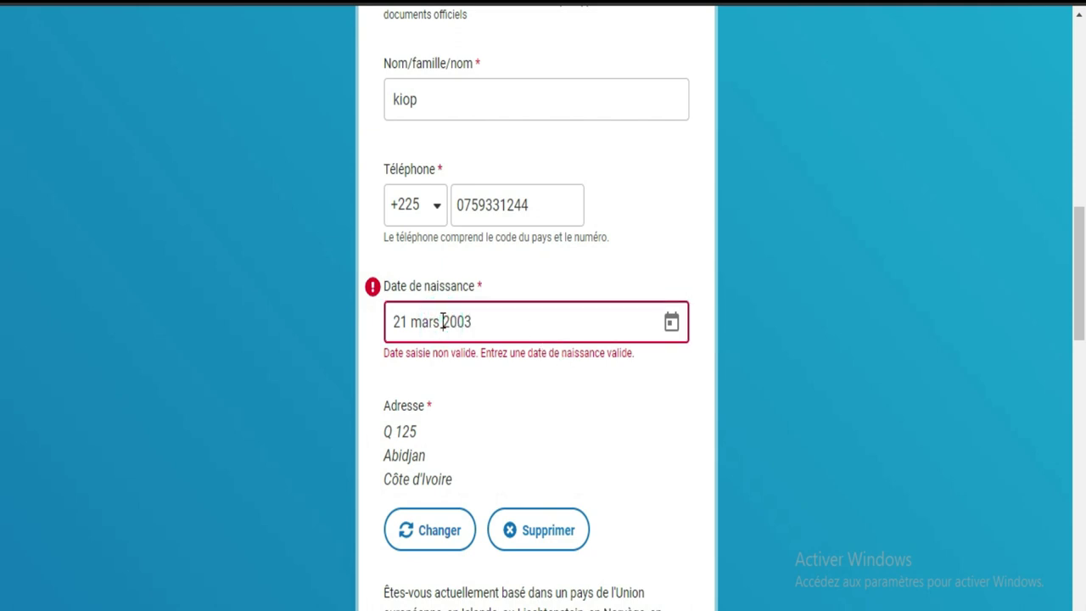
{"action": "type", "text": "."}
{"action": "left_click", "coordinate": [406, 321]}
{"action": "type", "text": "."}
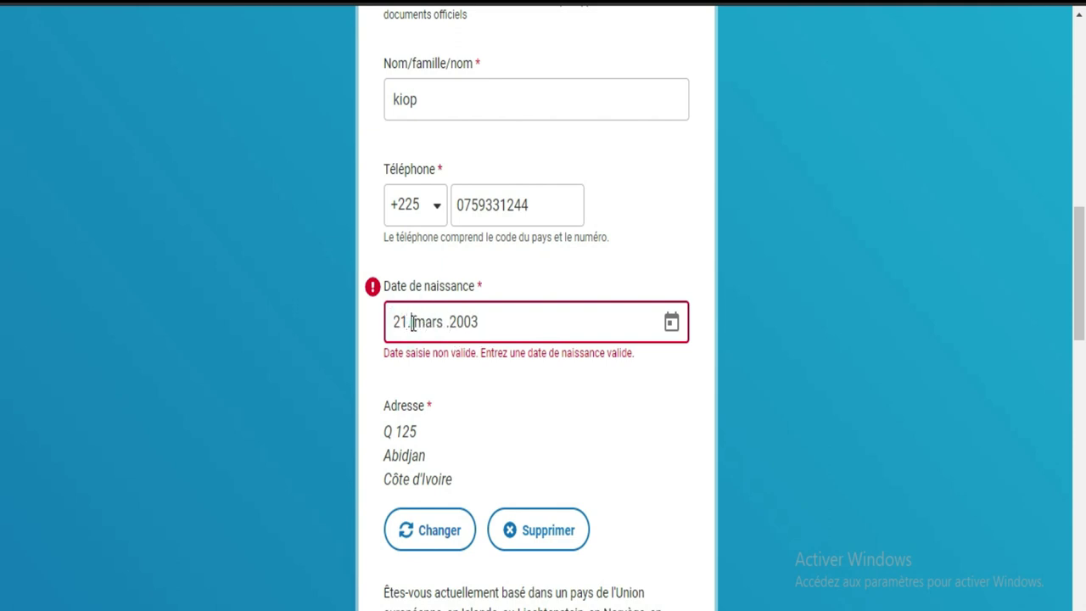
{"action": "key", "text": "BackSpace"}
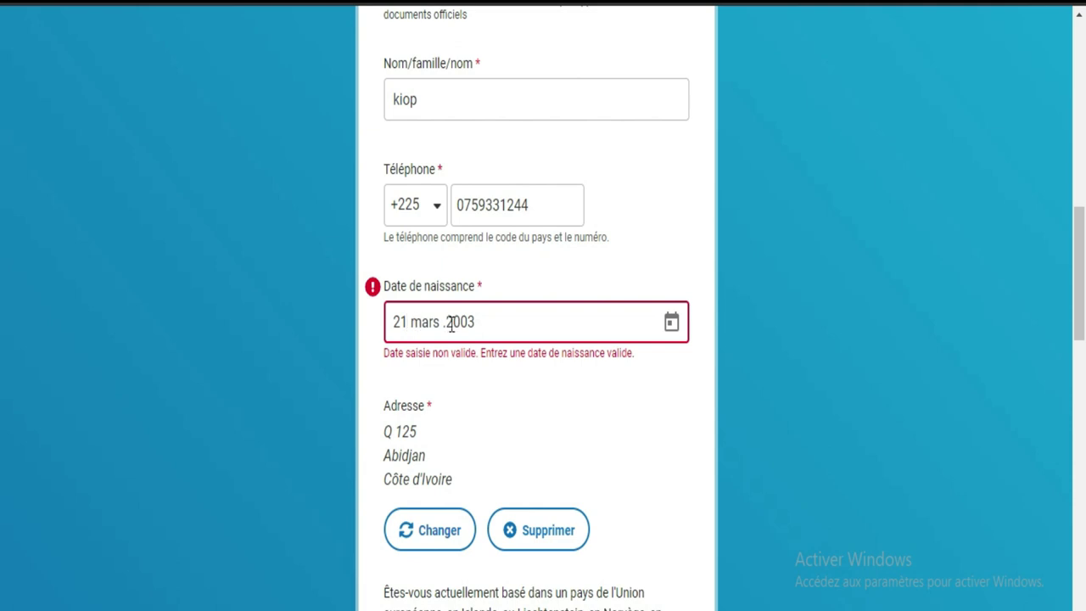
{"action": "left_click", "coordinate": [447, 322]}
{"action": "key", "text": "BackSpace"}
Answer Non to EU residence, choose first-year start in 2020 or 2021, and accept the terms
{"action": "scroll", "coordinate": [0, 244], "scroll_direction": "down", "scroll_amount": 4}
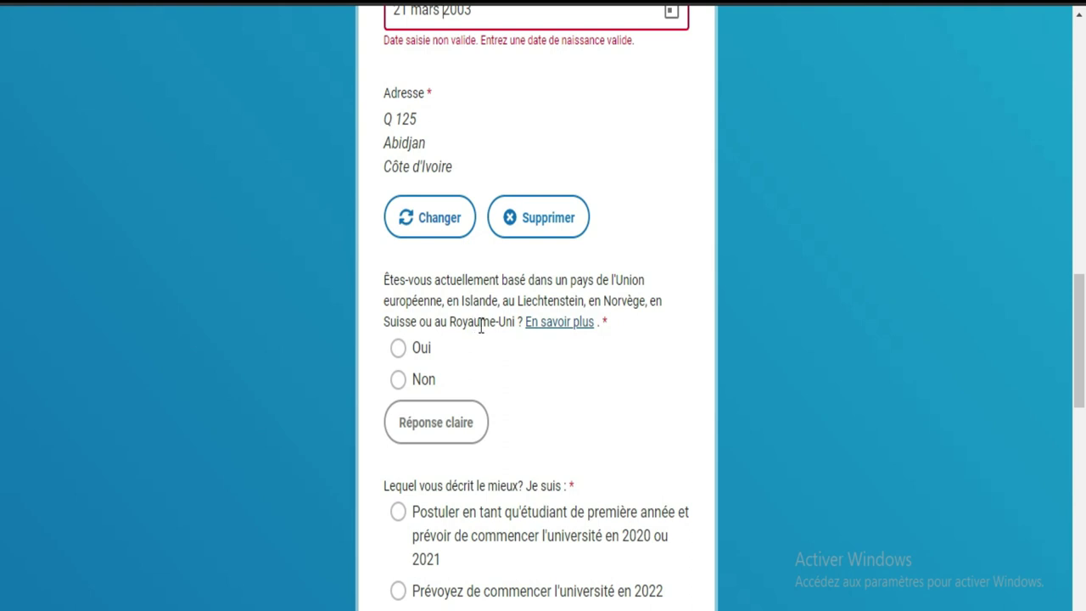
{"action": "left_click", "coordinate": [399, 381]}
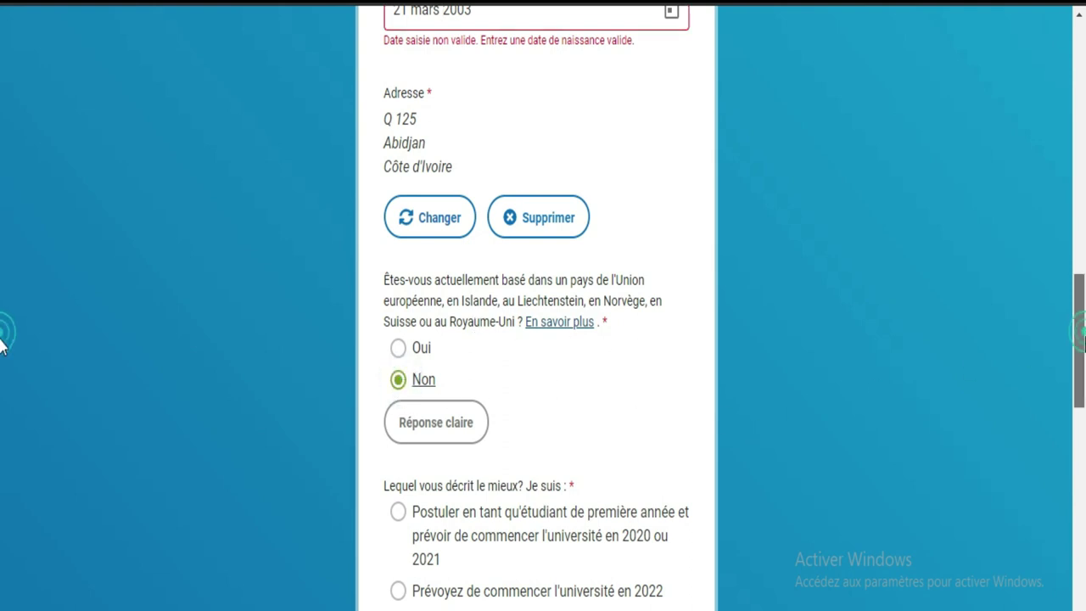
{"action": "scroll", "coordinate": [2, 344], "scroll_direction": "down", "scroll_amount": 3}
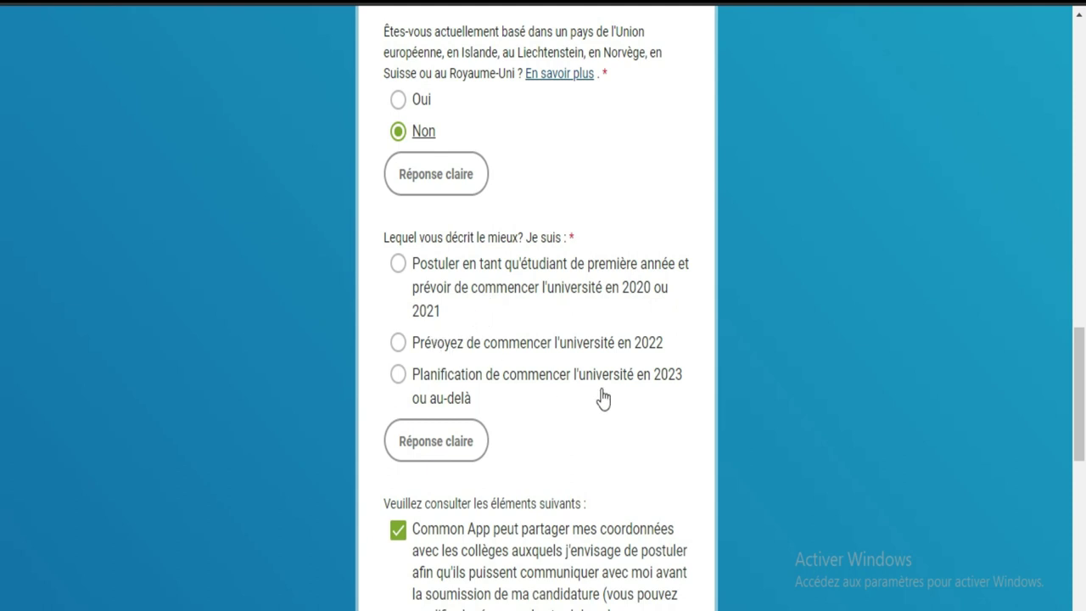
{"action": "left_click", "coordinate": [403, 270]}
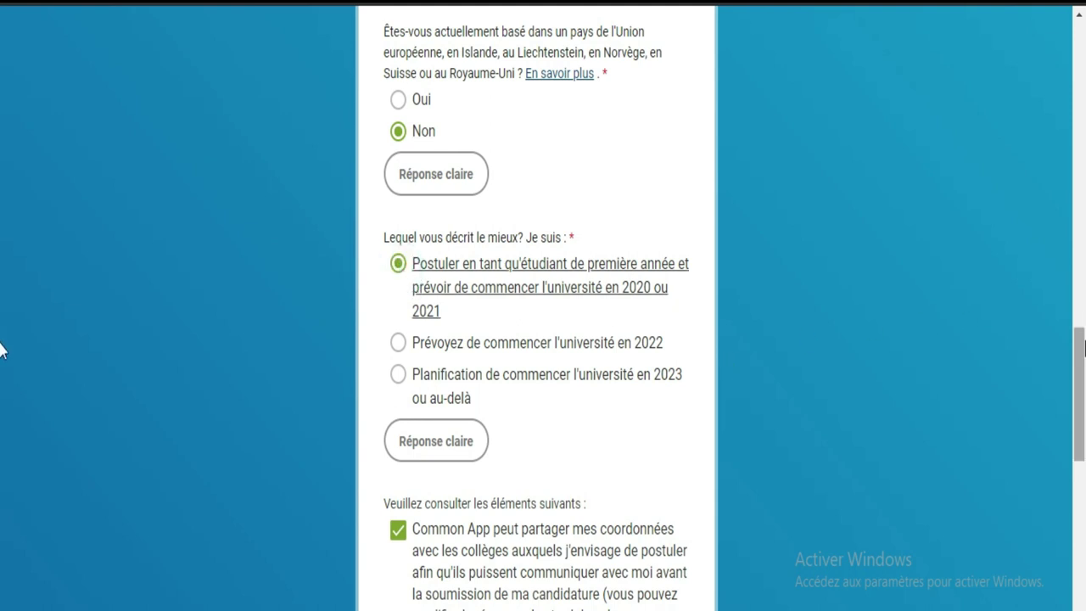
{"action": "left_click_drag", "start_coordinate": [1081, 348], "coordinate": [1081, 498]}
{"action": "left_click", "coordinate": [398, 229]}
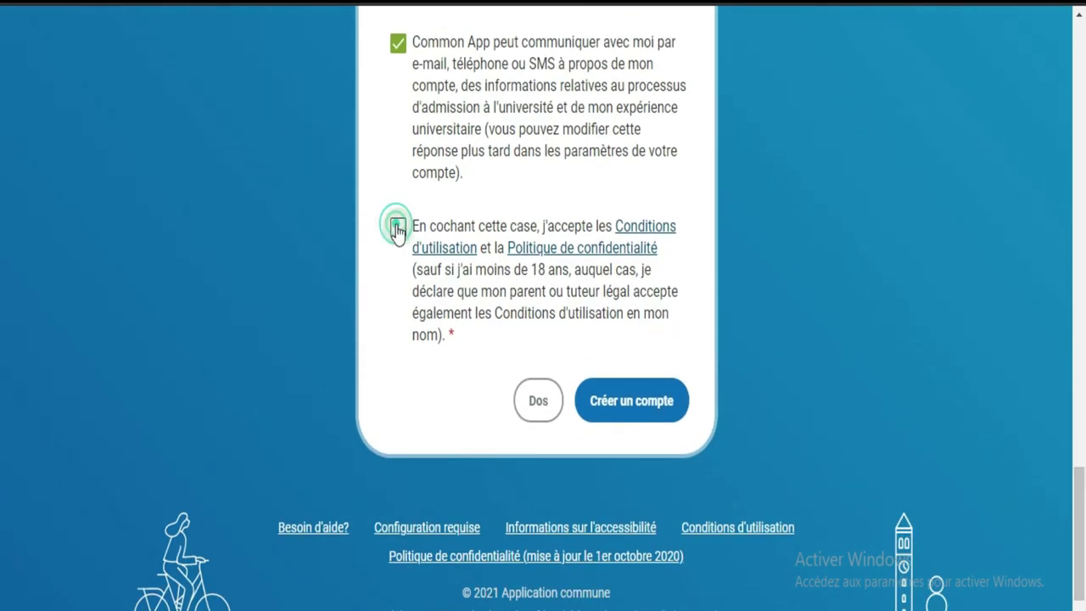
Set the birth date to May 5, 2003 and create the account
{"action": "left_click", "coordinate": [680, 423]}
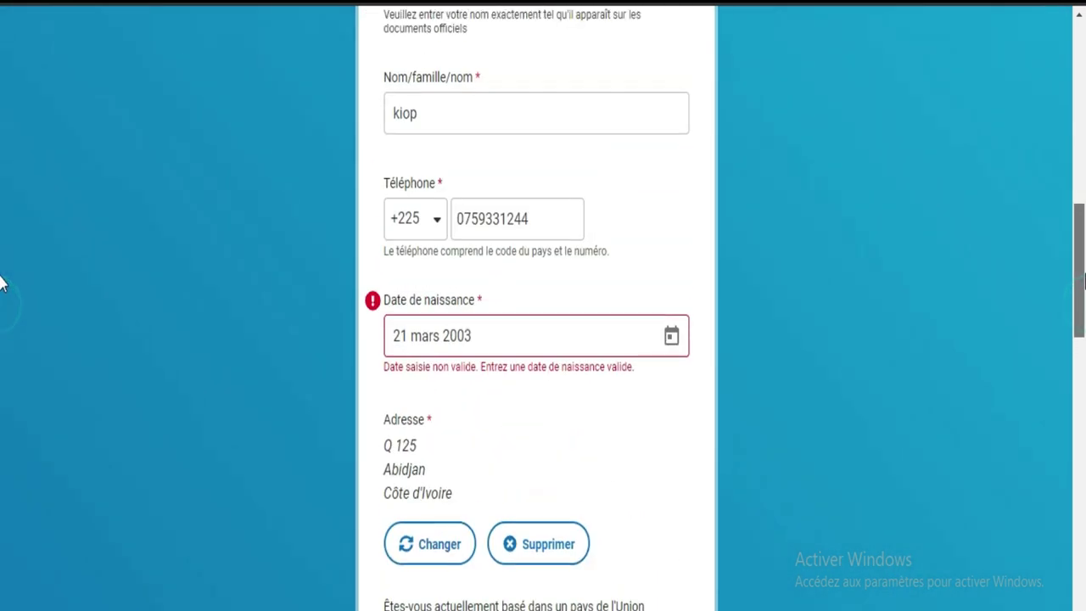
{"action": "left_click", "coordinate": [668, 338]}
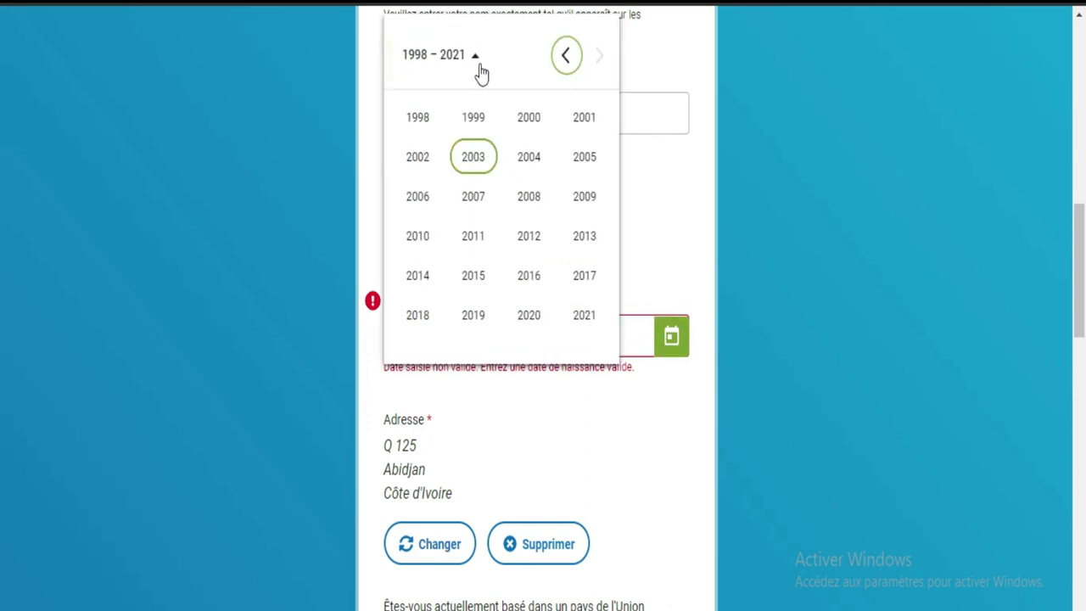
{"action": "left_click", "coordinate": [477, 164]}
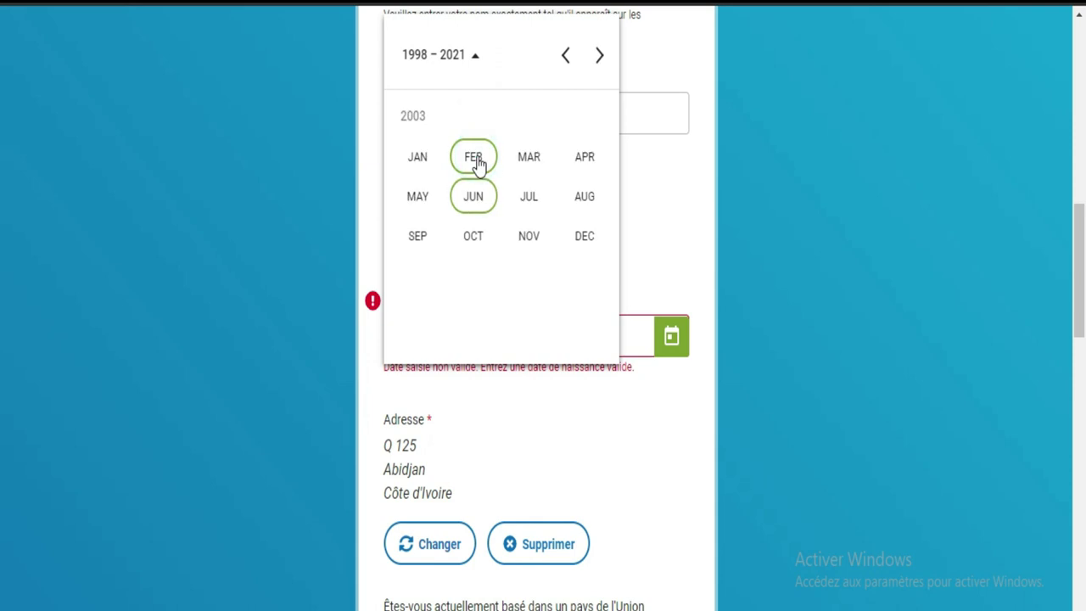
{"action": "left_click", "coordinate": [429, 198]}
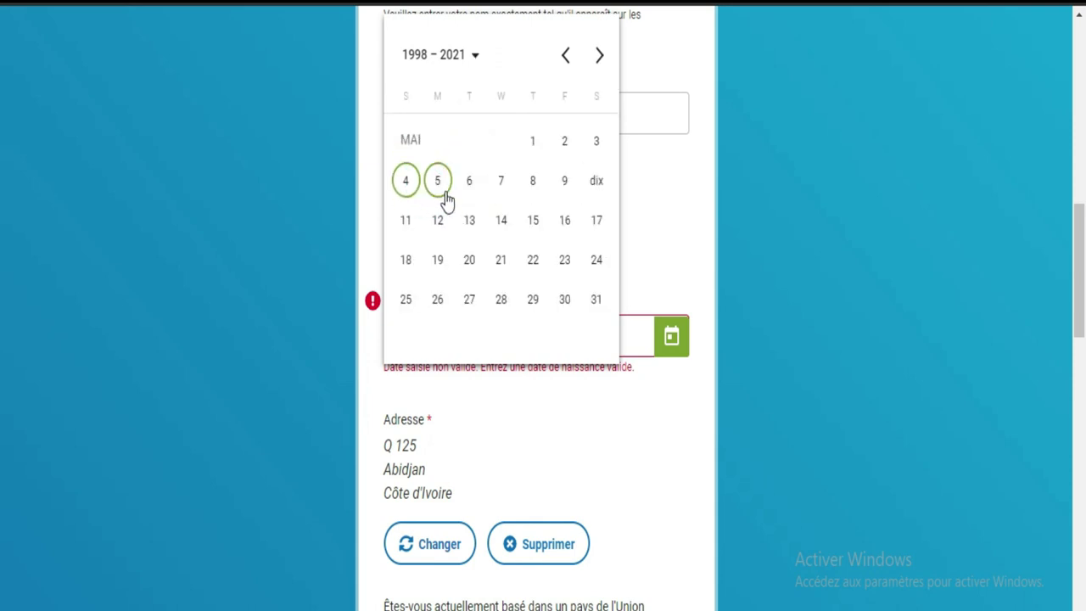
{"action": "left_click", "coordinate": [438, 181]}
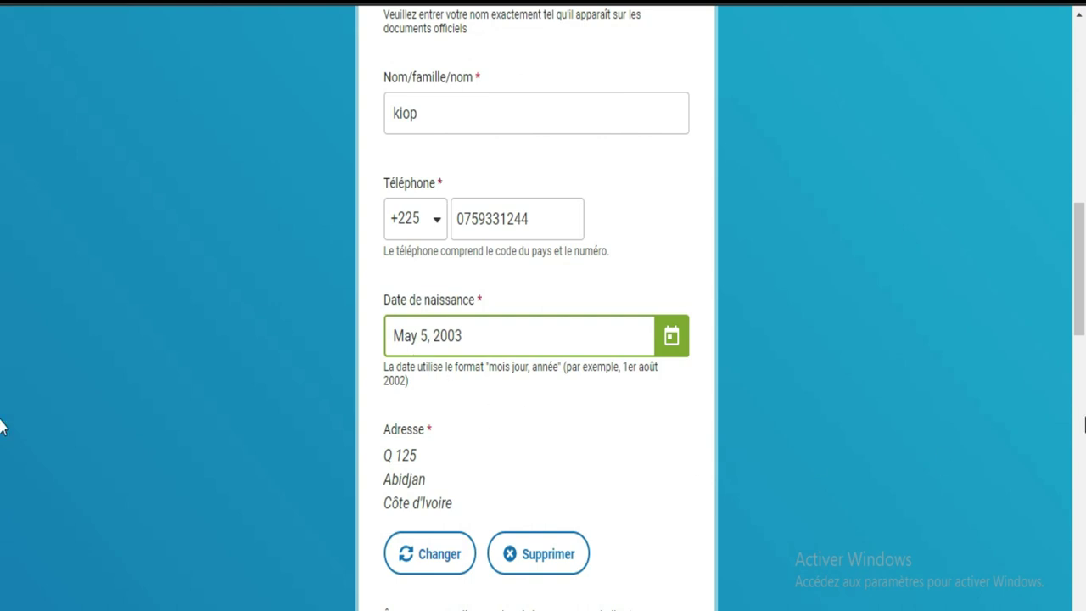
{"action": "left_click_drag", "start_coordinate": [1084, 289], "coordinate": [1083, 560]}
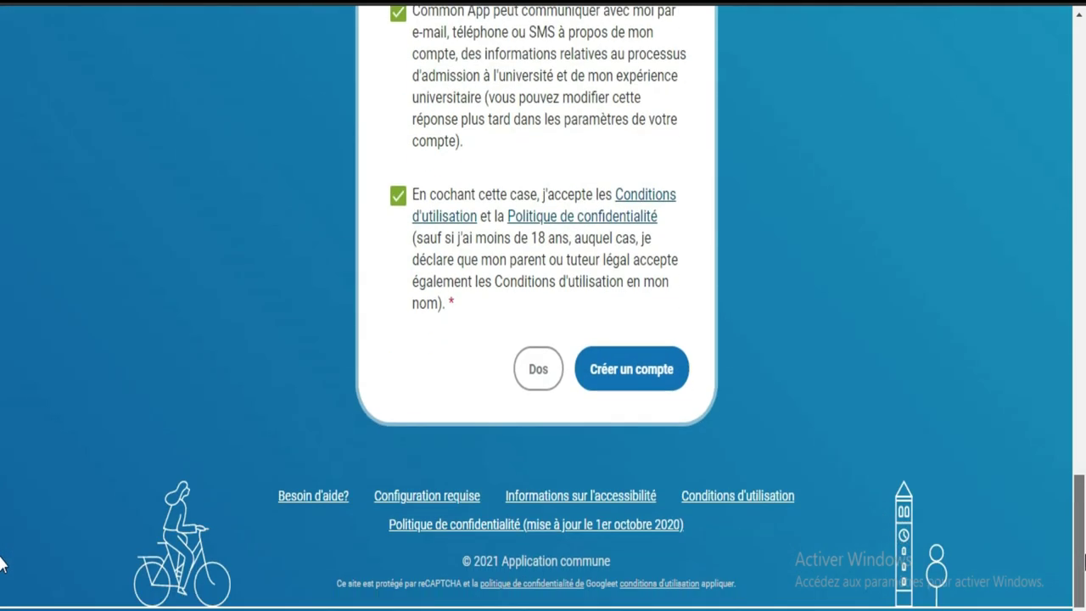
{"action": "left_click", "coordinate": [632, 388]}
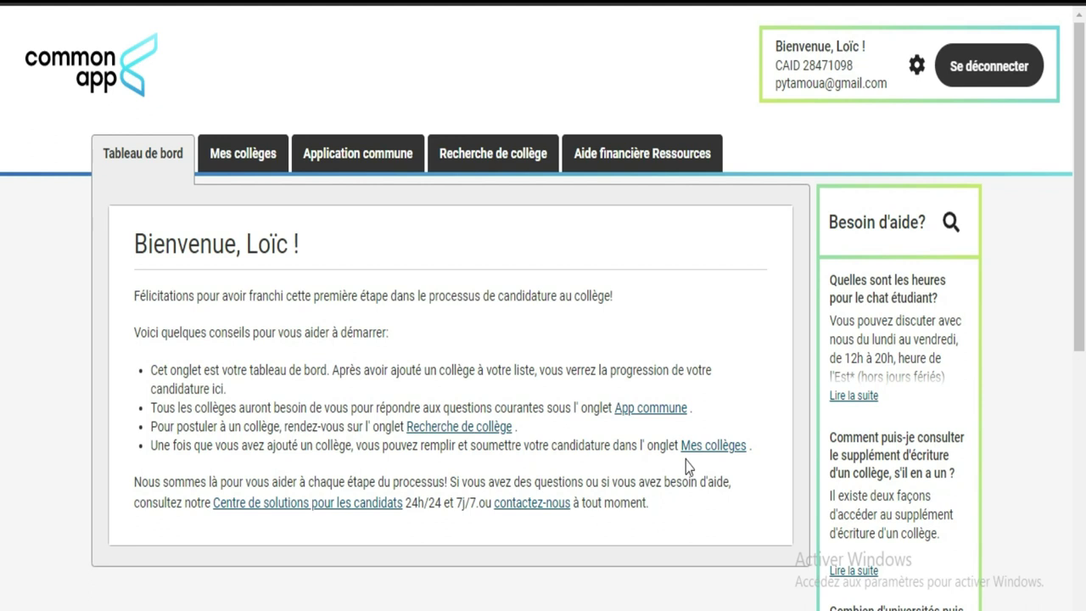
Open Recherche de collège from the Mes collèges section
{"action": "left_click", "coordinate": [240, 164]}
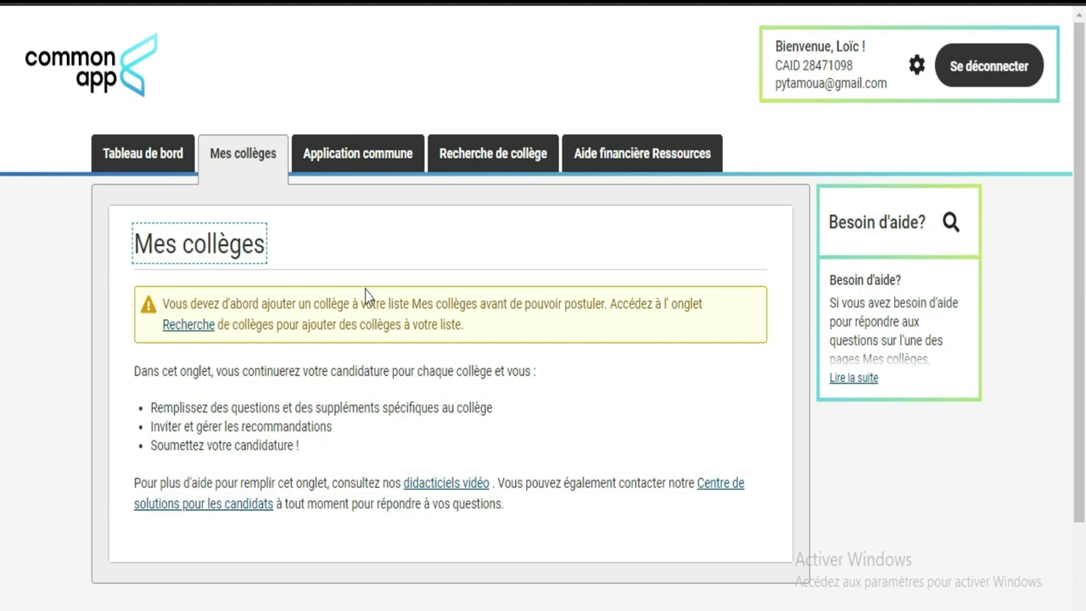
{"action": "left_click", "coordinate": [190, 326]}
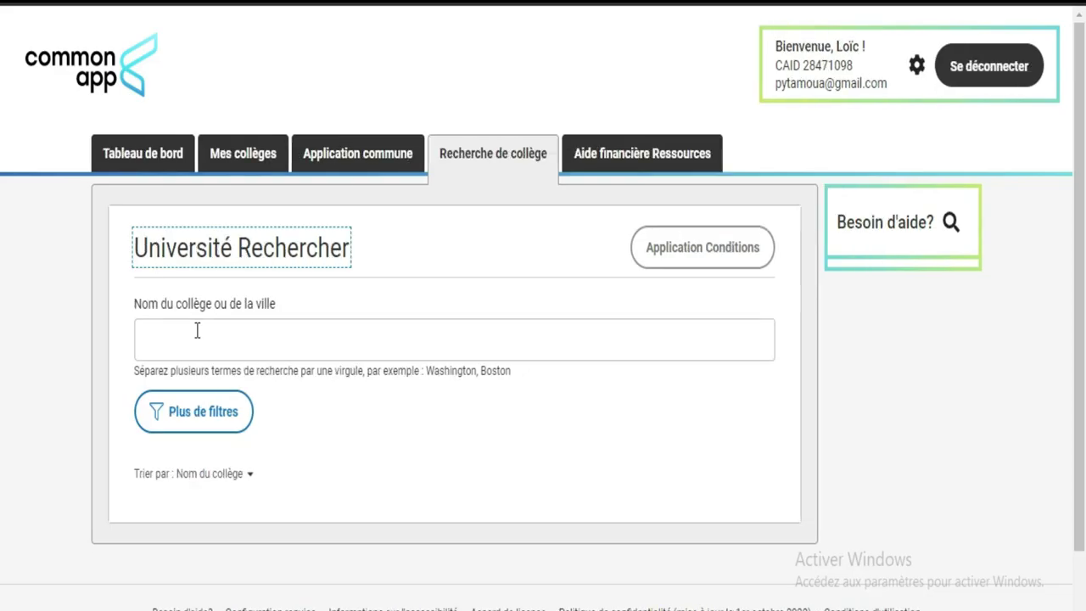
Search colleges by name and scroll the results down to Université Clark in Worcester, MA
{"action": "left_click", "coordinate": [218, 346]}
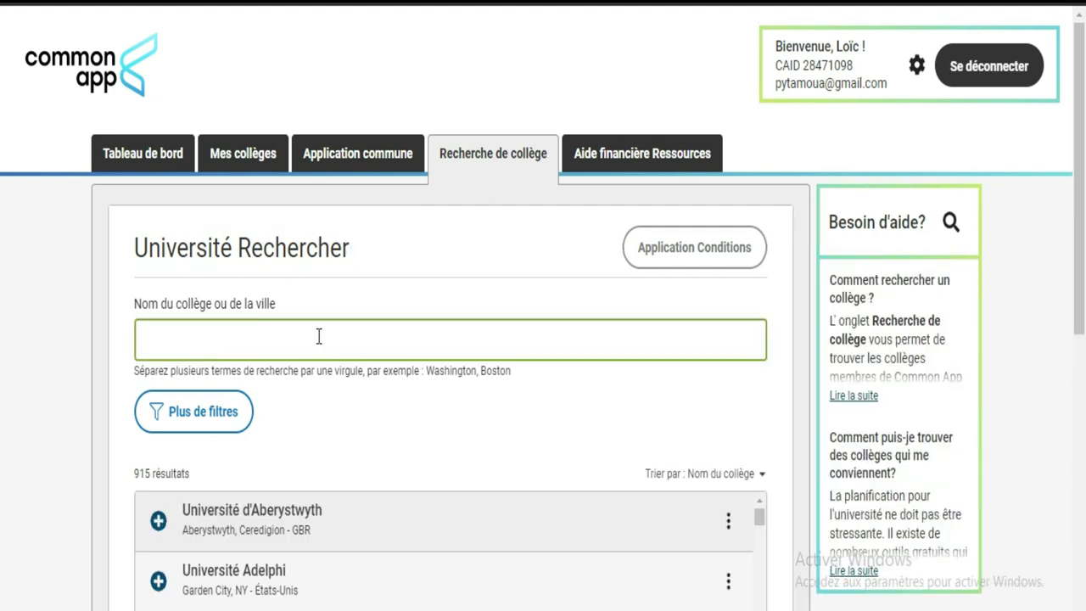
{"action": "scroll", "coordinate": [2, 222], "scroll_direction": "down", "scroll_amount": 3}
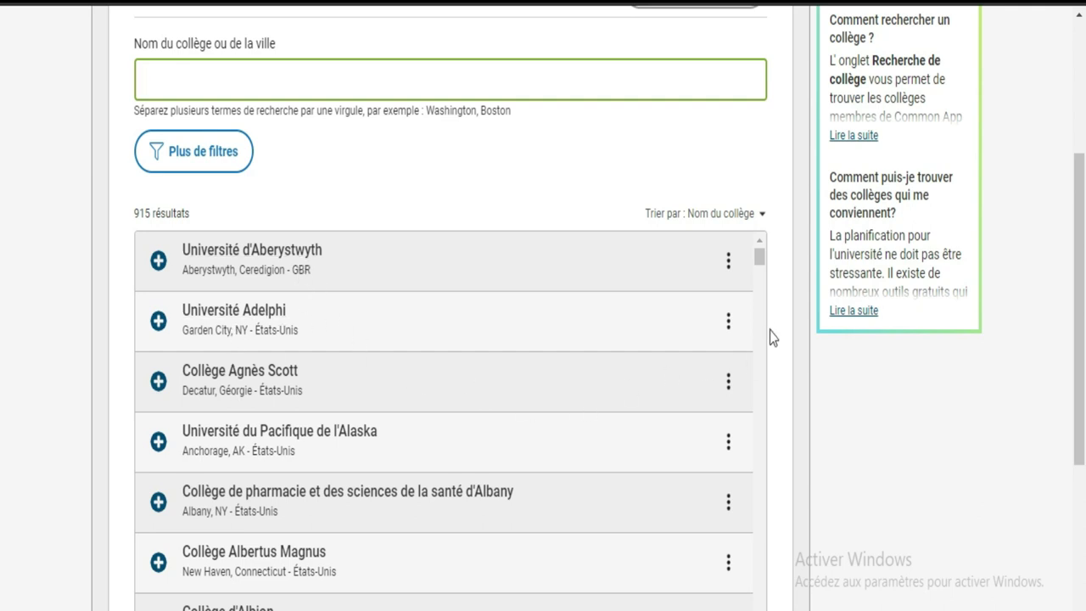
{"action": "left_click_drag", "start_coordinate": [760, 260], "coordinate": [769, 315]}
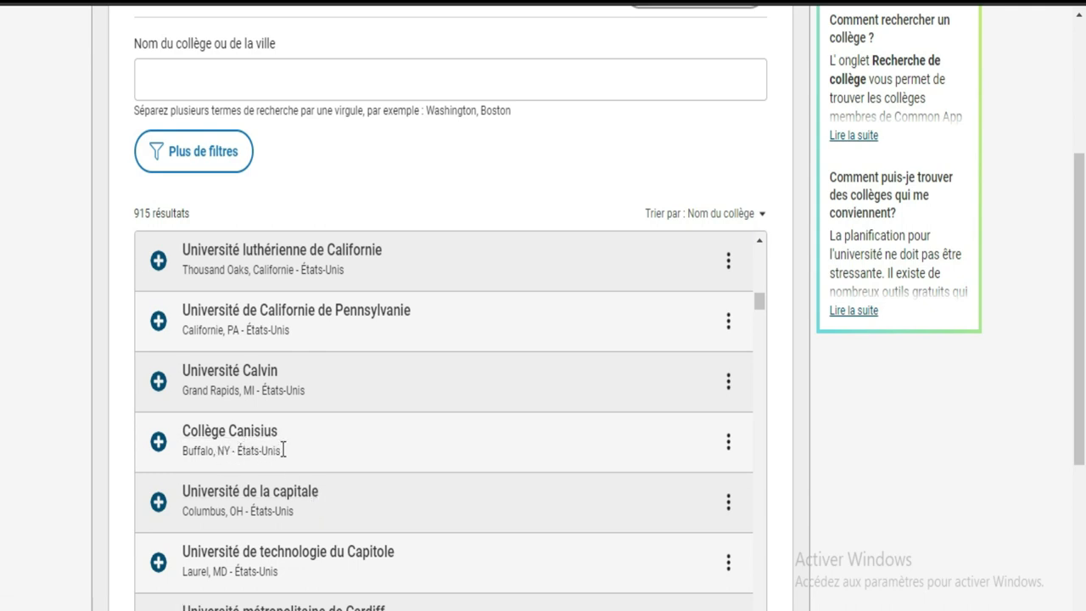
{"action": "left_click_drag", "start_coordinate": [763, 312], "coordinate": [762, 321]}
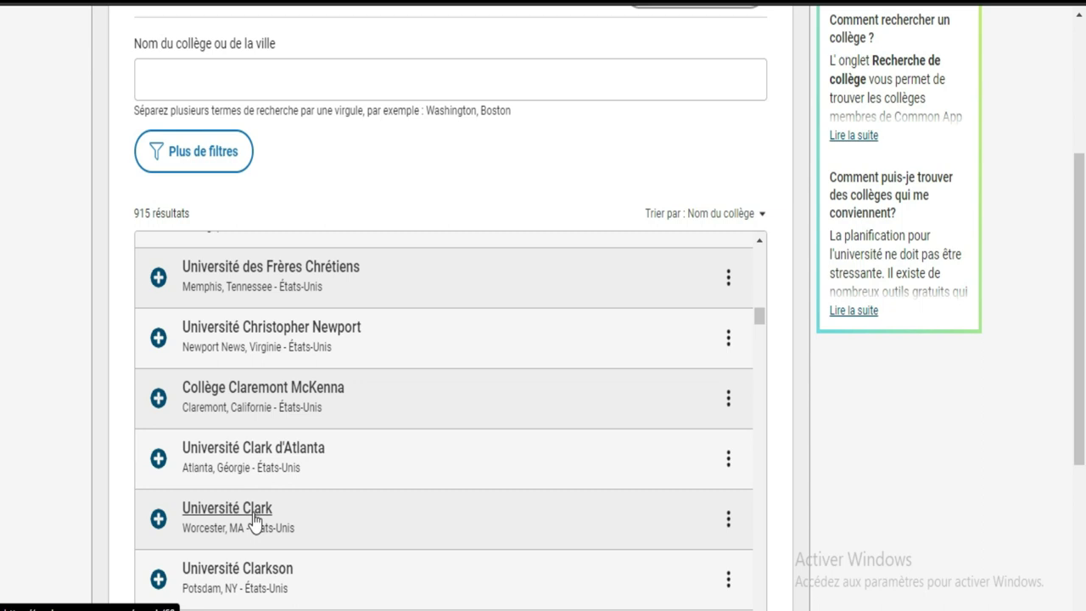
{"action": "left_click", "coordinate": [253, 509]}
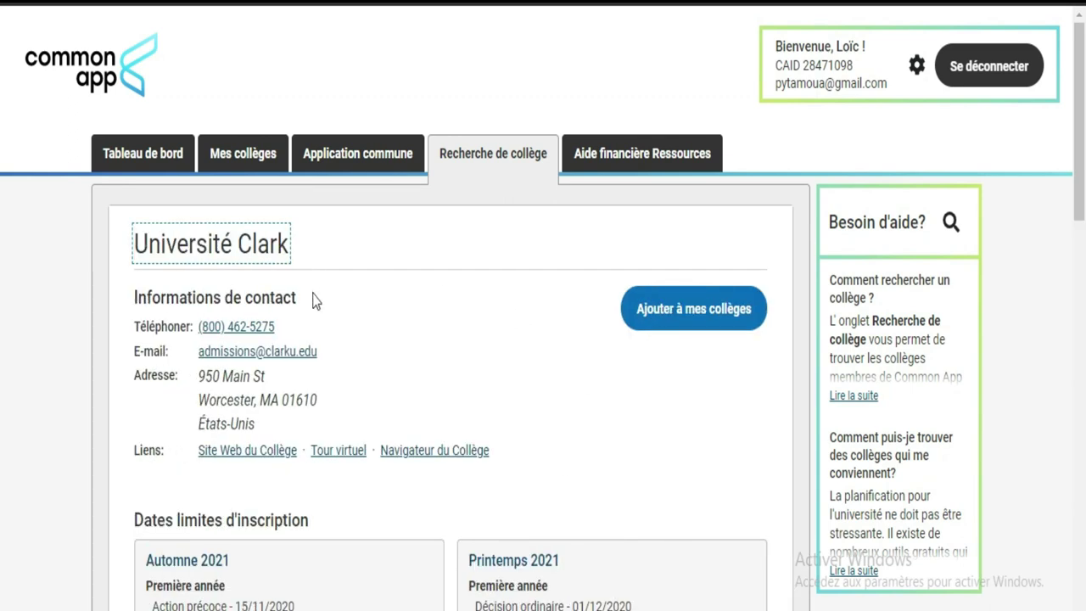
{"action": "left_click", "coordinate": [328, 350]}
{"action": "left_click_drag", "start_coordinate": [304, 350], "coordinate": [201, 355]}
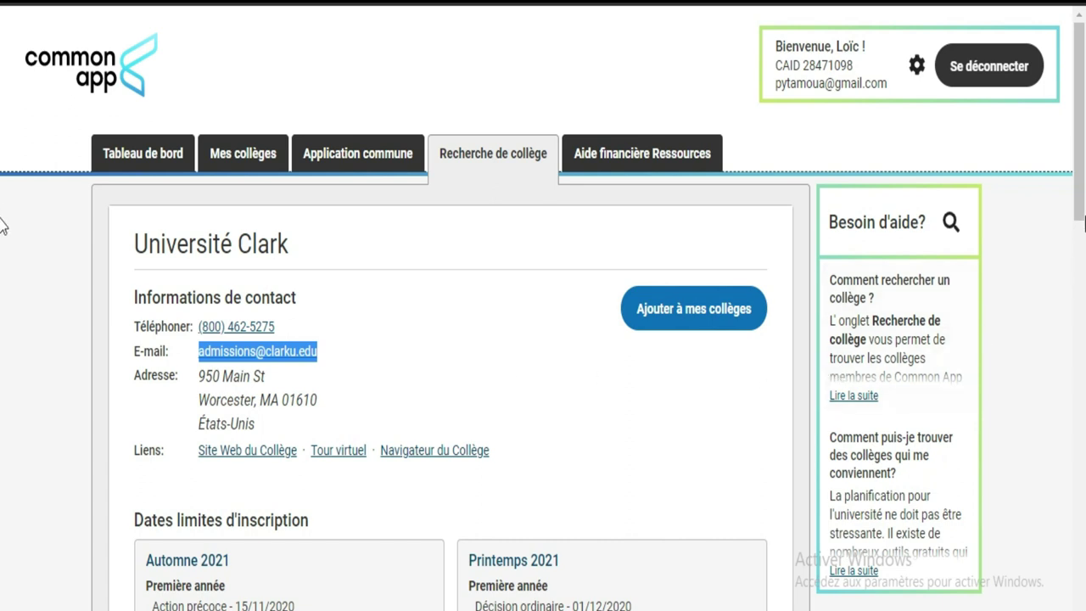
{"action": "scroll", "coordinate": [2, 223], "scroll_direction": "down", "scroll_amount": 1}
{"action": "scroll", "coordinate": [2, 223], "scroll_direction": "down", "scroll_amount": 3}
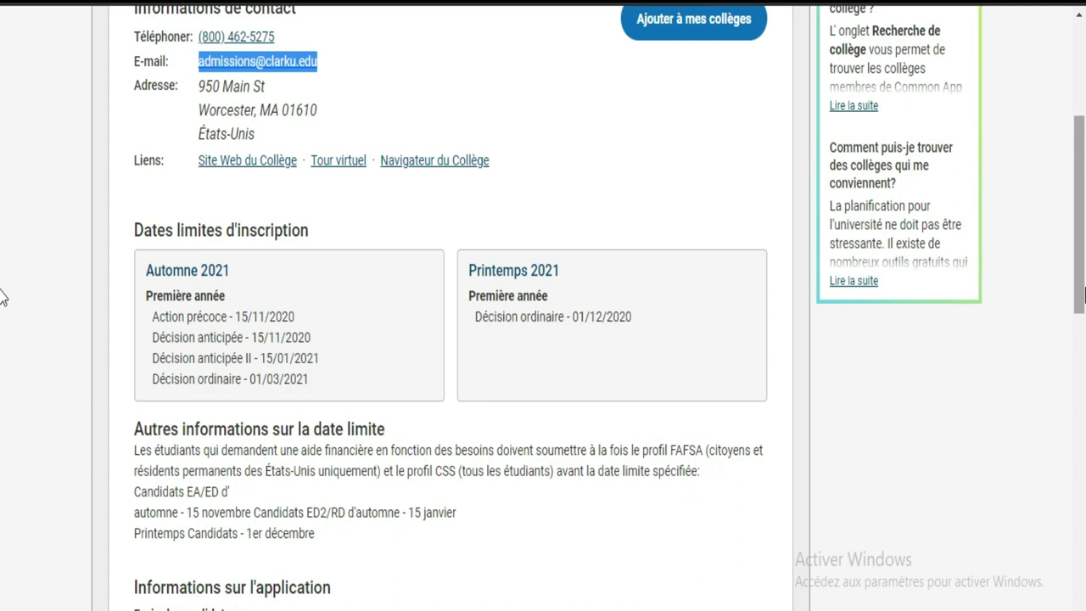
{"action": "scroll", "coordinate": [2, 243], "scroll_direction": "down", "scroll_amount": 7}
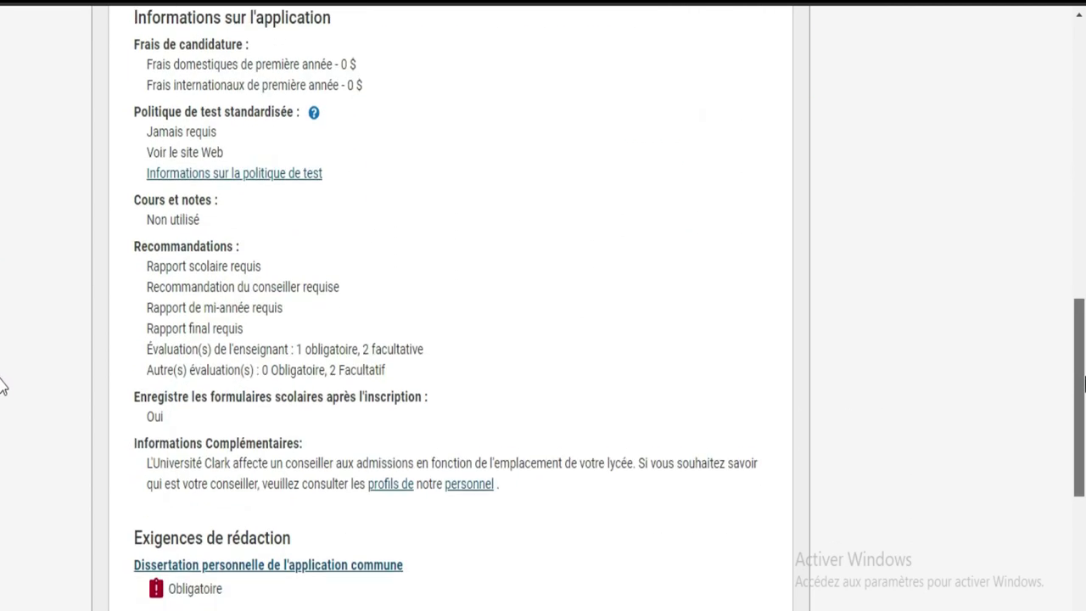
{"action": "scroll", "coordinate": [2, 381], "scroll_direction": "down", "scroll_amount": 3}
{"action": "scroll", "coordinate": [3, 481], "scroll_direction": "up", "scroll_amount": 10}
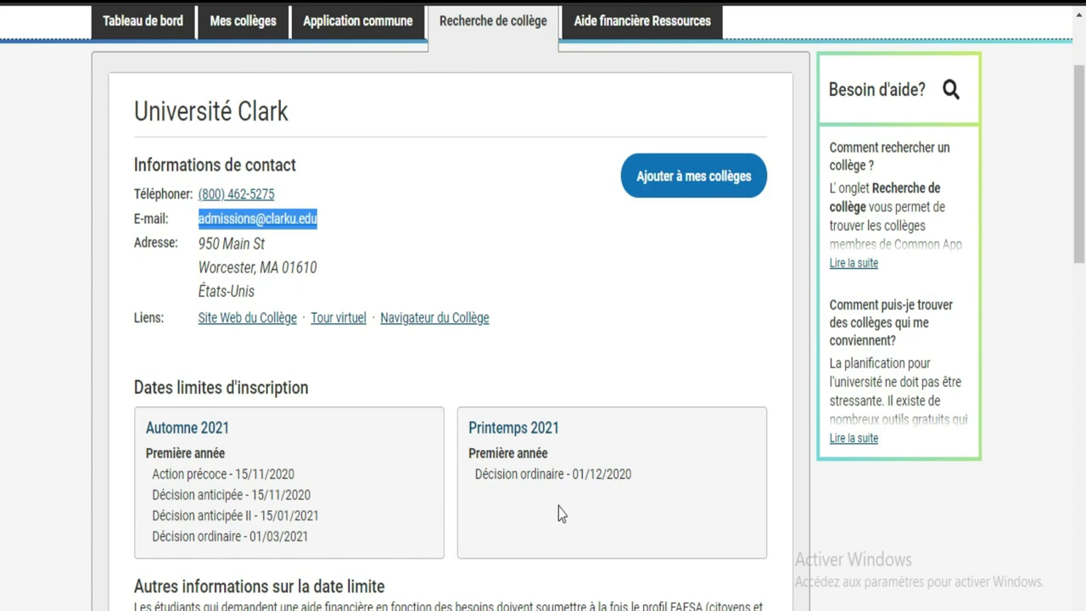
{"action": "scroll", "coordinate": [5, 178], "scroll_direction": "up", "scroll_amount": 2}
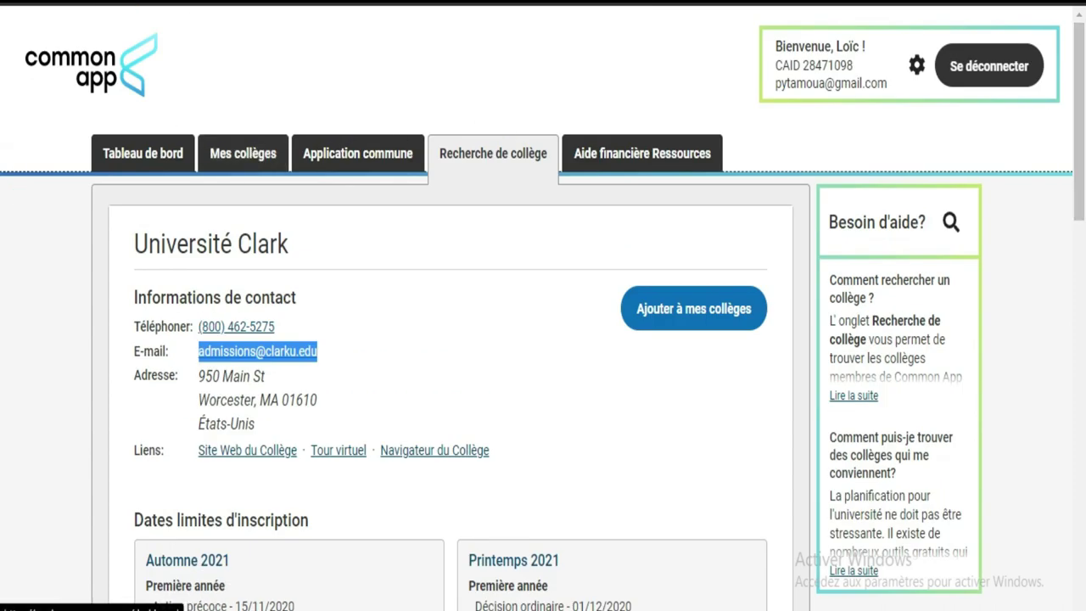
{"action": "key", "text": "alt+Left"}
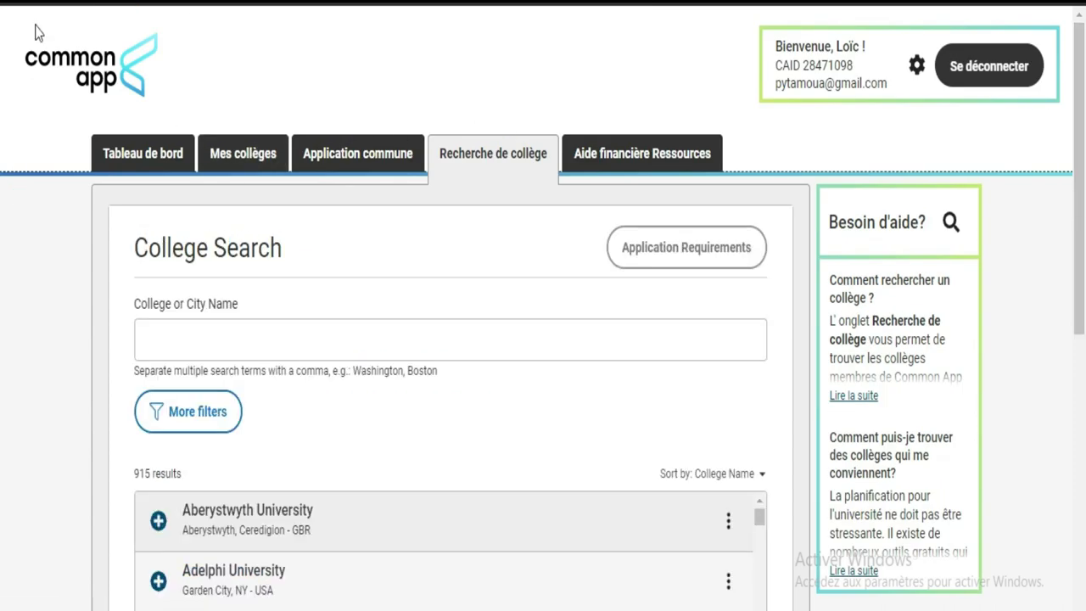
Open Université d'Aberystwyth's page, browse it, and select its admissions e-mail address
{"action": "left_click", "coordinate": [285, 523]}
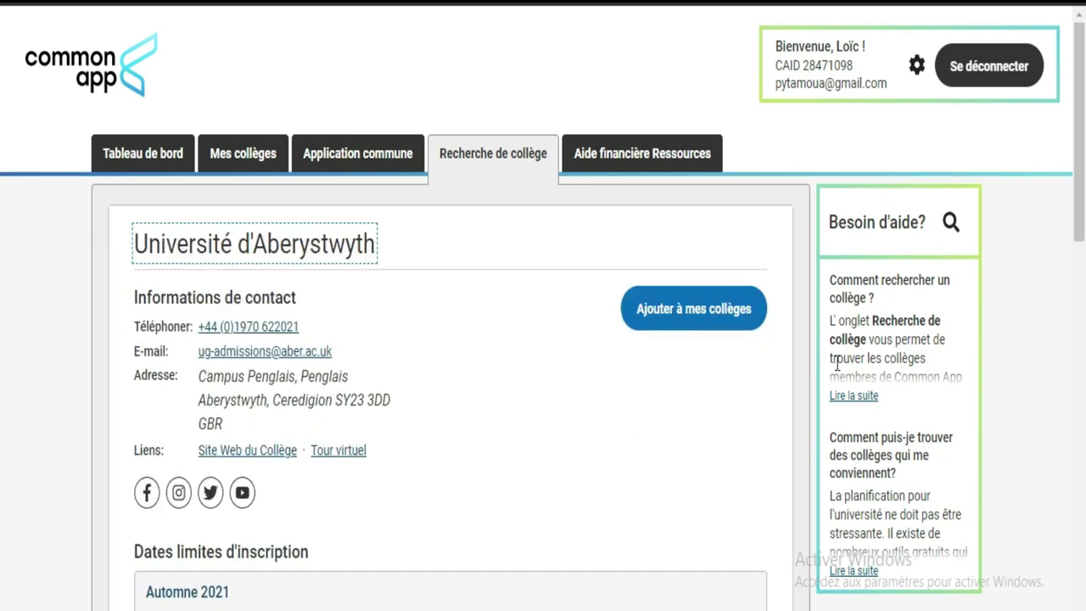
{"action": "scroll", "coordinate": [3, 221], "scroll_direction": "down", "scroll_amount": 4}
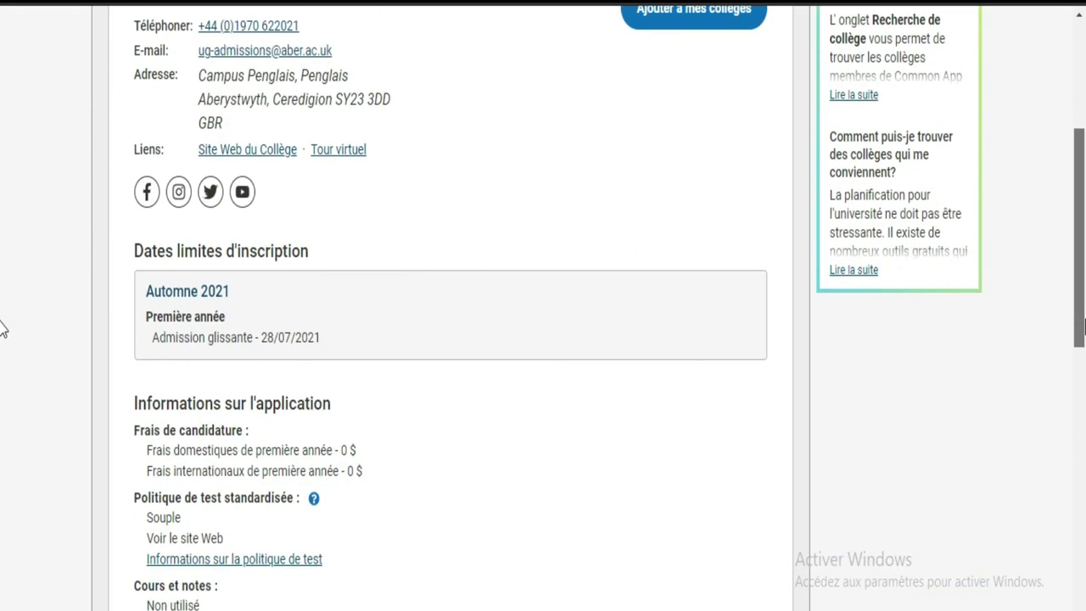
{"action": "scroll", "coordinate": [3, 330], "scroll_direction": "down", "scroll_amount": 1}
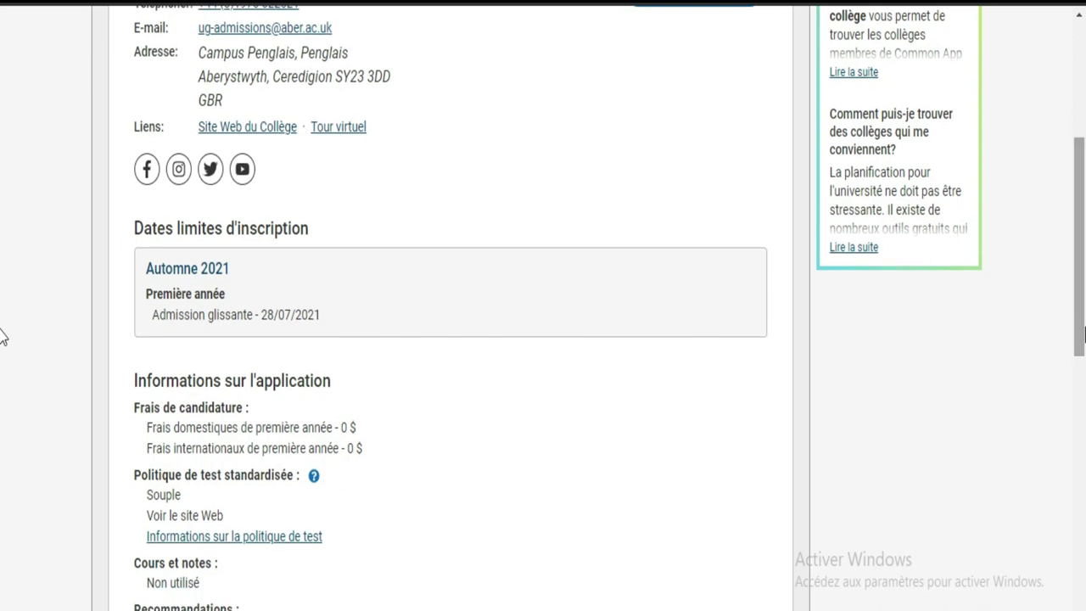
{"action": "scroll", "coordinate": [3, 289], "scroll_direction": "down", "scroll_amount": 2}
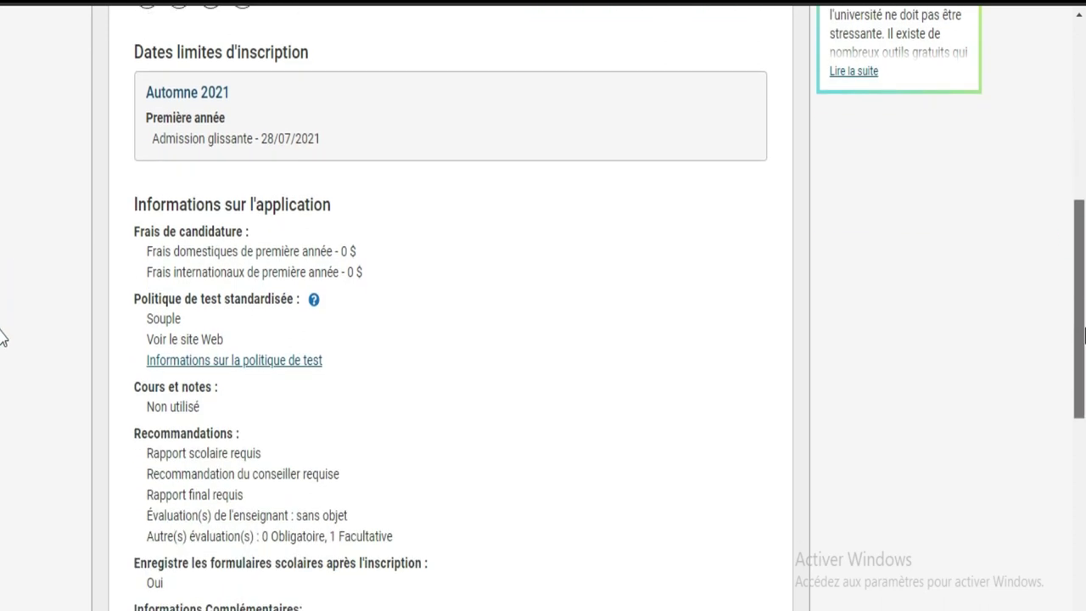
{"action": "scroll", "coordinate": [3, 322], "scroll_direction": "up", "scroll_amount": 1}
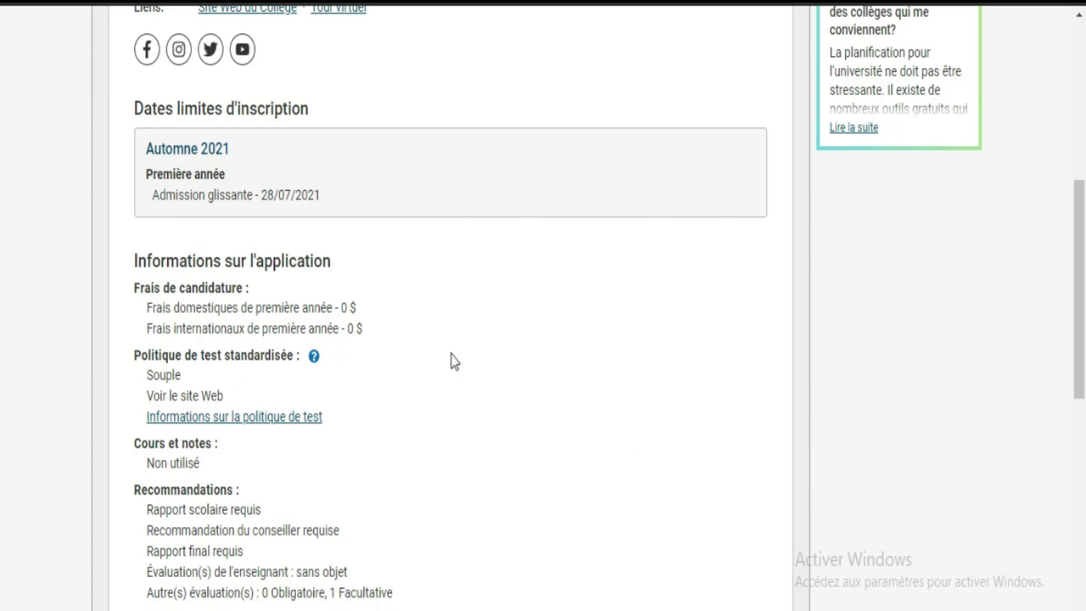
{"action": "left_click_drag", "start_coordinate": [1080, 208], "coordinate": [1080, 303]}
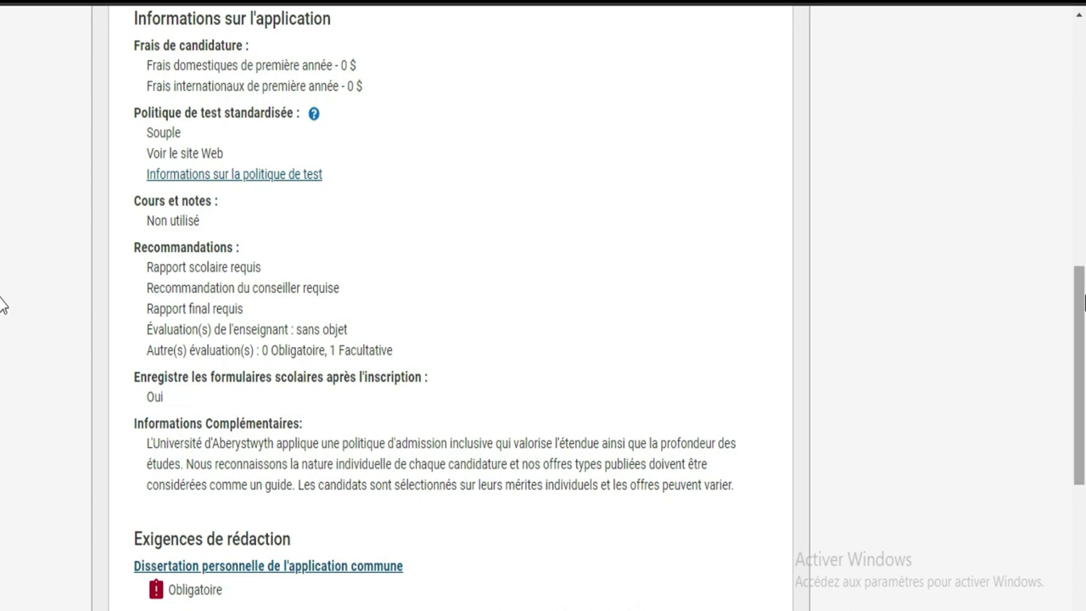
{"action": "scroll", "coordinate": [2, 304], "scroll_direction": "down", "scroll_amount": 3}
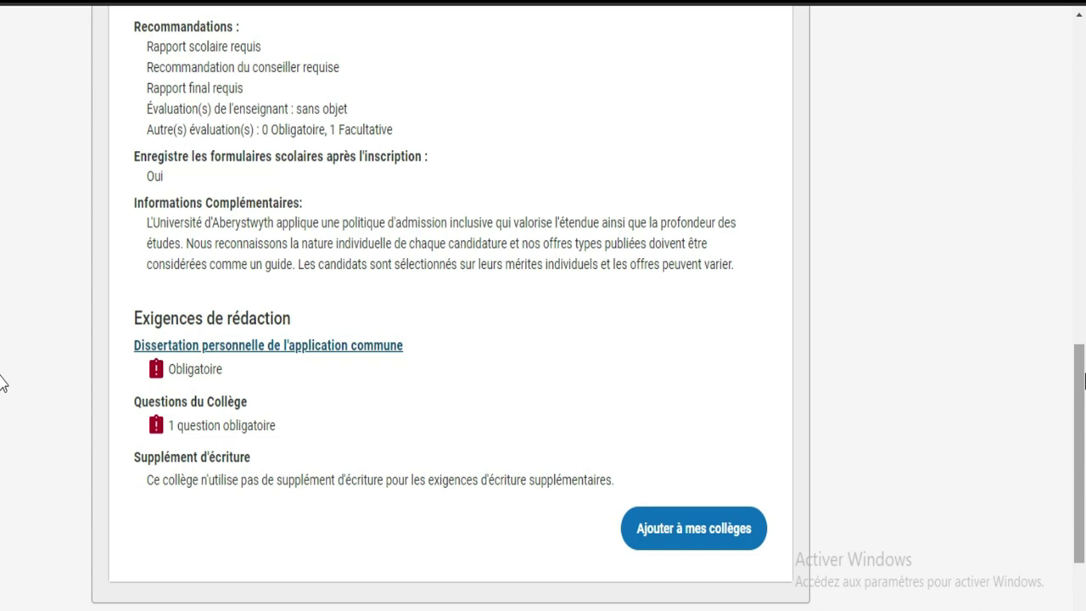
{"action": "scroll", "coordinate": [1, 384], "scroll_direction": "up", "scroll_amount": 6}
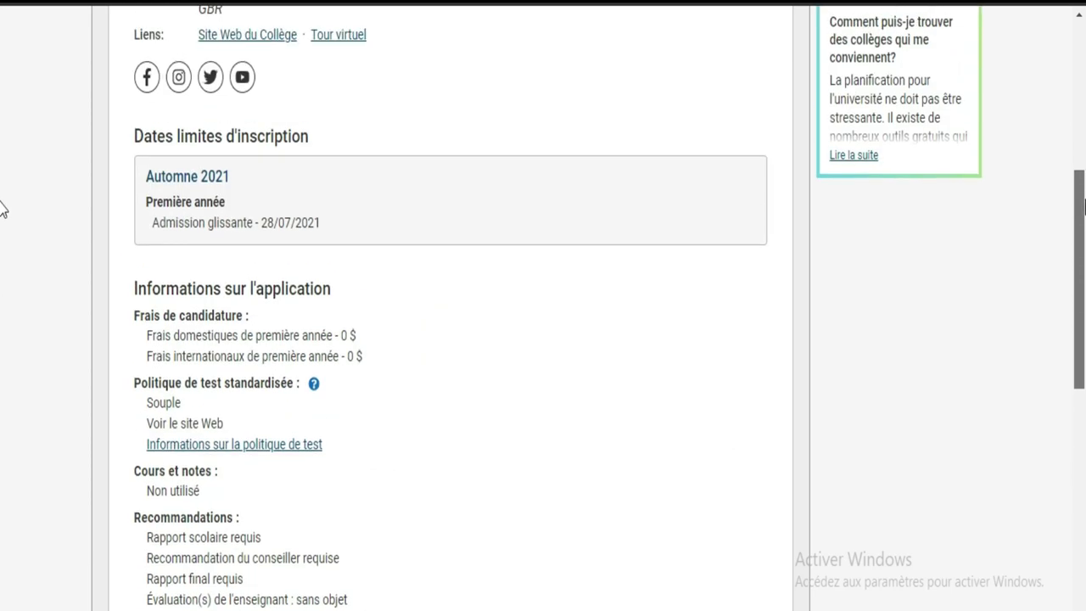
{"action": "scroll", "coordinate": [2, 208], "scroll_direction": "up", "scroll_amount": 2}
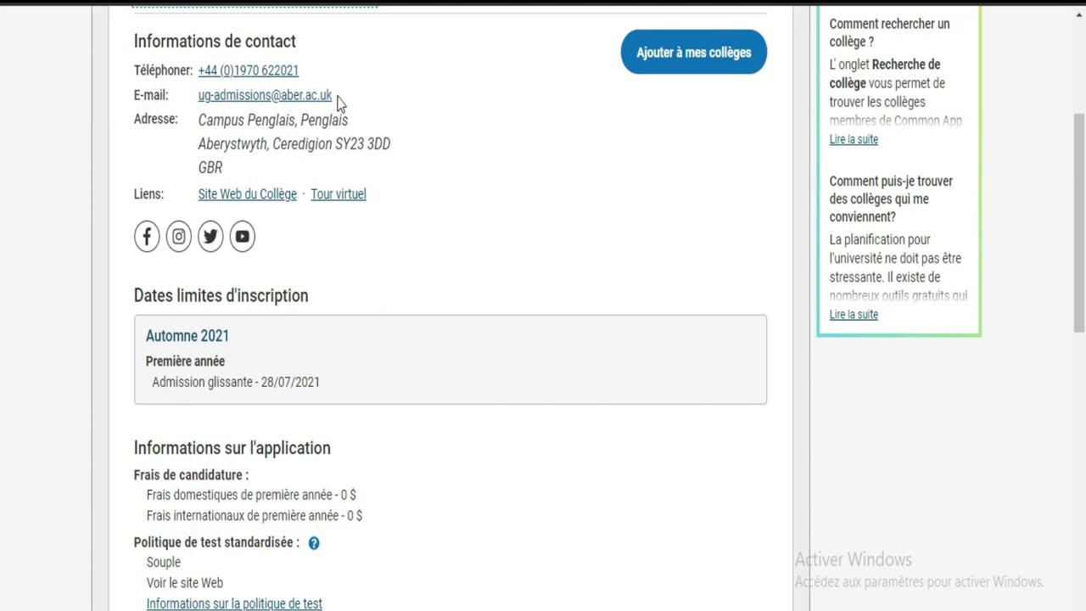
{"action": "left_click_drag", "start_coordinate": [337, 100], "coordinate": [201, 103]}
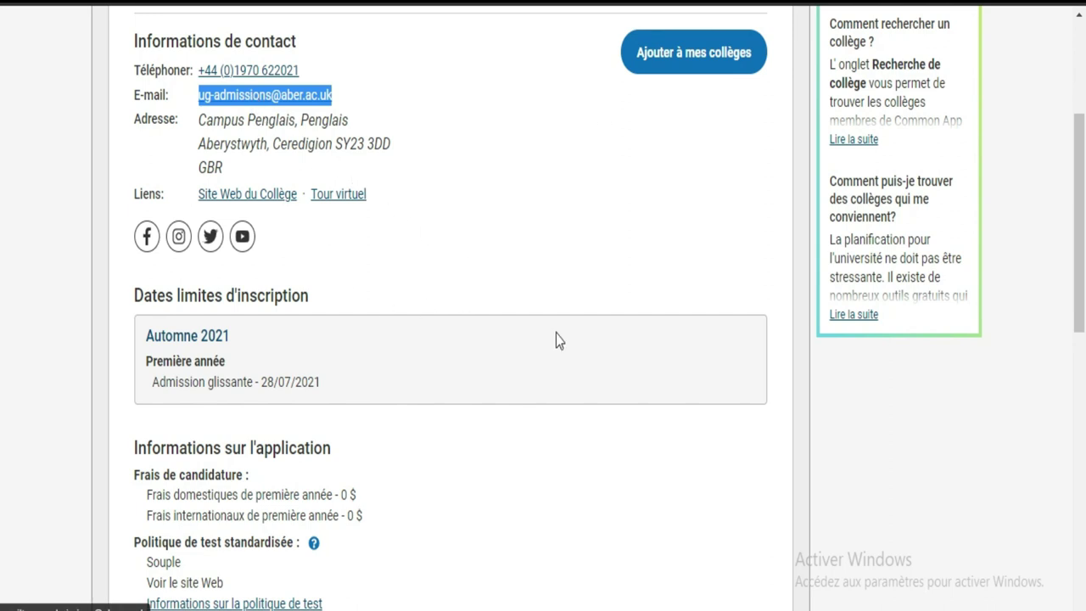
Add Université d'Aberystwyth to Mes collèges and return to the top of its page
{"action": "left_click", "coordinate": [1081, 222]}
{"action": "left_click_drag", "start_coordinate": [1081, 222], "coordinate": [1081, 331]}
{"action": "scroll", "coordinate": [3, 331], "scroll_direction": "down", "scroll_amount": 2}
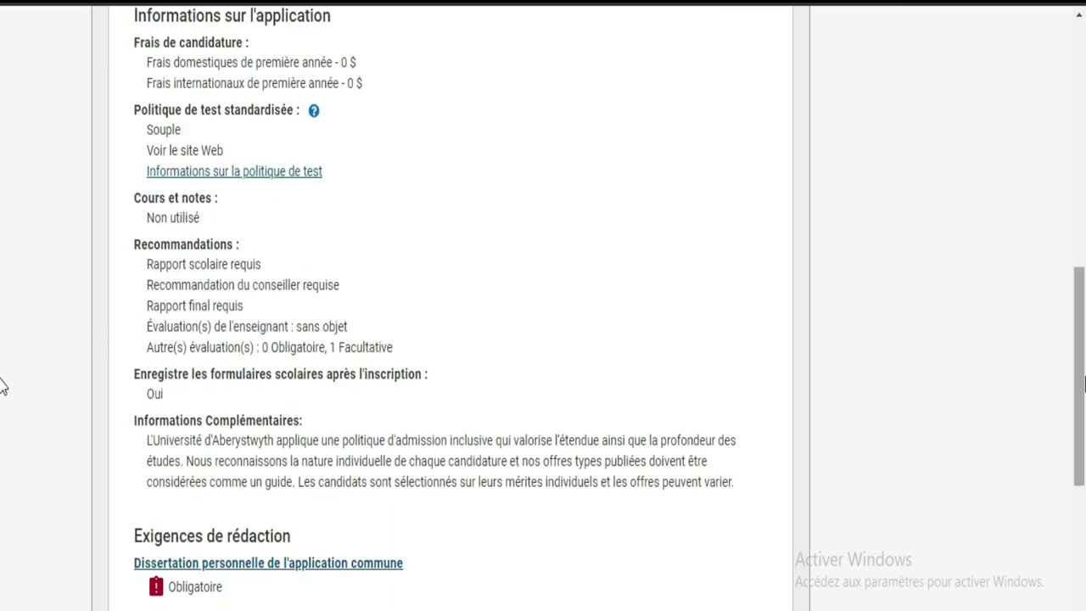
{"action": "left_click_drag", "start_coordinate": [1081, 326], "coordinate": [1085, 409]}
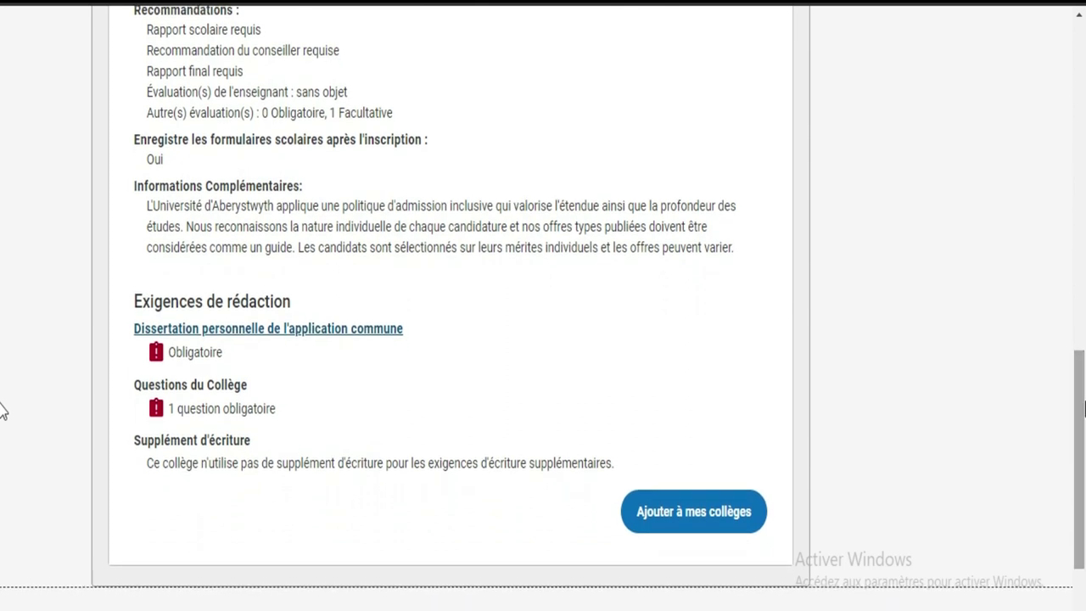
{"action": "left_click", "coordinate": [681, 514]}
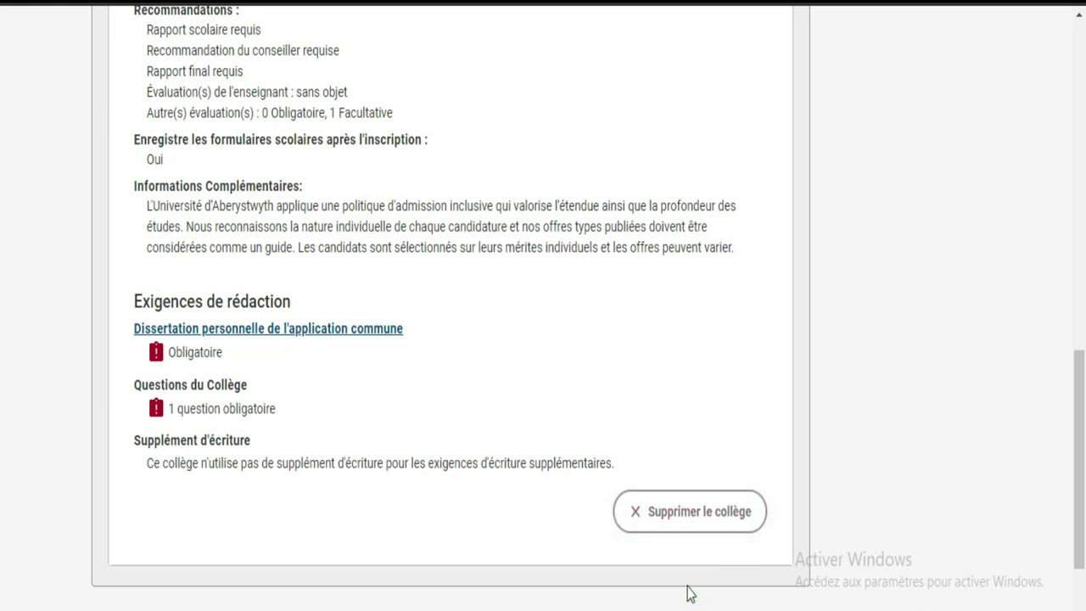
{"action": "left_click_drag", "start_coordinate": [1075, 378], "coordinate": [365, 229]}
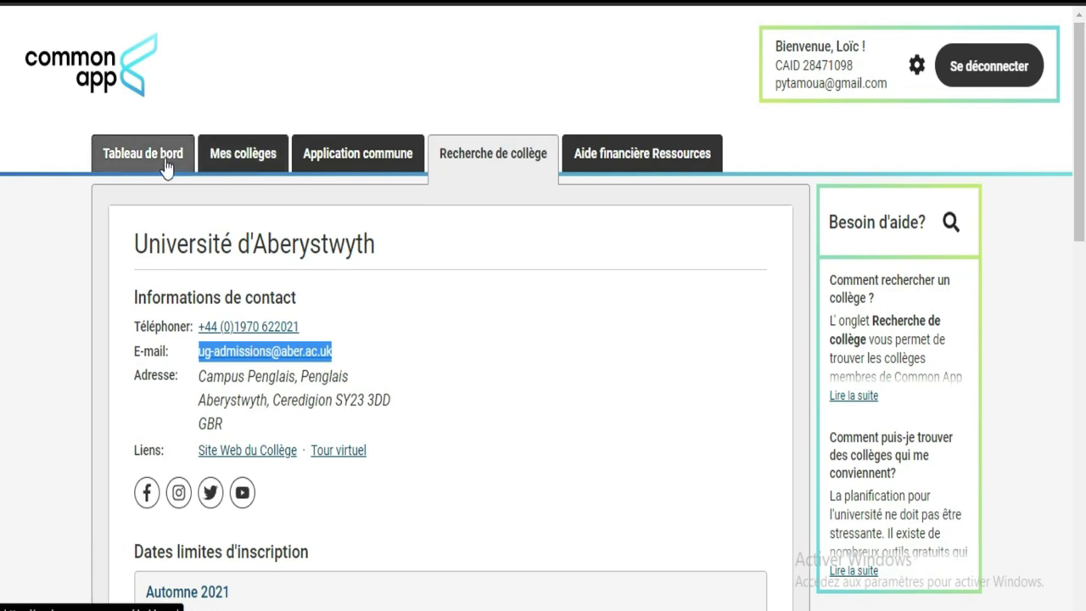
Return to the college search list and add Université du Pacifique de l'Alaska to My Colleges
{"action": "left_click", "coordinate": [493, 153]}
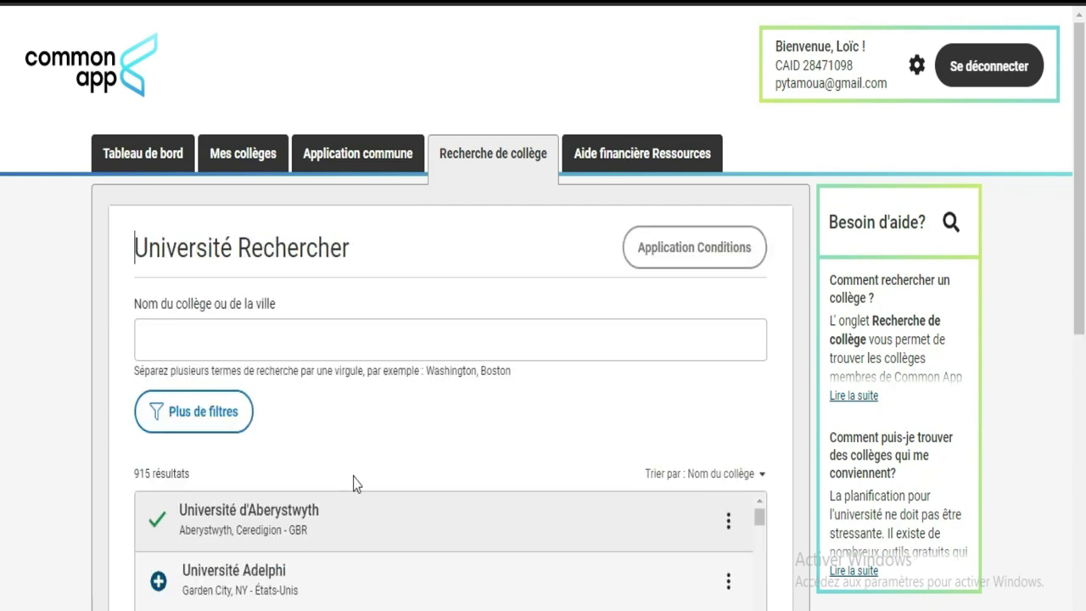
{"action": "left_click_drag", "start_coordinate": [3, 297], "coordinate": [5, 437]}
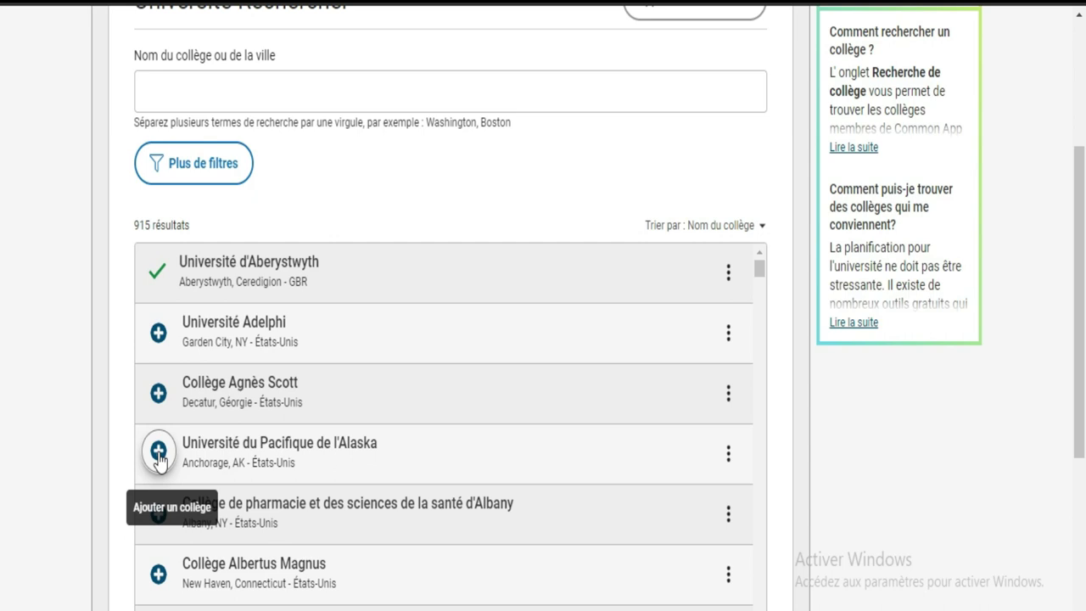
{"action": "left_click", "coordinate": [157, 451]}
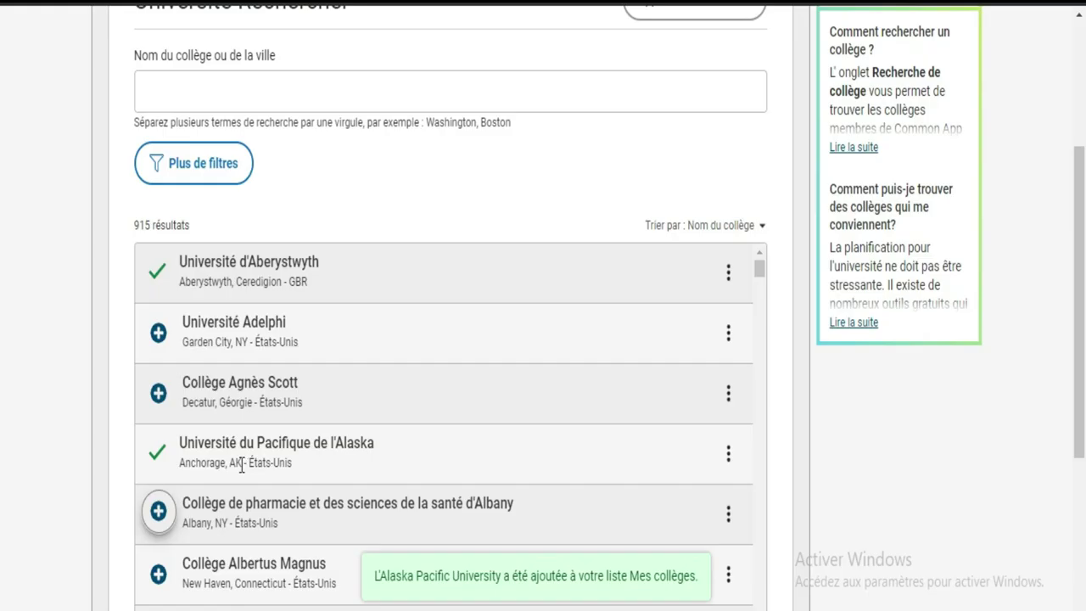
{"action": "left_click", "coordinate": [491, 452]}
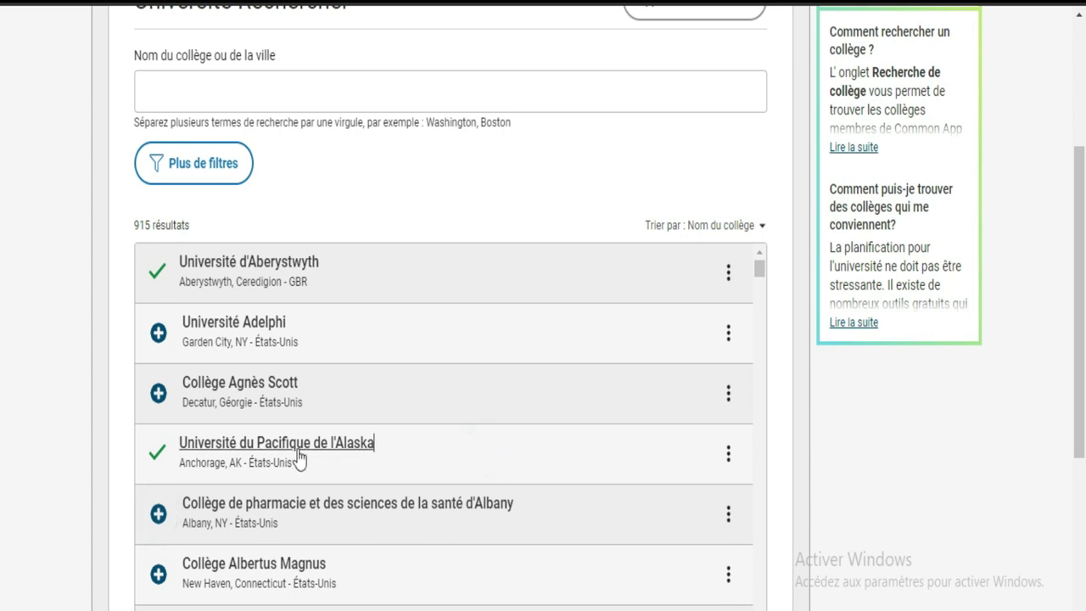
{"action": "left_click", "coordinate": [156, 456]}
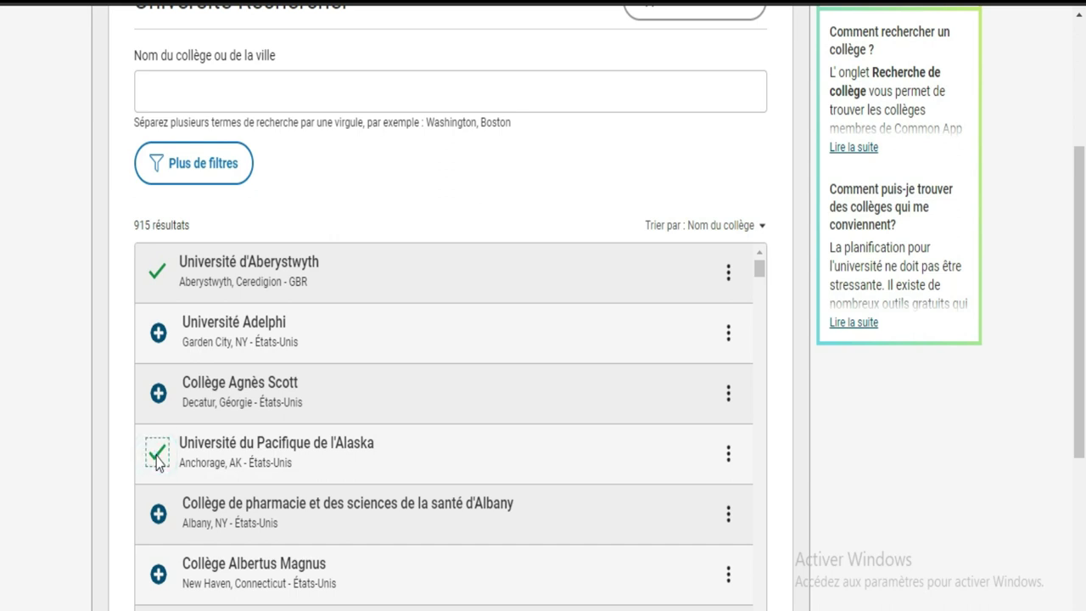
View Alaska Pacific's information page, then show Aberystwyth's options menu in the search list
{"action": "left_click", "coordinate": [727, 451]}
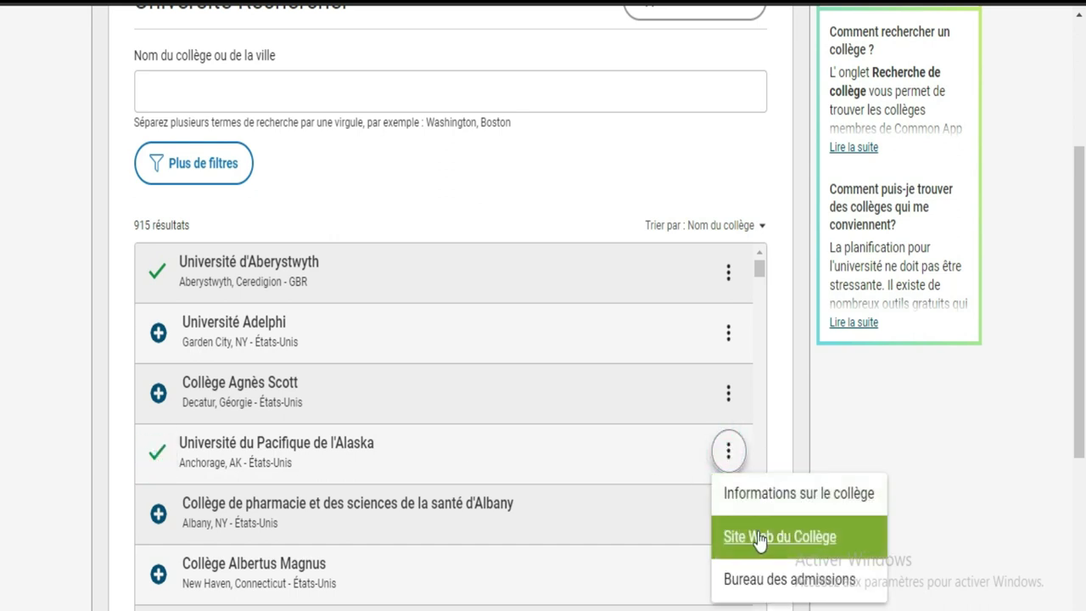
{"action": "left_click", "coordinate": [768, 492]}
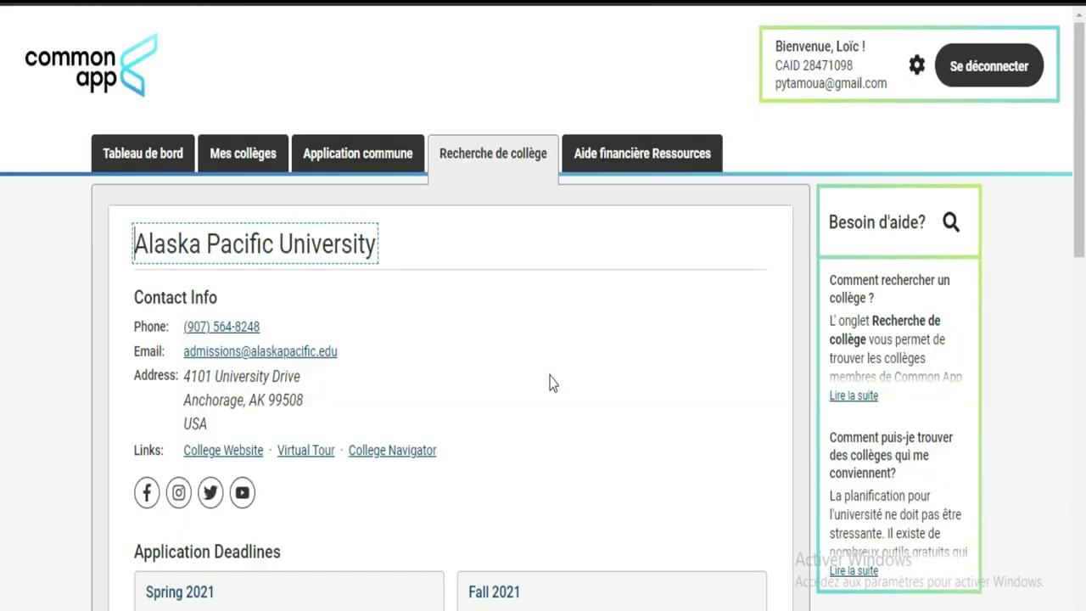
{"action": "scroll", "coordinate": [1079, 253], "scroll_direction": "down", "scroll_amount": 2}
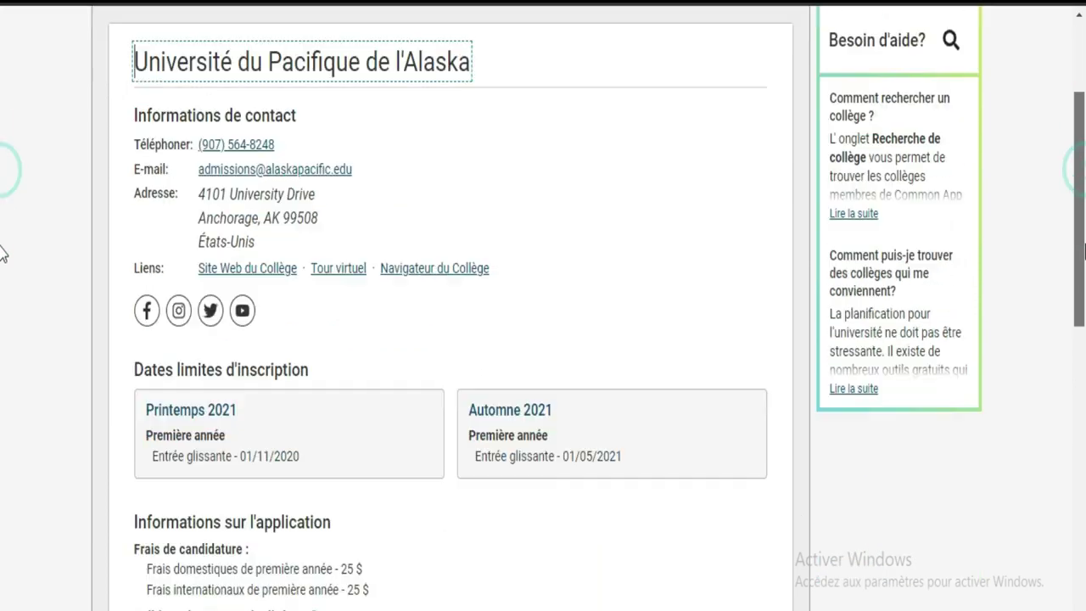
{"action": "scroll", "coordinate": [2, 253], "scroll_direction": "down", "scroll_amount": 2}
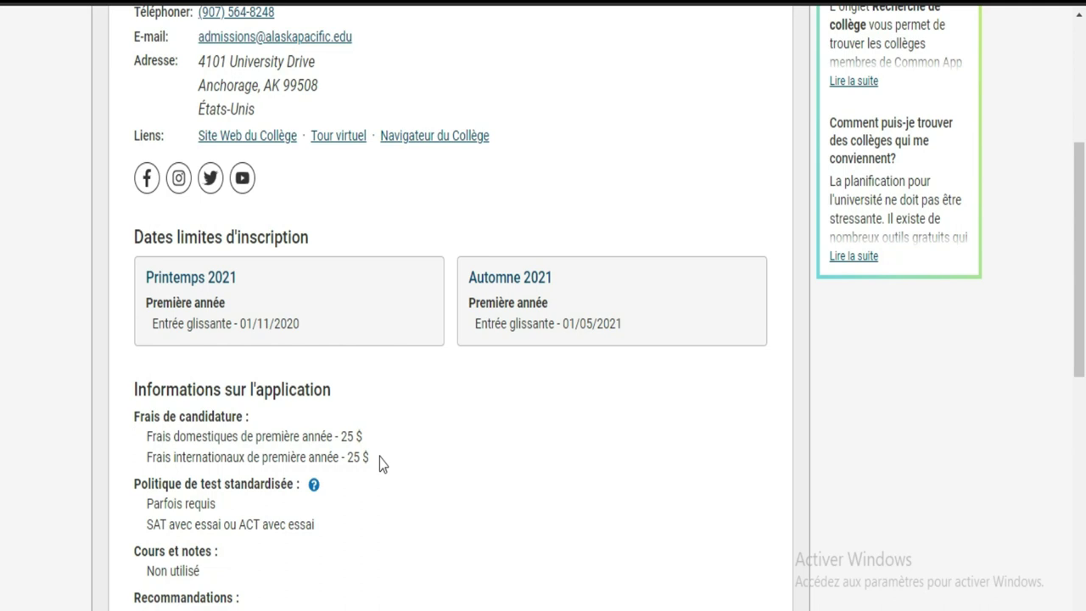
{"action": "left_click_drag", "start_coordinate": [1079, 280], "coordinate": [1057, 144]}
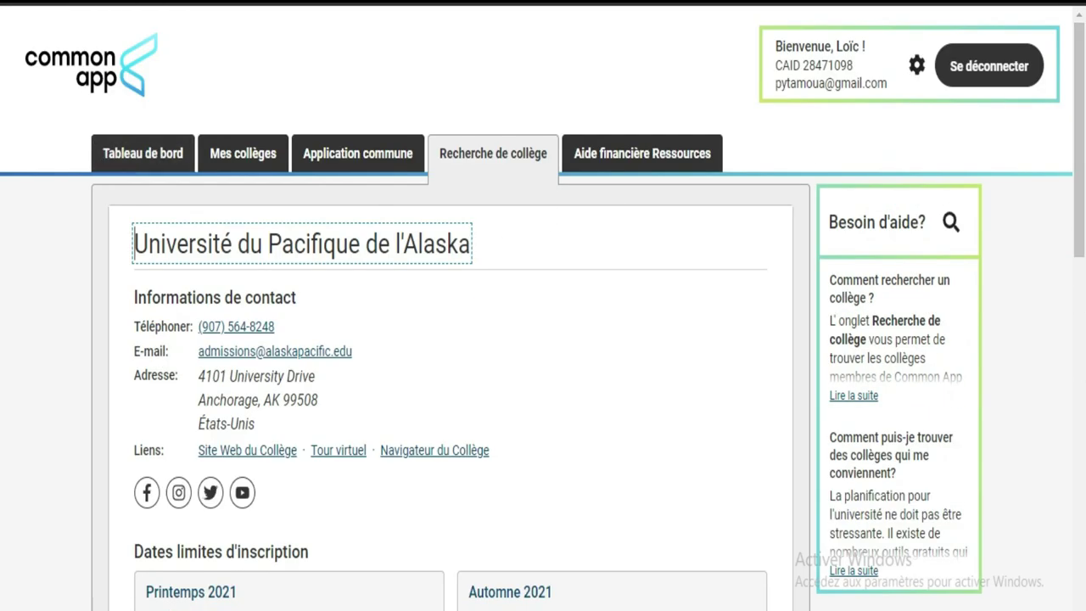
{"action": "key", "text": "alt+Left"}
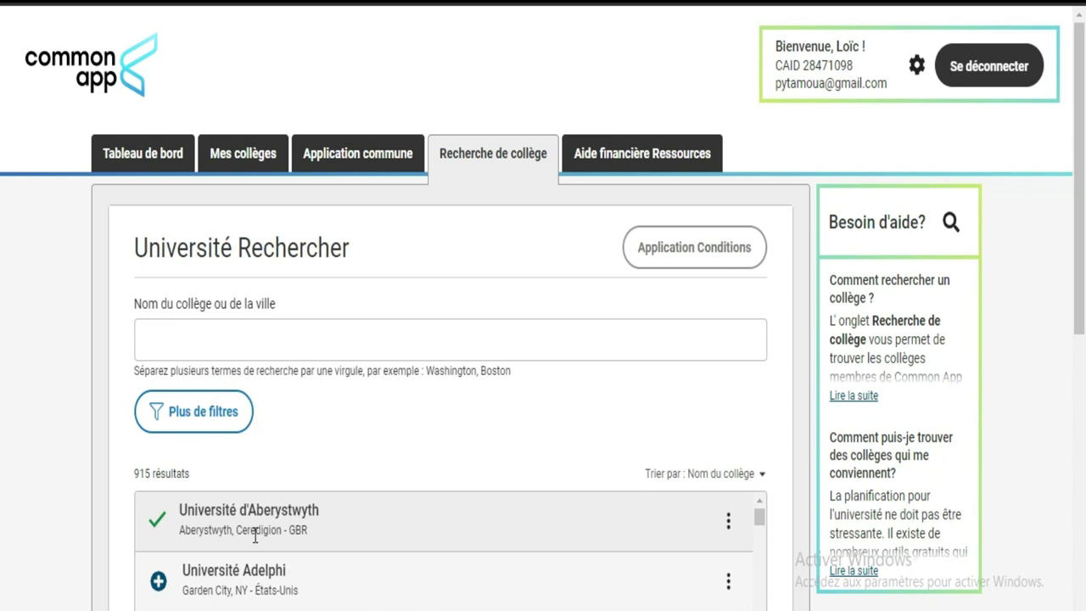
{"action": "left_click", "coordinate": [732, 526]}
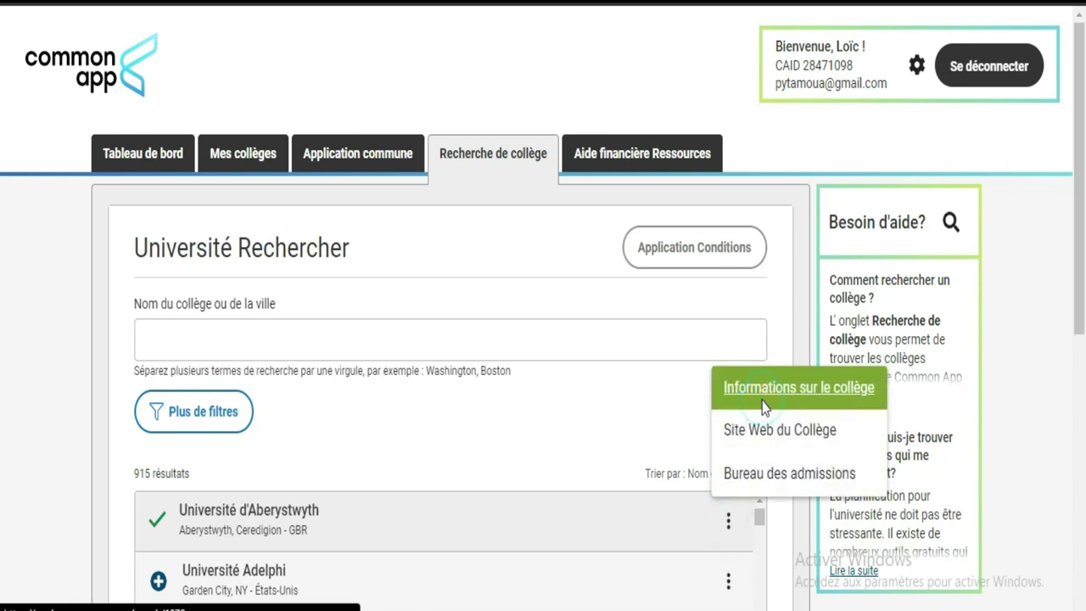
{"action": "left_click", "coordinate": [763, 402]}
{"action": "scroll", "coordinate": [1, 329], "scroll_direction": "down", "scroll_amount": 6}
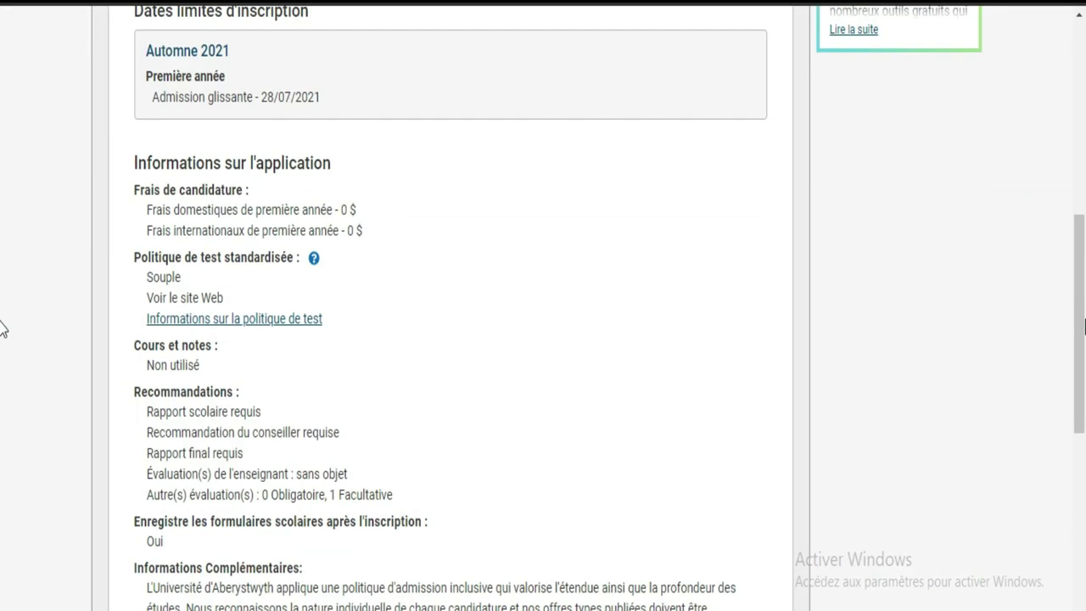
{"action": "left_click_drag", "start_coordinate": [374, 231], "coordinate": [246, 188]}
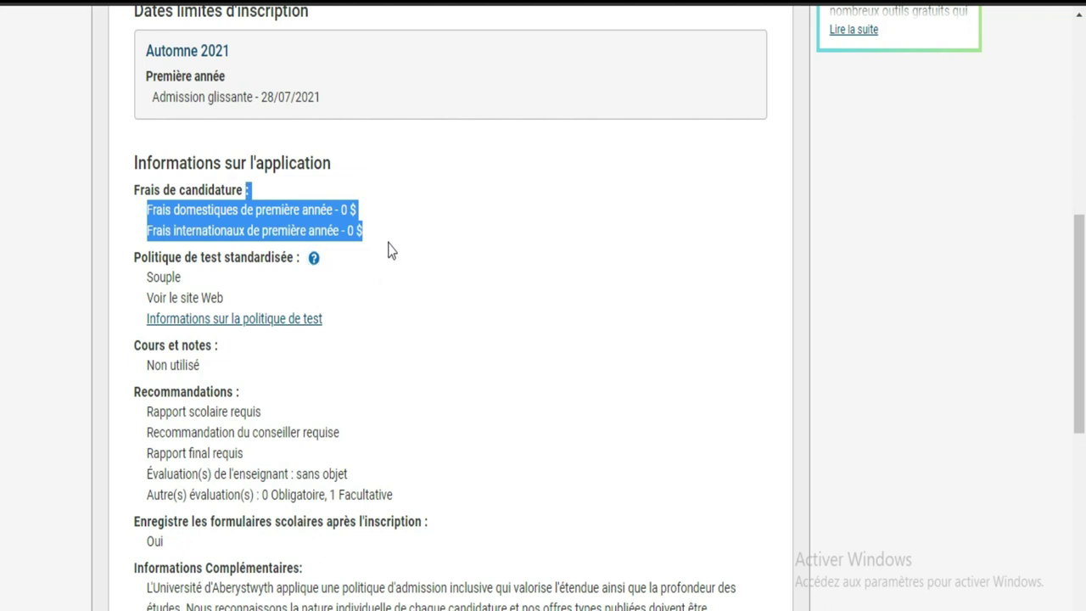
{"action": "left_click_drag", "start_coordinate": [1082, 276], "coordinate": [1085, 141]}
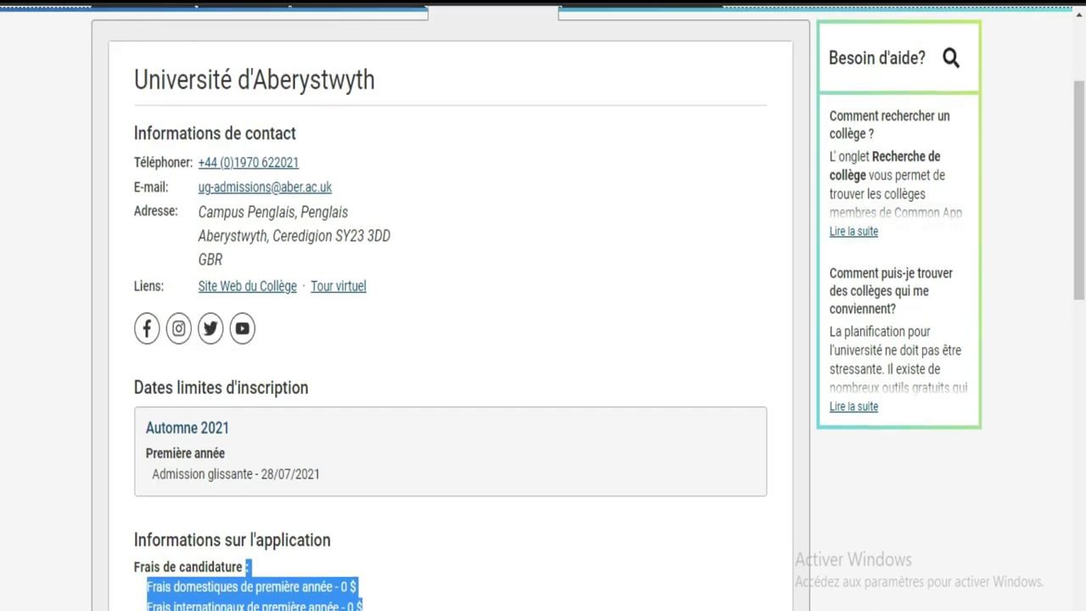
{"action": "key", "text": "alt+Left"}
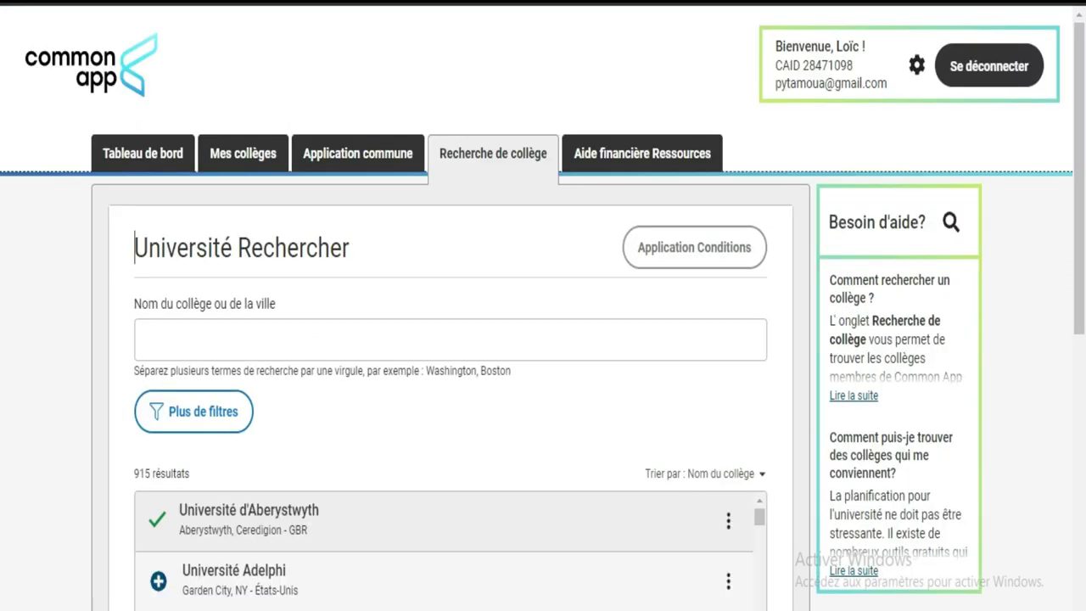
Open Collège Albertus Magnus's details and review its fees and test policy
{"action": "scroll", "coordinate": [2, 270], "scroll_direction": "down", "scroll_amount": 4}
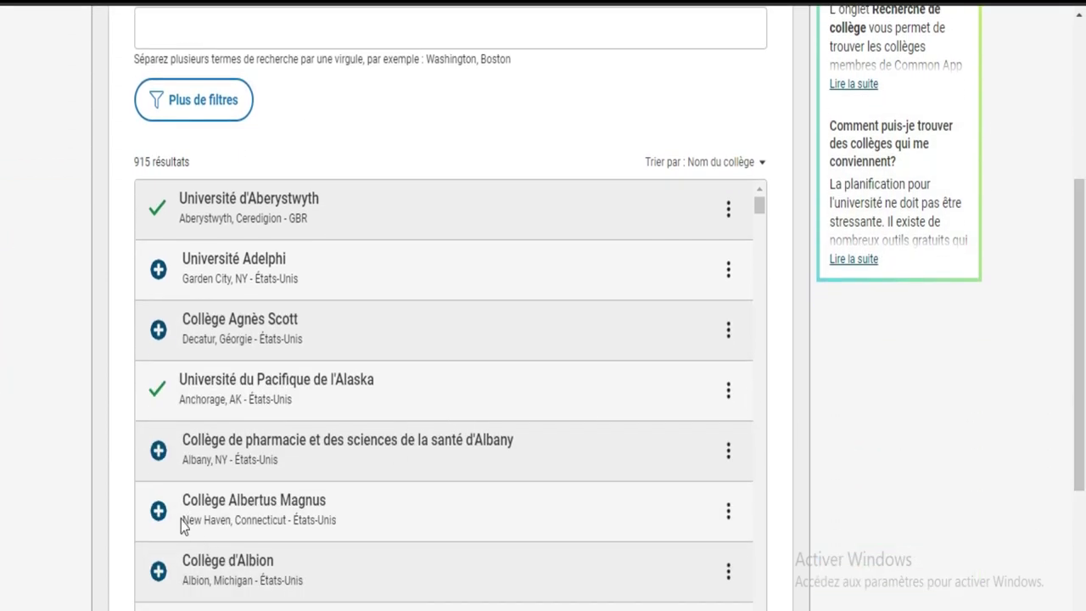
{"action": "left_click", "coordinate": [311, 501]}
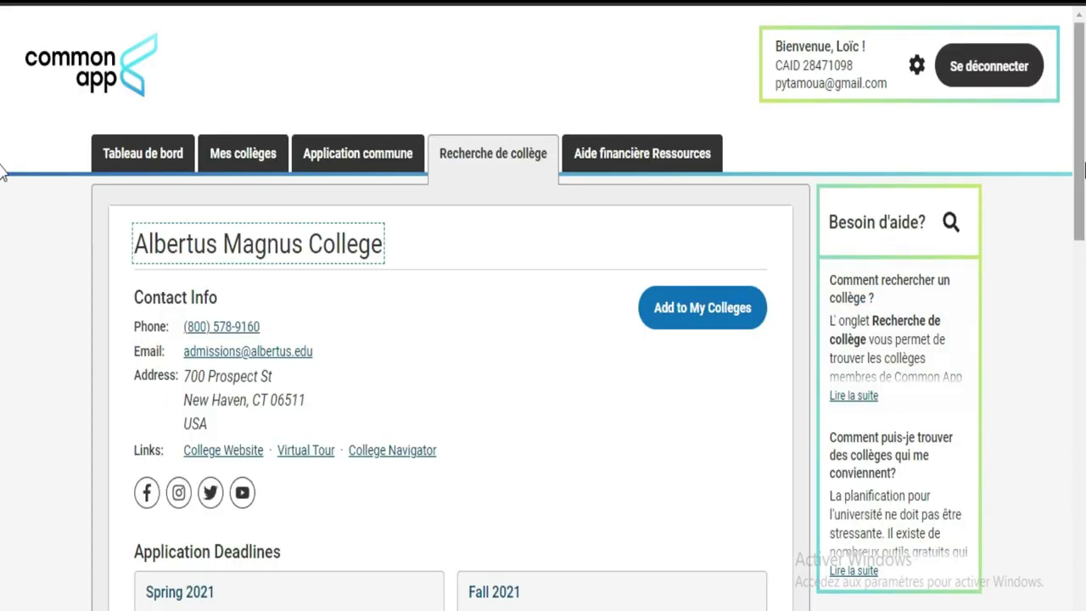
{"action": "scroll", "coordinate": [3, 170], "scroll_direction": "down", "scroll_amount": 4}
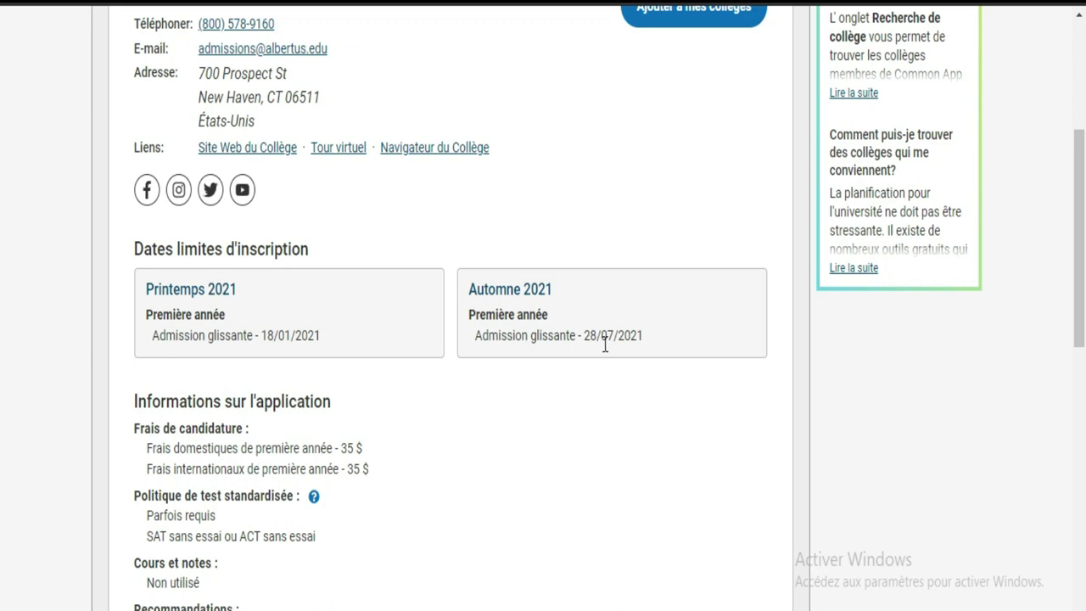
{"action": "left_click_drag", "start_coordinate": [393, 488], "coordinate": [114, 441]}
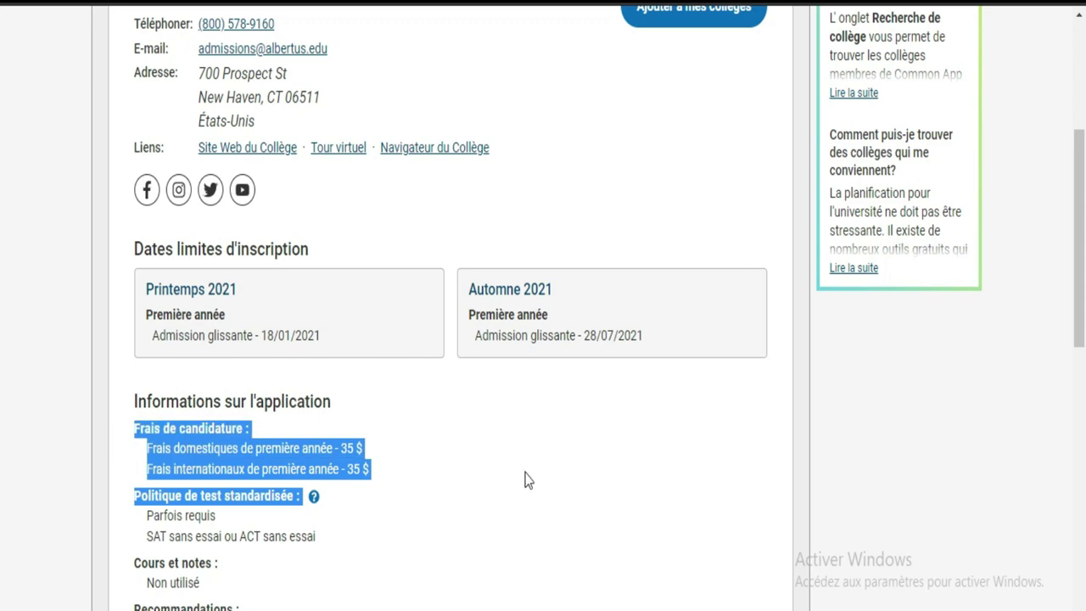
{"action": "left_click_drag", "start_coordinate": [1079, 227], "coordinate": [1084, 129]}
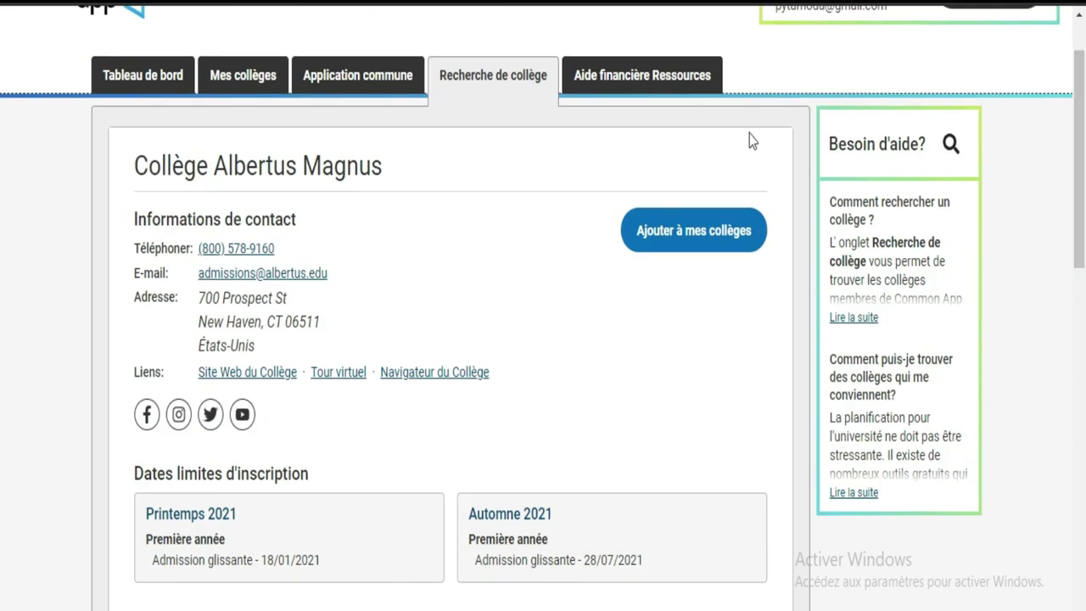
Reopen Albertus Magnus's details showing $35 application fees and rolling 2021 deadlines
{"action": "key", "text": "alt+Left"}
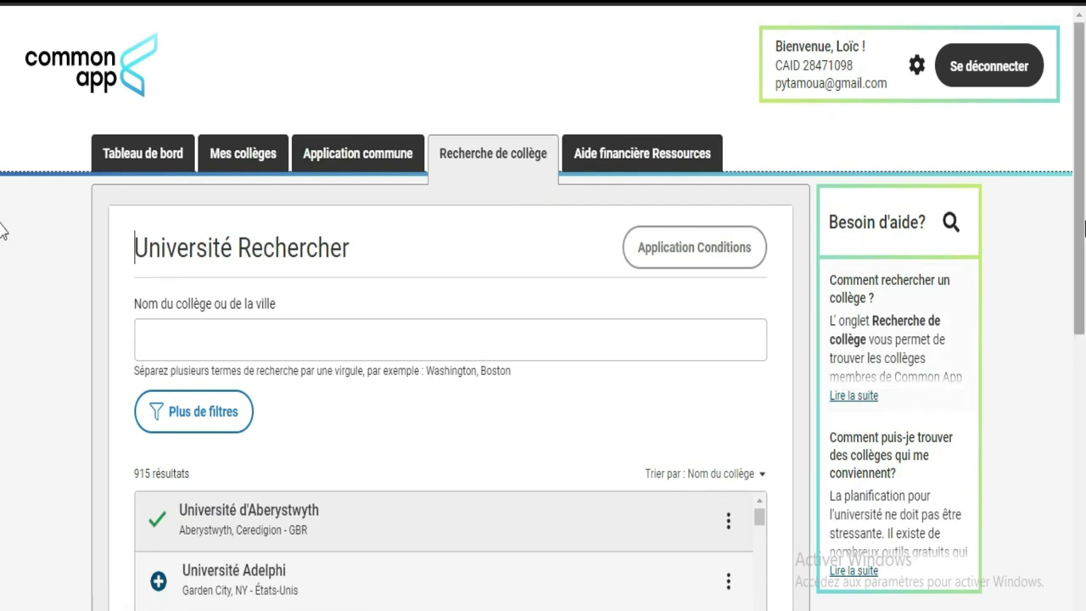
{"action": "scroll", "coordinate": [2, 355], "scroll_direction": "down", "scroll_amount": 3}
{"action": "scroll", "coordinate": [1, 355], "scroll_direction": "down", "scroll_amount": 1}
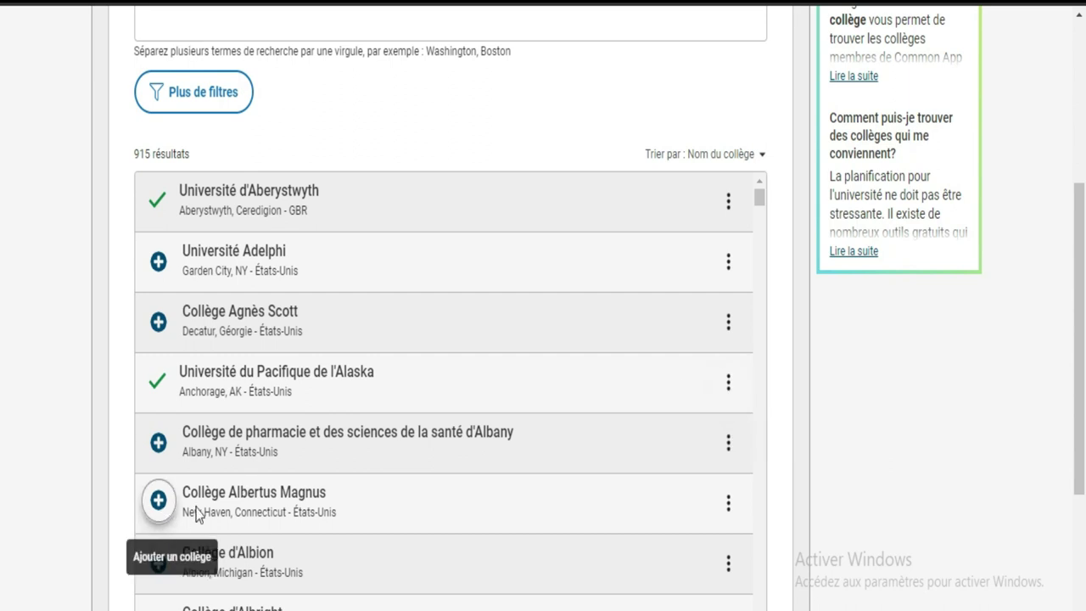
{"action": "left_click", "coordinate": [244, 501]}
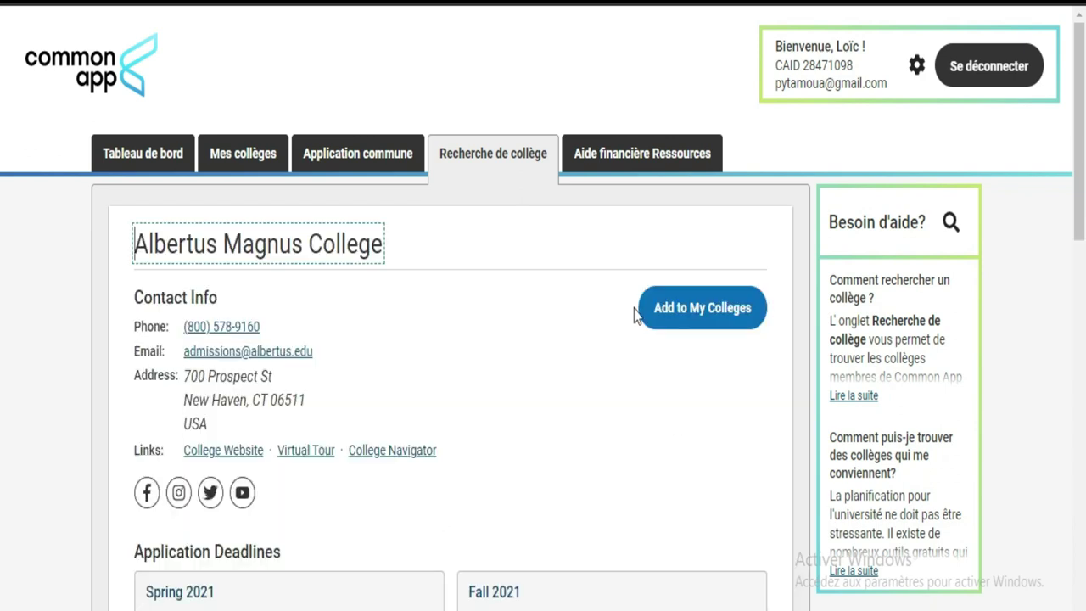
{"action": "scroll", "coordinate": [2, 303], "scroll_direction": "down", "scroll_amount": 5}
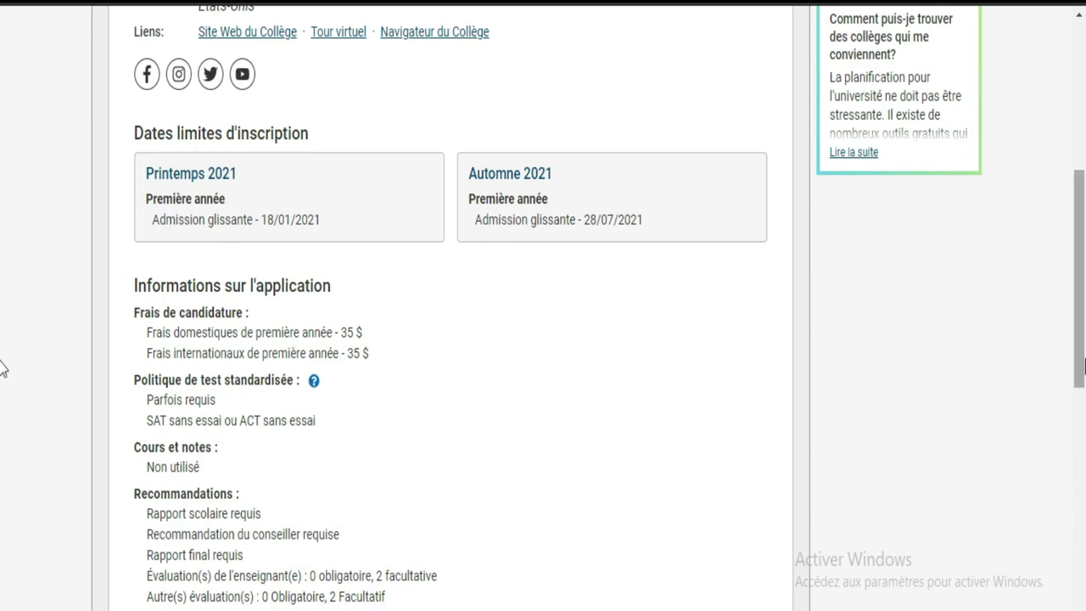
{"action": "scroll", "coordinate": [1, 359], "scroll_direction": "up", "scroll_amount": 5}
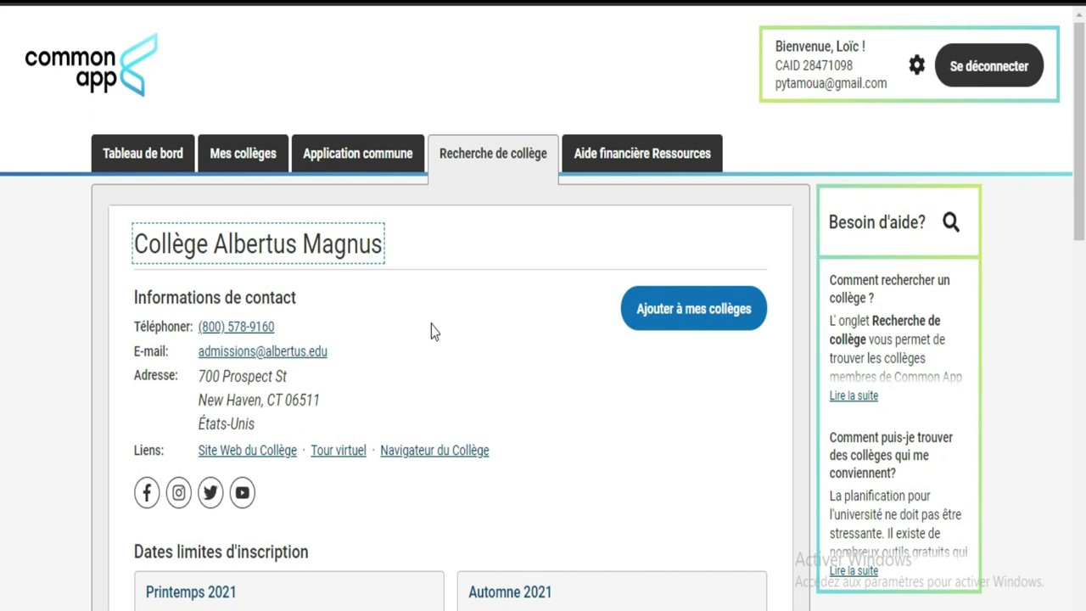
Open Université d'Aberystwyth under Mes collèges and view its writing requirements, dismissing the browser notification
{"action": "left_click", "coordinate": [229, 161]}
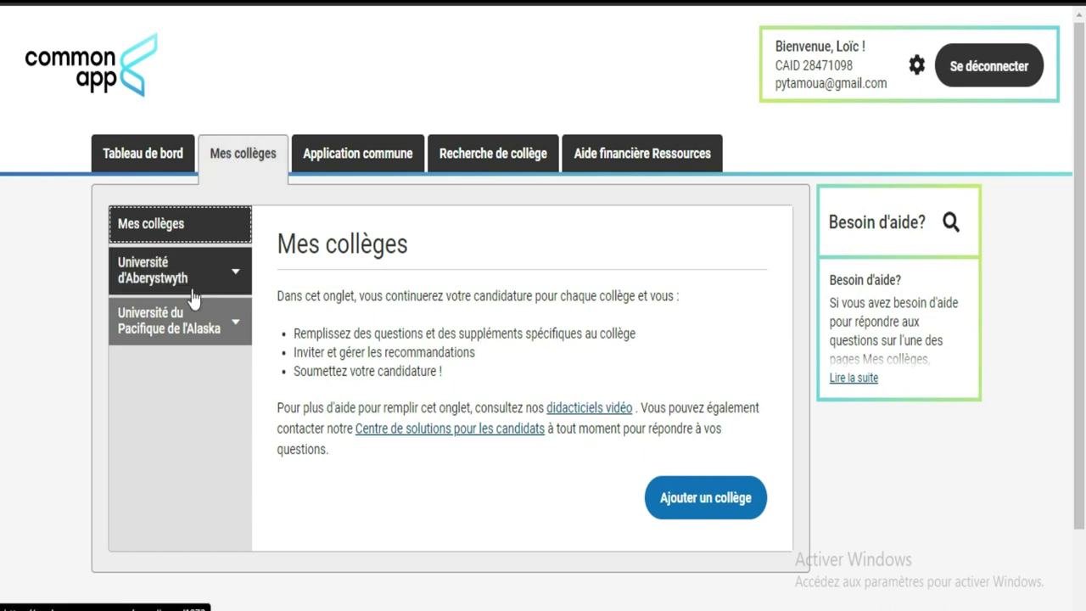
{"action": "left_click", "coordinate": [235, 272]}
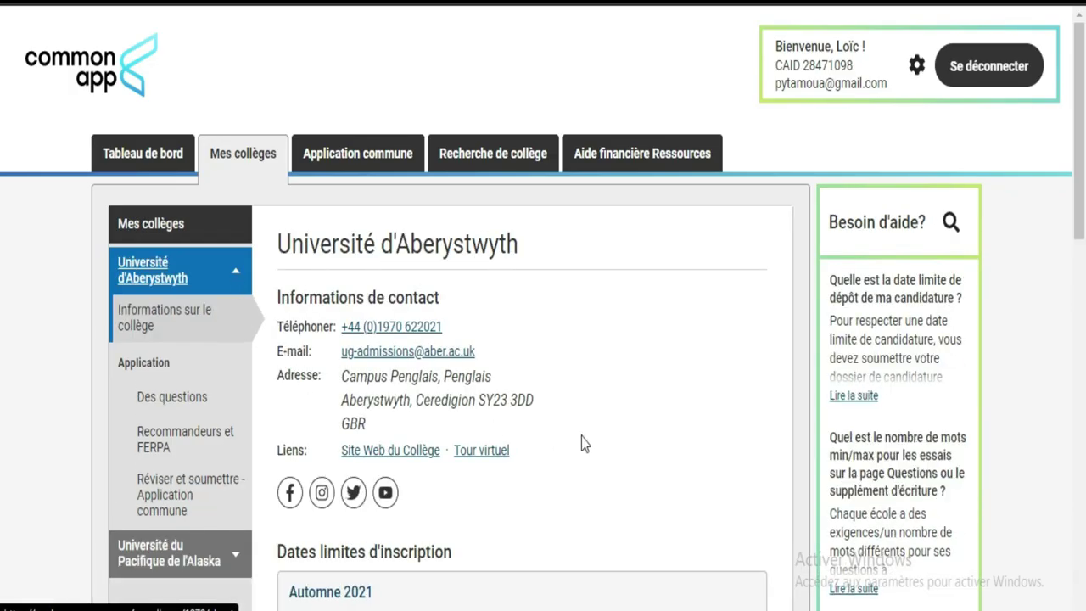
{"action": "scroll", "coordinate": [4, 220], "scroll_direction": "down", "scroll_amount": 3}
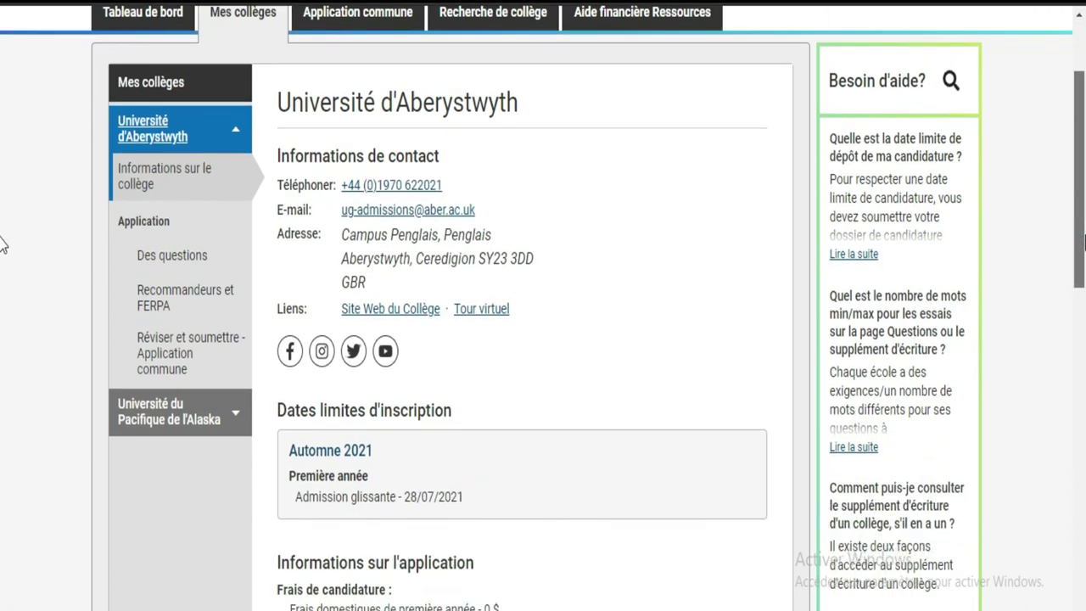
{"action": "scroll", "coordinate": [3, 245], "scroll_direction": "down", "scroll_amount": 10}
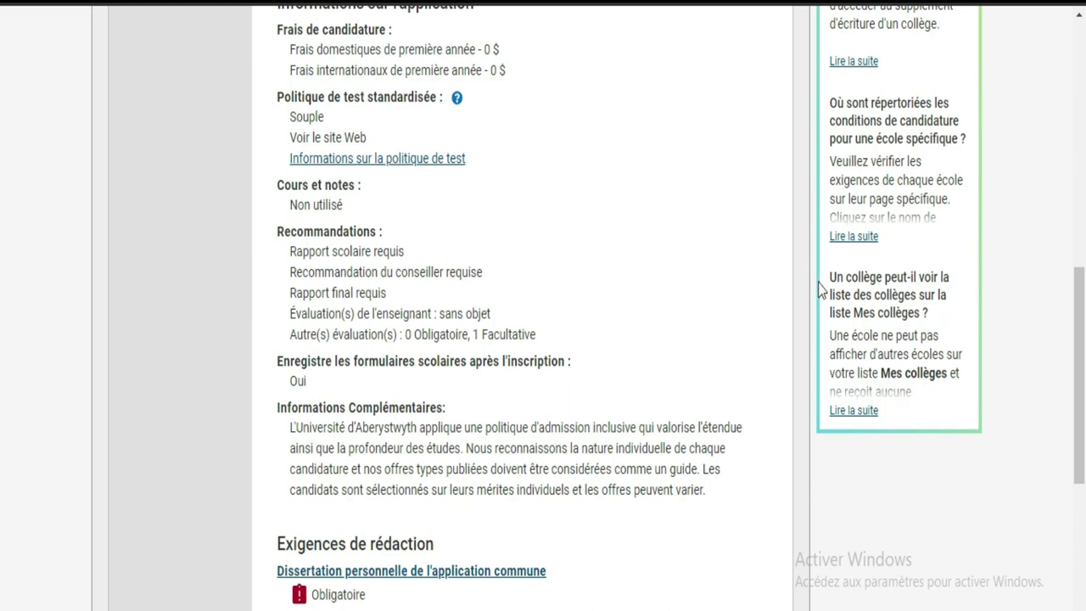
{"action": "scroll", "coordinate": [3, 307], "scroll_direction": "down", "scroll_amount": 2}
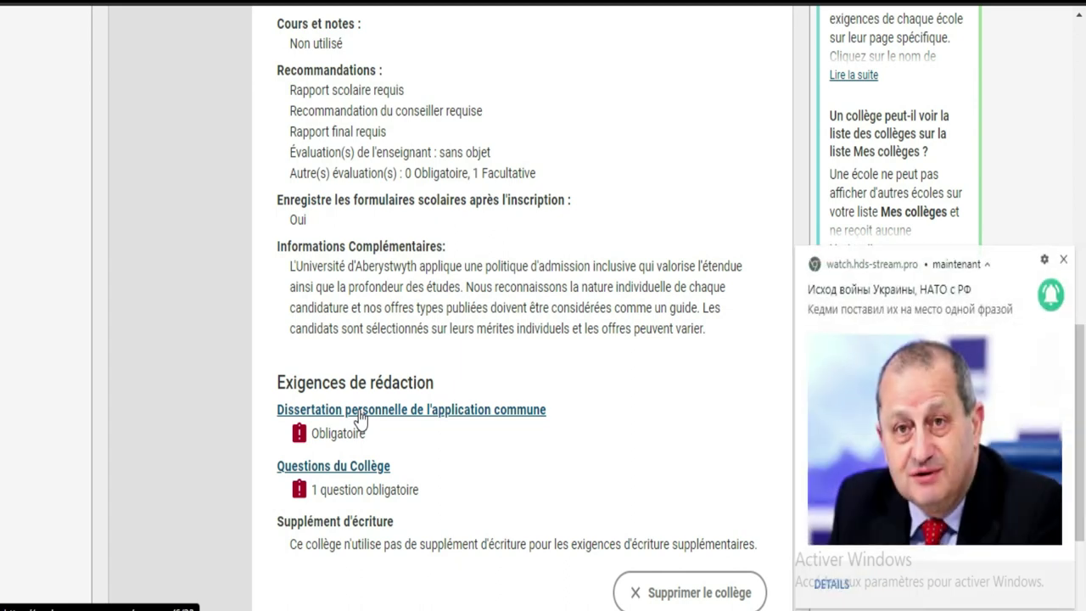
{"action": "left_click", "coordinate": [1064, 259]}
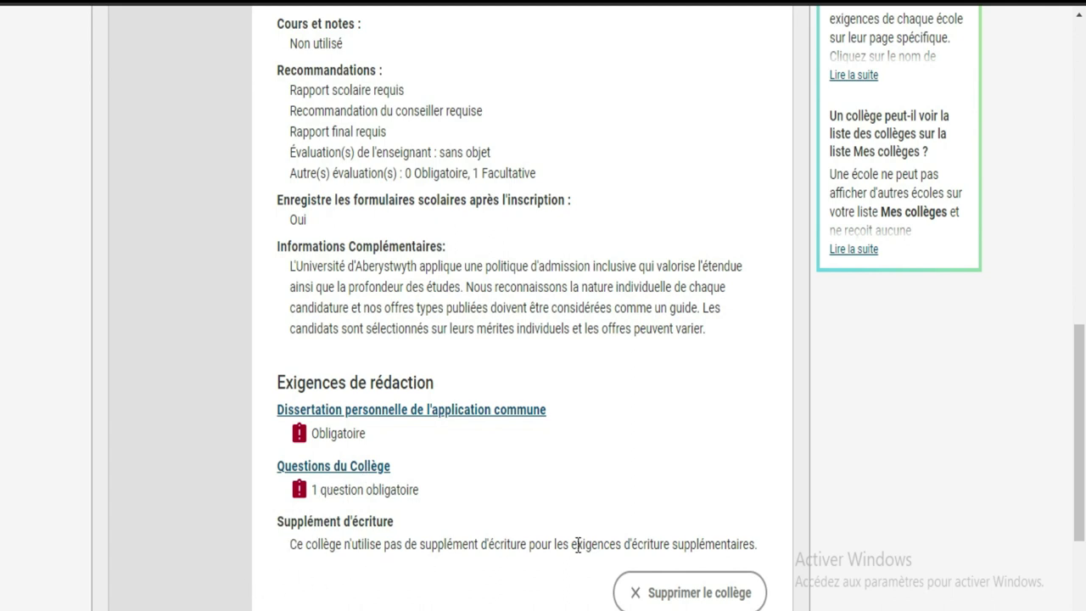
{"action": "scroll", "coordinate": [2, 365], "scroll_direction": "down", "scroll_amount": 3}
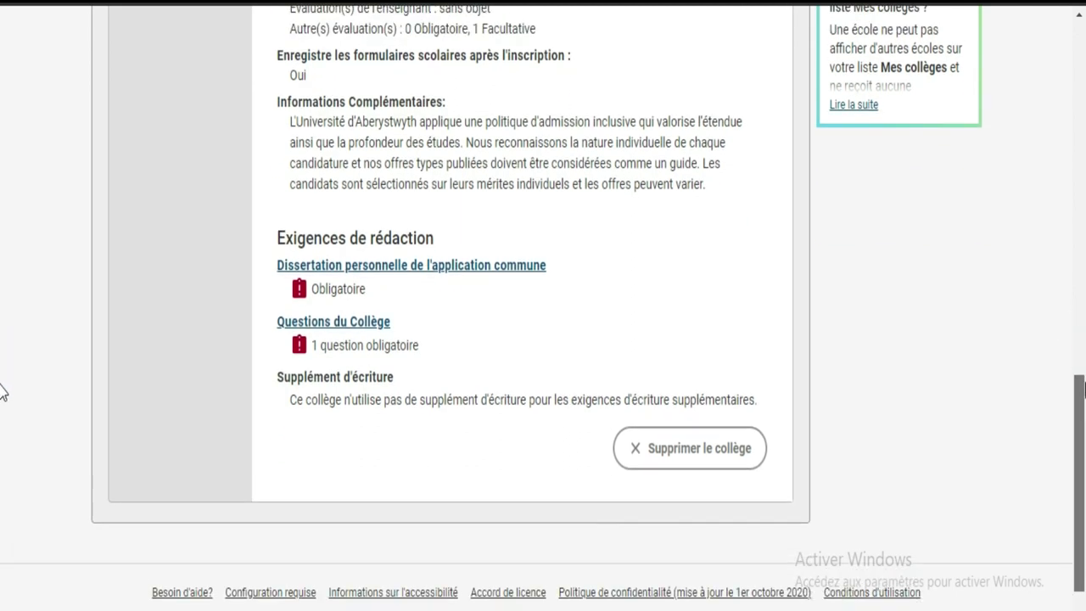
{"action": "scroll", "coordinate": [3, 365], "scroll_direction": "up", "scroll_amount": 3}
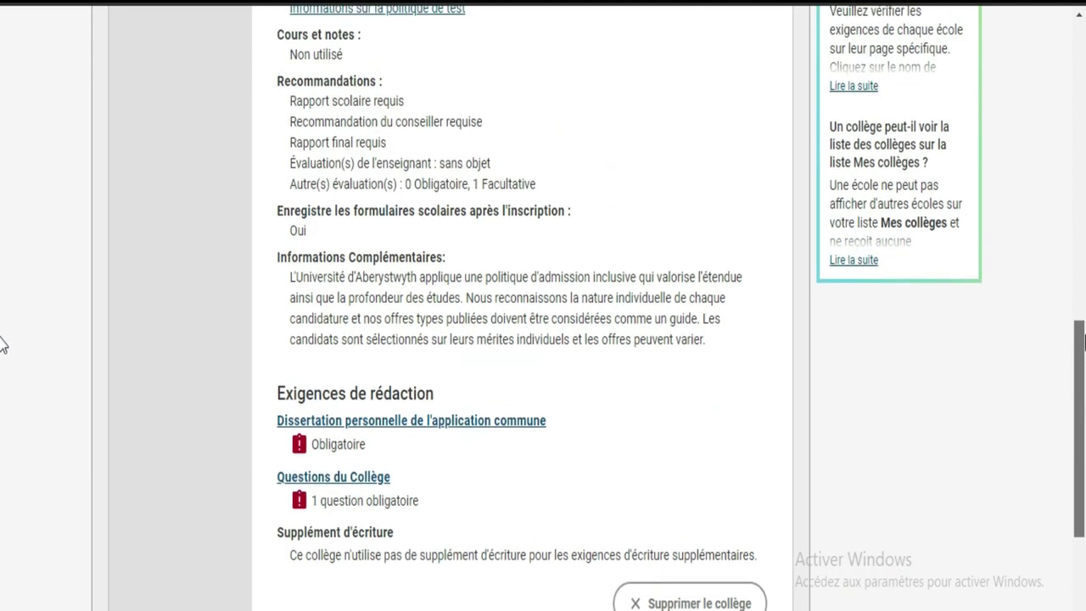
{"action": "left_click", "coordinate": [504, 423]}
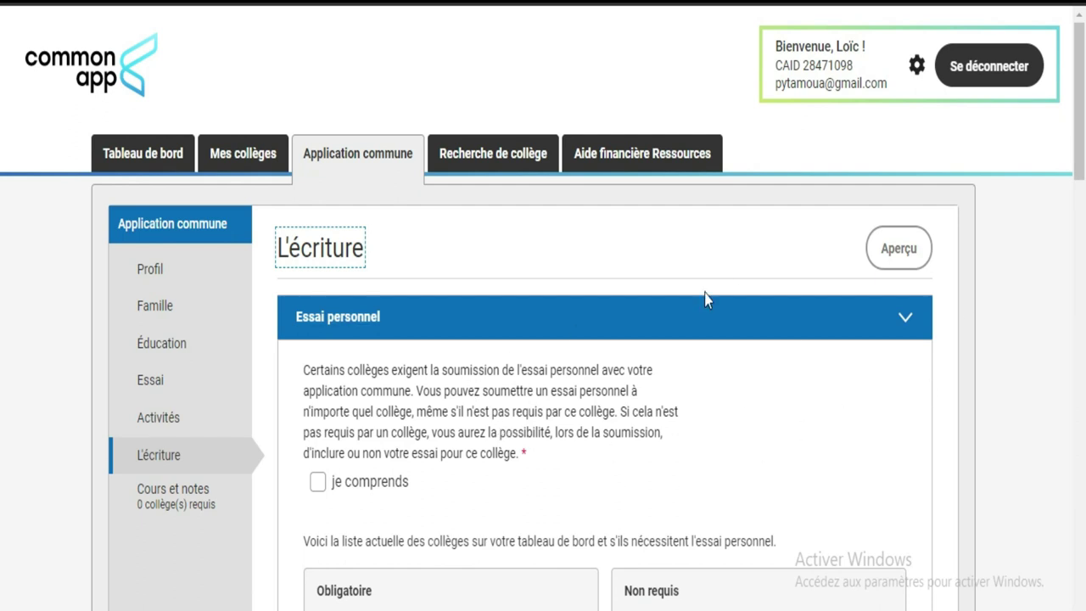
{"action": "scroll", "coordinate": [3, 203], "scroll_direction": "down", "scroll_amount": 2}
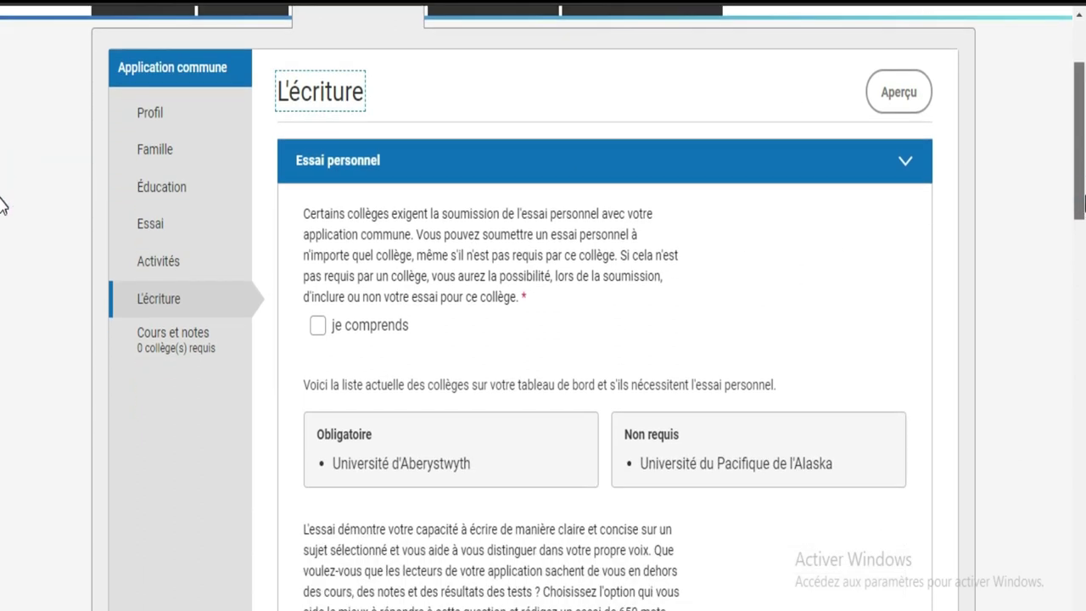
{"action": "scroll", "coordinate": [2, 203], "scroll_direction": "down", "scroll_amount": 1}
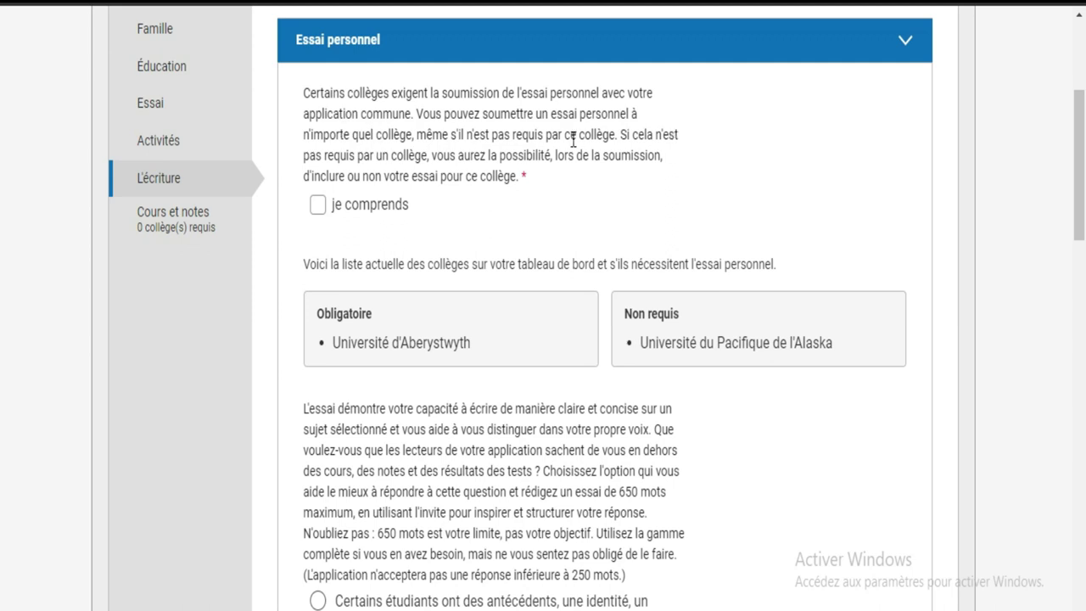
{"action": "left_click", "coordinate": [317, 204]}
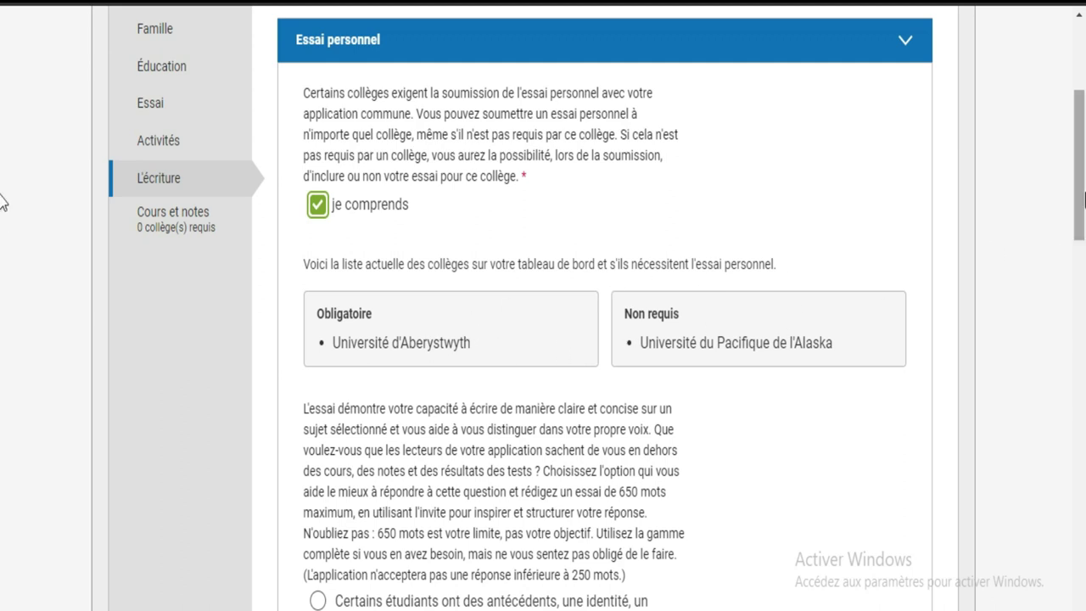
{"action": "scroll", "coordinate": [3, 204], "scroll_direction": "down", "scroll_amount": 5}
{"action": "scroll", "coordinate": [2, 300], "scroll_direction": "up", "scroll_amount": 1}
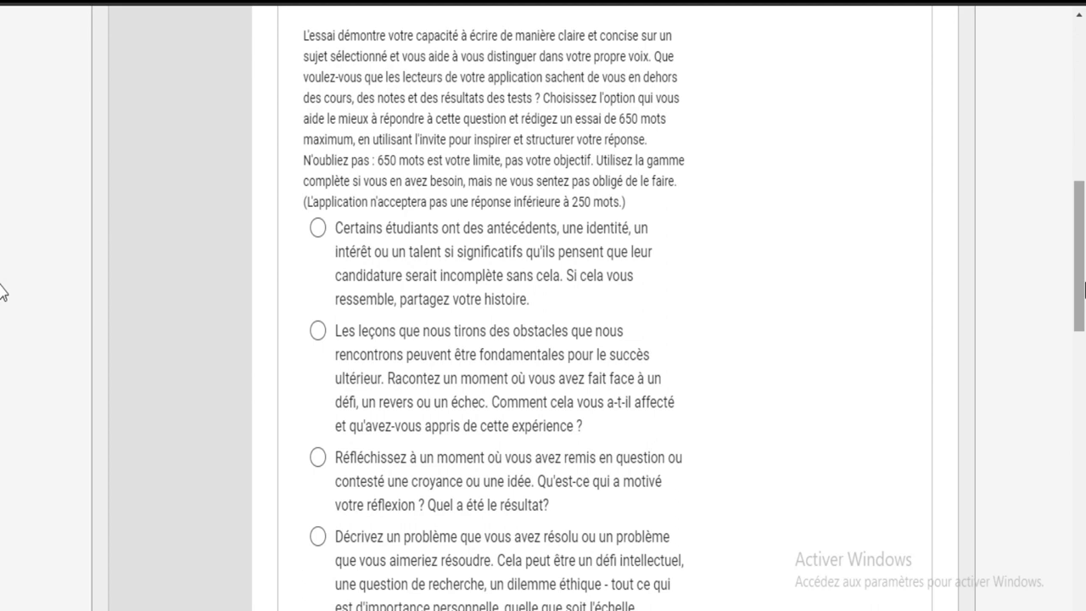
{"action": "scroll", "coordinate": [2, 291], "scroll_direction": "up", "scroll_amount": 1}
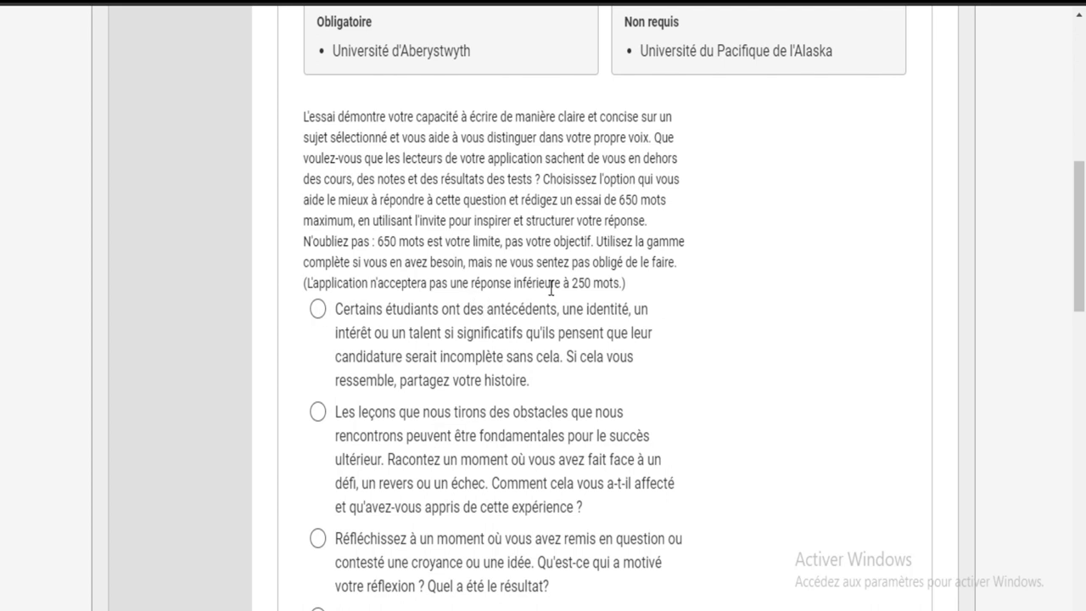
{"action": "scroll", "coordinate": [5, 225], "scroll_direction": "down", "scroll_amount": 7}
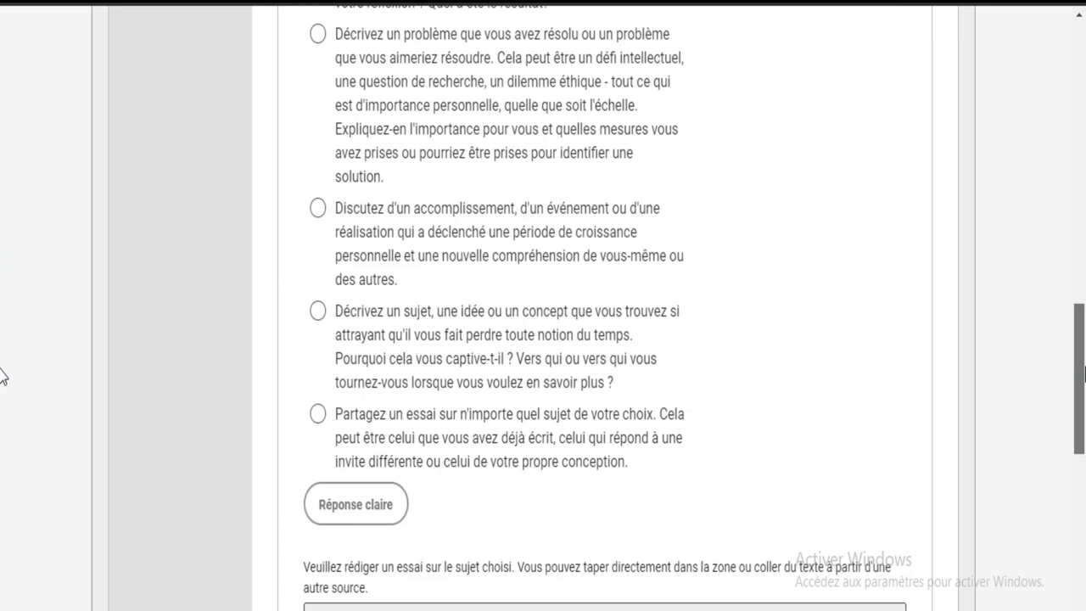
{"action": "scroll", "coordinate": [3, 391], "scroll_direction": "down", "scroll_amount": 5}
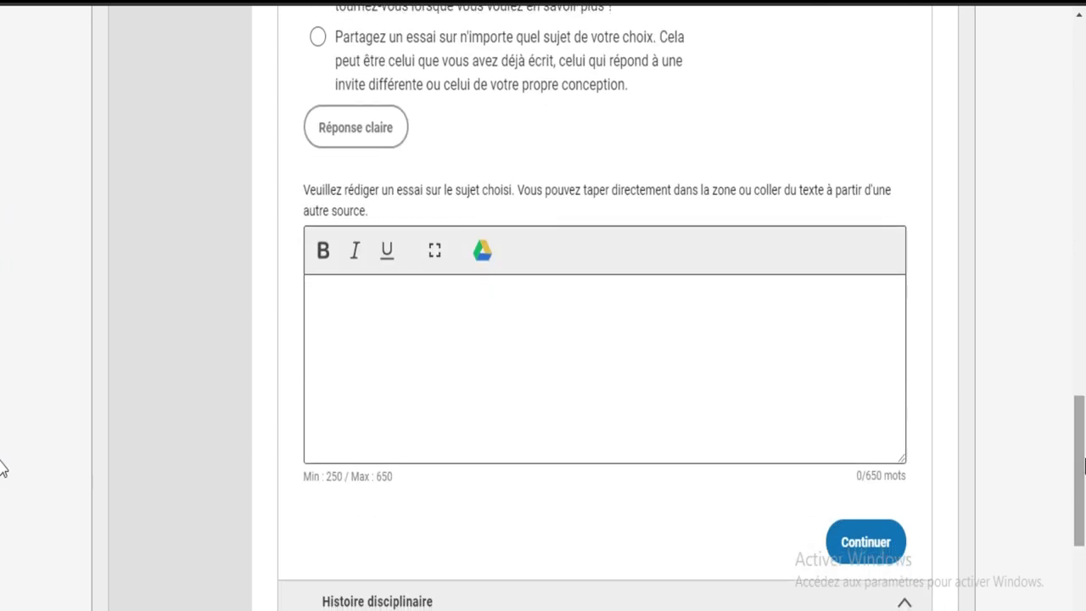
{"action": "left_click", "coordinate": [674, 391]}
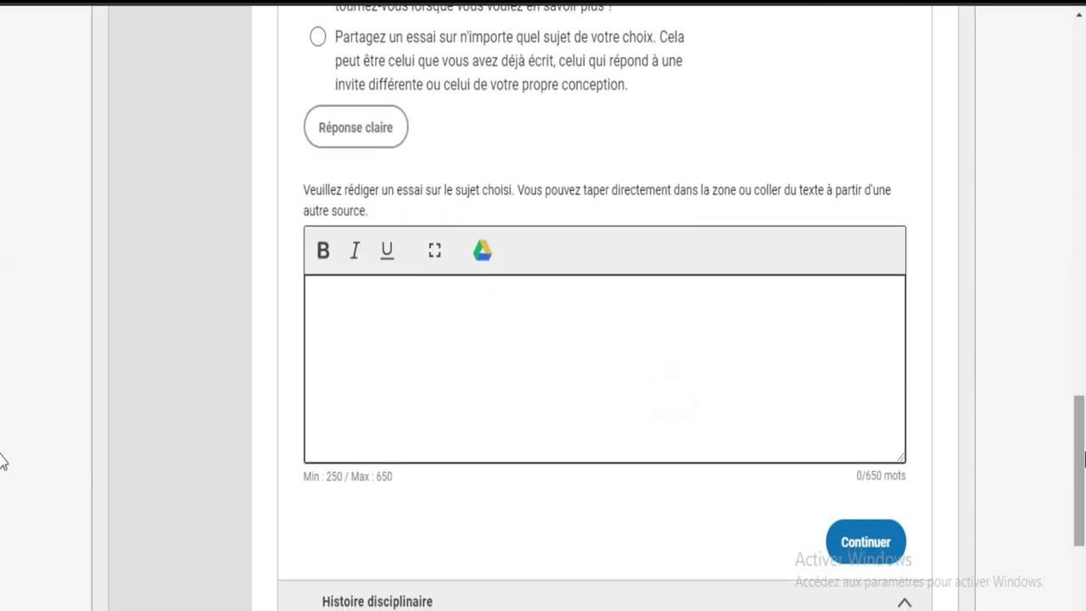
{"action": "scroll", "coordinate": [1, 425], "scroll_direction": "up", "scroll_amount": 5}
{"action": "scroll", "coordinate": [2, 340], "scroll_direction": "up", "scroll_amount": 3}
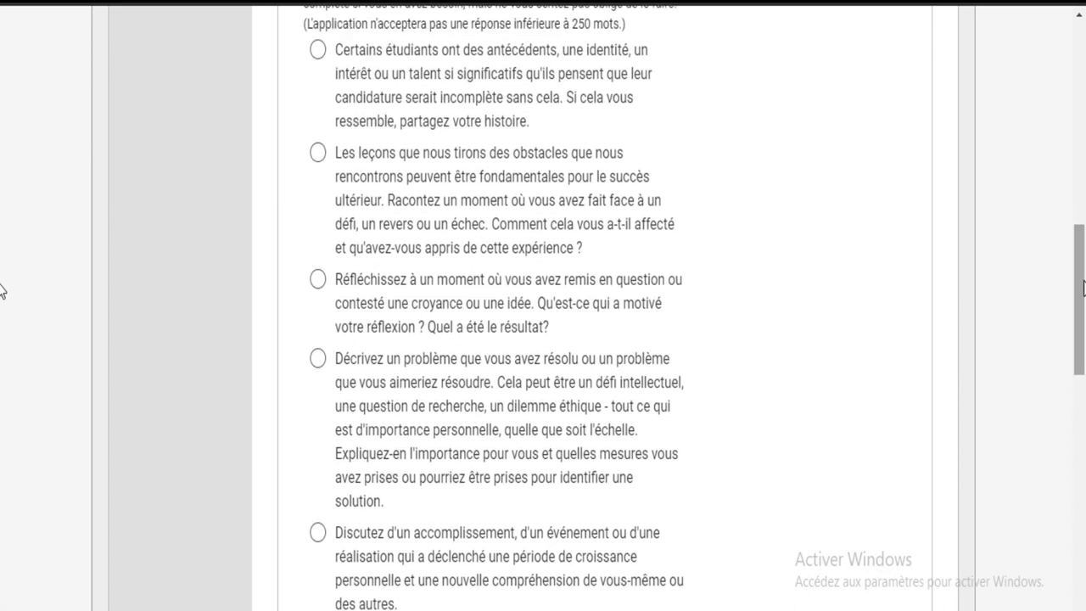
Choose the 'Les leçons que nous tirons des obstacles' essay prompt
{"action": "scroll", "coordinate": [3, 272], "scroll_direction": "up", "scroll_amount": 2}
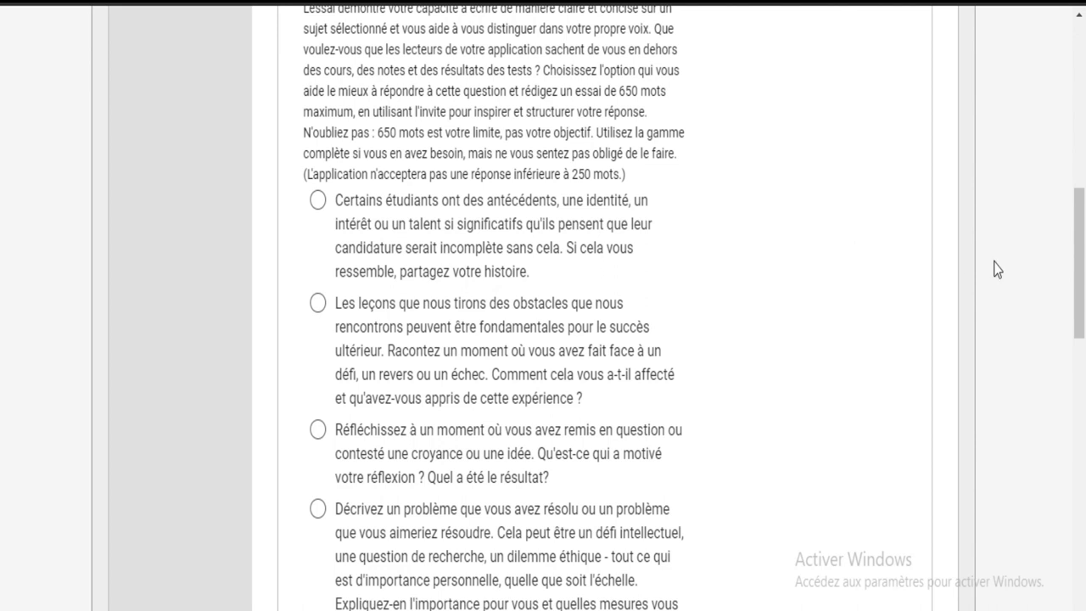
{"action": "scroll", "coordinate": [1, 254], "scroll_direction": "down", "scroll_amount": 2}
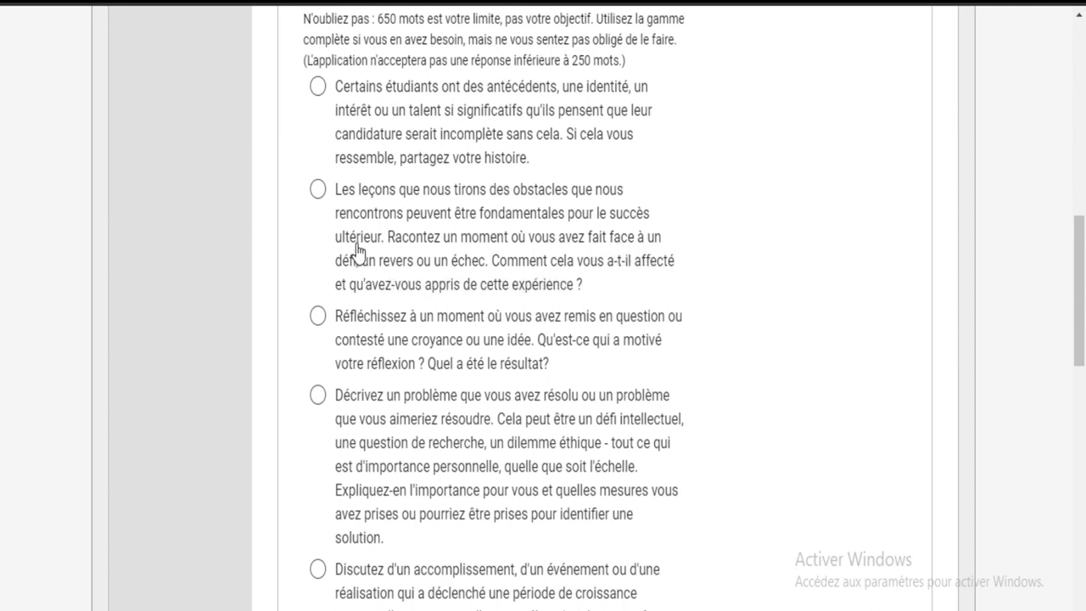
{"action": "left_click", "coordinate": [319, 207]}
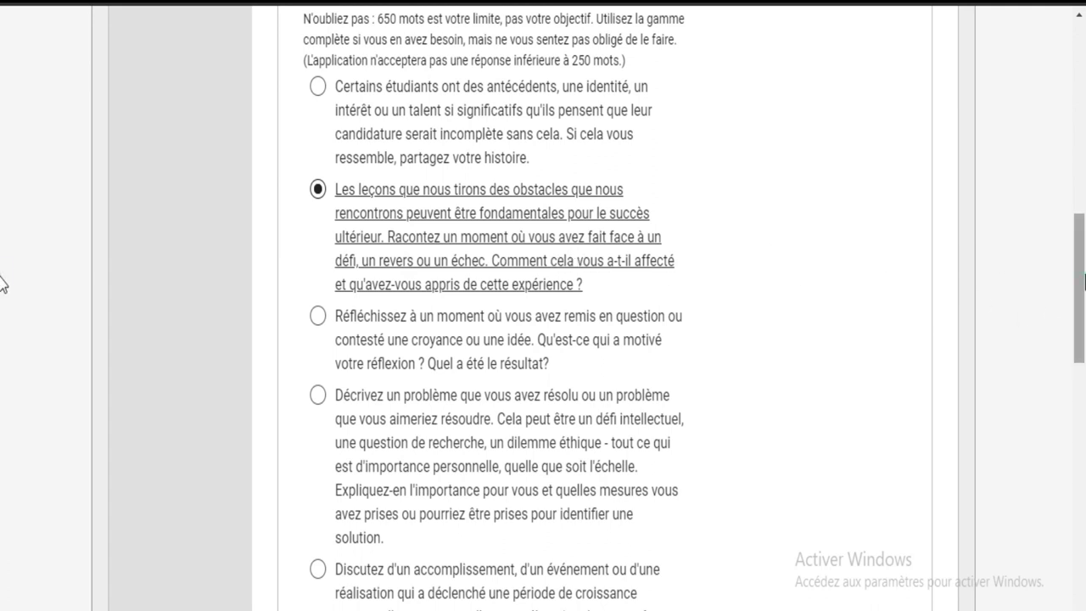
Type sample text in the essay box and backspace over part of it
{"action": "scroll", "coordinate": [2, 285], "scroll_direction": "down", "scroll_amount": 9}
{"action": "left_click", "coordinate": [614, 340]}
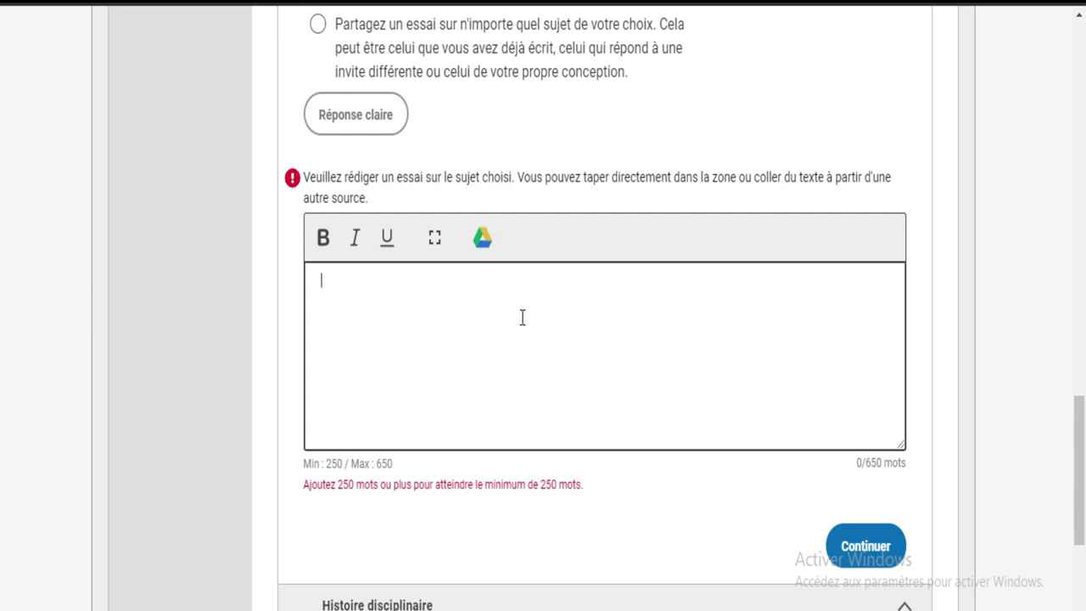
{"action": "type", "text": "jroiejmong"}
{"action": "key", "text": "BackSpace"}
{"action": "key", "text": "BackSpace"}
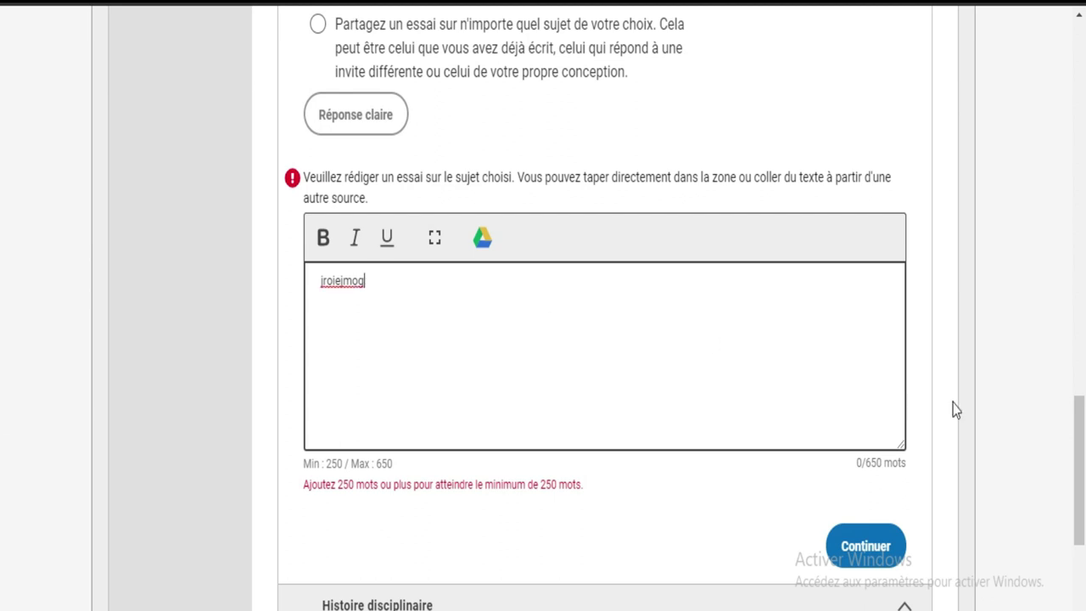
{"action": "scroll", "coordinate": [2, 458], "scroll_direction": "down", "scroll_amount": 3}
{"action": "scroll", "coordinate": [2, 508], "scroll_direction": "up", "scroll_amount": 1}
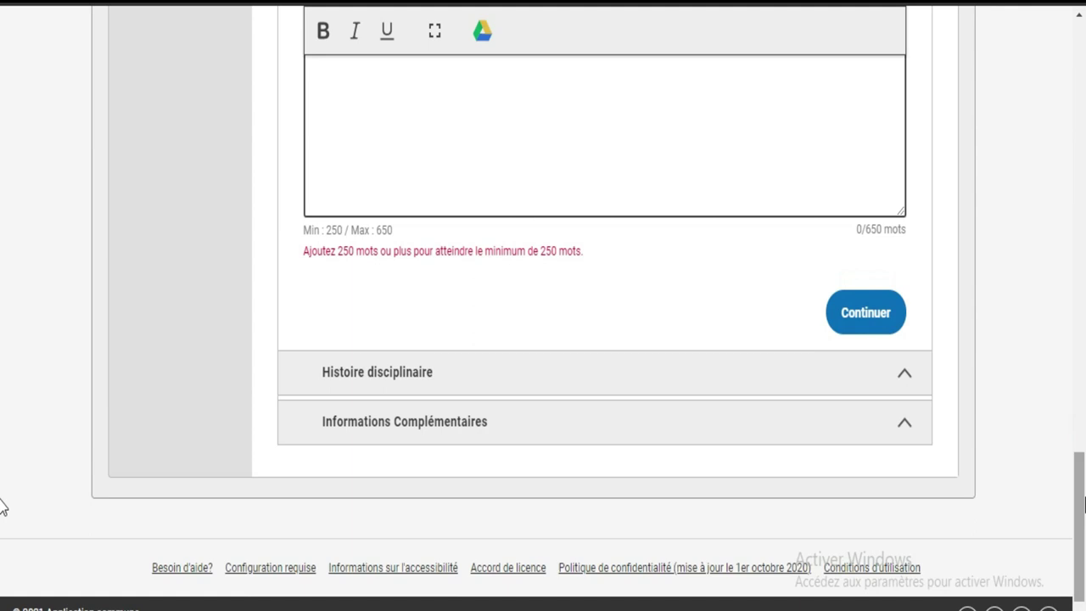
Continue past the essay, then answer Non to disciplinary violations and to sharing COVID-19 impacts
{"action": "left_click", "coordinate": [879, 331]}
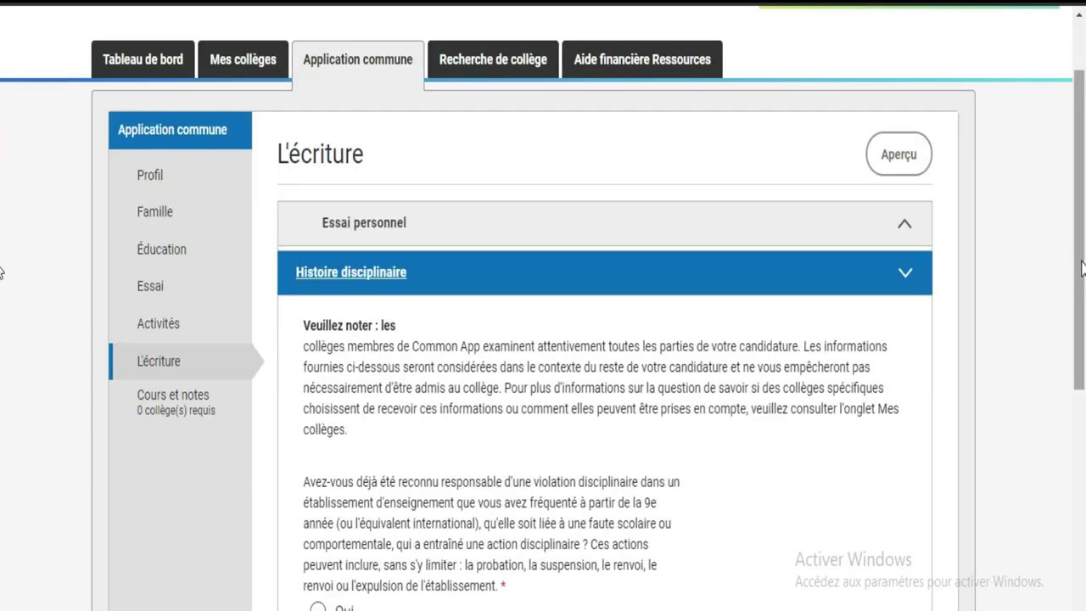
{"action": "scroll", "coordinate": [1082, 267], "scroll_direction": "down", "scroll_amount": 3}
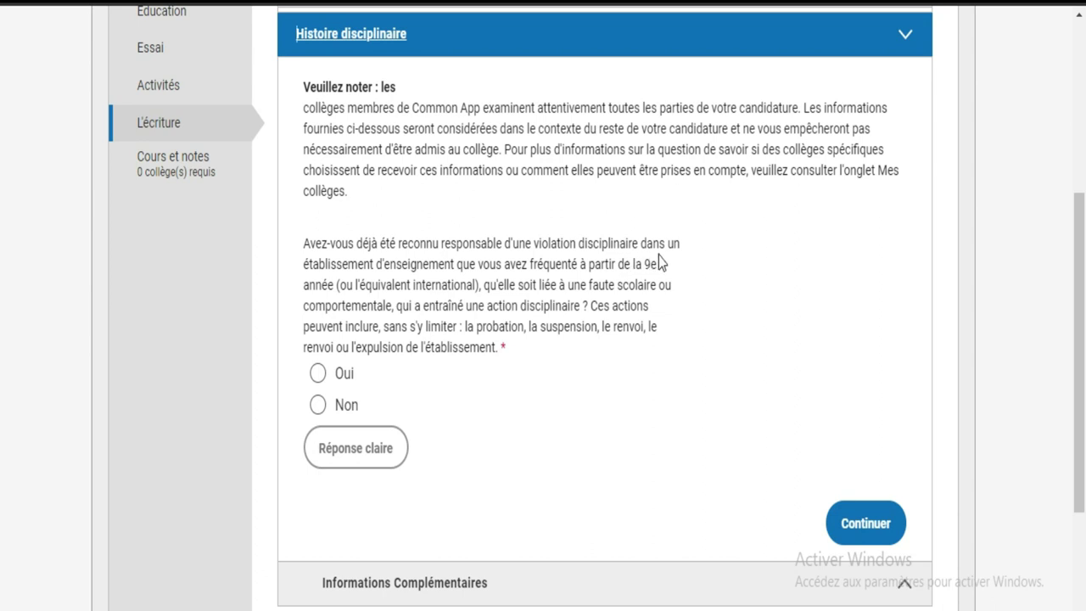
{"action": "left_click", "coordinate": [319, 408]}
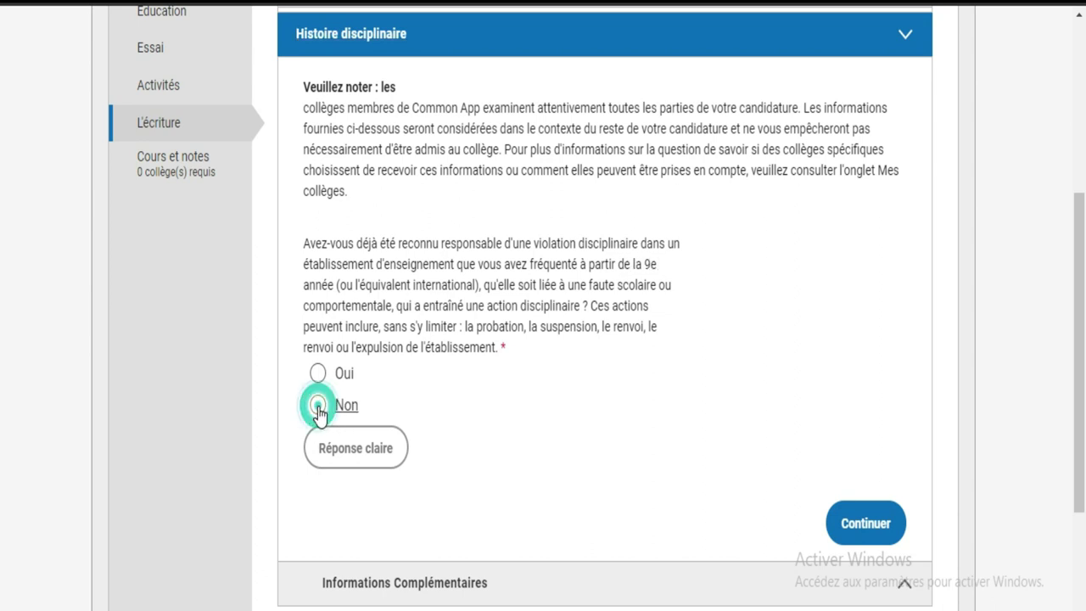
{"action": "left_click", "coordinate": [872, 535]}
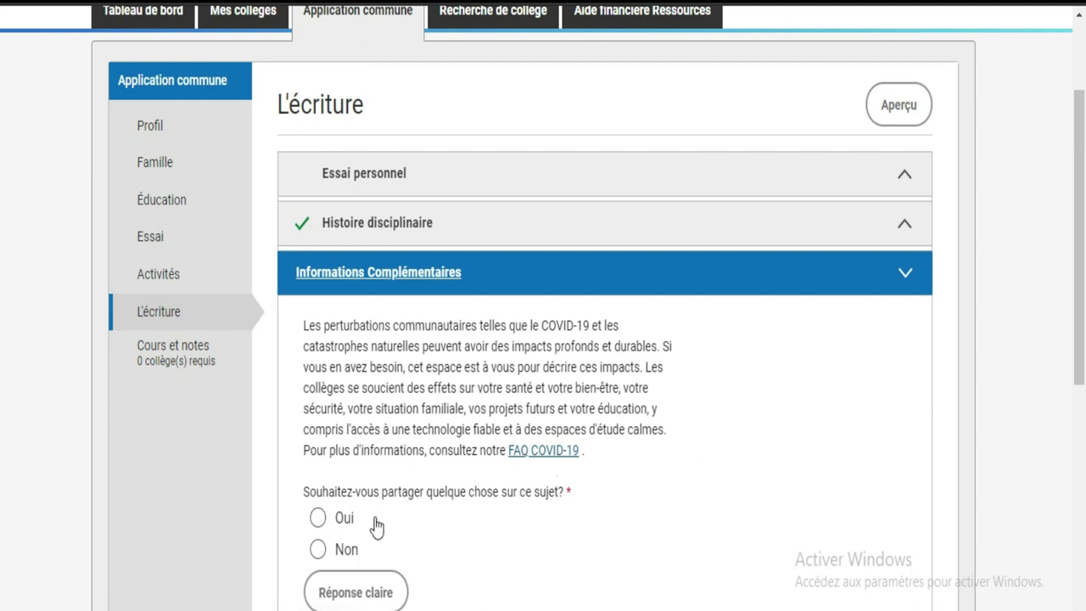
{"action": "left_click", "coordinate": [321, 552]}
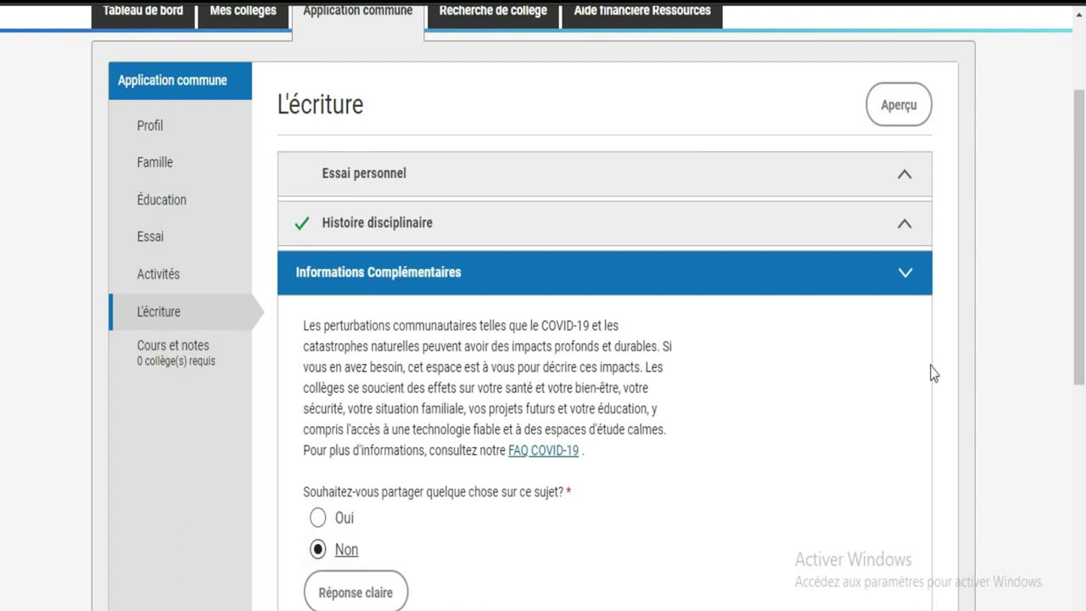
Answer Non to the other-circumstances question and save the additional information answers
{"action": "scroll", "coordinate": [2, 321], "scroll_direction": "down", "scroll_amount": 1}
{"action": "scroll", "coordinate": [3, 365], "scroll_direction": "down", "scroll_amount": 3}
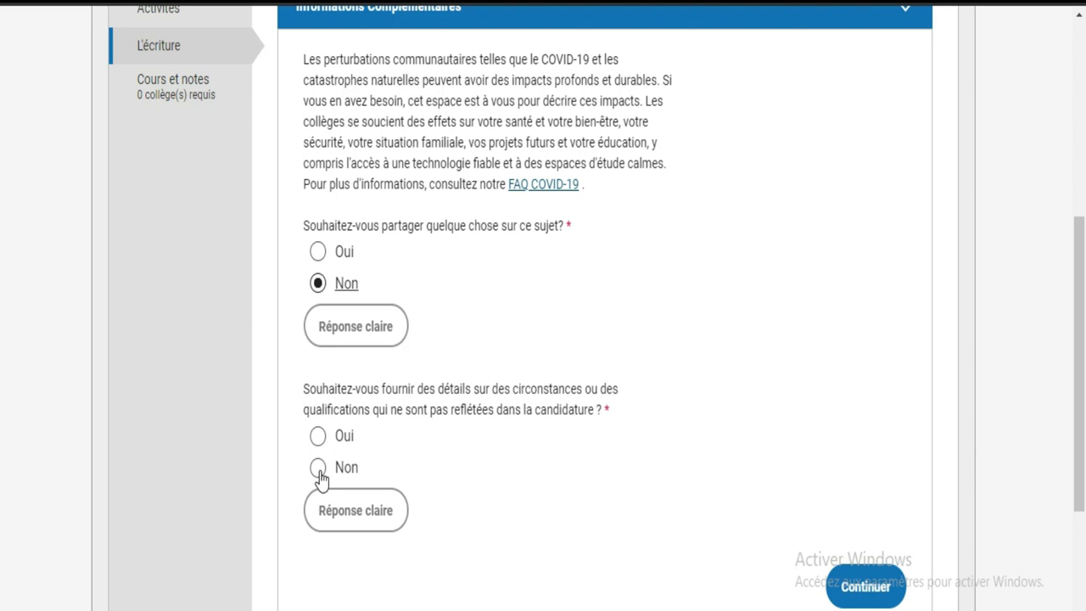
{"action": "left_click", "coordinate": [317, 468]}
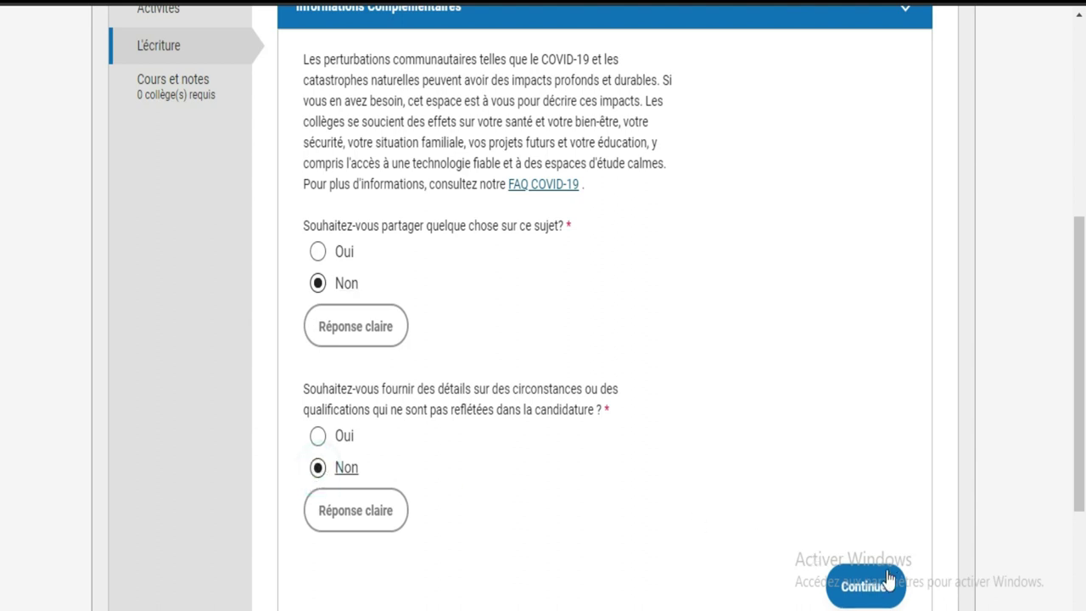
{"action": "scroll", "coordinate": [874, 509], "scroll_direction": "down", "scroll_amount": 2}
{"action": "left_click", "coordinate": [866, 502]}
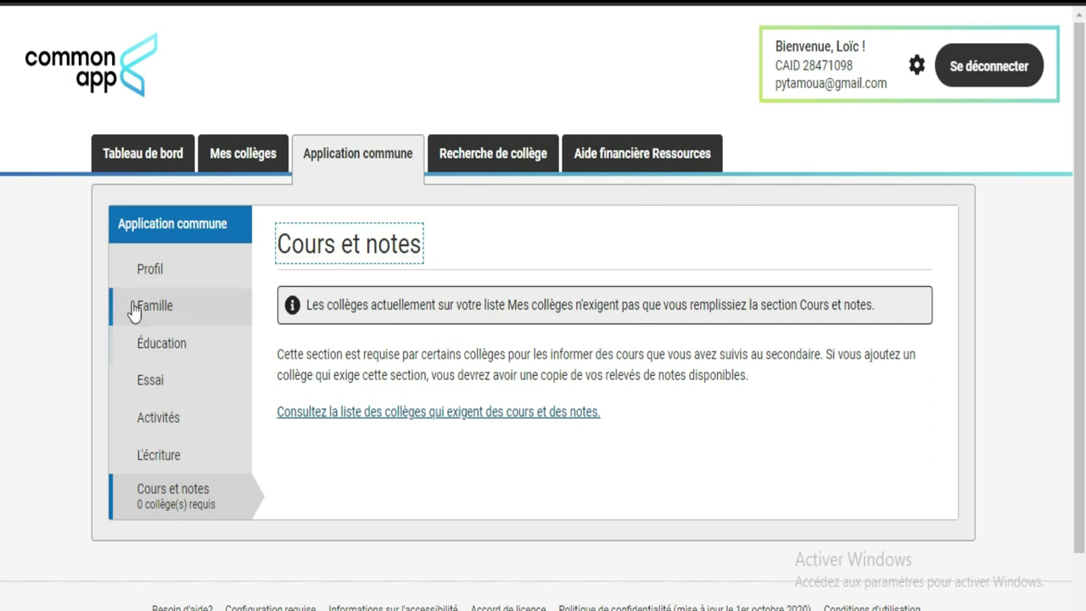
Back in Profile, record no other names used and sex Homme, then save personal information
{"action": "left_click", "coordinate": [155, 280]}
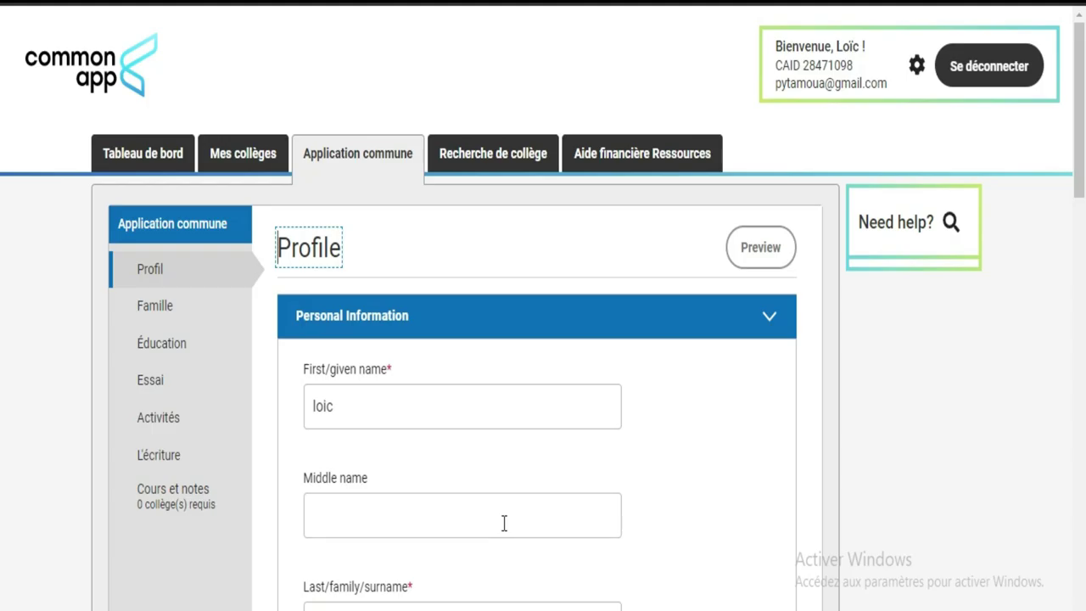
{"action": "scroll", "coordinate": [3, 186], "scroll_direction": "down", "scroll_amount": 2}
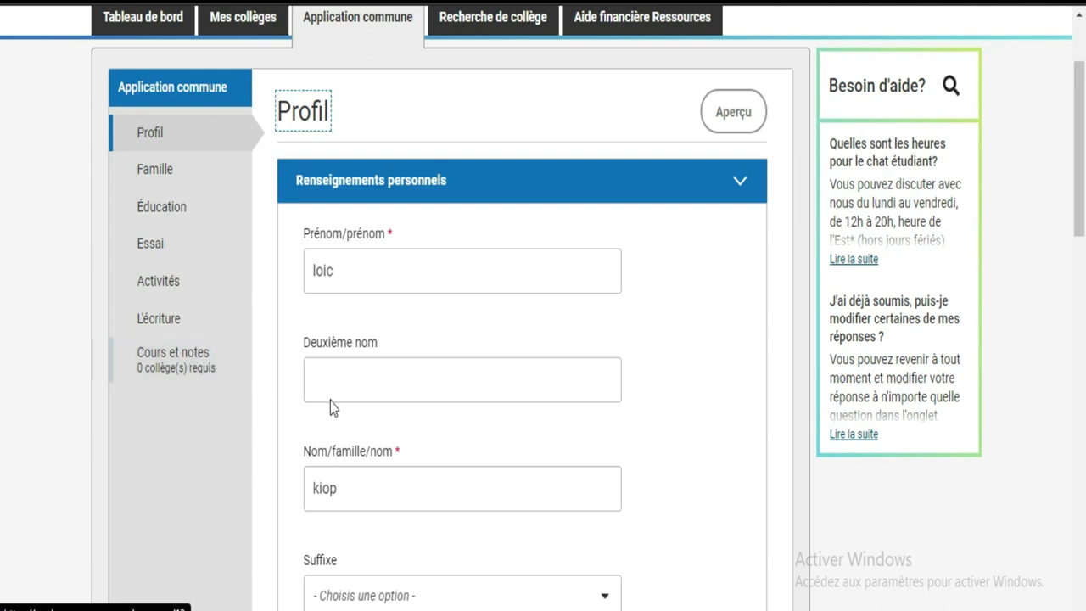
{"action": "scroll", "coordinate": [2, 229], "scroll_direction": "down", "scroll_amount": 5}
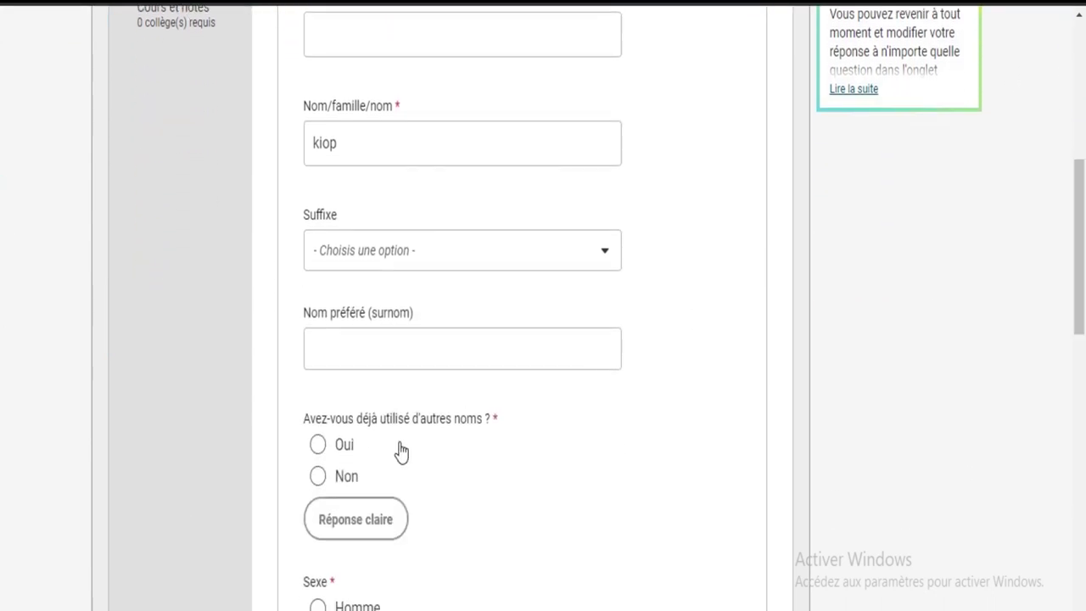
{"action": "left_click", "coordinate": [319, 481]}
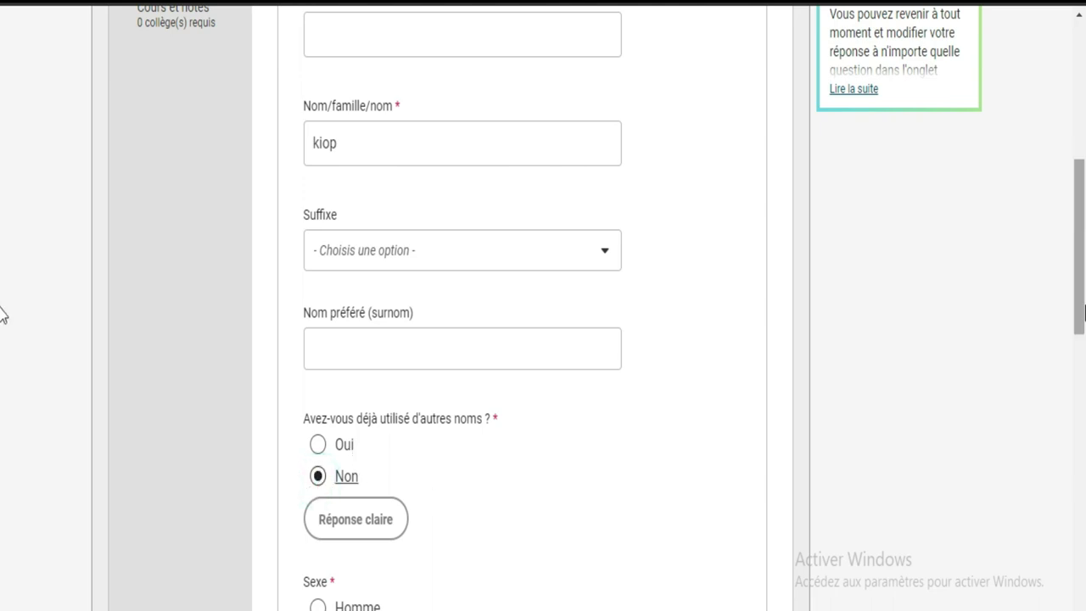
{"action": "scroll", "coordinate": [3, 340], "scroll_direction": "down", "scroll_amount": 4}
{"action": "left_click", "coordinate": [319, 318]}
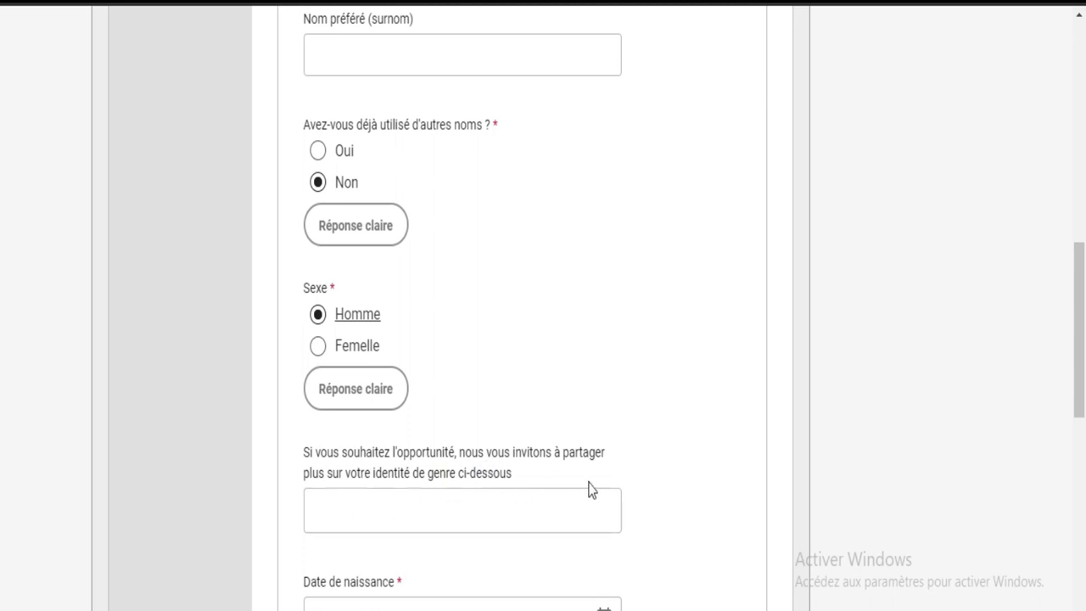
{"action": "left_click_drag", "start_coordinate": [1082, 380], "coordinate": [1081, 485]}
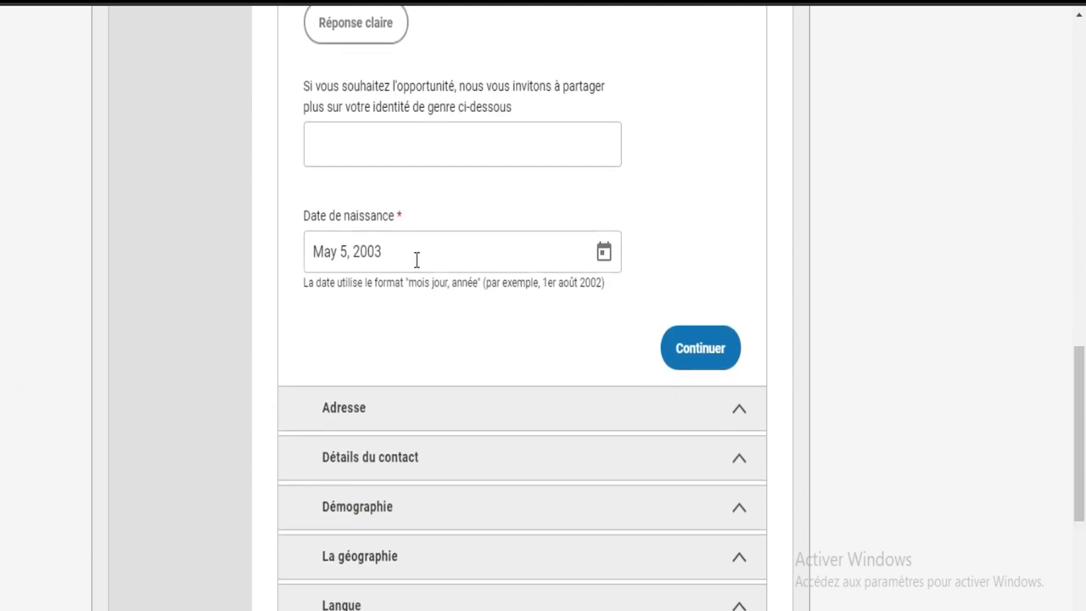
{"action": "left_click", "coordinate": [496, 146]}
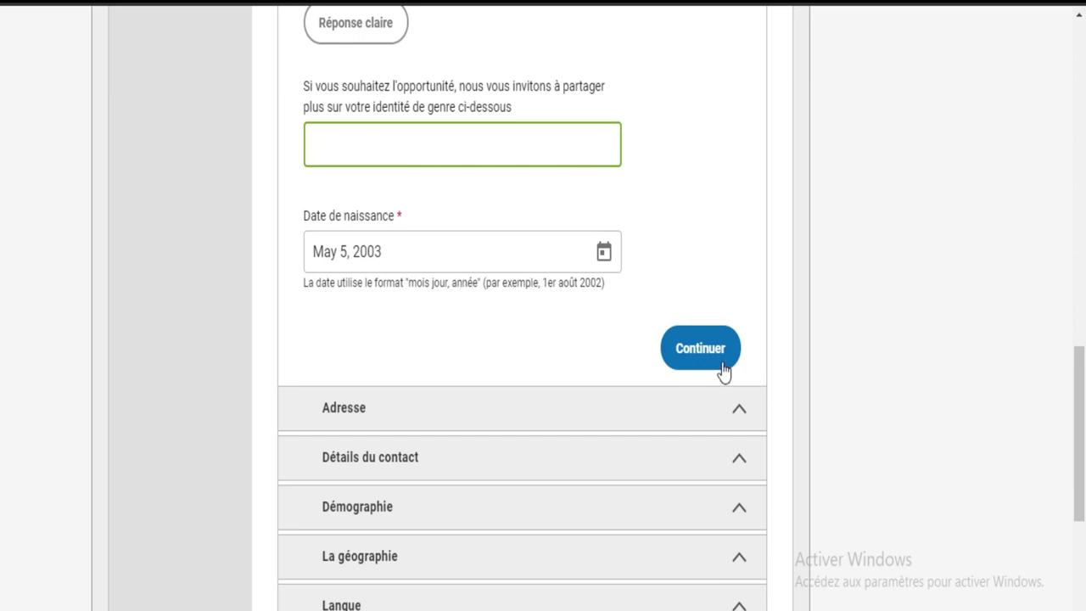
{"action": "left_click", "coordinate": [701, 345]}
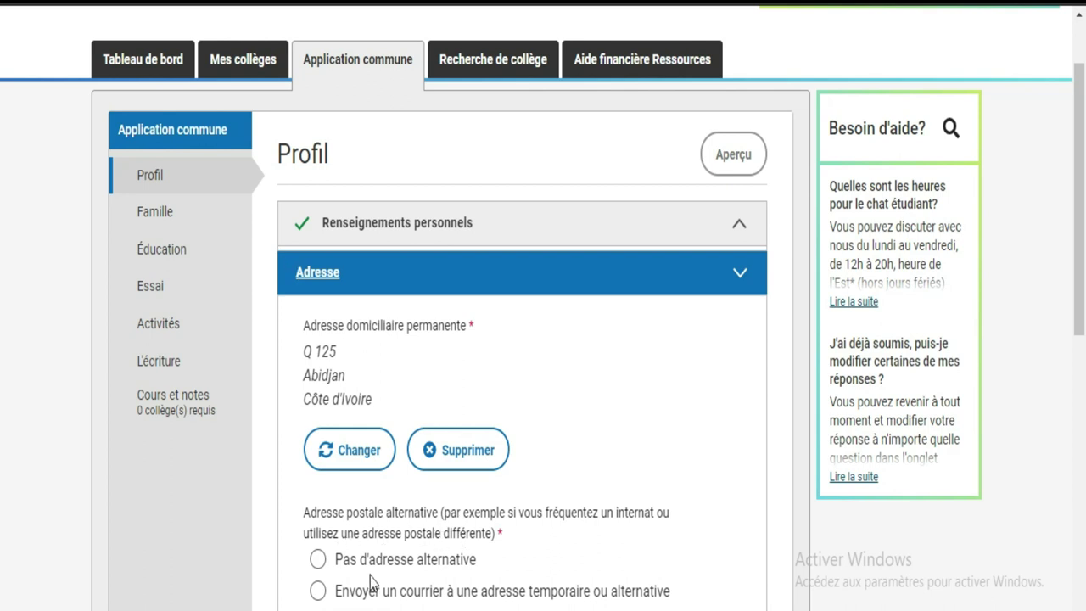
Declare no alternative mailing address and save the Address section
{"action": "left_click", "coordinate": [317, 560]}
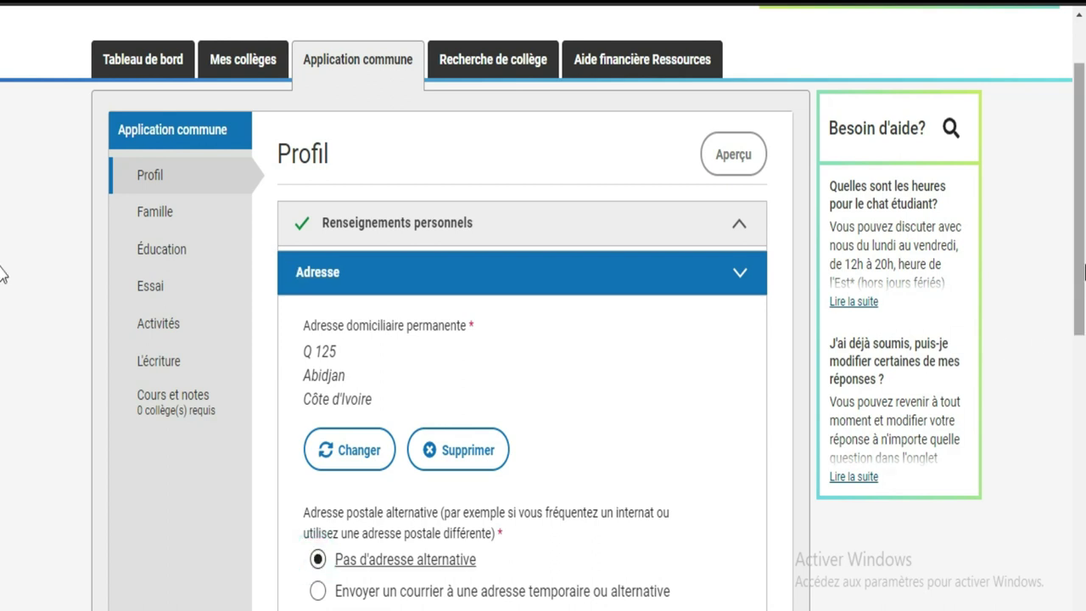
{"action": "scroll", "coordinate": [4, 297], "scroll_direction": "down", "scroll_amount": 3}
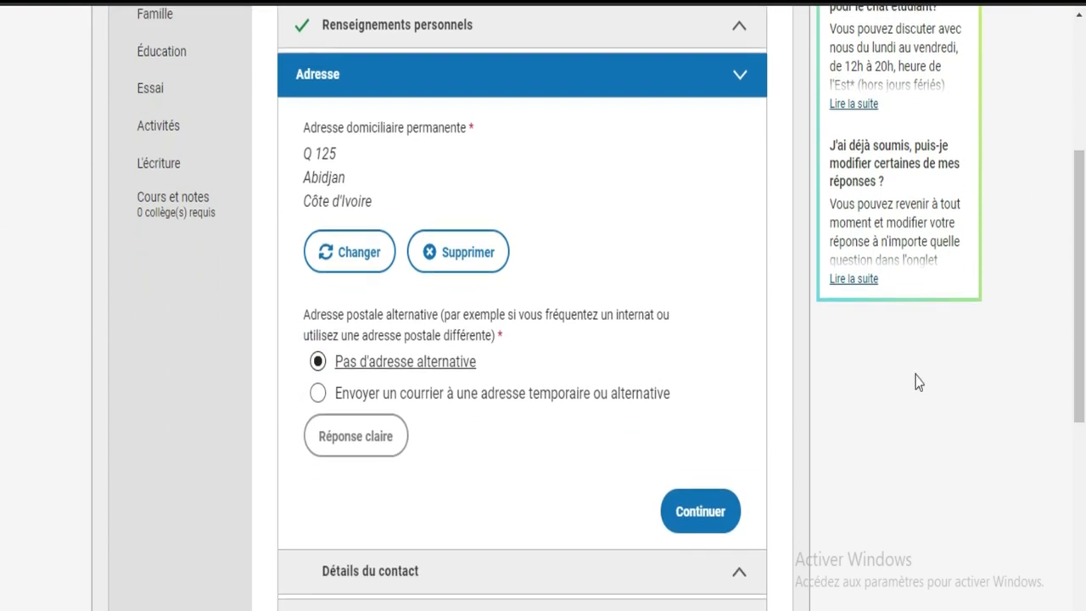
{"action": "left_click", "coordinate": [707, 513]}
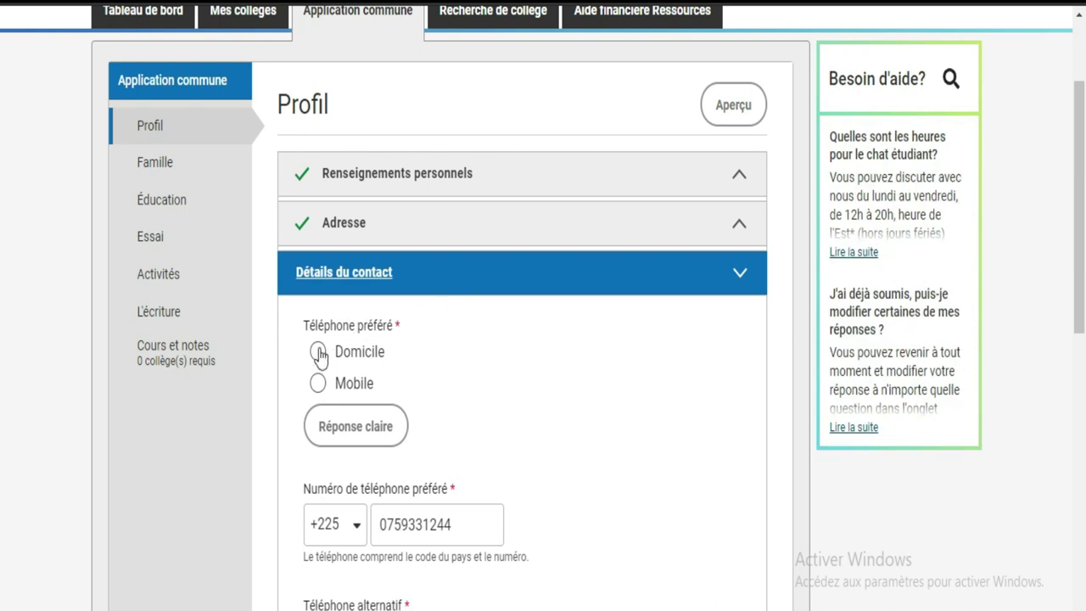
Make Mobile the preferred phone with no alternative phone, save, and list religious preference choices
{"action": "left_click", "coordinate": [316, 386]}
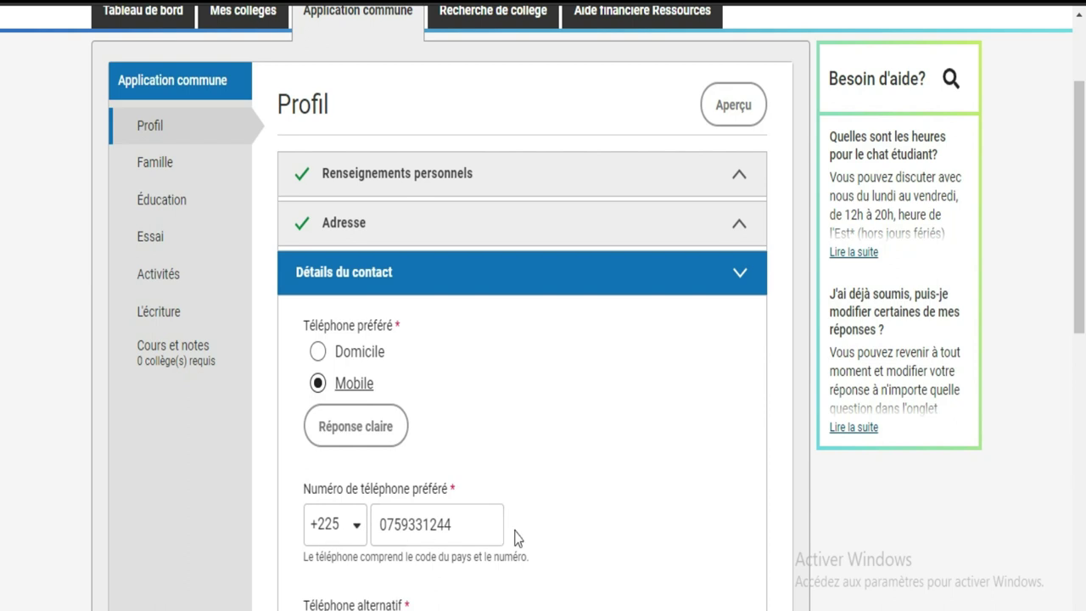
{"action": "left_click_drag", "start_coordinate": [1080, 284], "coordinate": [1079, 409]}
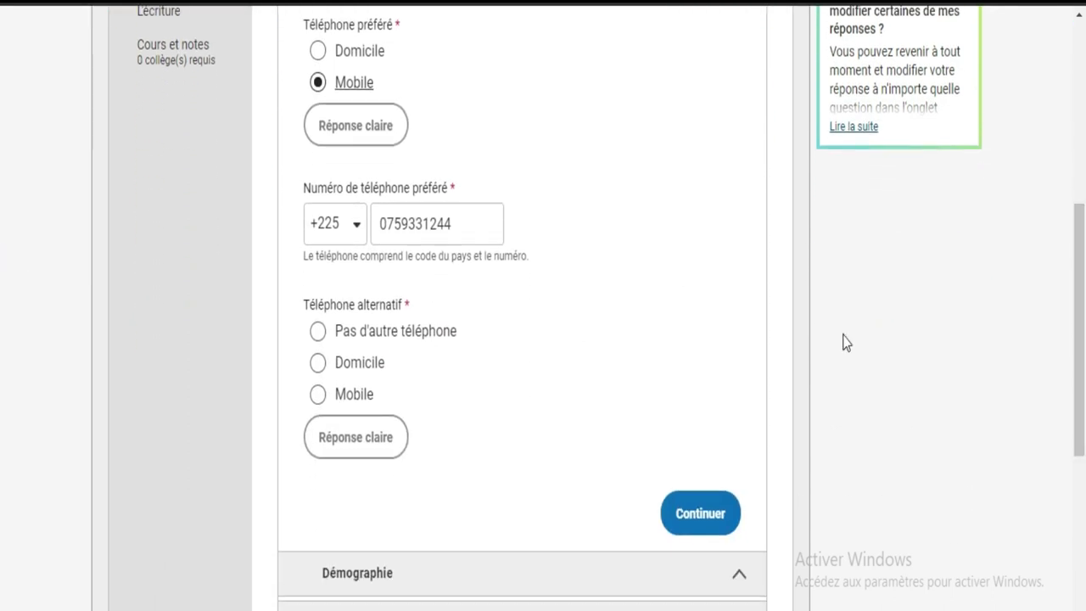
{"action": "left_click", "coordinate": [318, 332]}
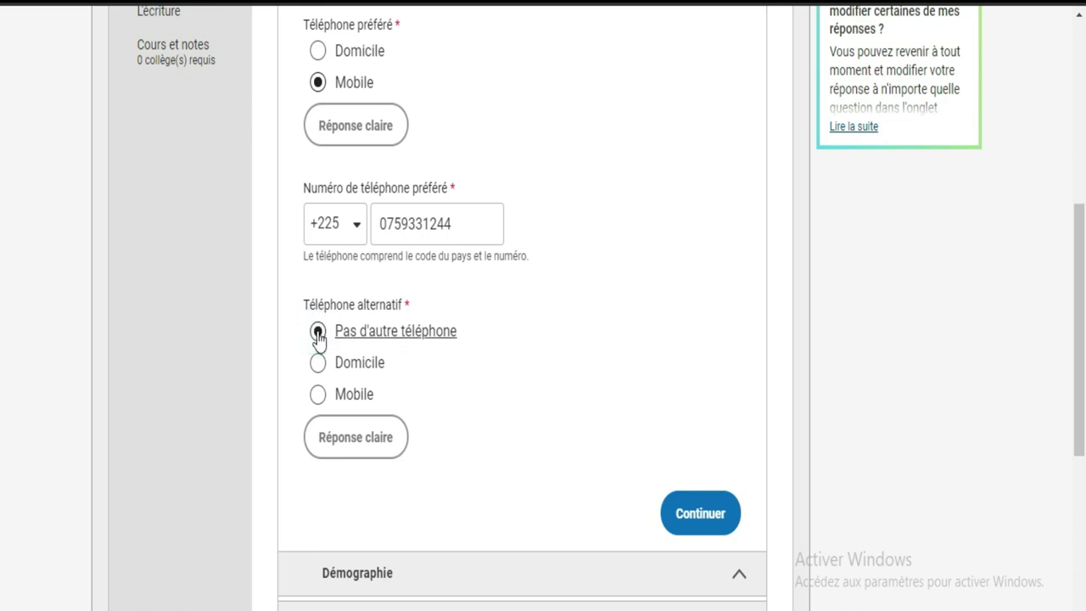
{"action": "left_click", "coordinate": [704, 510]}
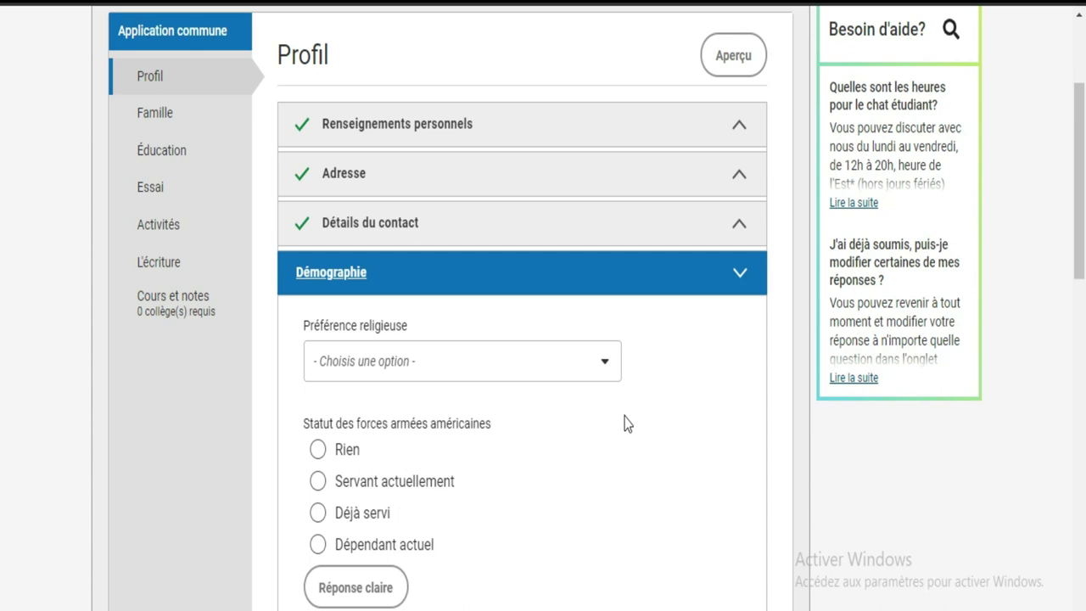
{"action": "left_click", "coordinate": [603, 373]}
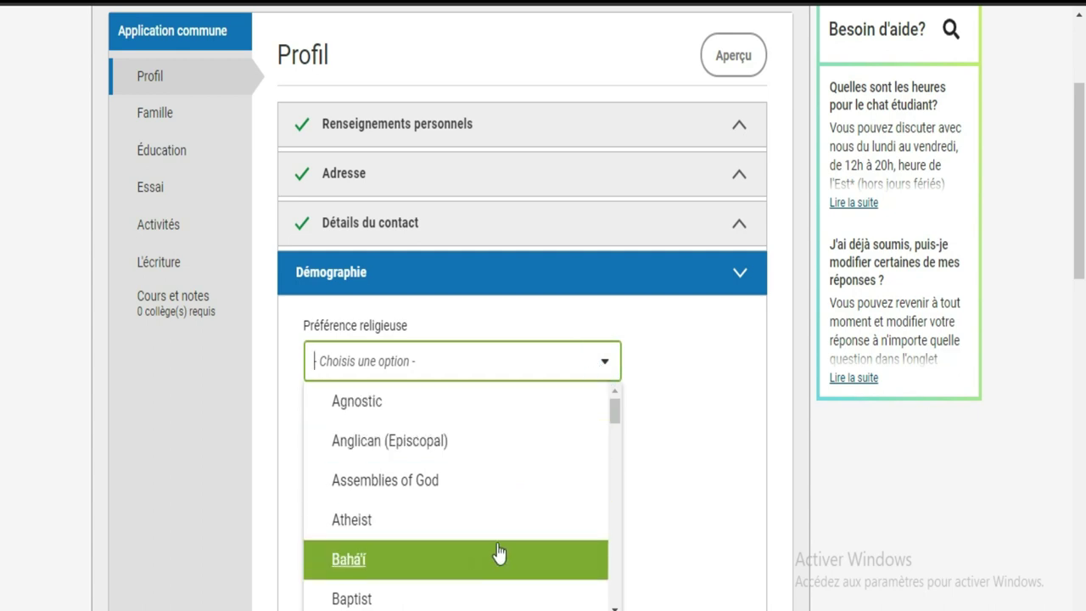
Set the religious preference to Church of Christ
{"action": "left_click", "coordinate": [623, 414]}
{"action": "double_click", "coordinate": [618, 446]}
{"action": "left_click", "coordinate": [601, 367]}
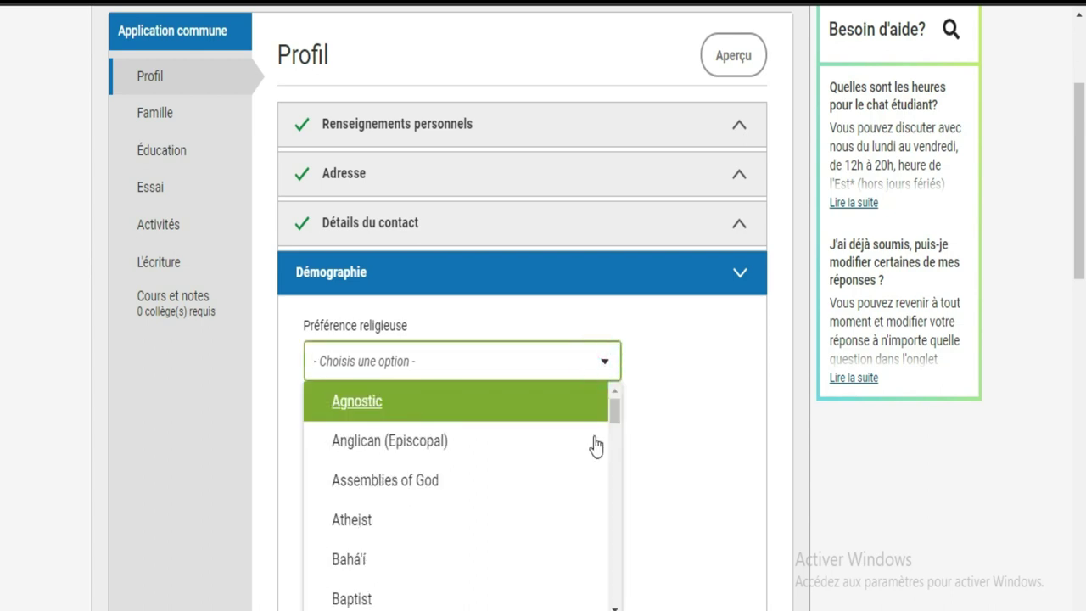
{"action": "left_click_drag", "start_coordinate": [619, 421], "coordinate": [617, 444]}
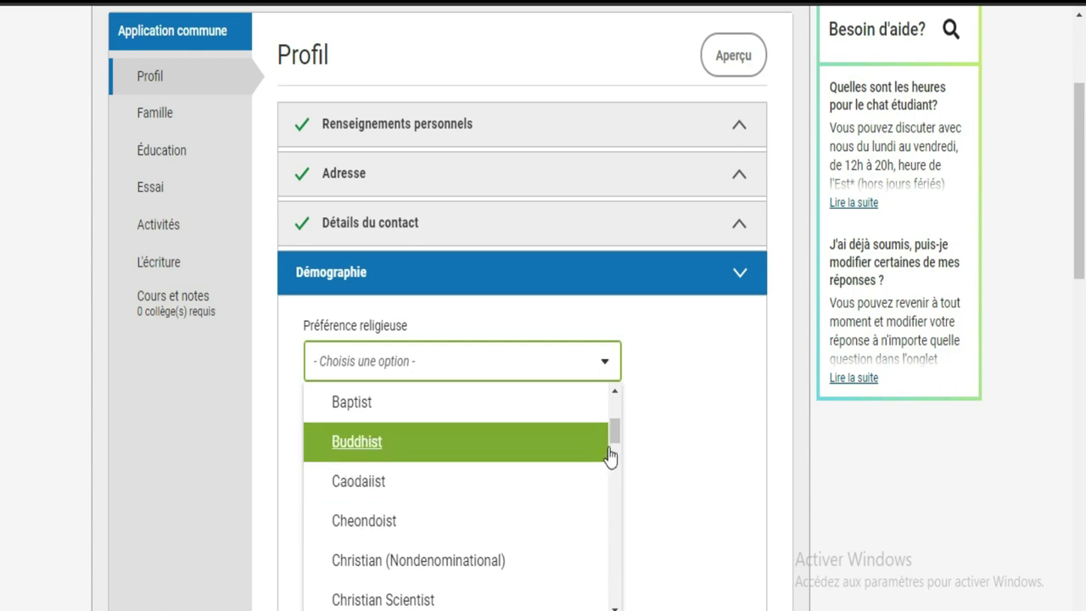
{"action": "left_click_drag", "start_coordinate": [614, 440], "coordinate": [615, 459]}
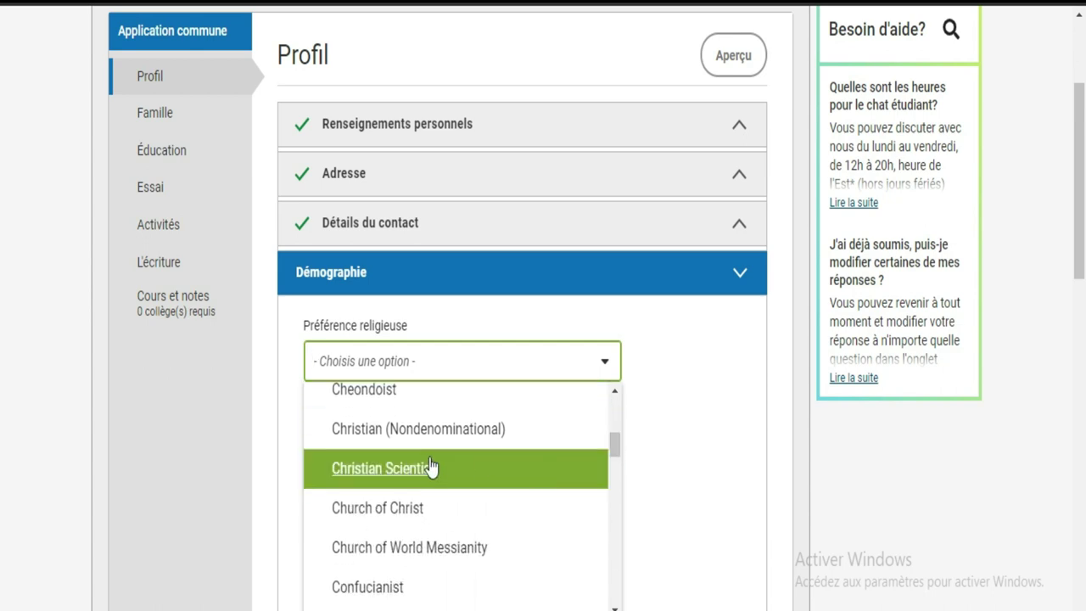
{"action": "left_click", "coordinate": [418, 507]}
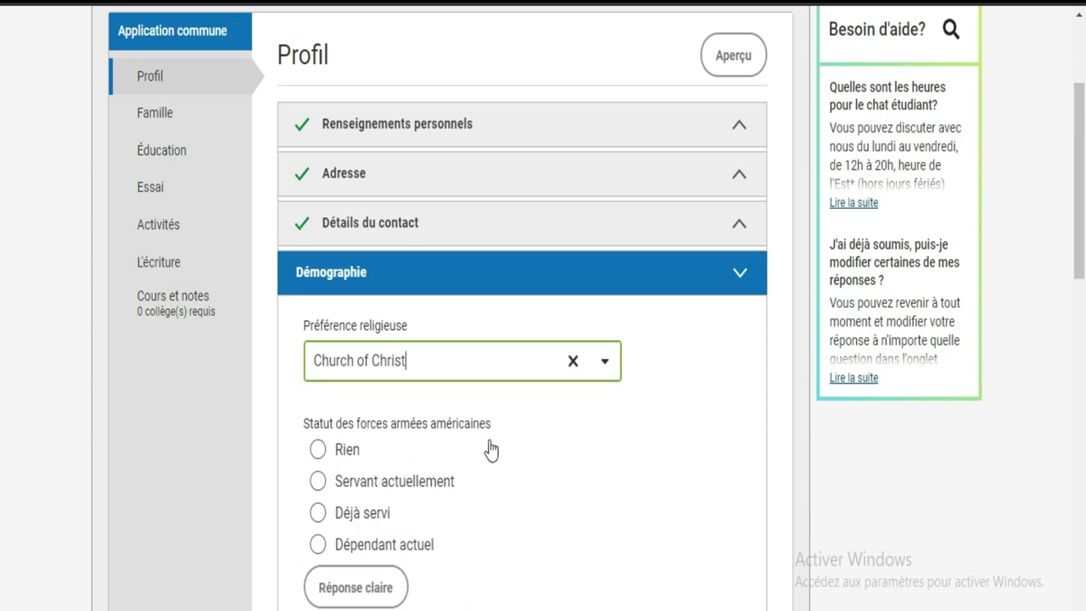
Answer Rien for U.S. armed forces status and Non to the Hispanic or Latino question
{"action": "left_click", "coordinate": [317, 450]}
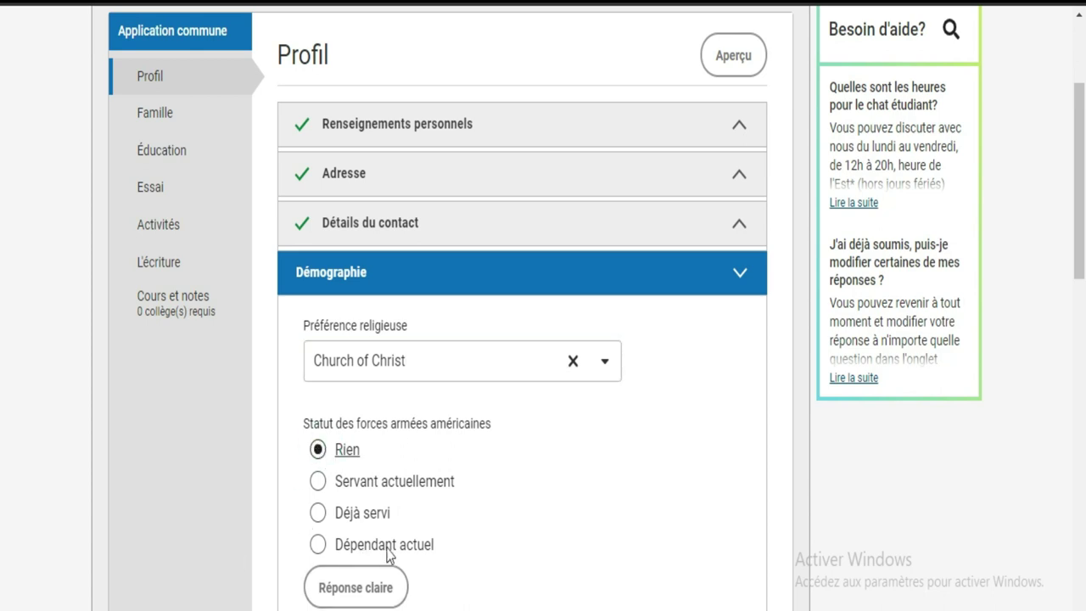
{"action": "scroll", "coordinate": [3, 271], "scroll_direction": "down", "scroll_amount": 4}
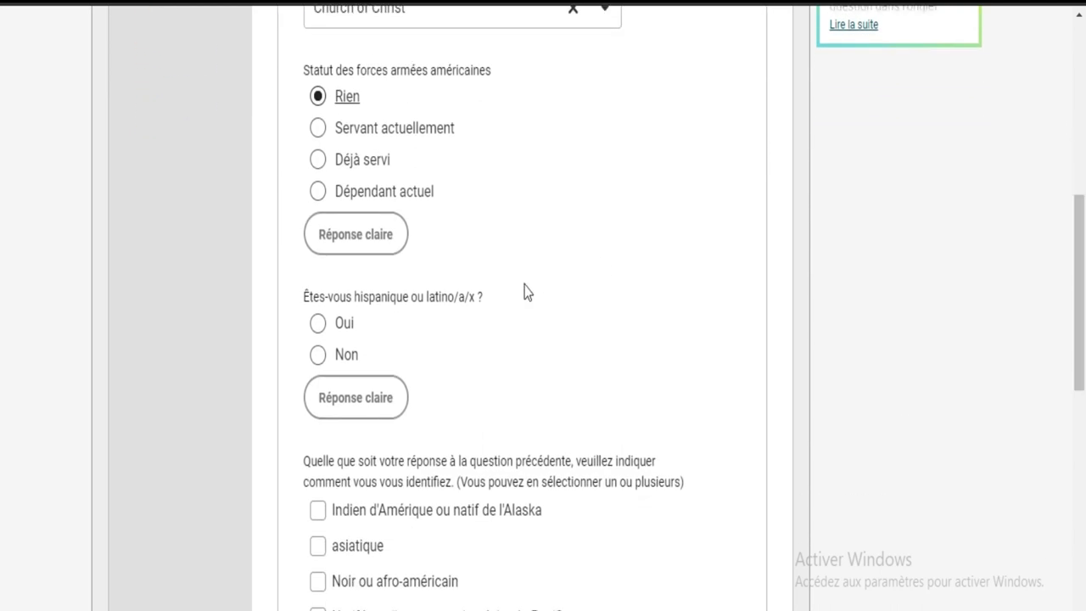
{"action": "left_click", "coordinate": [314, 356]}
{"action": "scroll", "coordinate": [2, 365], "scroll_direction": "down", "scroll_amount": 3}
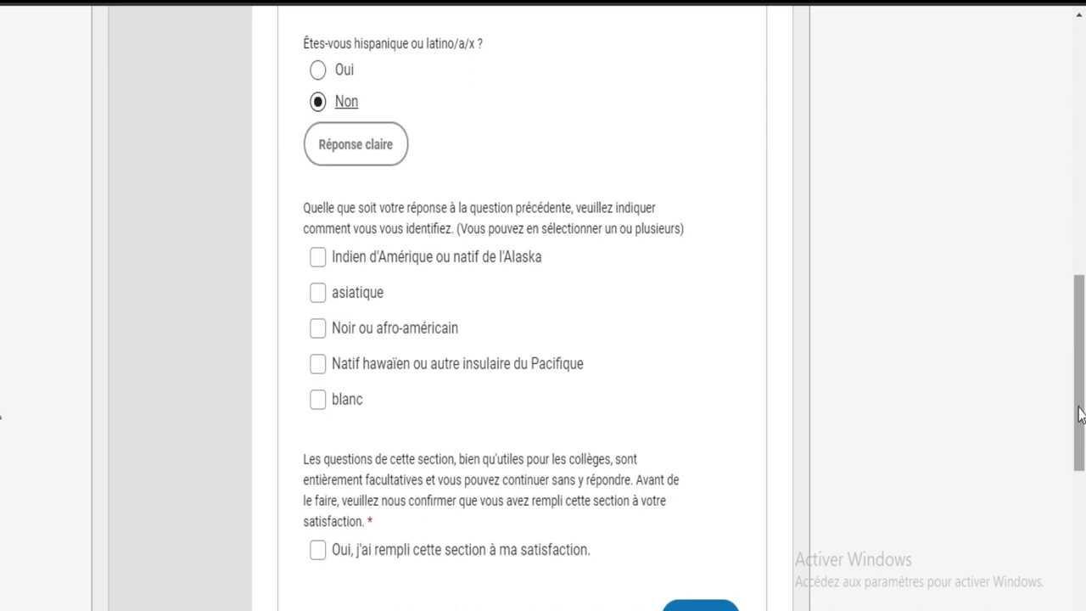
Select Noir ou afro-américain with Afrique origin, confirm the section is complete, and save Démographie
{"action": "left_click", "coordinate": [318, 330]}
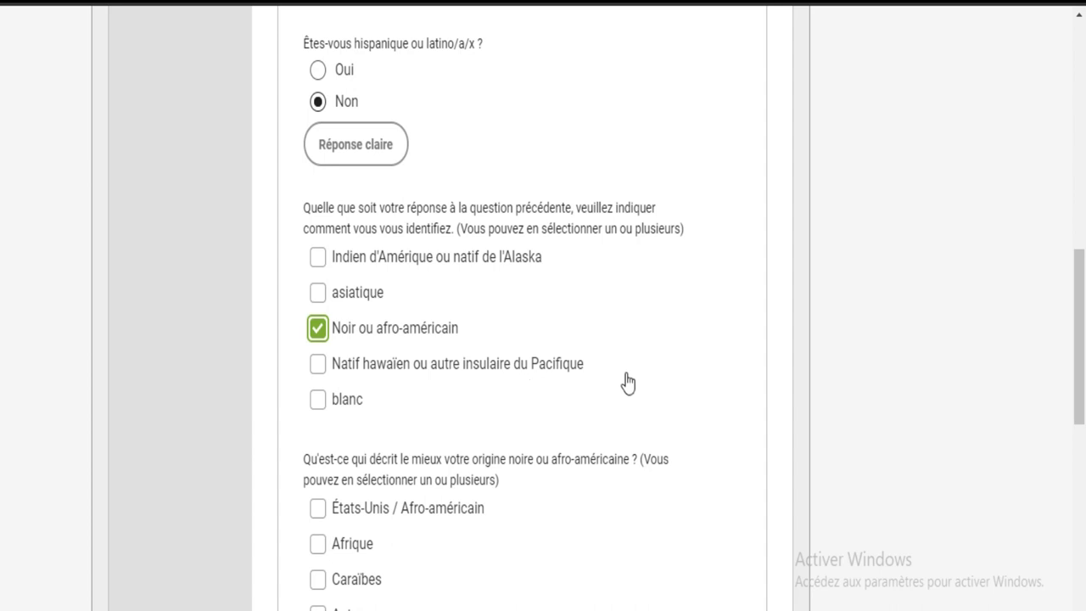
{"action": "left_click", "coordinate": [324, 550]}
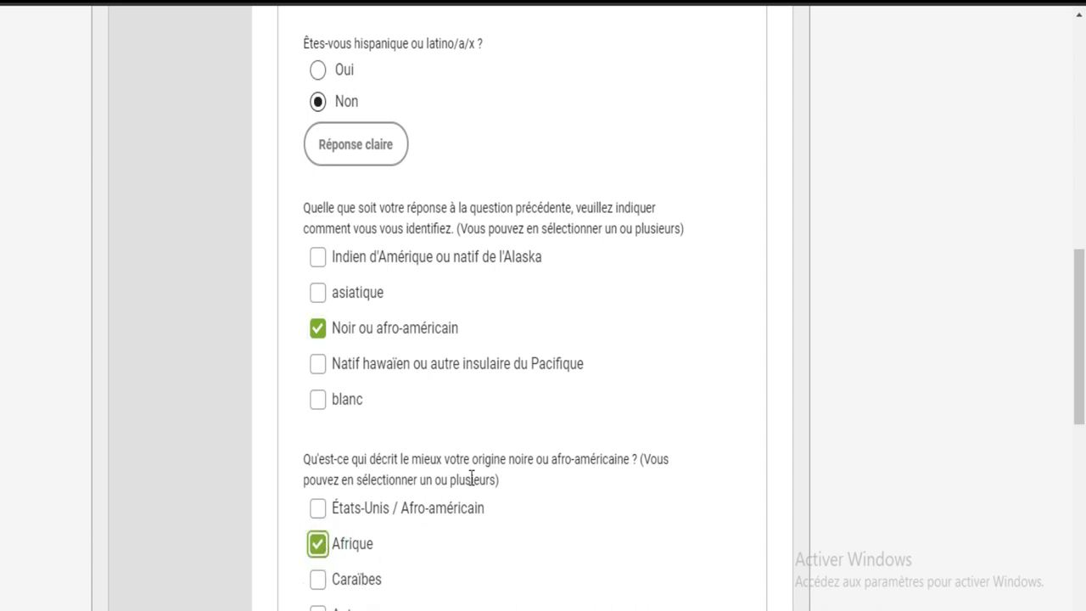
{"action": "left_click_drag", "start_coordinate": [1081, 302], "coordinate": [1081, 387]}
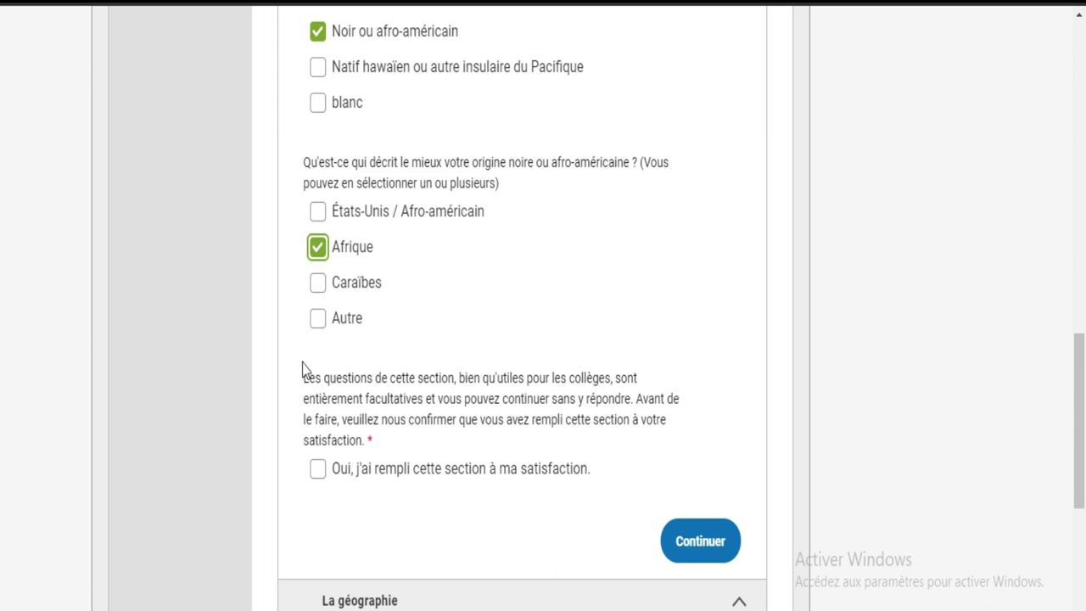
{"action": "left_click_drag", "start_coordinate": [299, 371], "coordinate": [455, 465]}
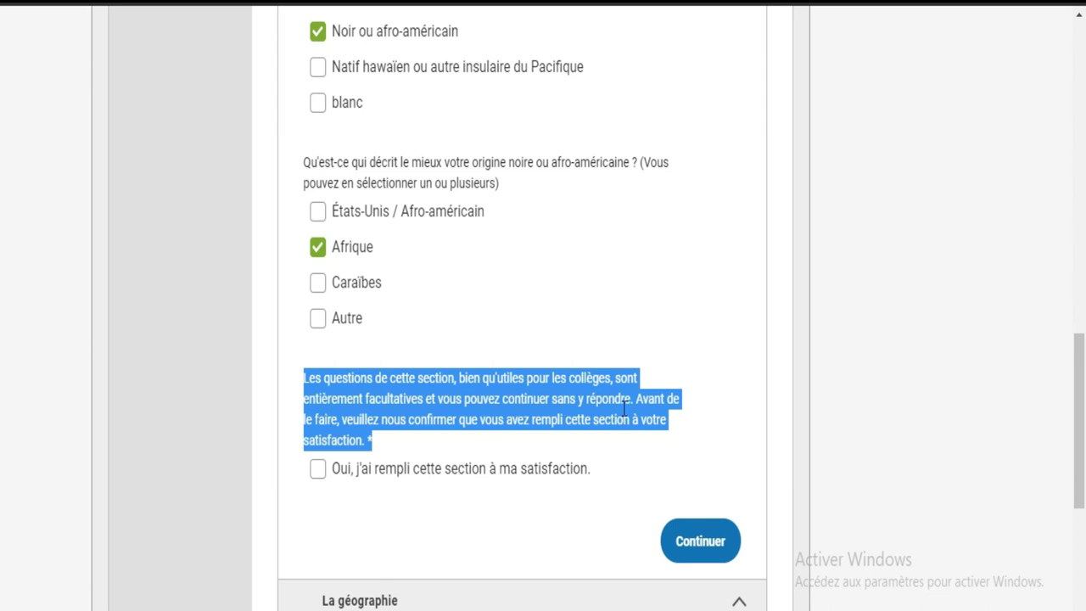
{"action": "left_click", "coordinate": [318, 469]}
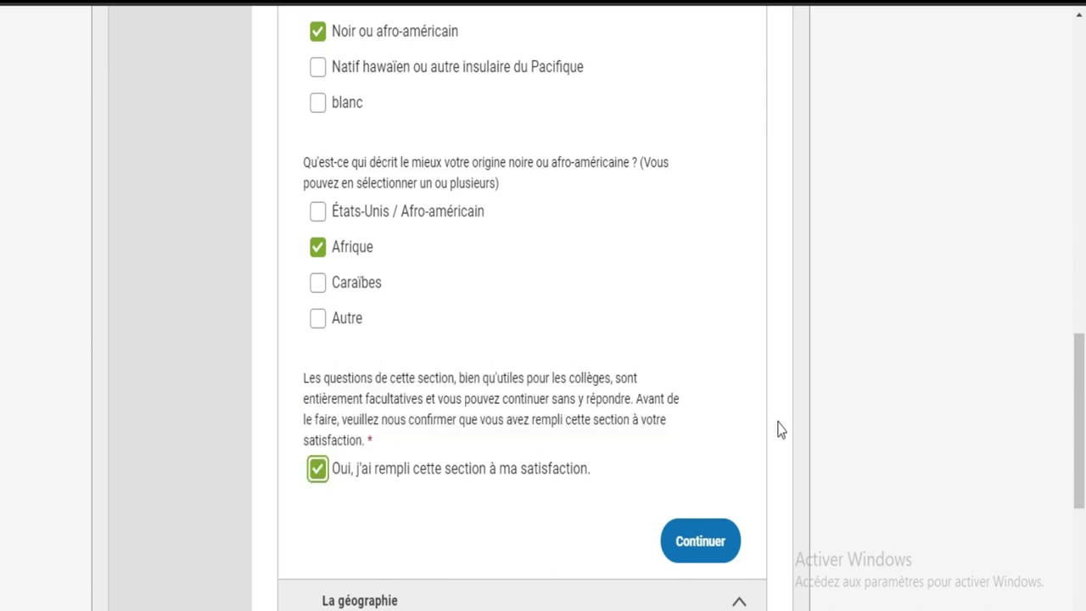
{"action": "scroll", "coordinate": [2, 391], "scroll_direction": "down", "scroll_amount": 4}
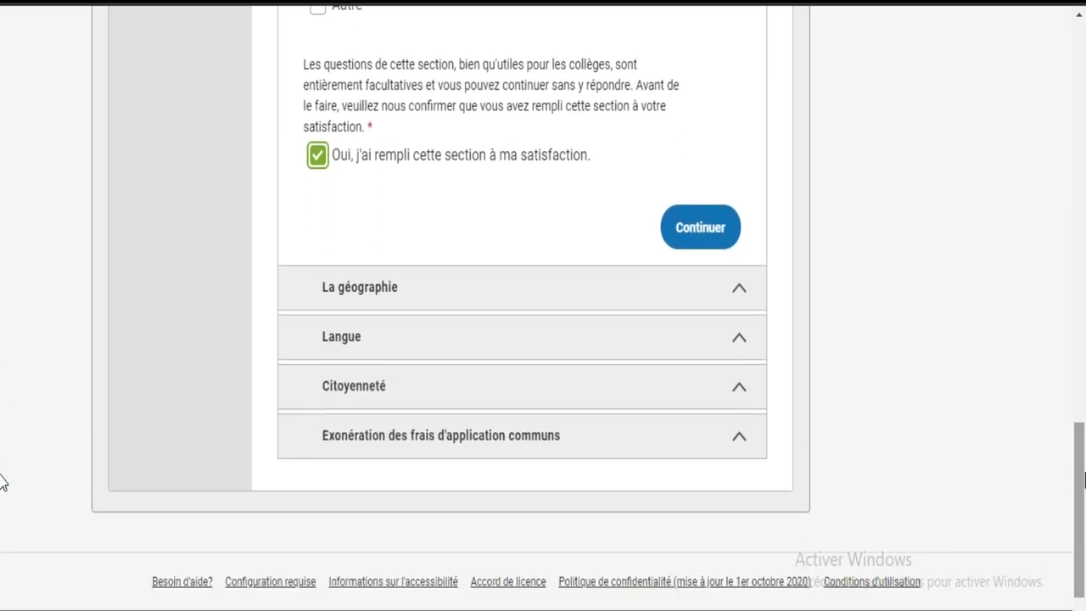
{"action": "left_click", "coordinate": [705, 243]}
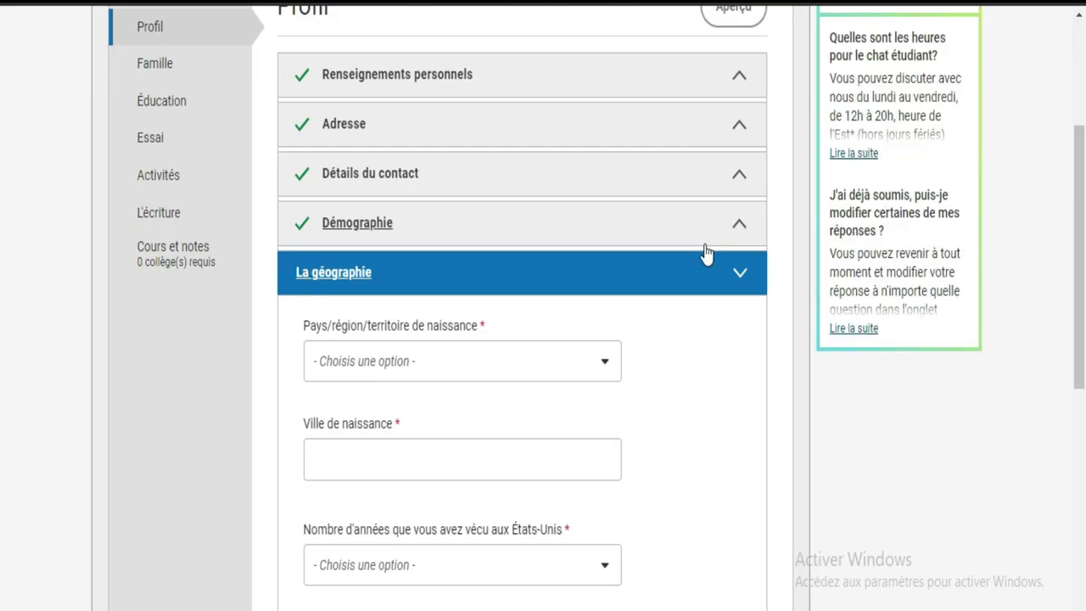
Set the country of birth to Cote D'Ivoire and the city of birth to abidjan
{"action": "left_click", "coordinate": [533, 371]}
{"action": "left_click", "coordinate": [533, 371]}
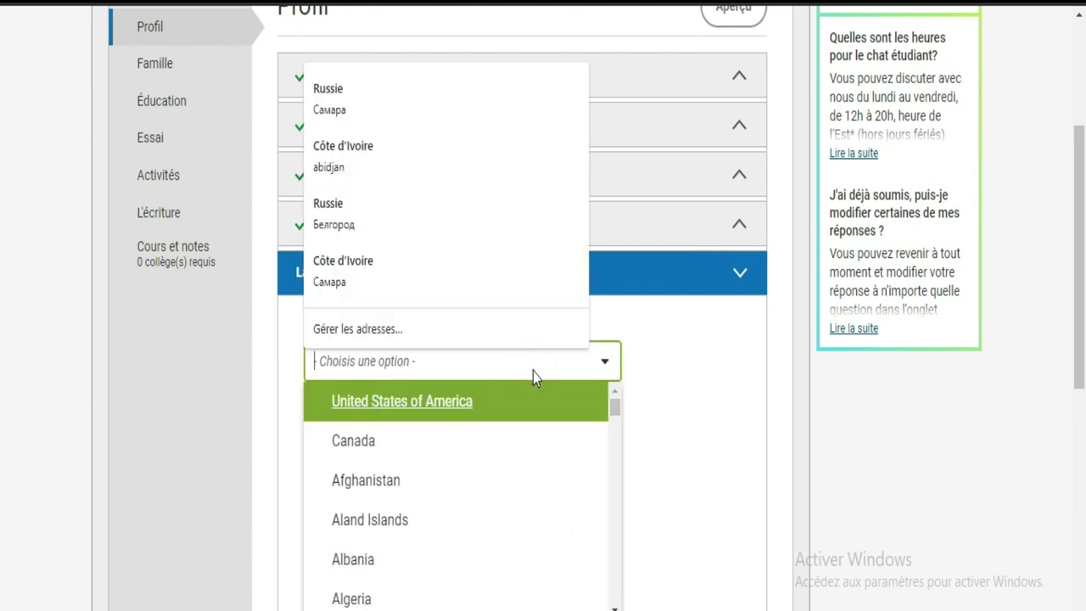
{"action": "type", "text": "C"}
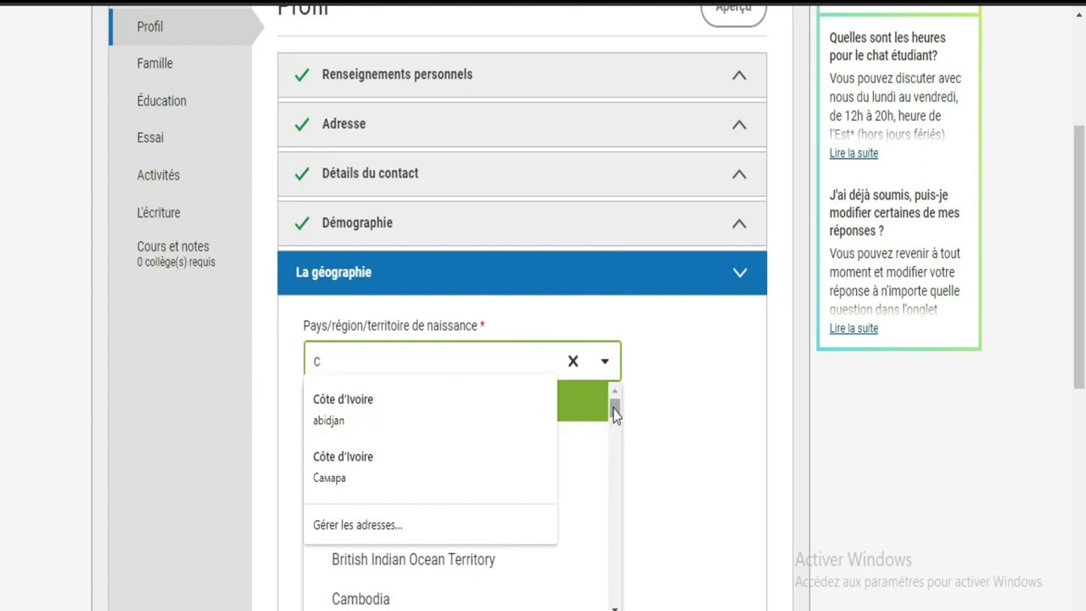
{"action": "left_click_drag", "start_coordinate": [616, 408], "coordinate": [622, 457]}
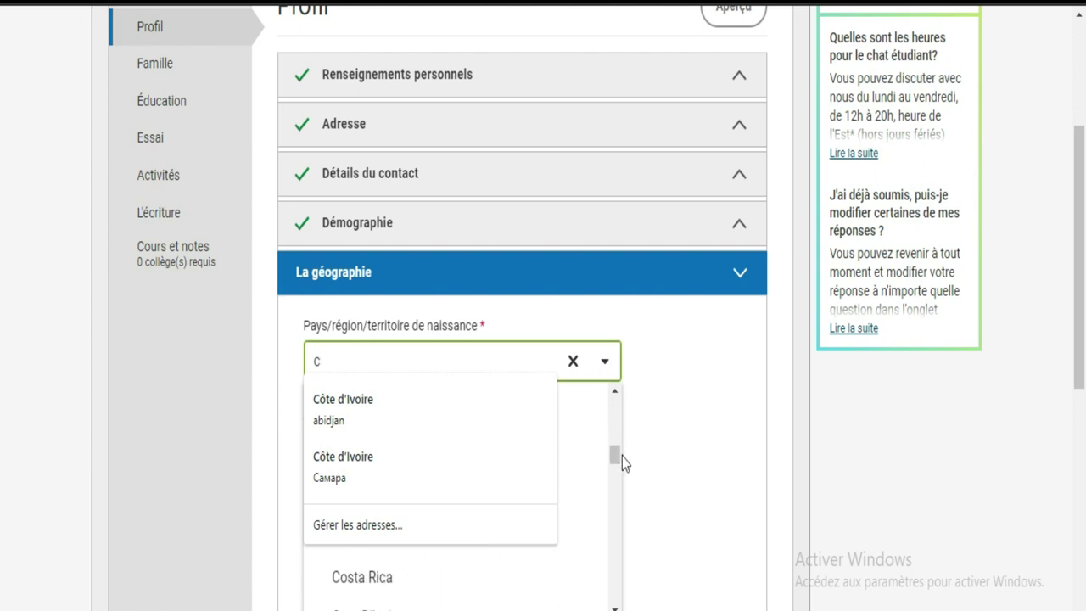
{"action": "left_click", "coordinate": [454, 606]}
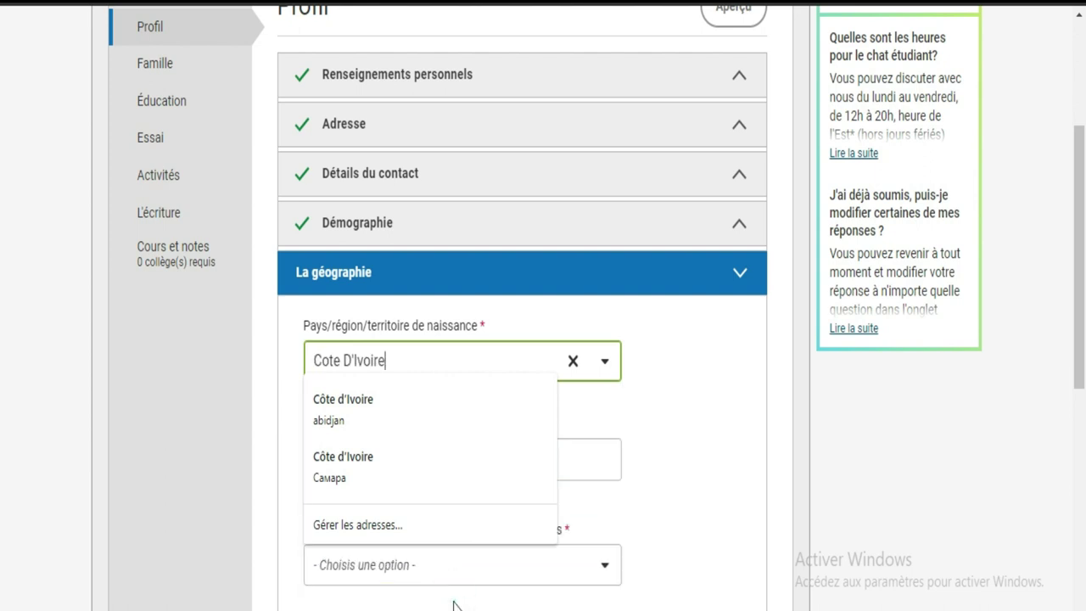
{"action": "left_click", "coordinate": [691, 430]}
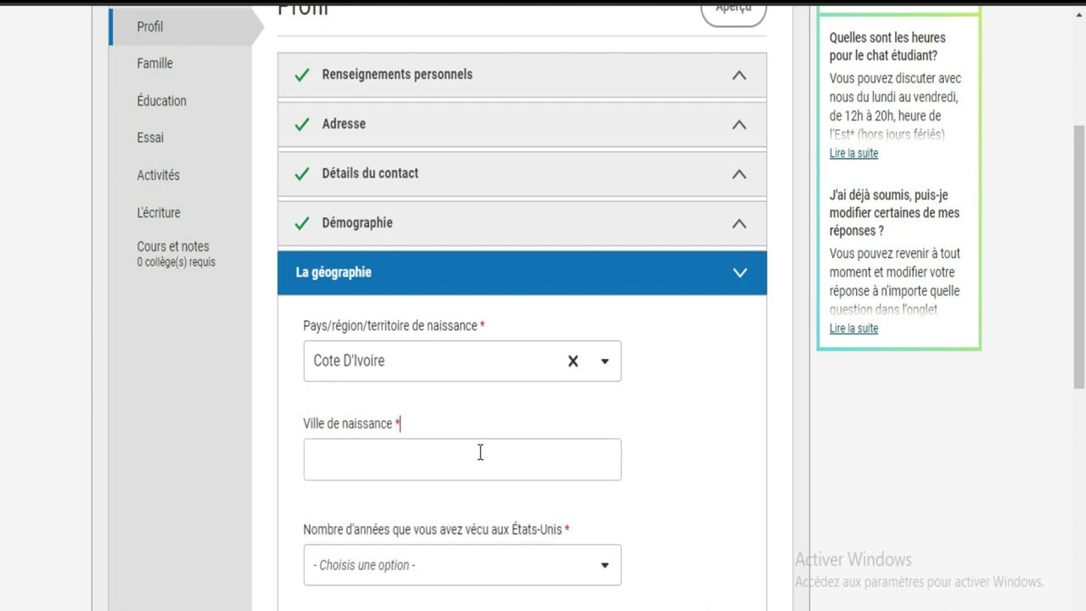
{"action": "left_click", "coordinate": [479, 454]}
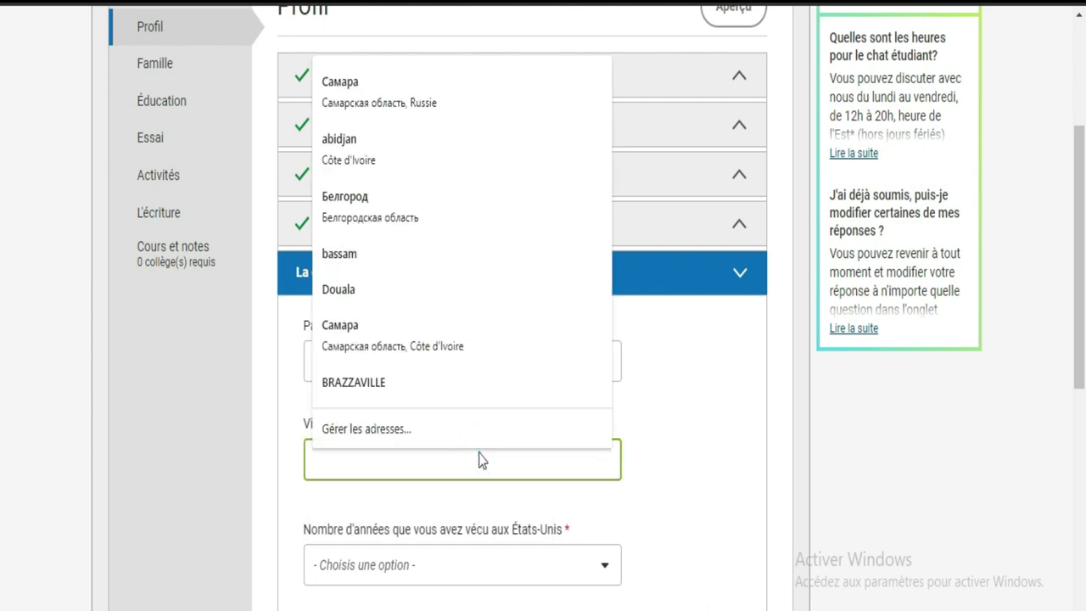
{"action": "type", "text": "abidjan"}
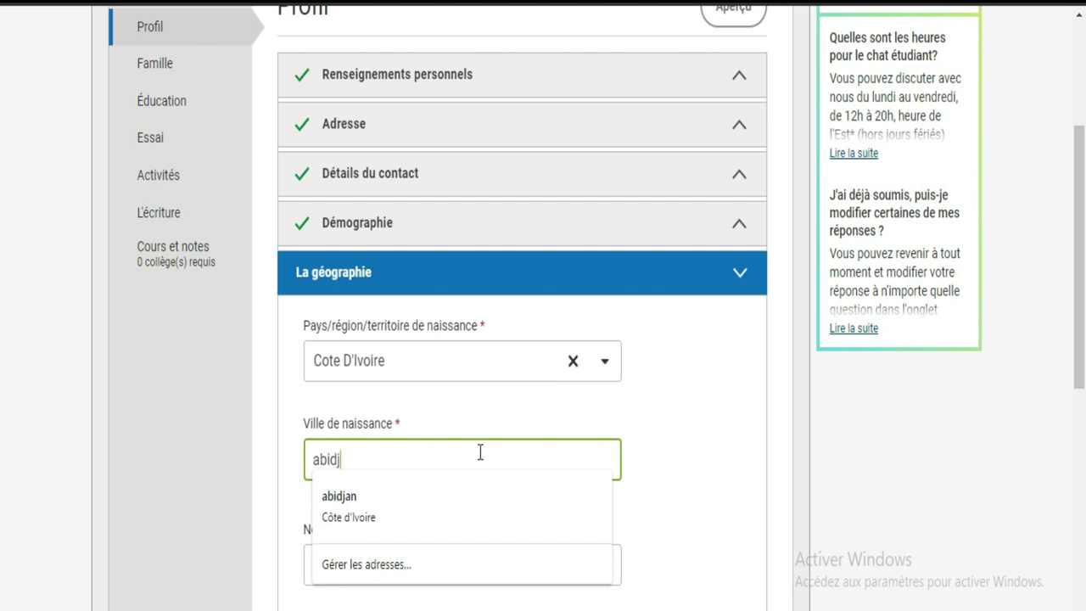
{"action": "left_click", "coordinate": [706, 490]}
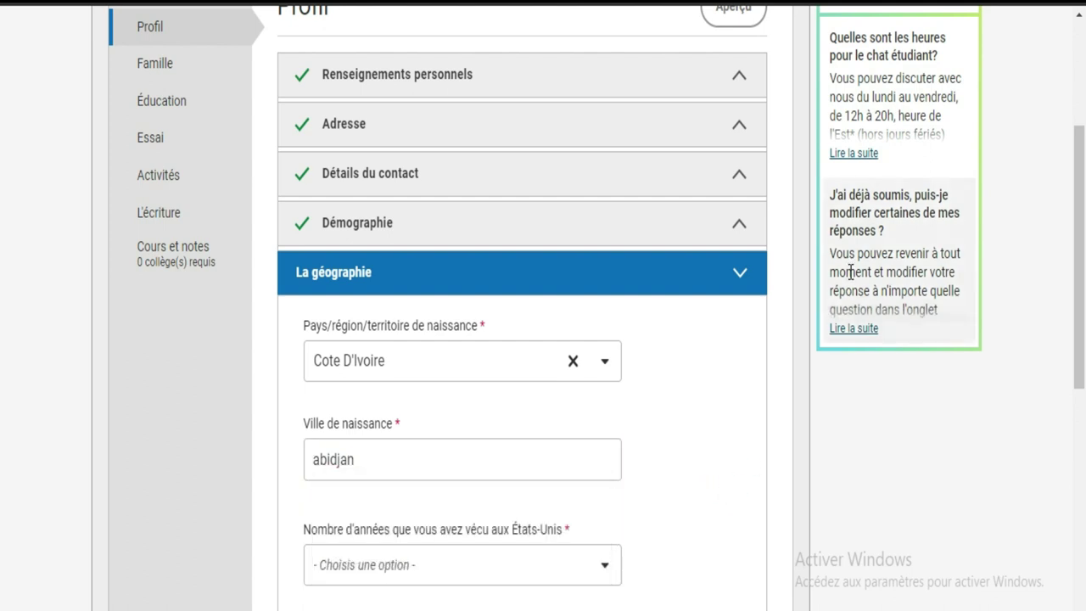
Set 0 years lived in the U.S. and > 20 Years outside it, then save
{"action": "scroll", "coordinate": [2, 339], "scroll_direction": "down", "scroll_amount": 2}
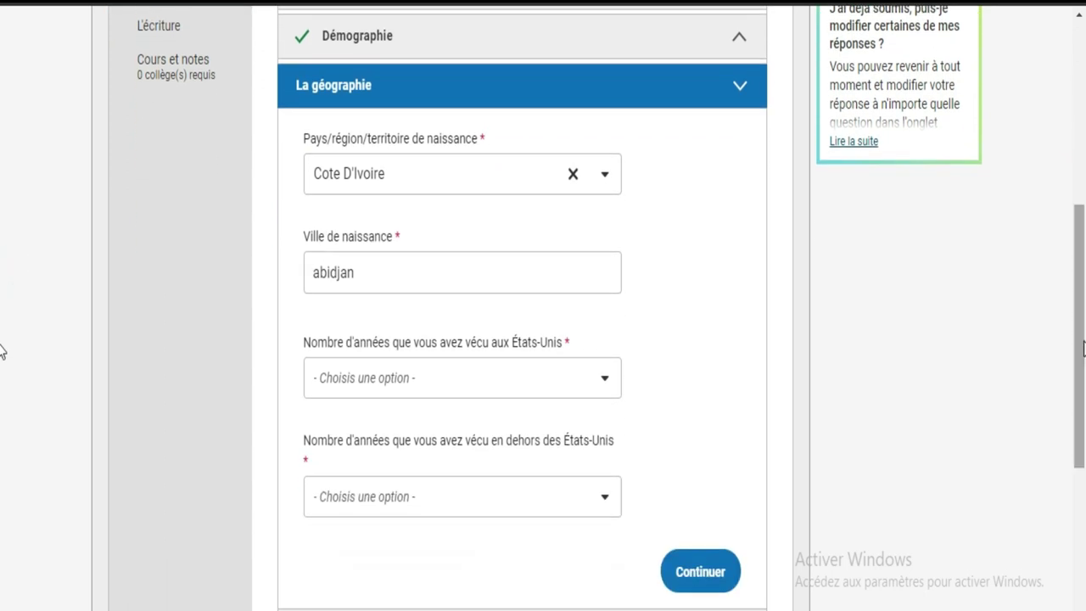
{"action": "left_click", "coordinate": [582, 382]}
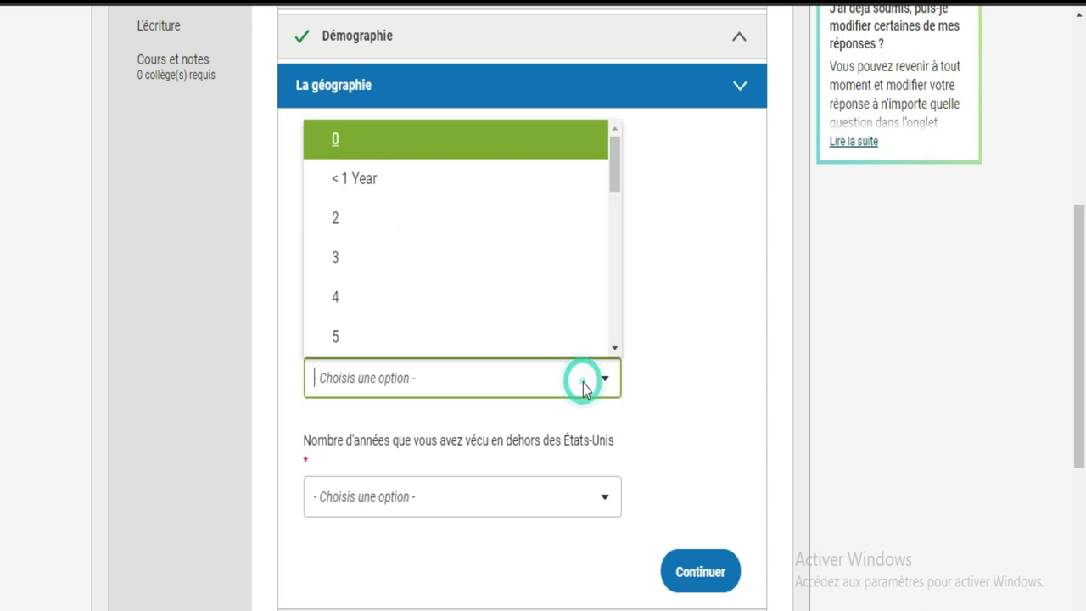
{"action": "left_click", "coordinate": [453, 139]}
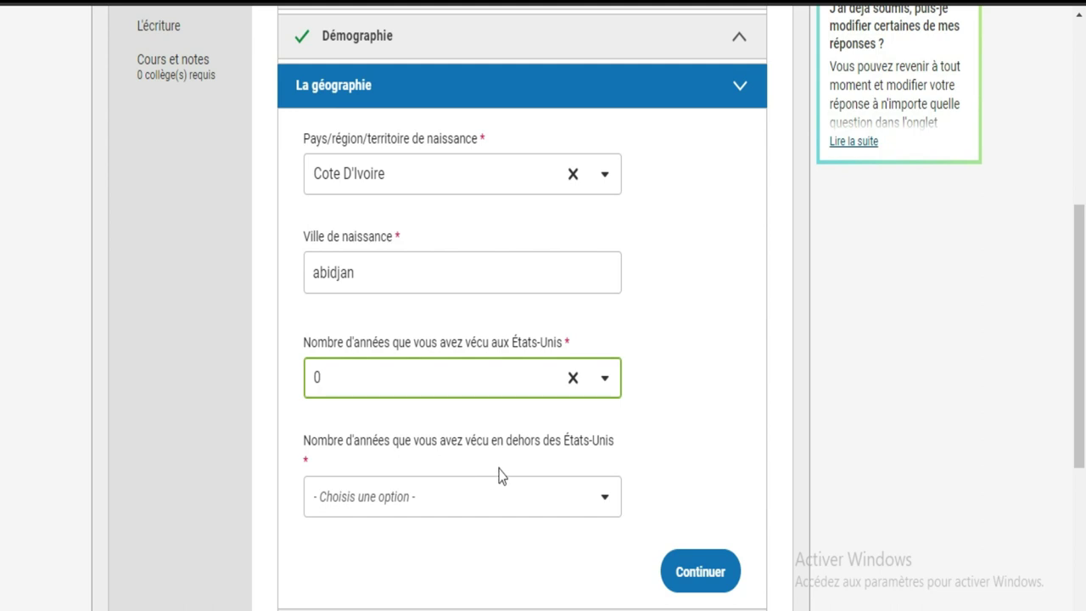
{"action": "left_click", "coordinate": [594, 510]}
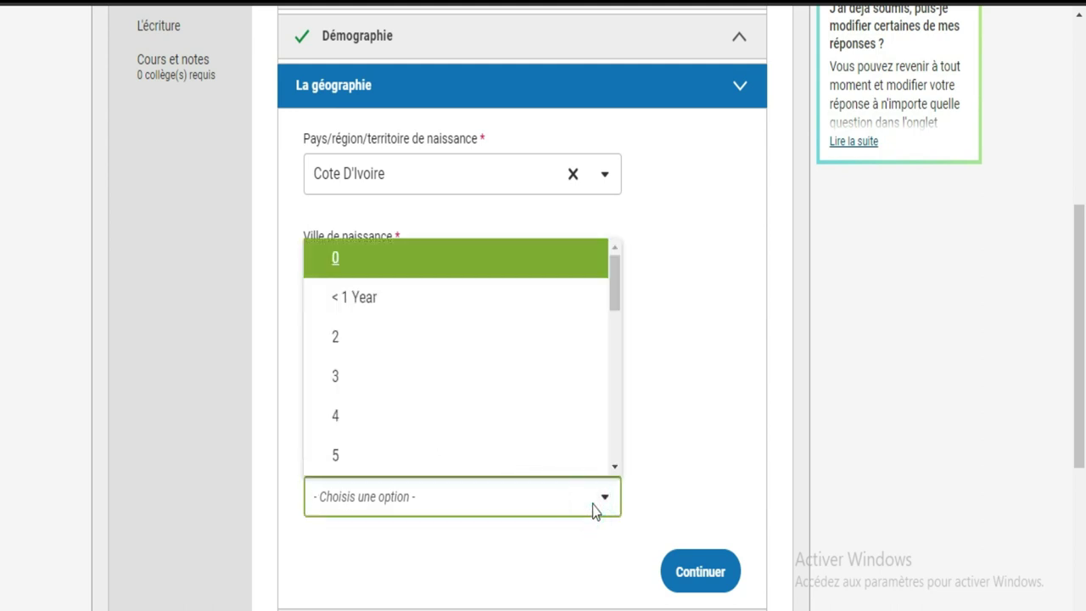
{"action": "left_click", "coordinate": [613, 446]}
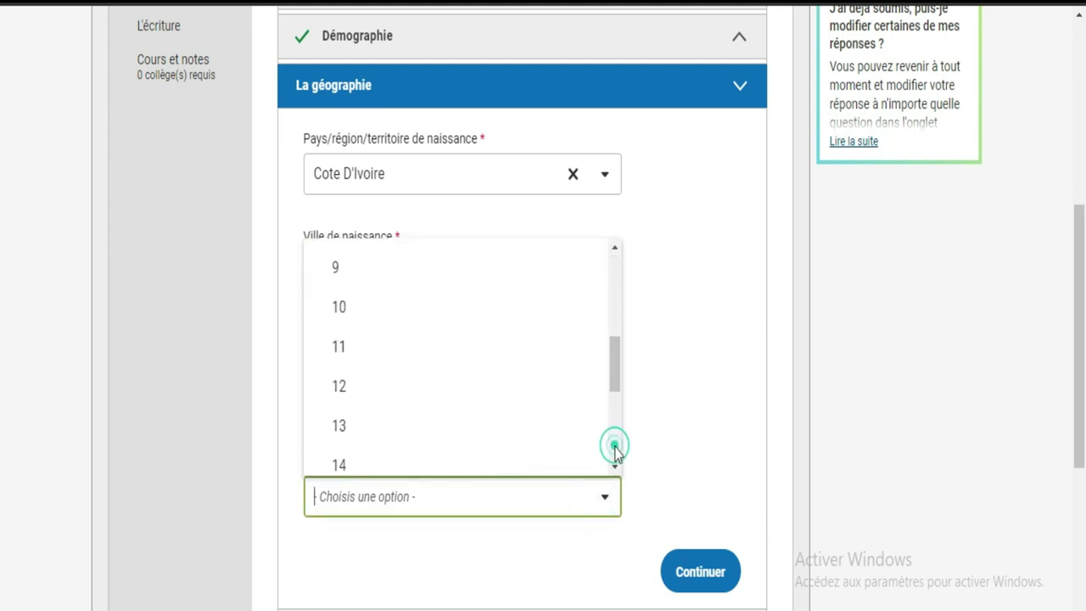
{"action": "left_click_drag", "start_coordinate": [619, 393], "coordinate": [617, 466]}
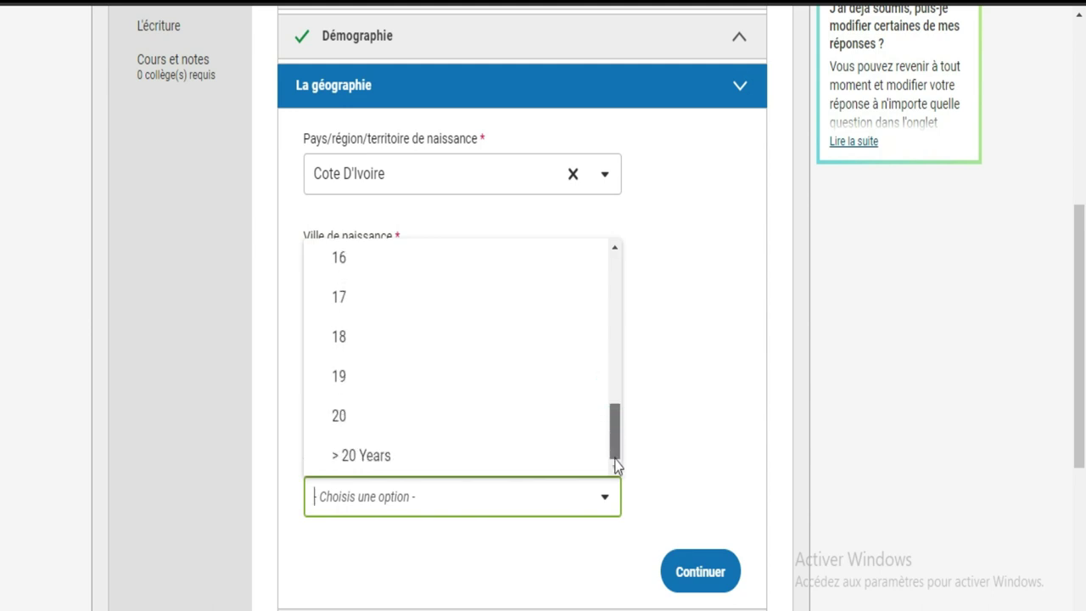
{"action": "left_click", "coordinate": [418, 463]}
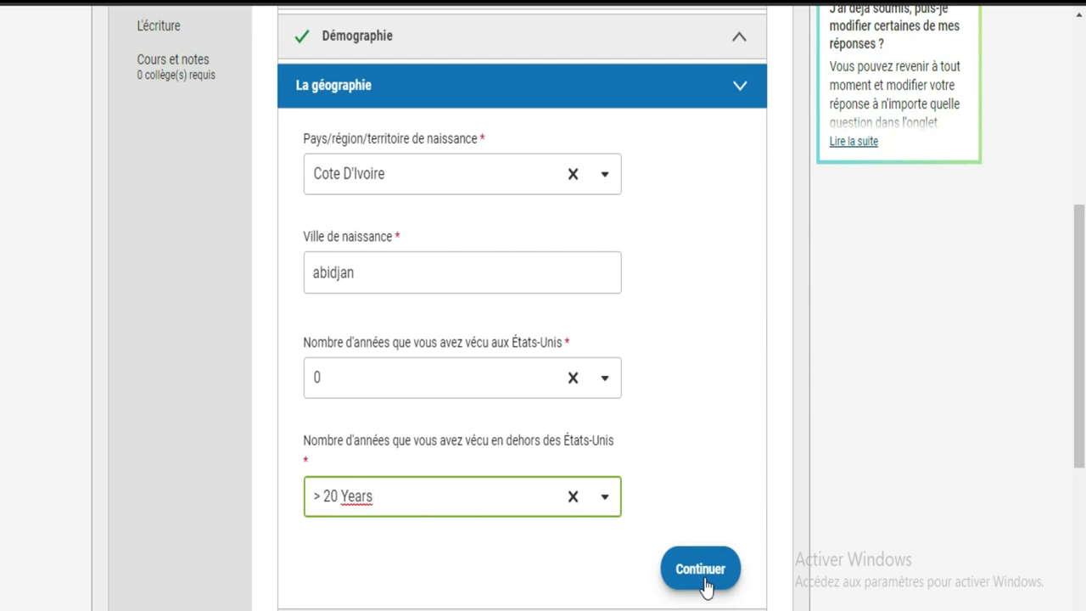
{"action": "left_click", "coordinate": [608, 501]}
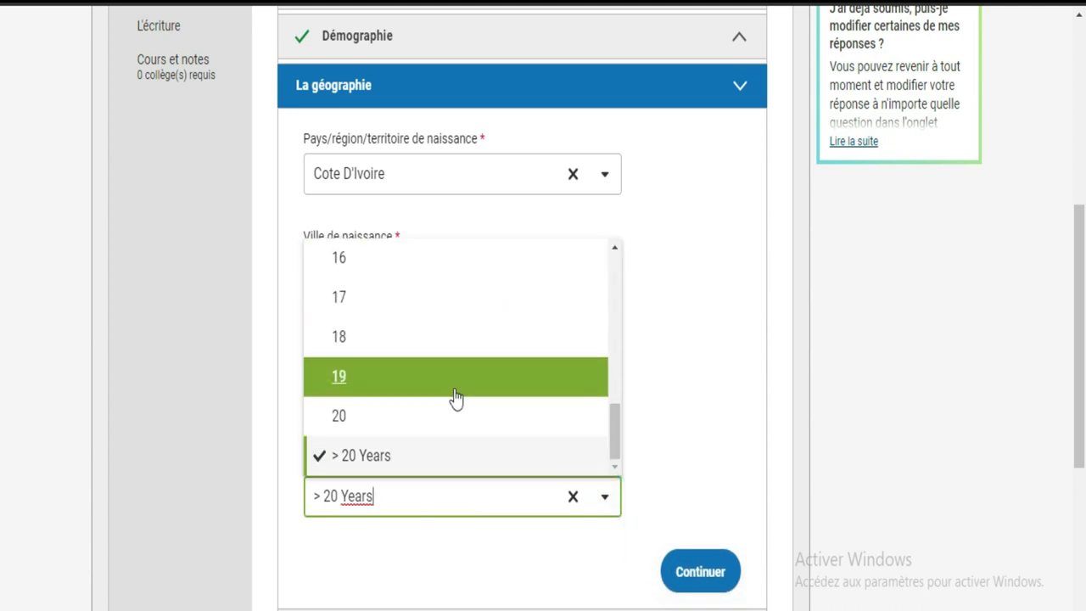
{"action": "left_click", "coordinate": [354, 458]}
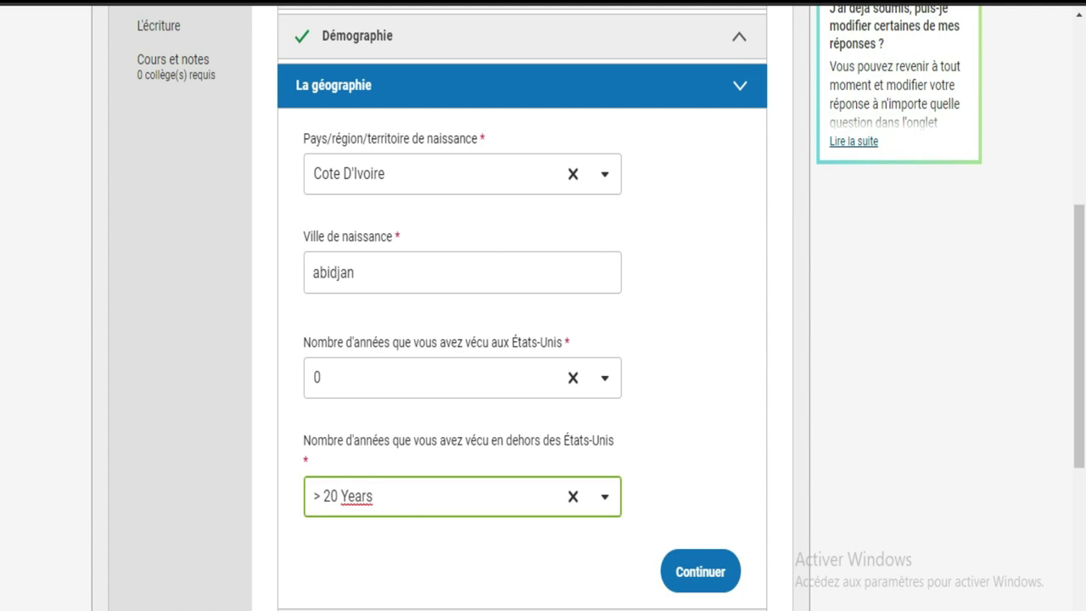
{"action": "scroll", "coordinate": [3, 376], "scroll_direction": "down", "scroll_amount": 3}
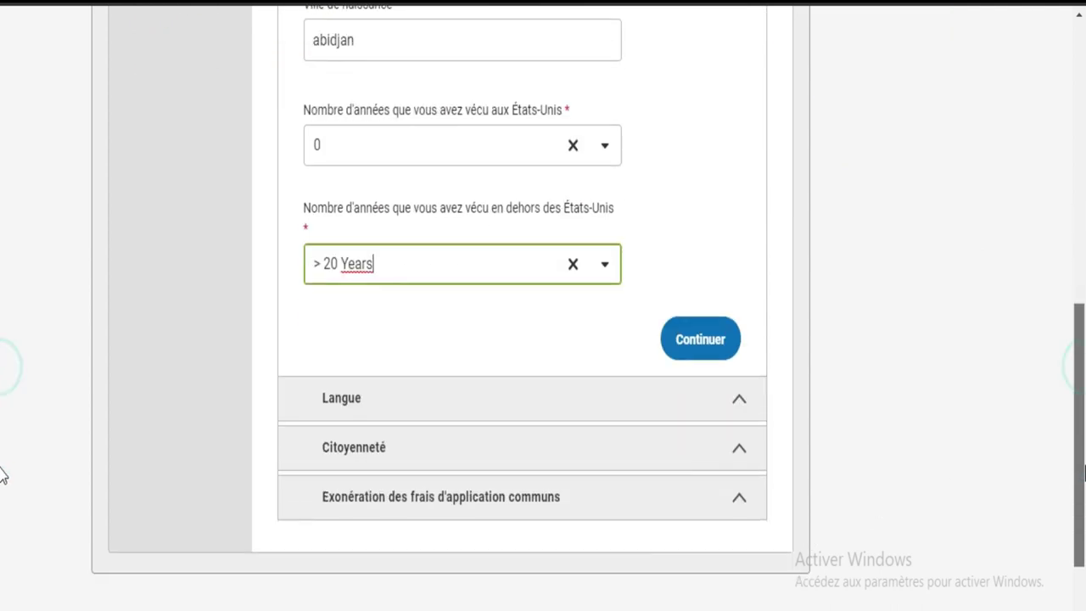
{"action": "left_click", "coordinate": [695, 337]}
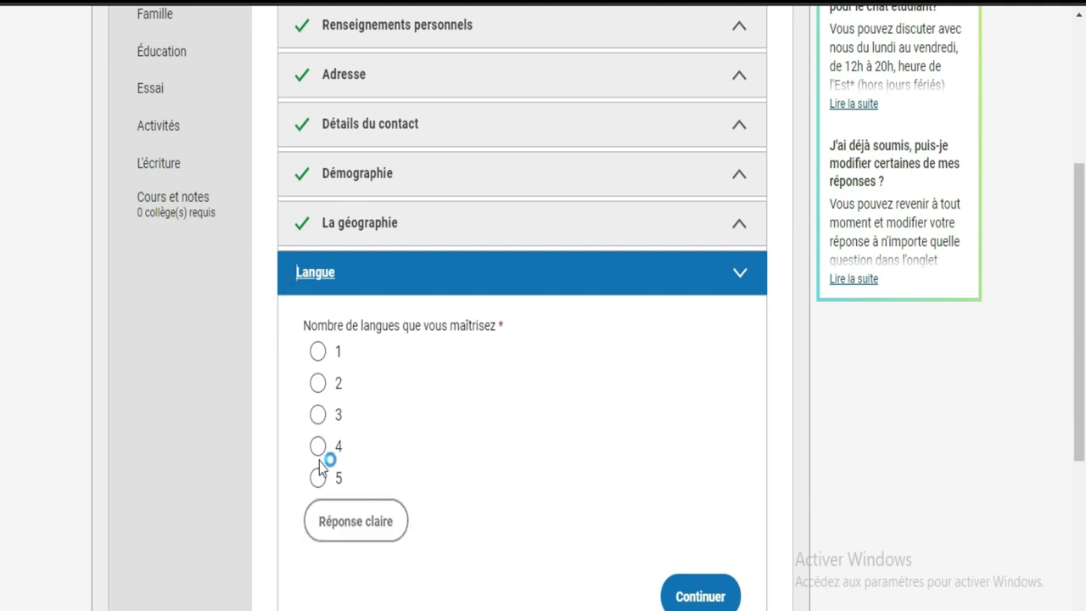
State 2 languages and add English, marked first language, spoken, read and written
{"action": "left_click", "coordinate": [319, 389]}
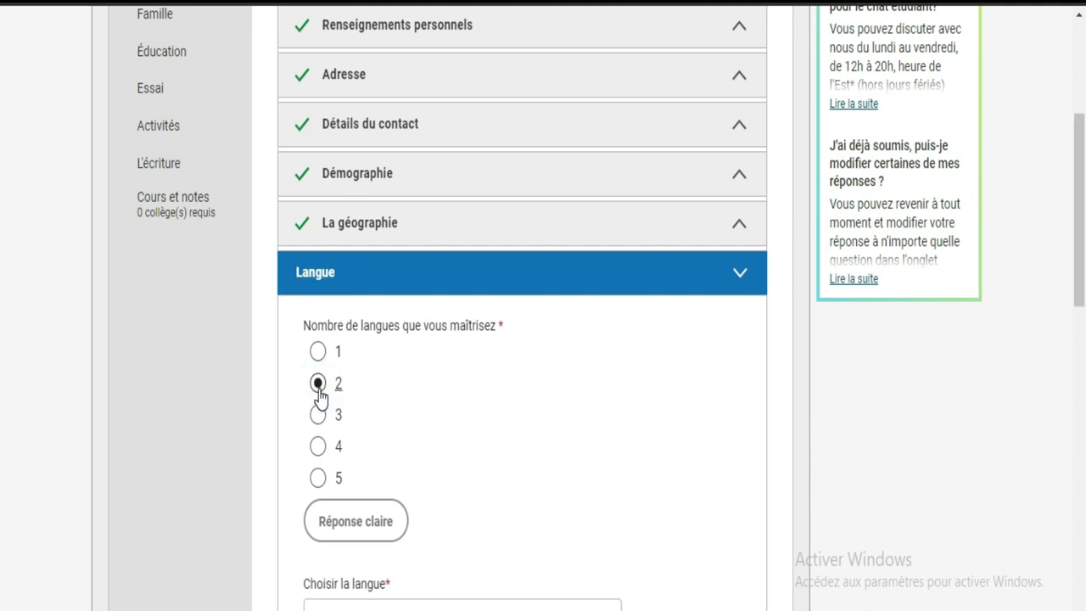
{"action": "scroll", "coordinate": [2, 238], "scroll_direction": "down", "scroll_amount": 5}
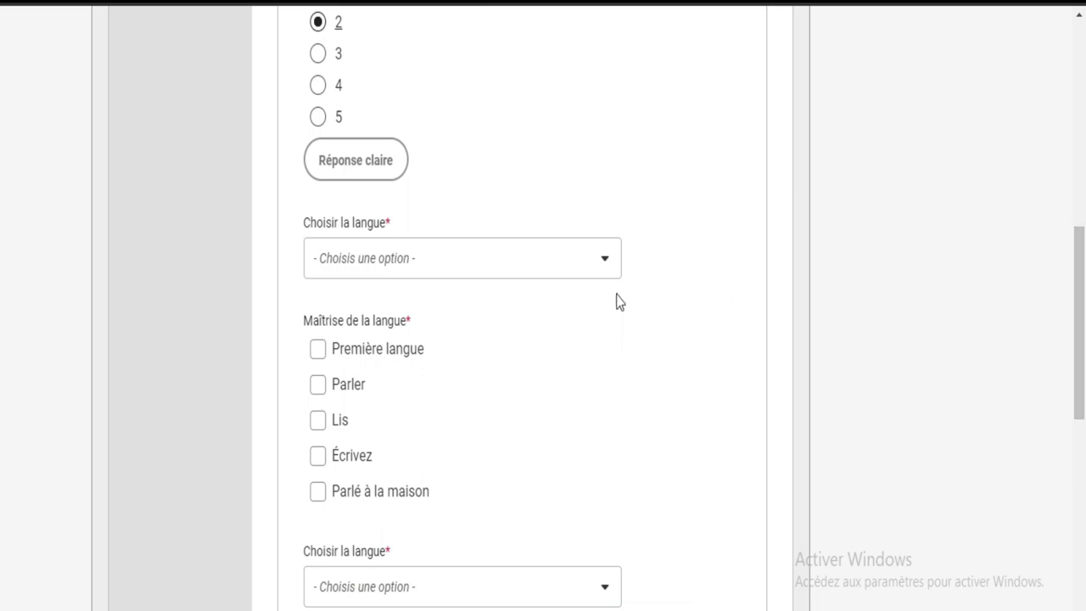
{"action": "left_click", "coordinate": [592, 269]}
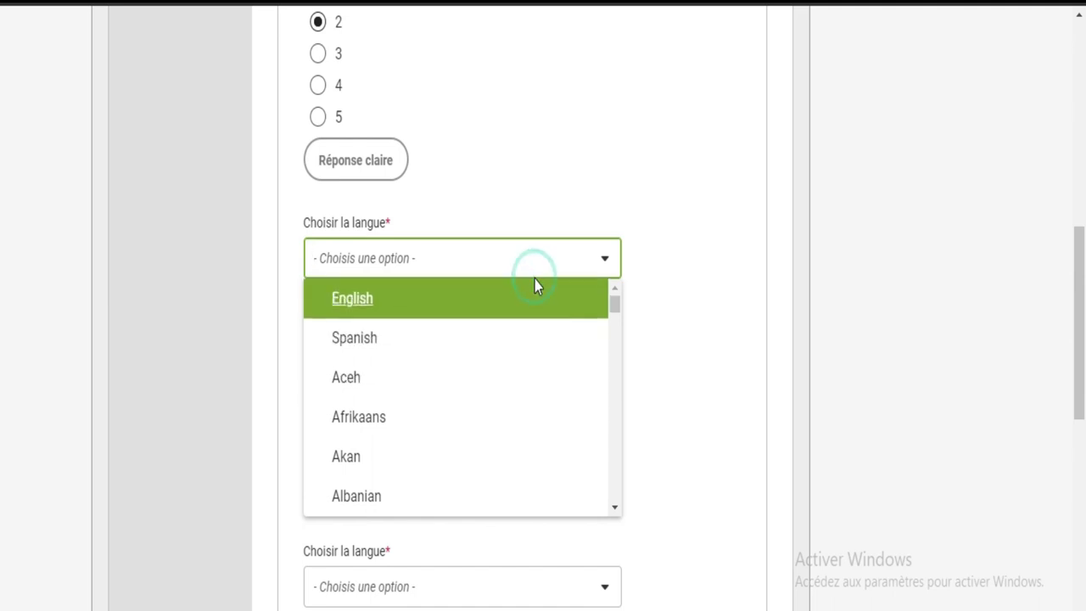
{"action": "left_click", "coordinate": [528, 297]}
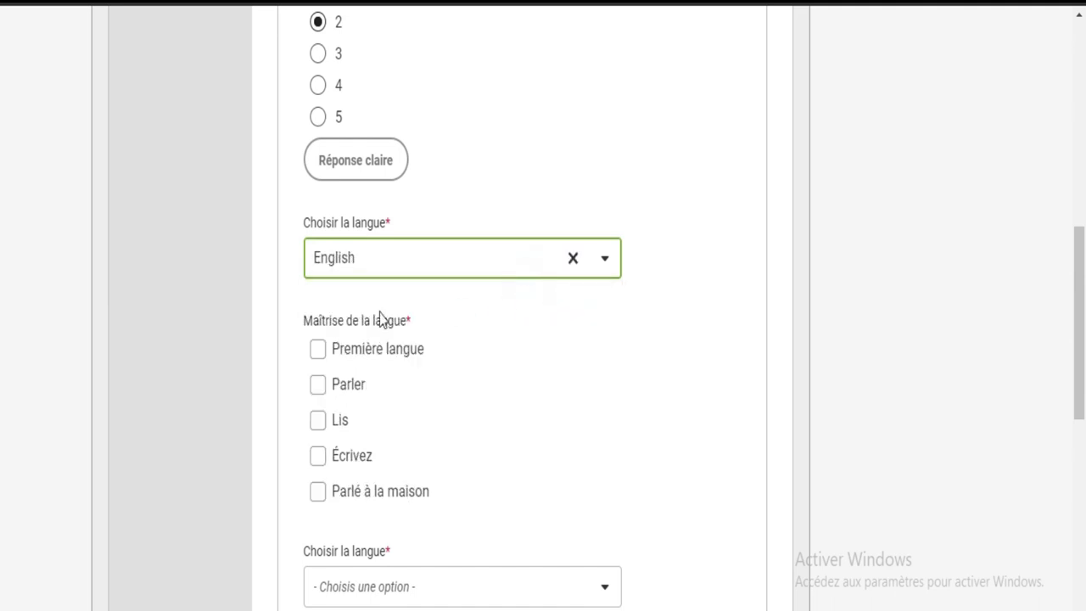
{"action": "left_click", "coordinate": [317, 350]}
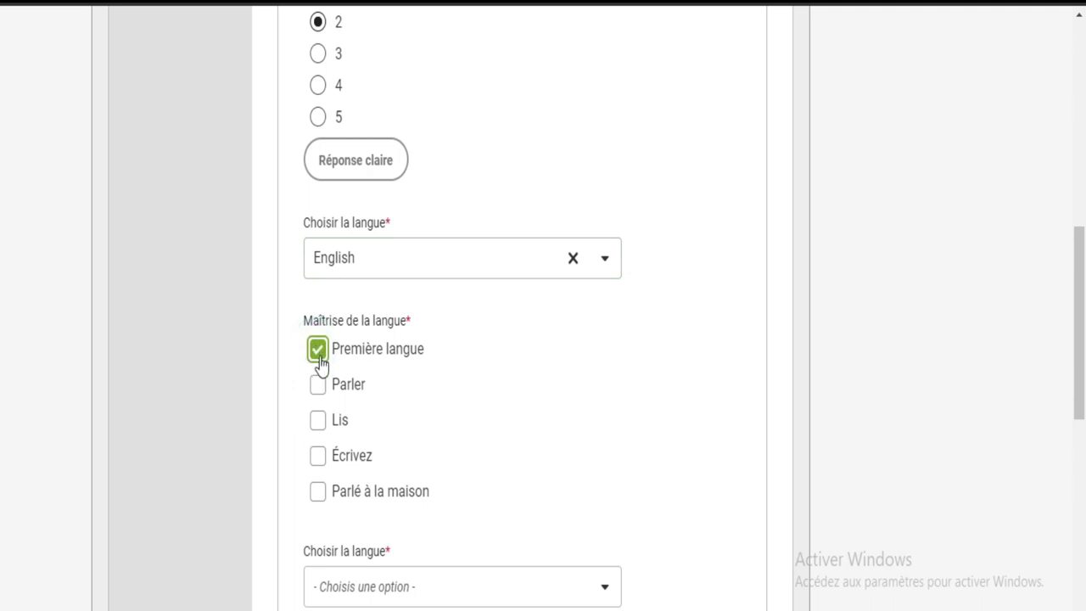
{"action": "left_click", "coordinate": [320, 386]}
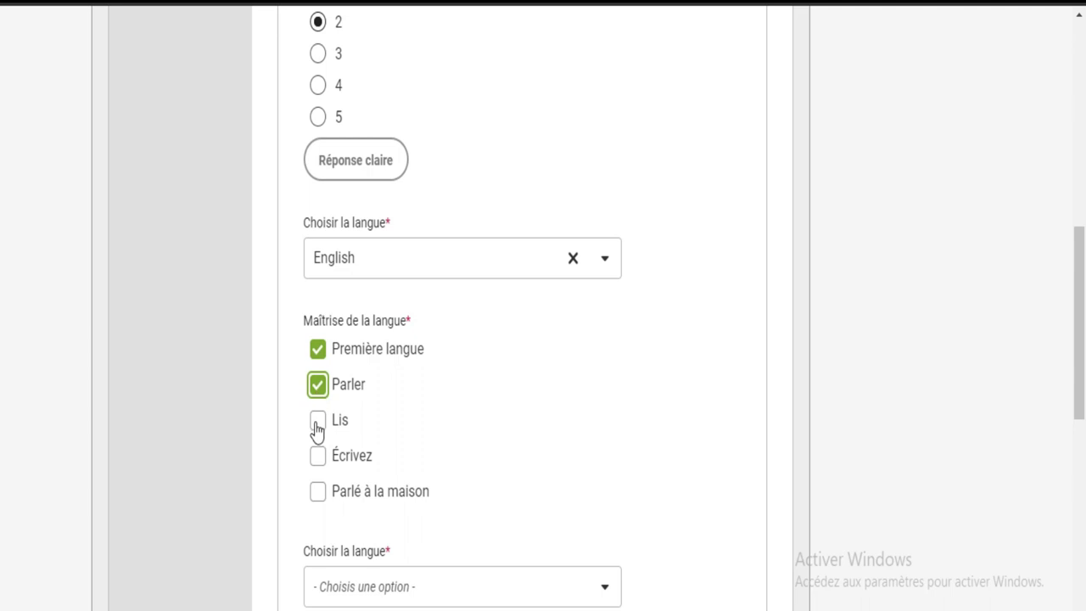
{"action": "left_click", "coordinate": [316, 425]}
{"action": "left_click", "coordinate": [317, 462]}
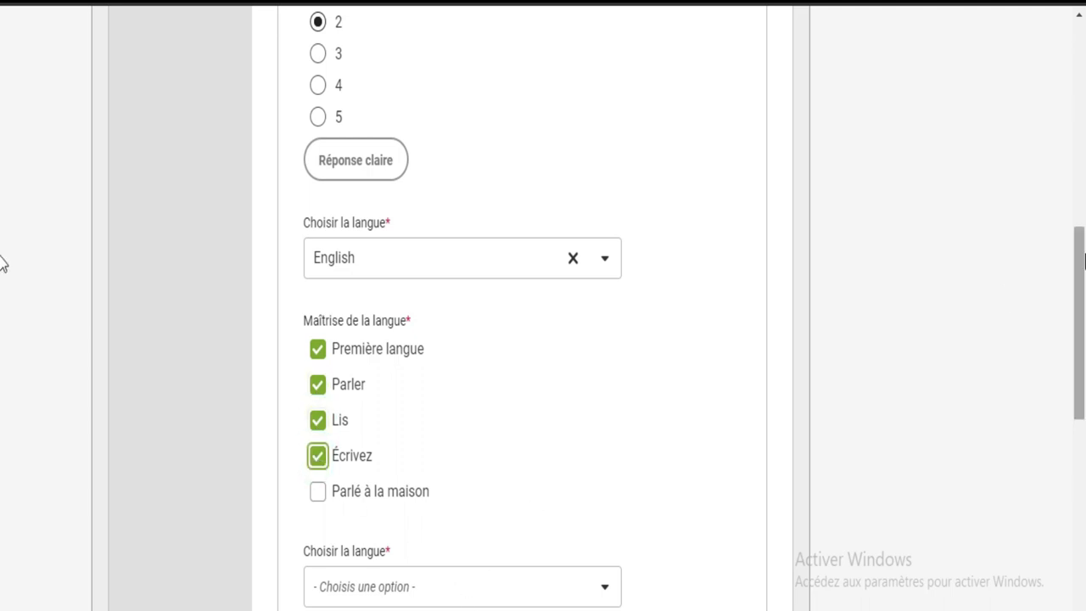
Add French with first language, spoken, read, written and spoken at home checked, then save
{"action": "left_click_drag", "start_coordinate": [1078, 255], "coordinate": [1078, 259]}
{"action": "scroll", "coordinate": [2, 305], "scroll_direction": "down", "scroll_amount": 3}
{"action": "left_click", "coordinate": [597, 302]}
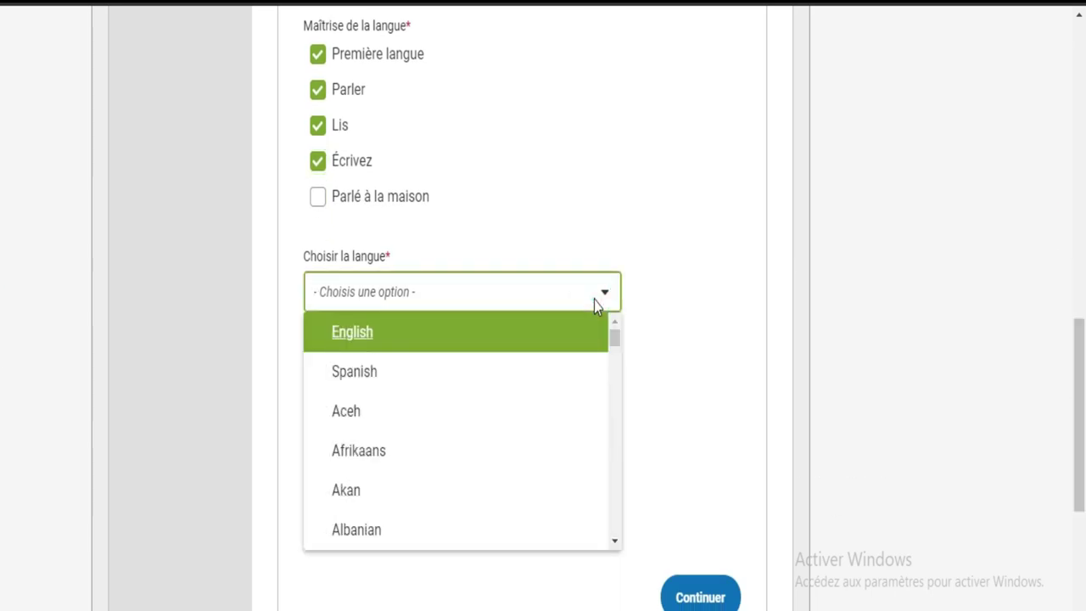
{"action": "type", "text": "f"}
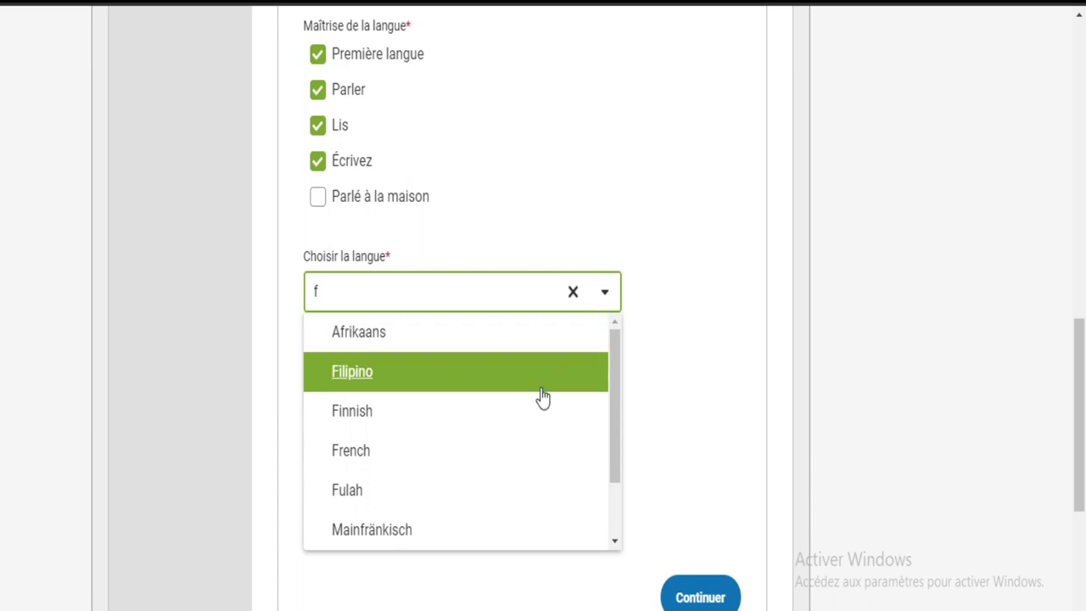
{"action": "left_click", "coordinate": [509, 448]}
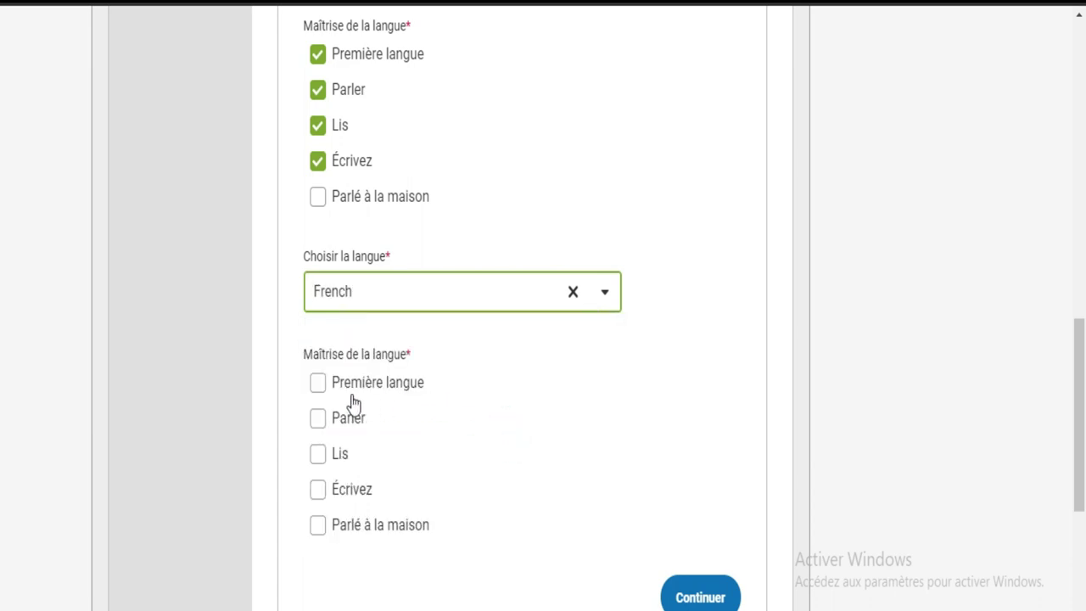
{"action": "left_click", "coordinate": [316, 392]}
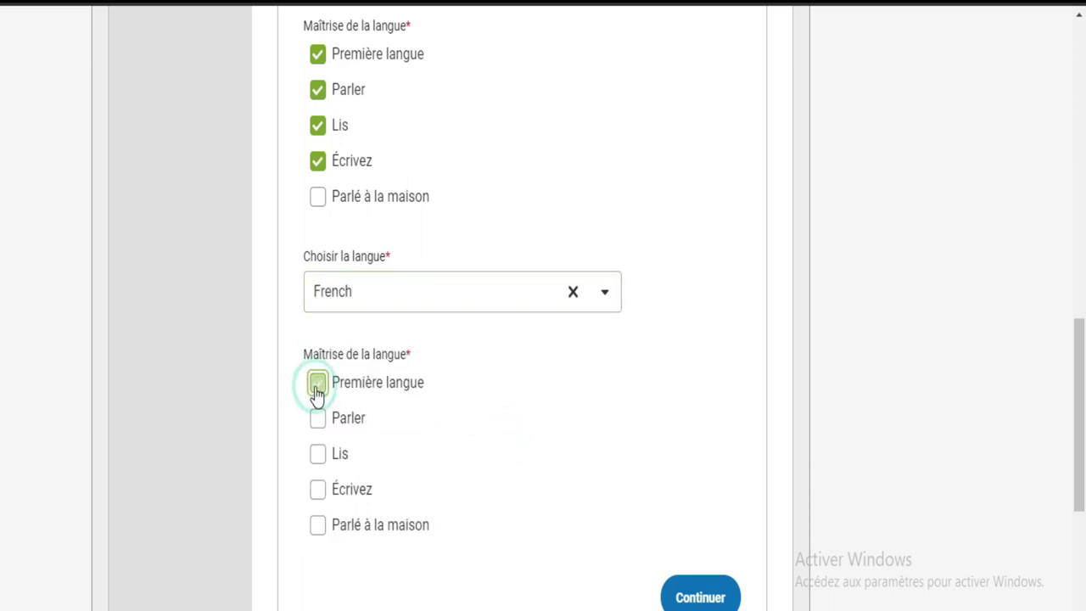
{"action": "left_click", "coordinate": [317, 421]}
{"action": "left_click", "coordinate": [319, 458]}
{"action": "left_click", "coordinate": [318, 491]}
{"action": "left_click", "coordinate": [319, 527]}
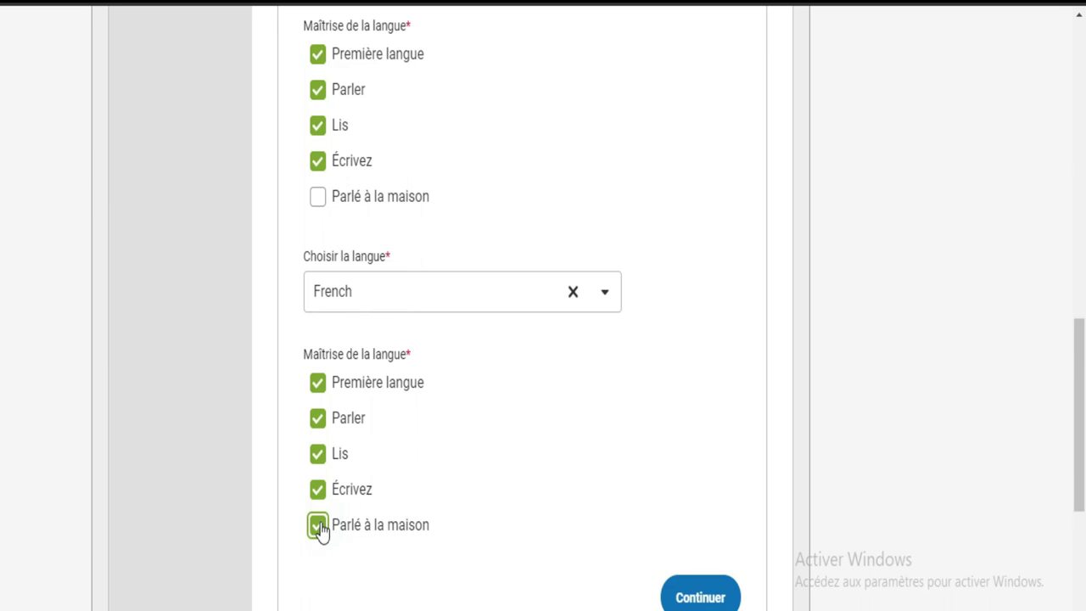
{"action": "left_click_drag", "start_coordinate": [1082, 382], "coordinate": [1082, 451]}
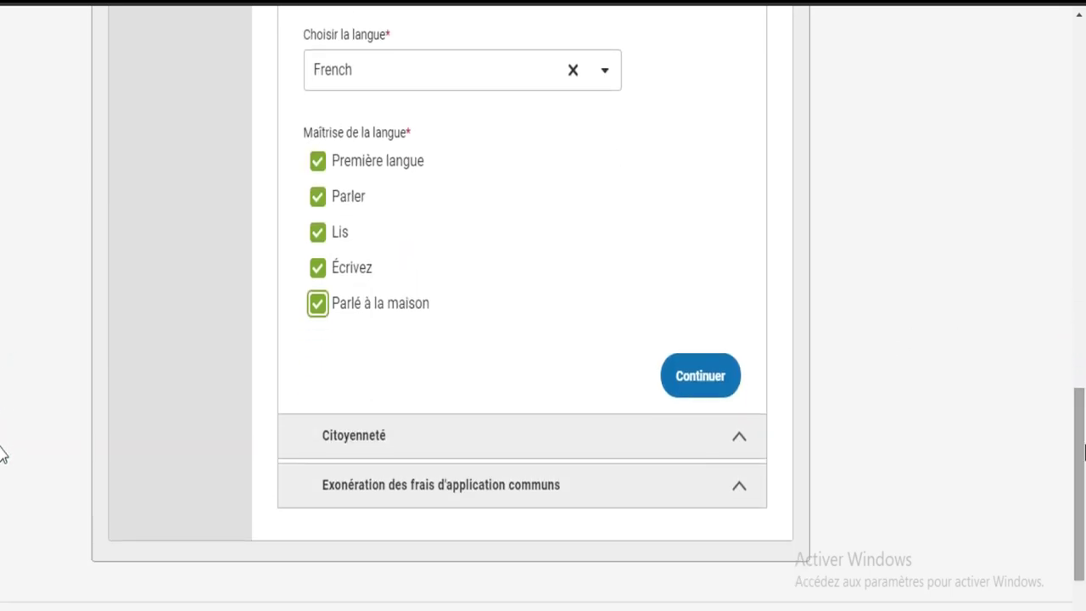
{"action": "left_click", "coordinate": [701, 386]}
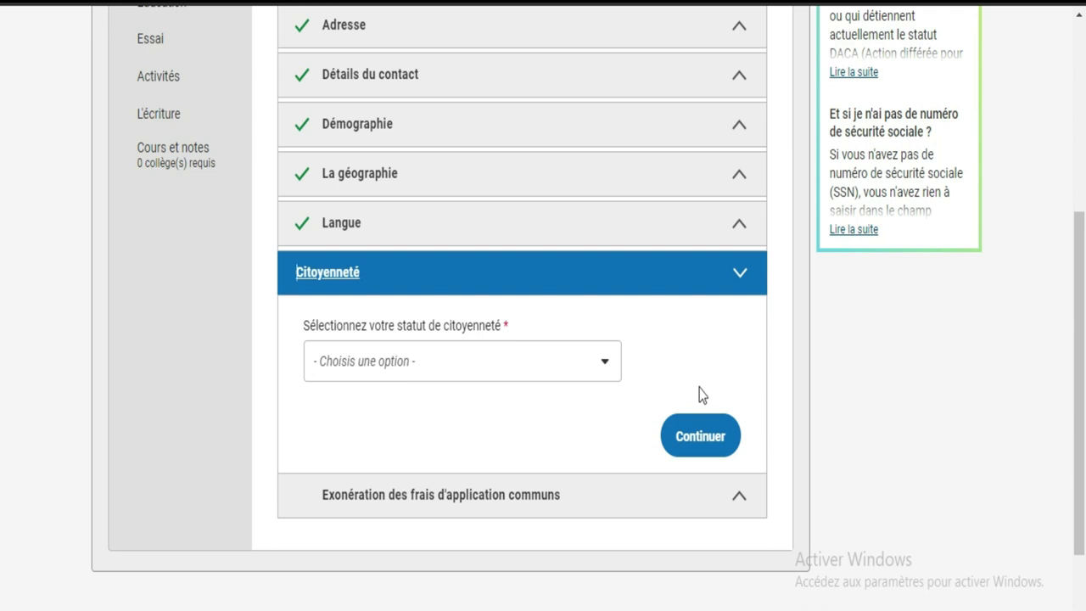
Set citizenship status to Other (Non-US) with Côte d'Ivoire as country of citizenship
{"action": "left_click", "coordinate": [577, 373]}
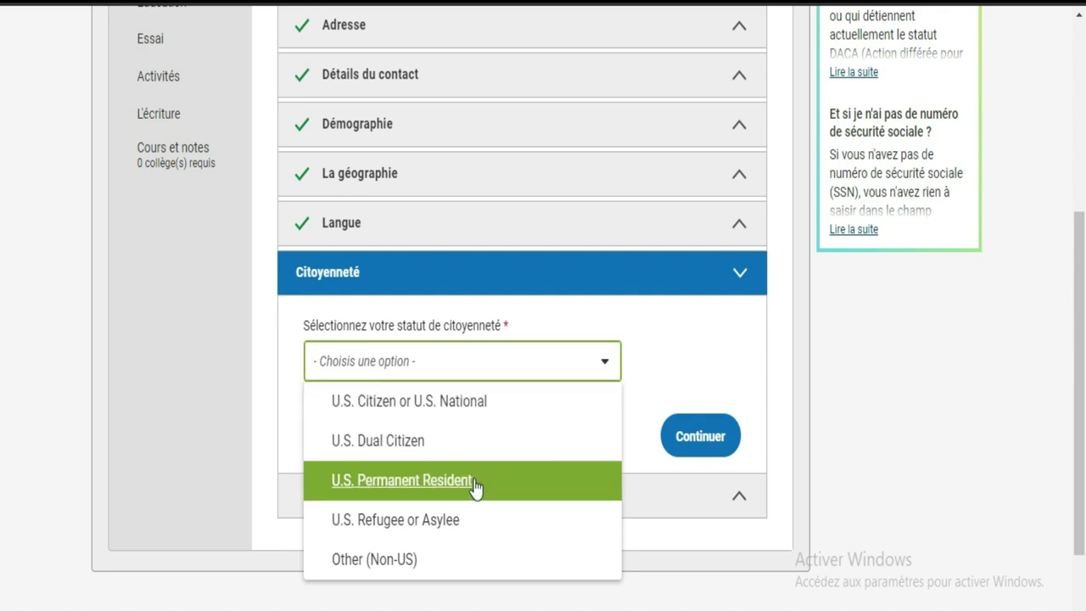
{"action": "left_click", "coordinate": [459, 567]}
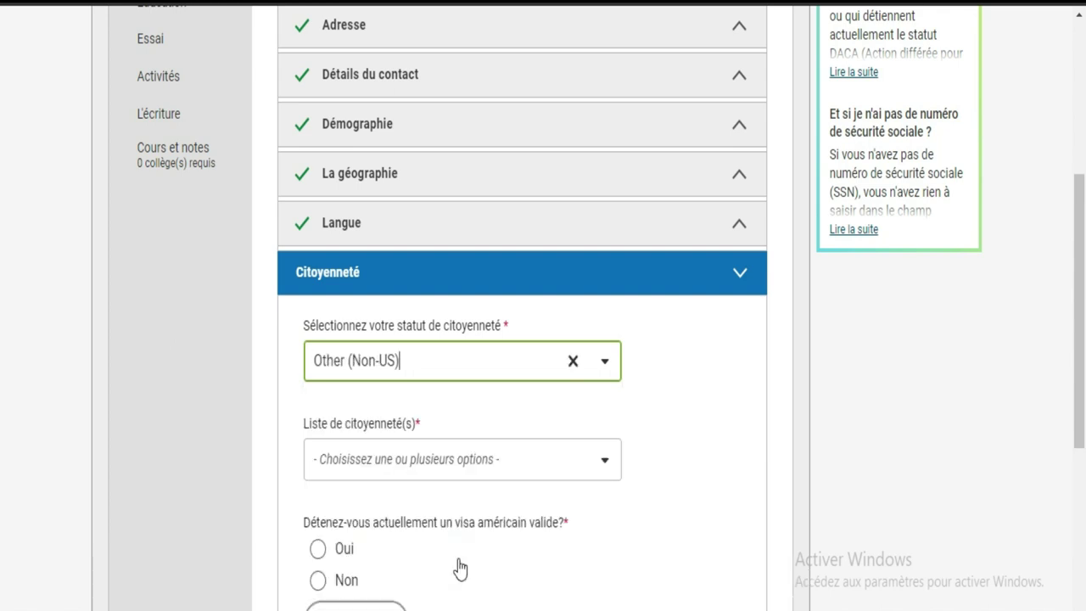
{"action": "left_click", "coordinate": [514, 472]}
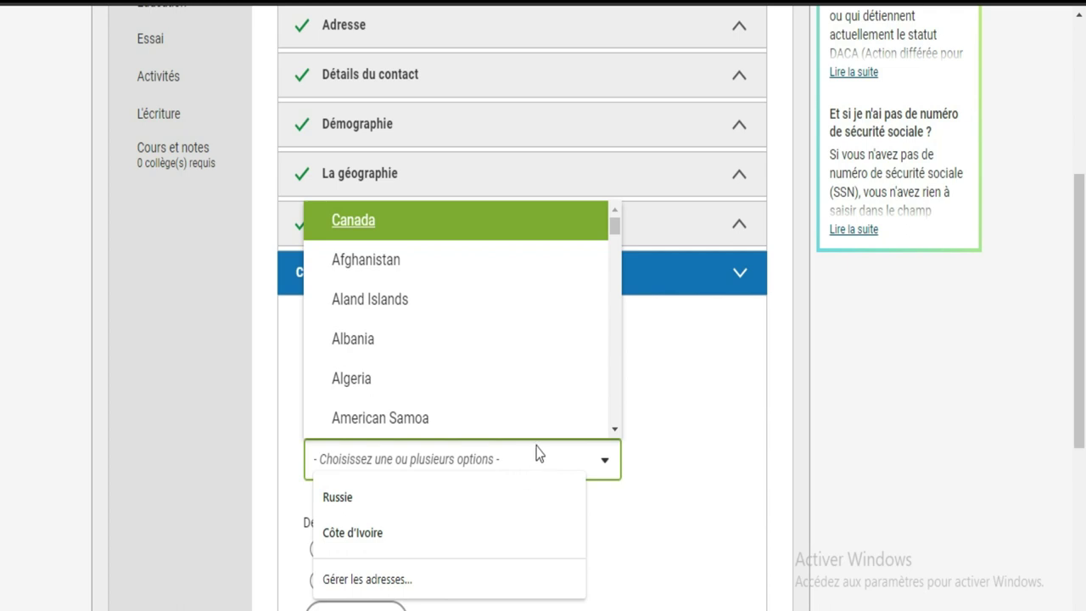
{"action": "type", "text": "c"}
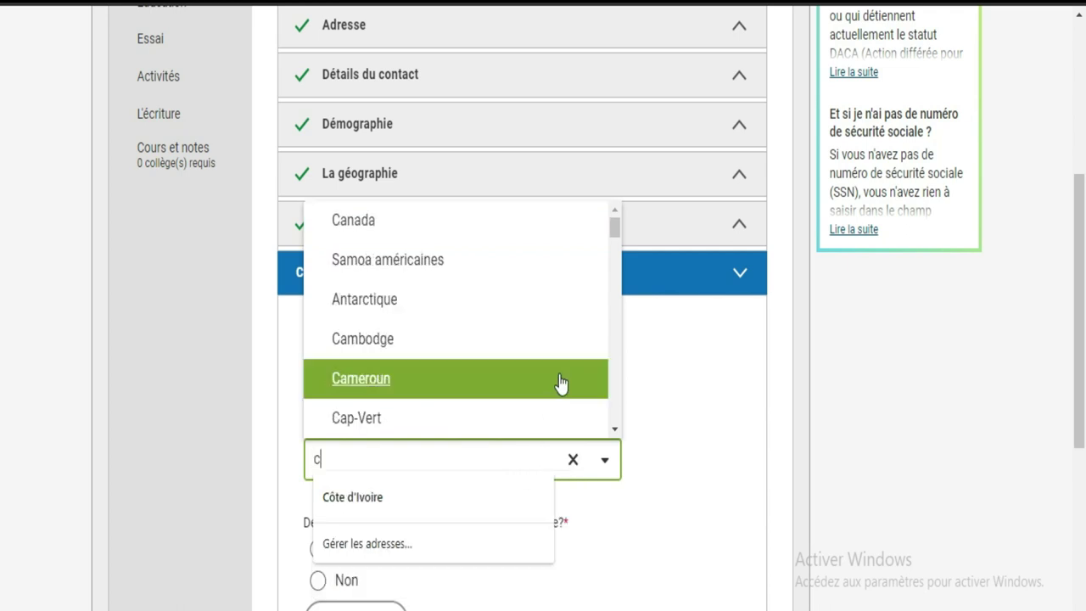
{"action": "left_click_drag", "start_coordinate": [615, 433], "coordinate": [616, 433]}
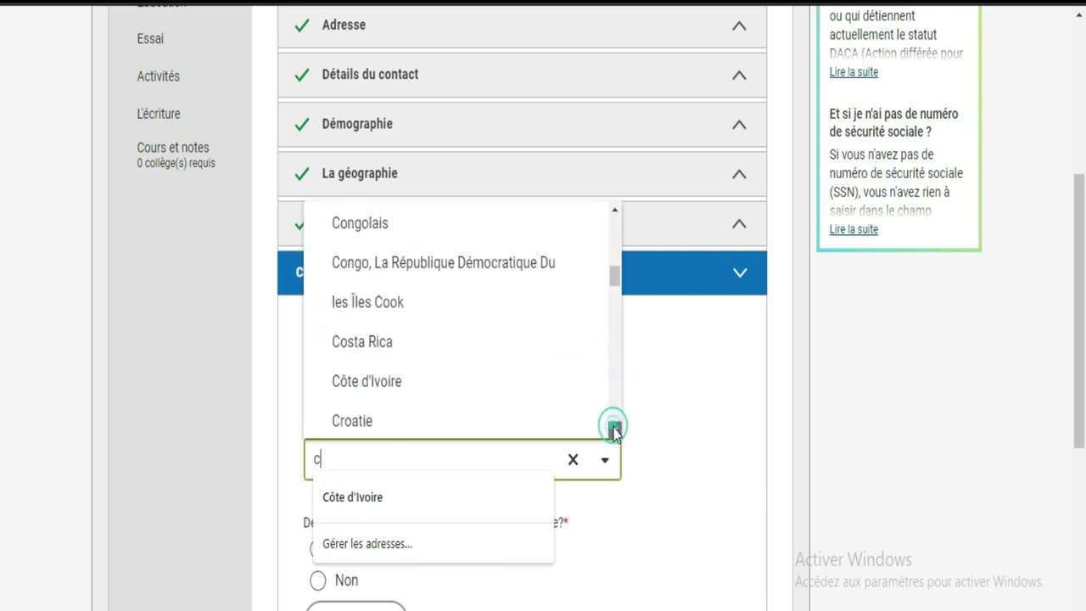
{"action": "left_click", "coordinate": [464, 378]}
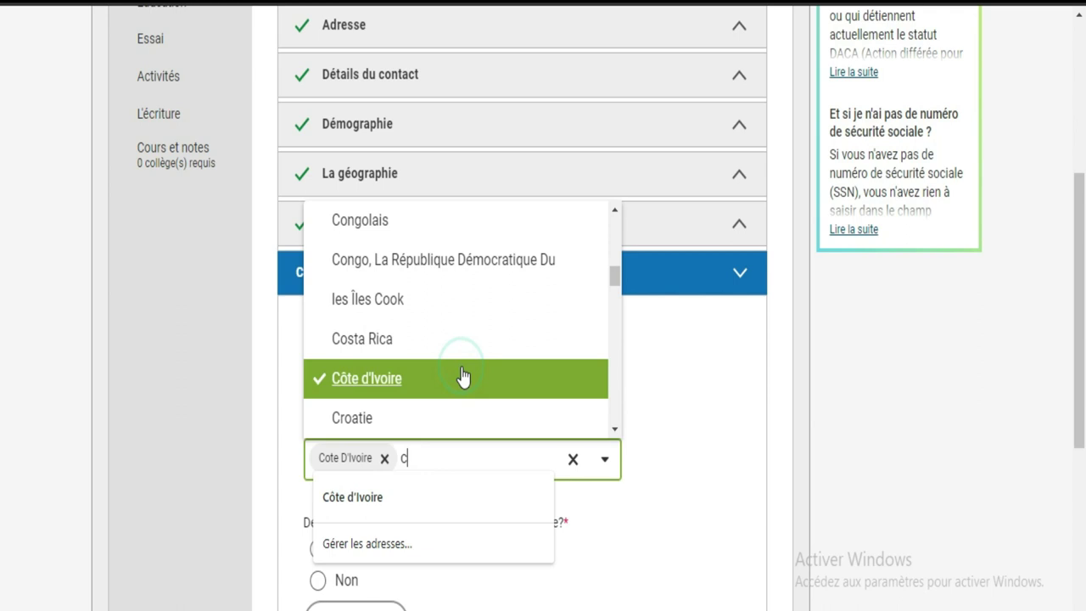
{"action": "left_click", "coordinate": [654, 516]}
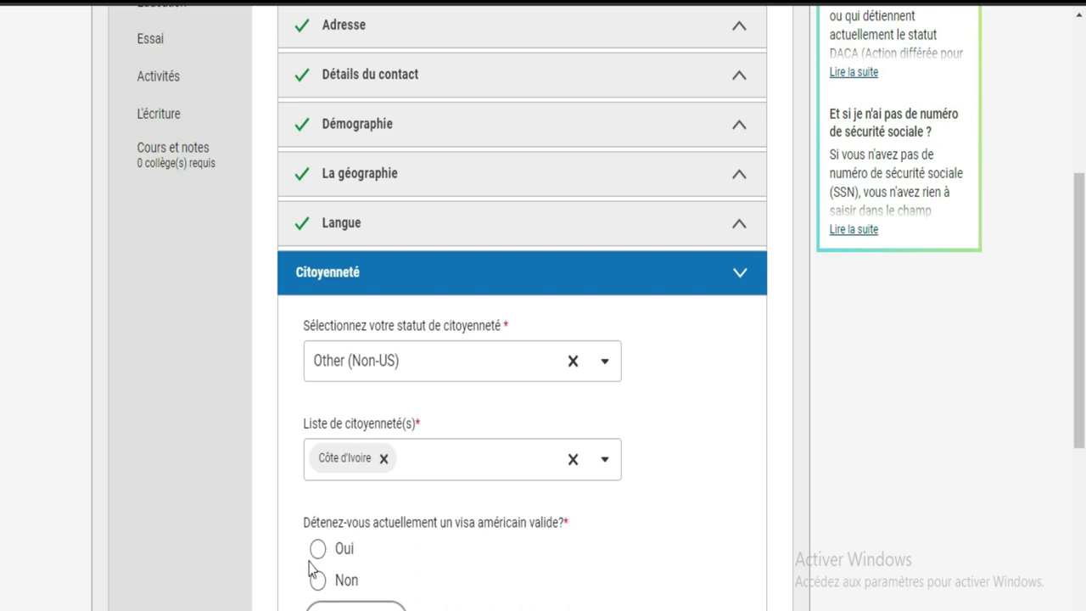
Answer Non to holding a valid US visa, choose F-1 Student as intended visa, and save
{"action": "left_click", "coordinate": [316, 586]}
{"action": "left_click_drag", "start_coordinate": [1083, 309], "coordinate": [1082, 452]}
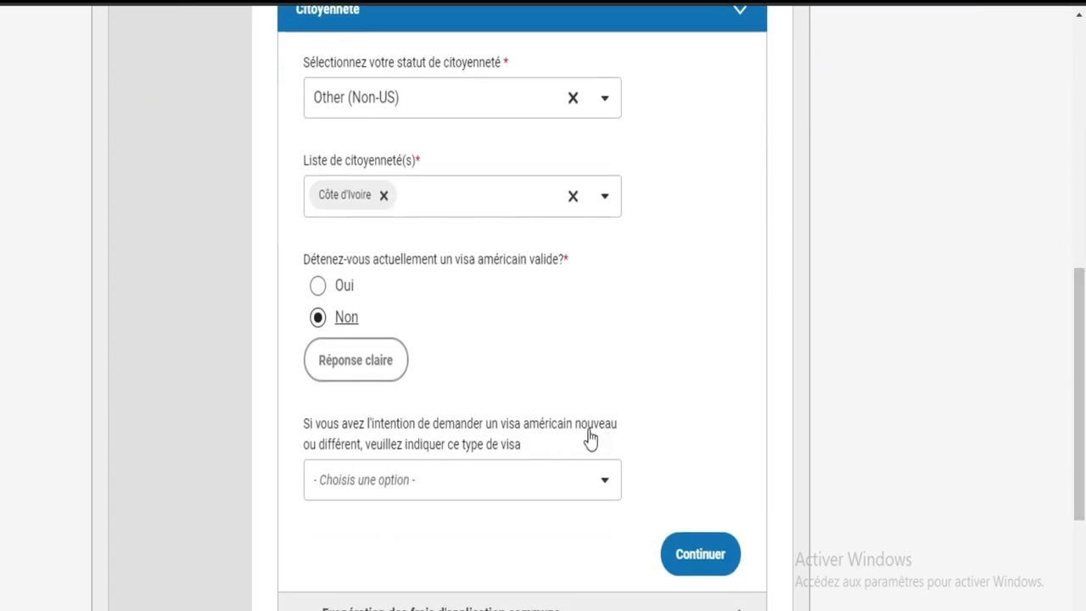
{"action": "left_click", "coordinate": [597, 482]}
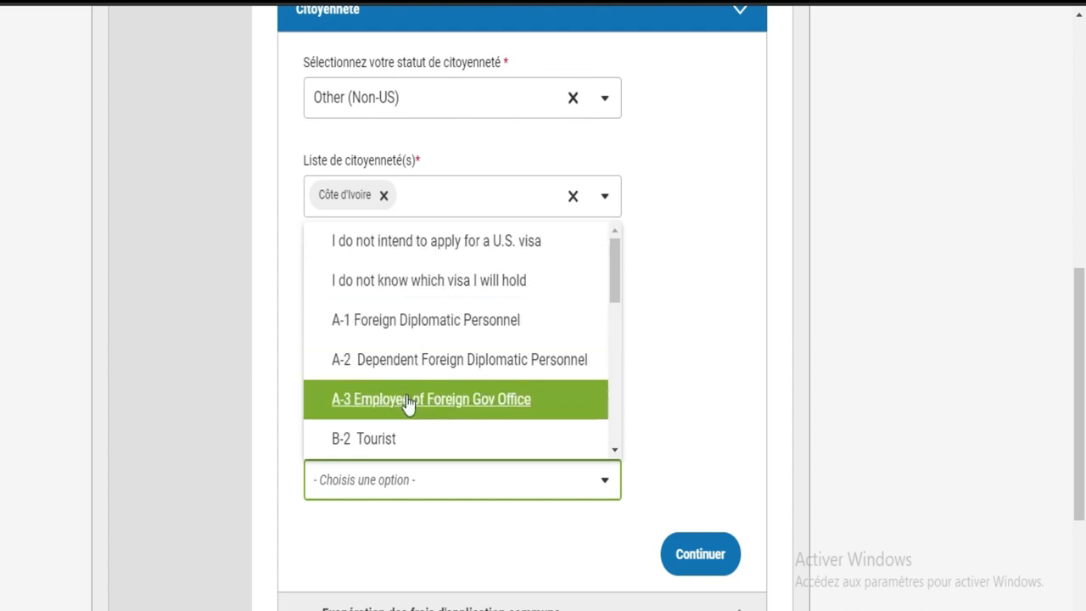
{"action": "left_click_drag", "start_coordinate": [614, 291], "coordinate": [614, 337]}
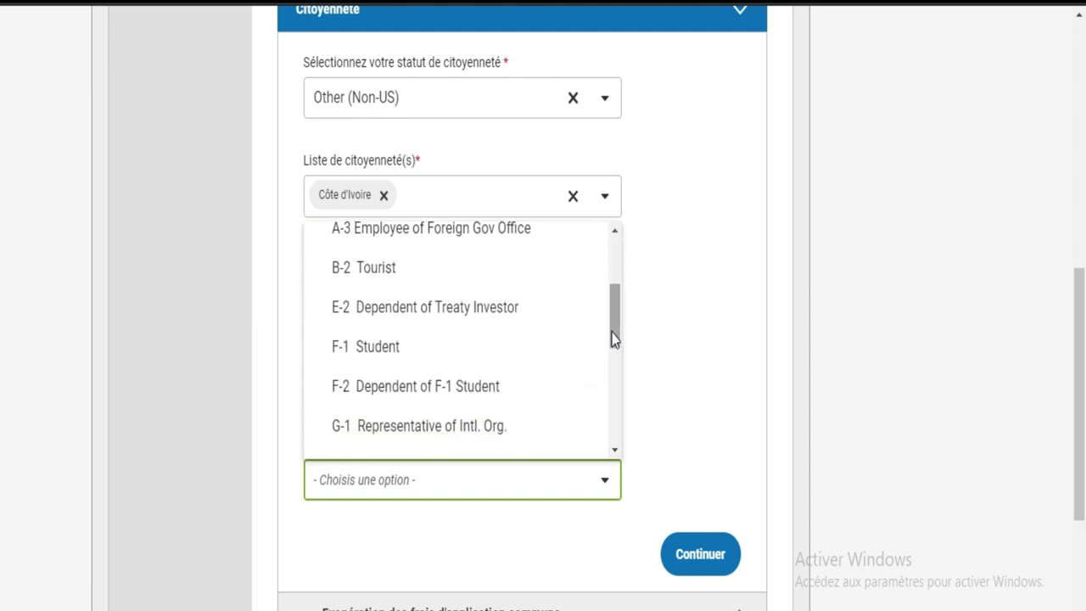
{"action": "left_click", "coordinate": [525, 360]}
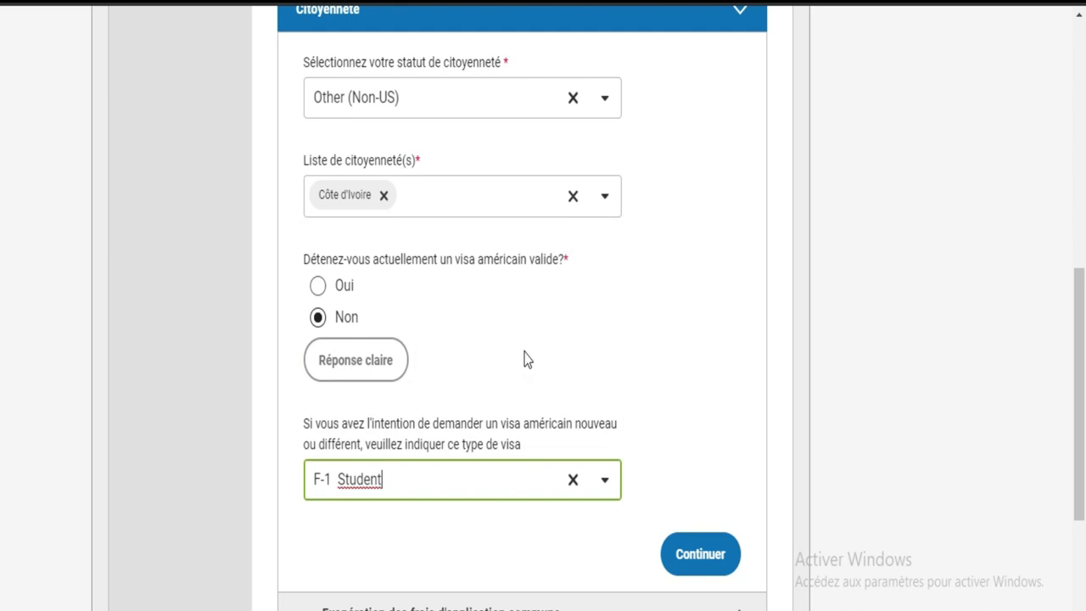
{"action": "left_click", "coordinate": [716, 568]}
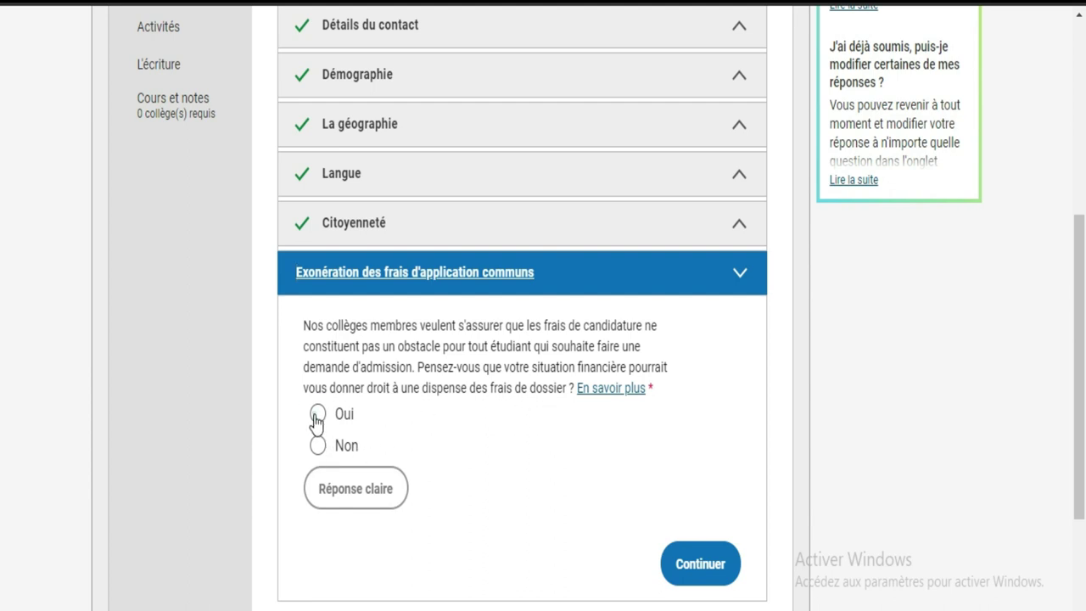
Answer Oui to the fee waiver question and review the economic-need indicators revealed below
{"action": "left_click", "coordinate": [316, 416]}
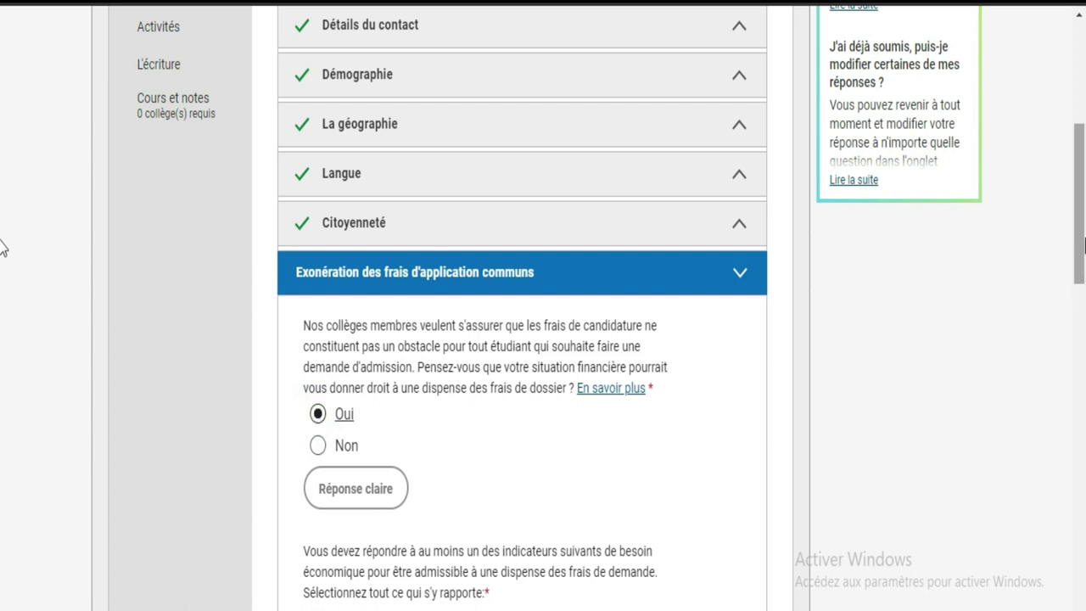
{"action": "scroll", "coordinate": [2, 303], "scroll_direction": "down", "scroll_amount": 2}
{"action": "scroll", "coordinate": [2, 303], "scroll_direction": "down", "scroll_amount": 5}
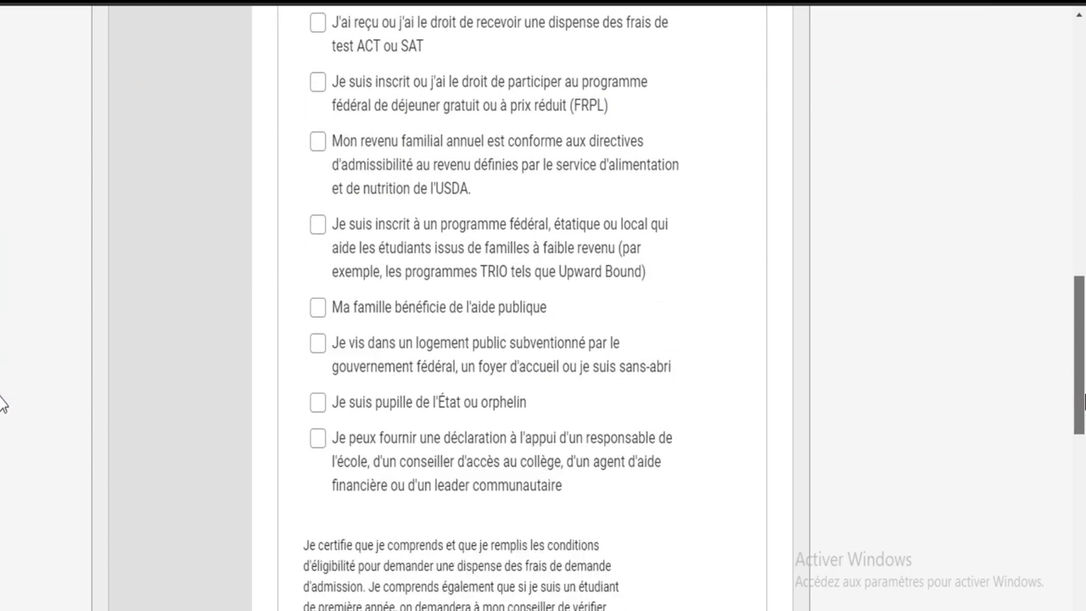
{"action": "scroll", "coordinate": [3, 305], "scroll_direction": "up", "scroll_amount": 5}
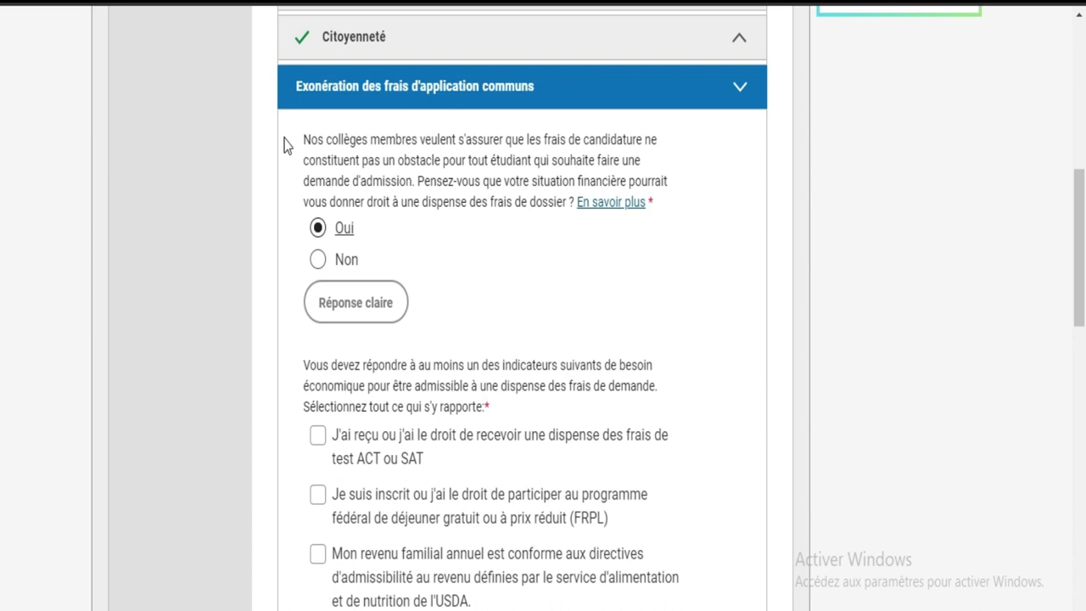
{"action": "left_click_drag", "start_coordinate": [284, 139], "coordinate": [689, 209]}
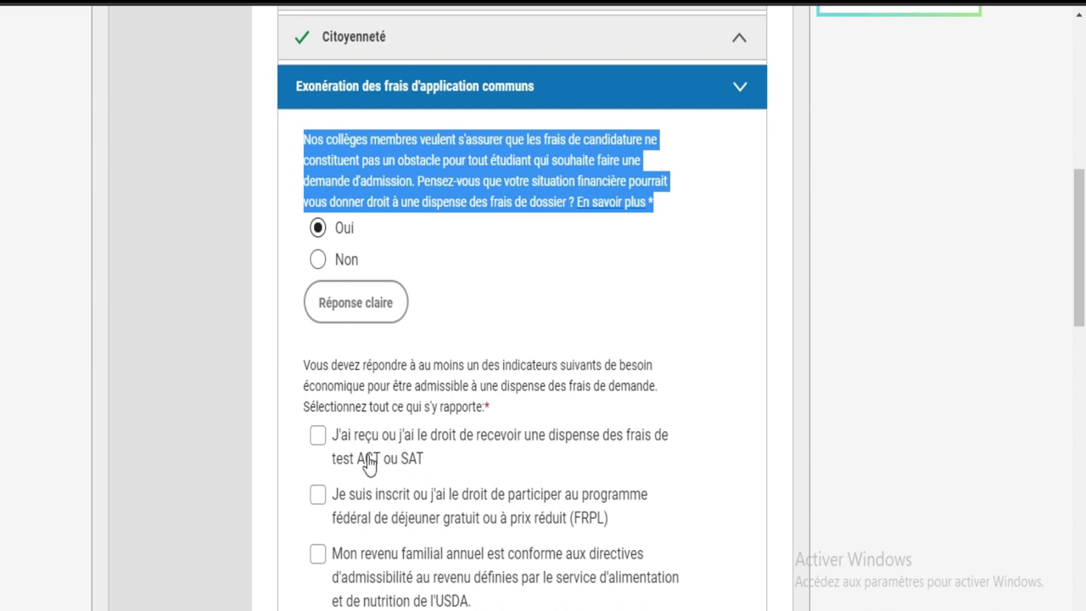
Tick the free or reduced-price lunch, low-income federal program and public aid fee waiver indicators
{"action": "left_click", "coordinate": [320, 496]}
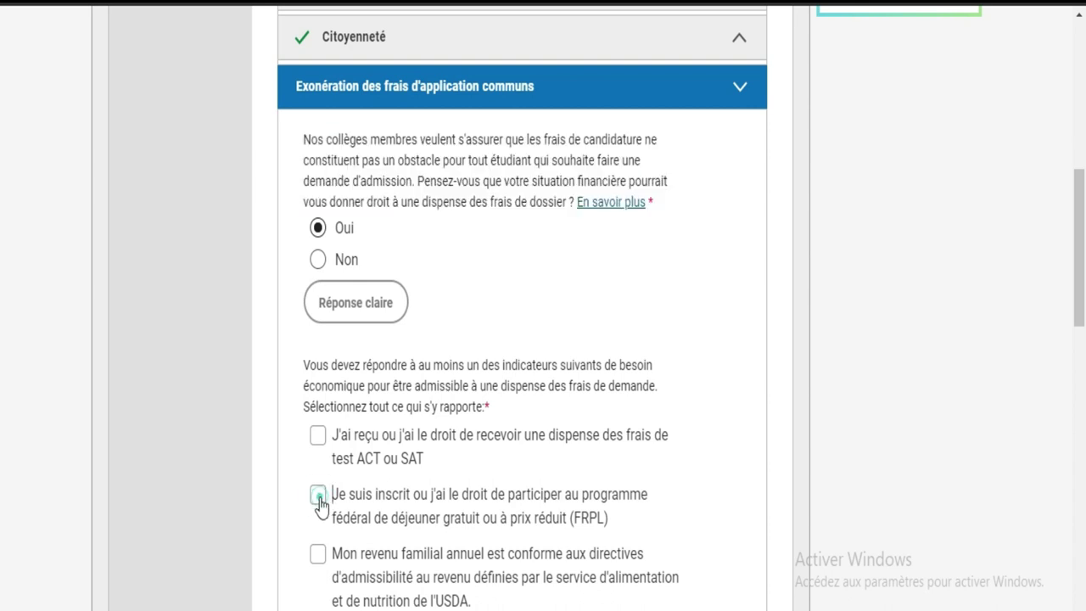
{"action": "scroll", "coordinate": [2, 288], "scroll_direction": "down", "scroll_amount": 3}
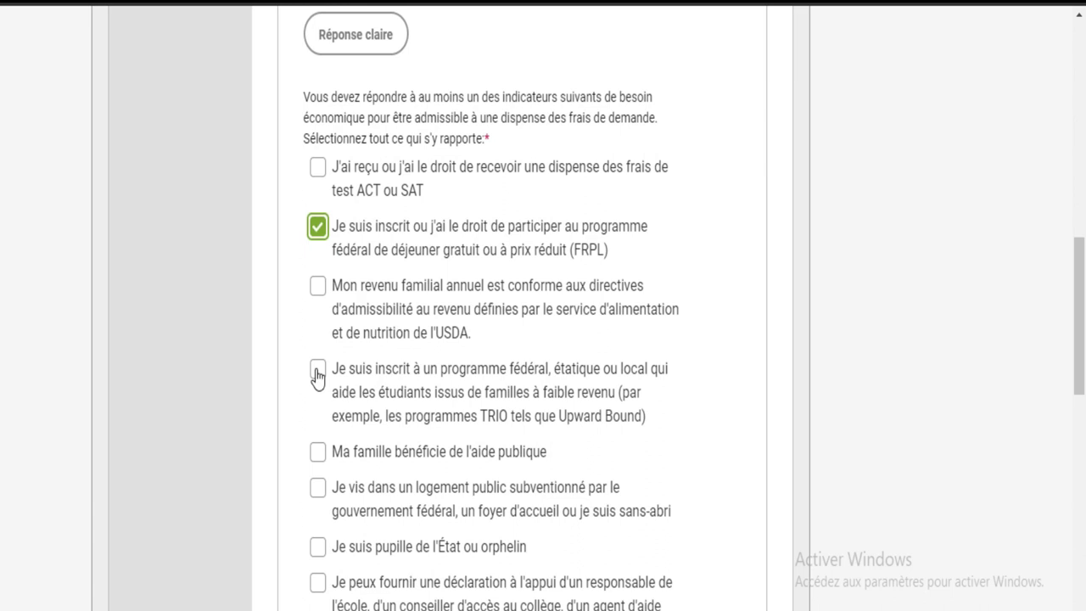
{"action": "left_click", "coordinate": [317, 373]}
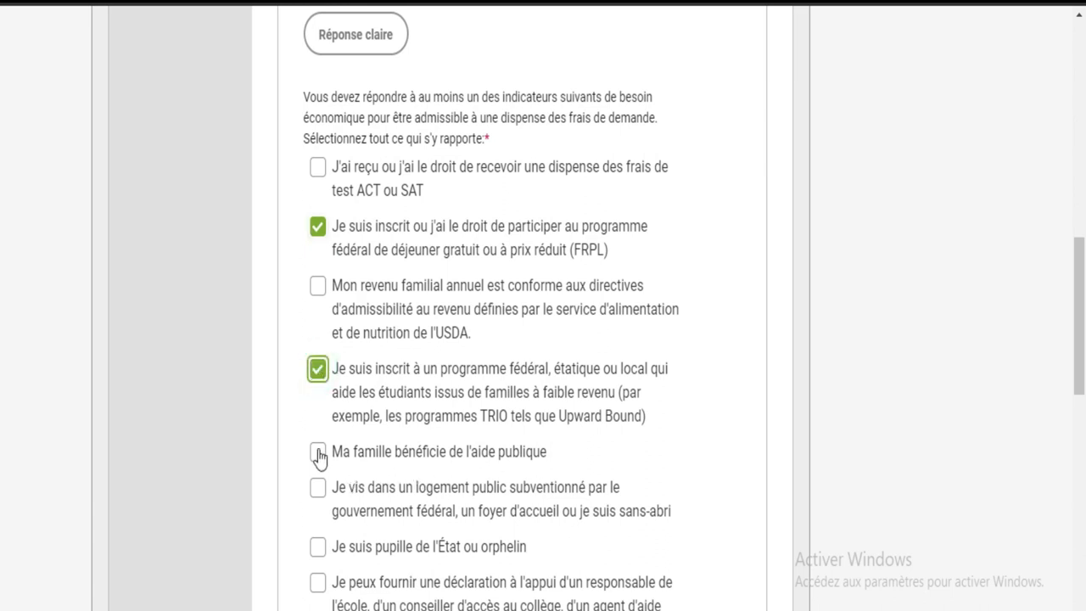
{"action": "left_click", "coordinate": [317, 453]}
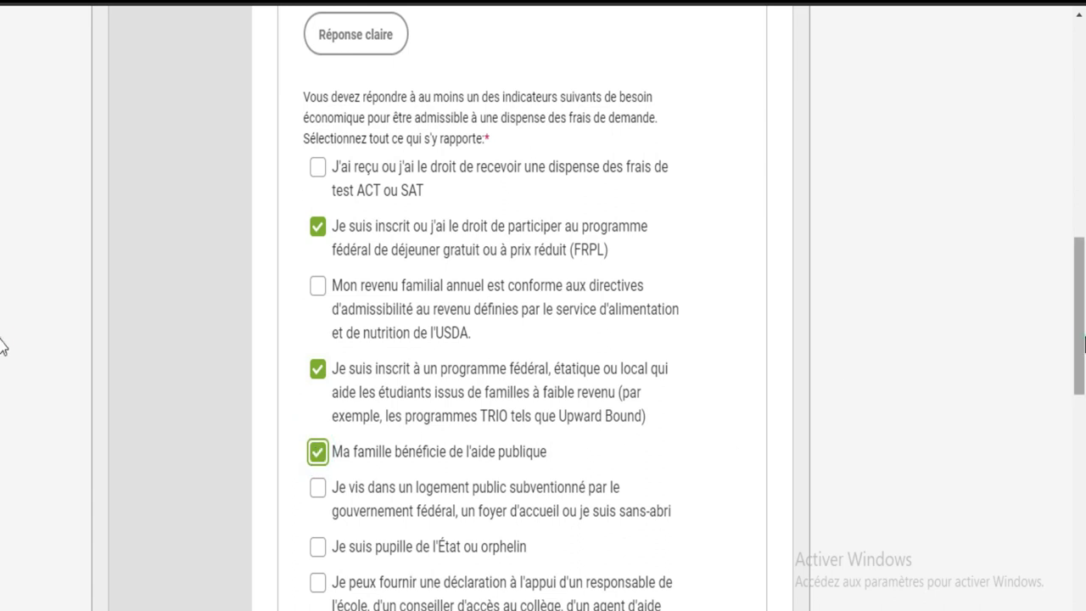
{"action": "scroll", "coordinate": [2, 347], "scroll_direction": "down", "scroll_amount": 3}
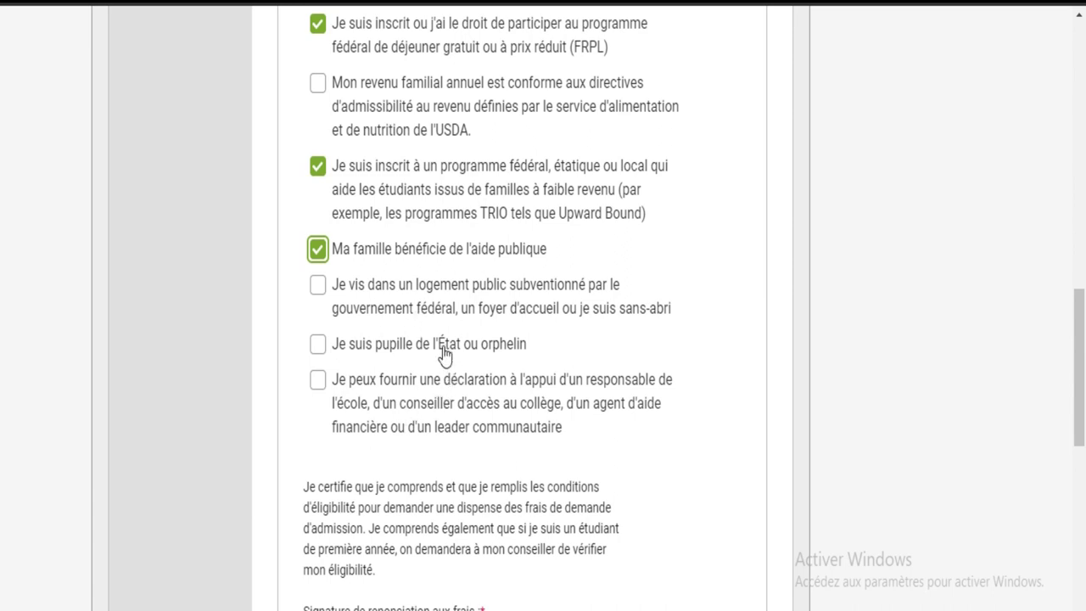
{"action": "scroll", "coordinate": [2, 371], "scroll_direction": "down", "scroll_amount": 2}
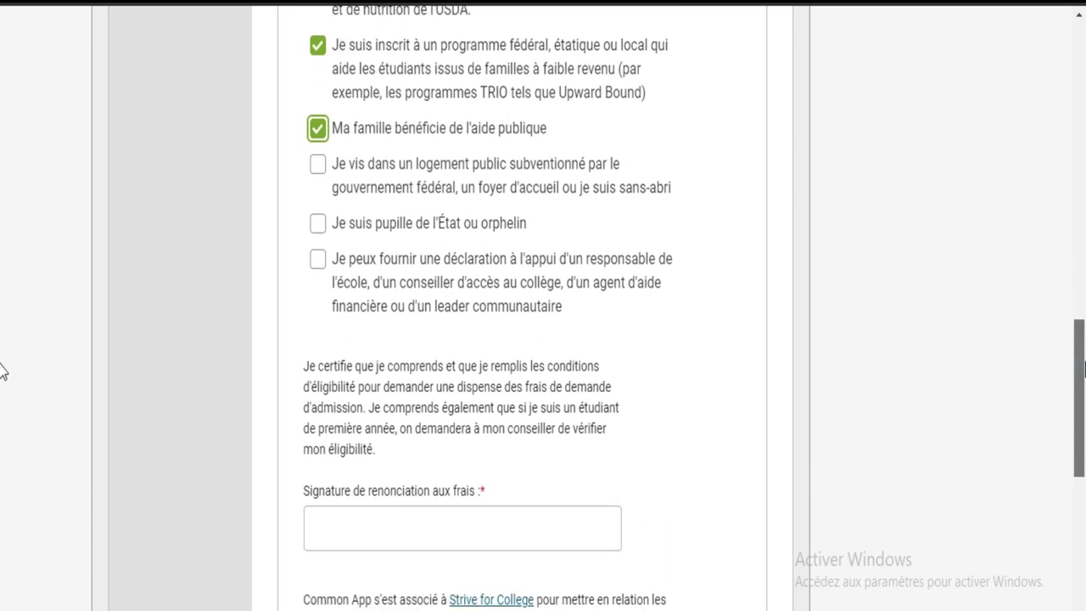
{"action": "scroll", "coordinate": [3, 371], "scroll_direction": "down", "scroll_amount": 1}
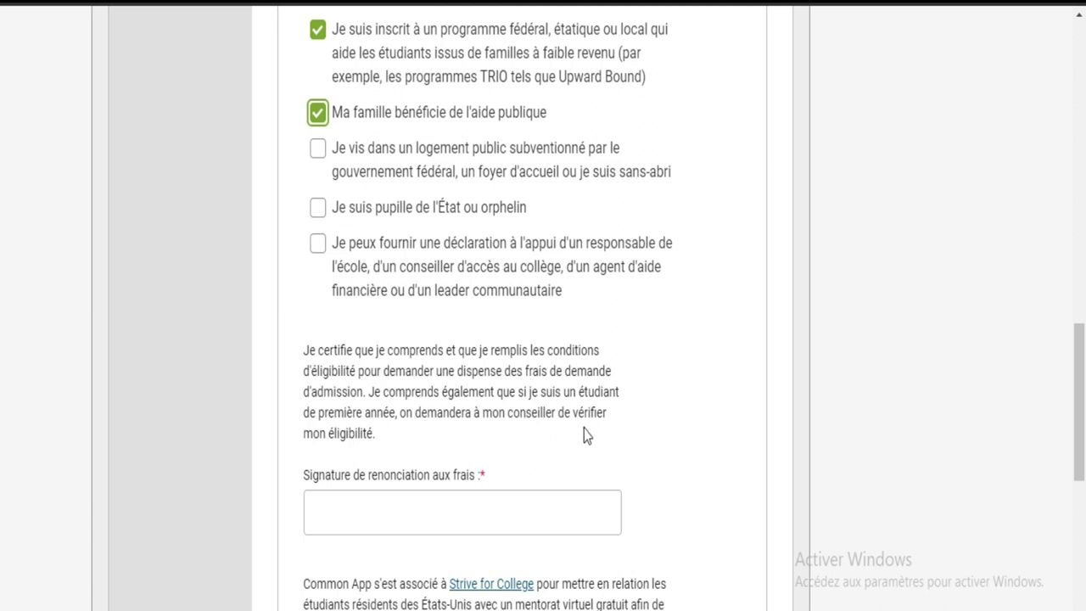
Sign the fee waiver with the applicant's name, dismissing the autofill suggestions
{"action": "left_click", "coordinate": [353, 505]}
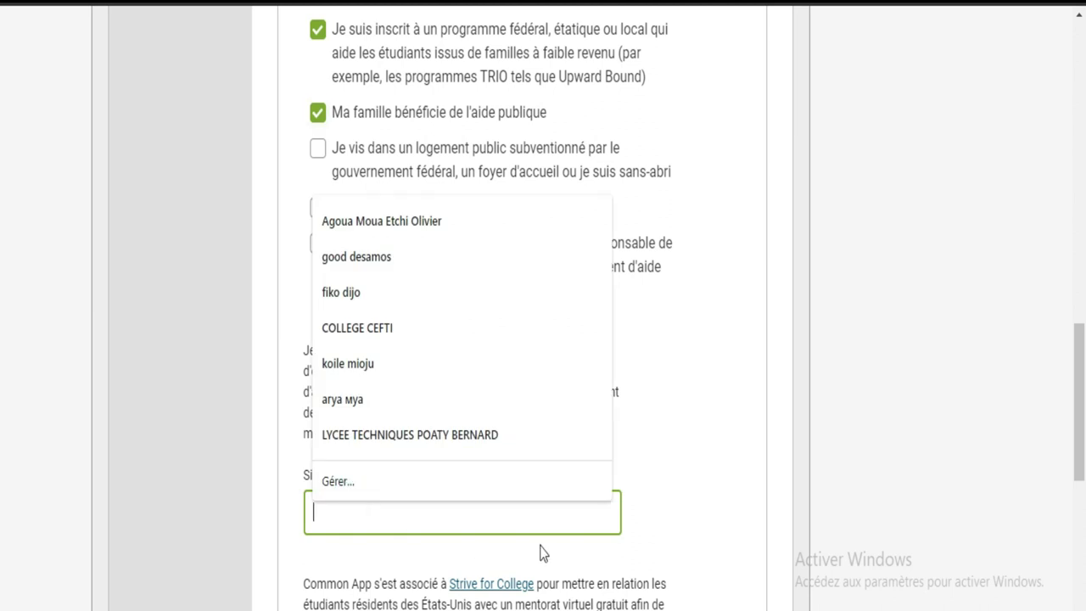
{"action": "left_click", "coordinate": [639, 544]}
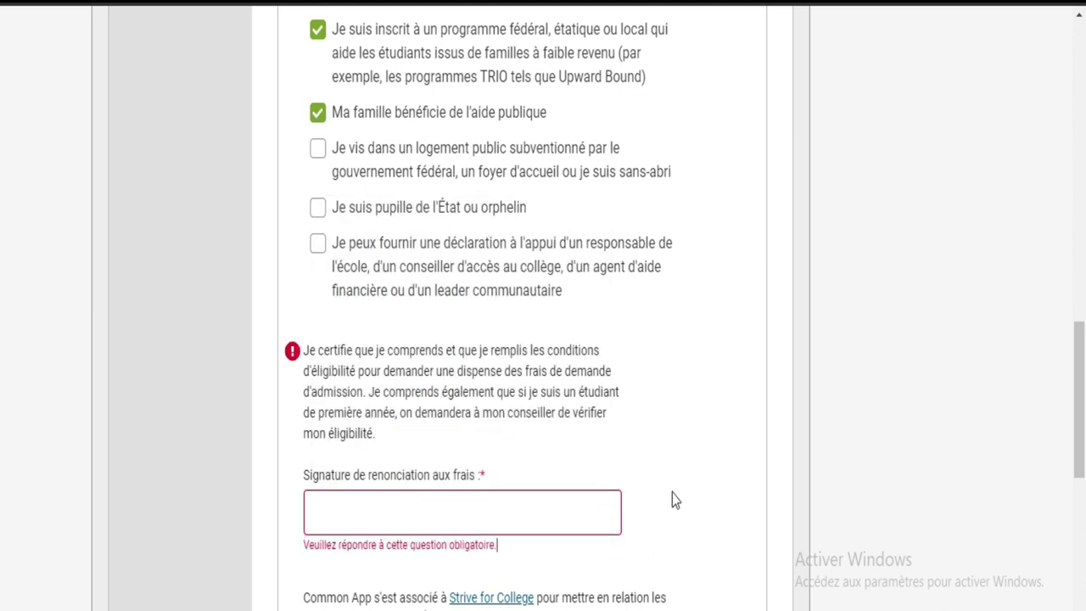
{"action": "left_click", "coordinate": [560, 504]}
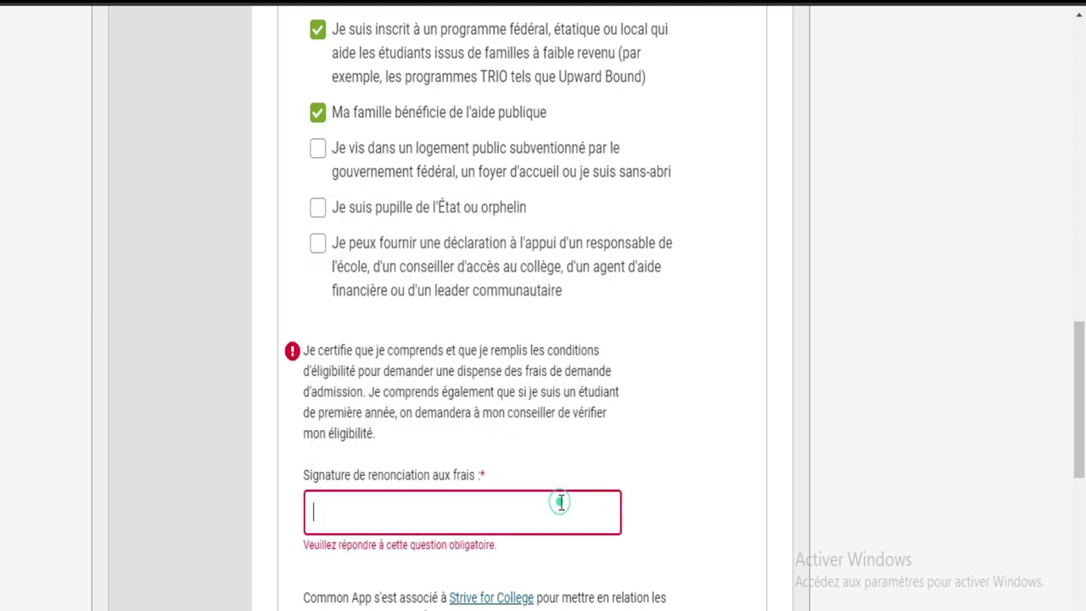
{"action": "left_click", "coordinate": [698, 484]}
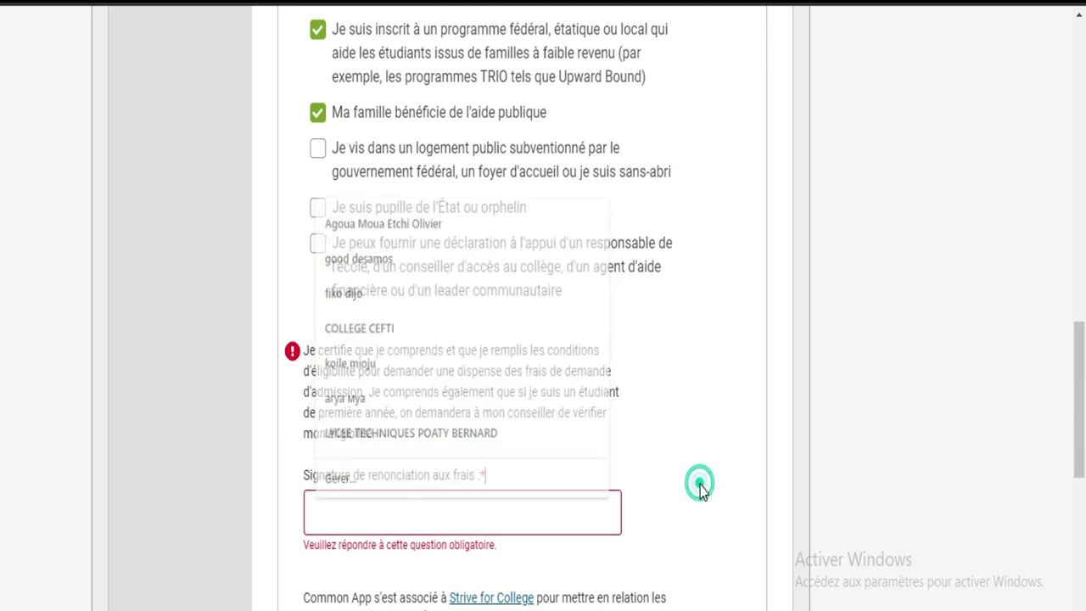
{"action": "scroll", "coordinate": [671, 315], "scroll_direction": "down", "scroll_amount": 4}
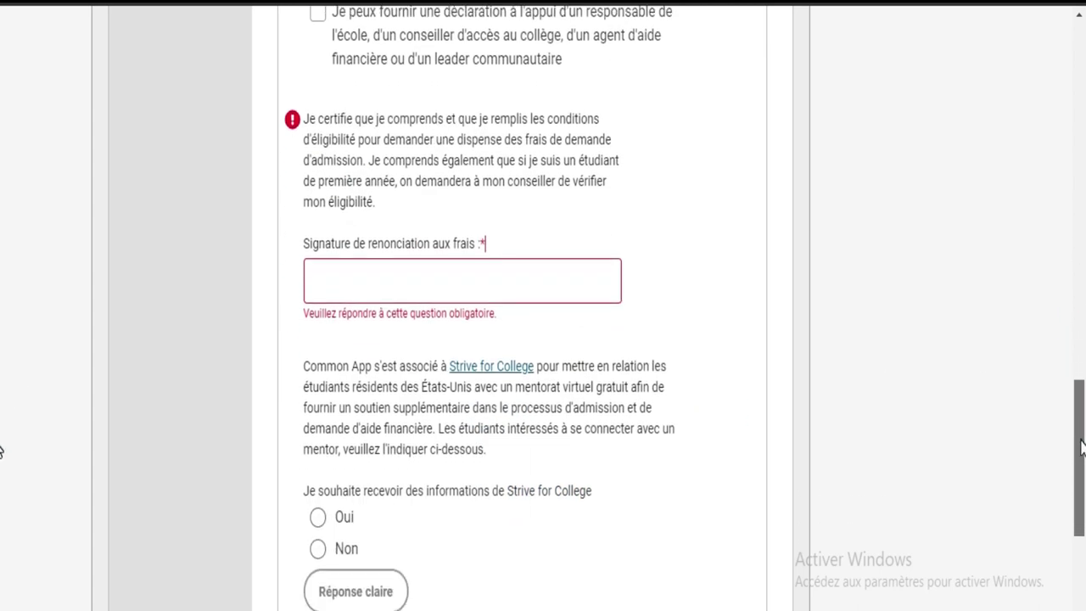
{"action": "left_click", "coordinate": [488, 216]}
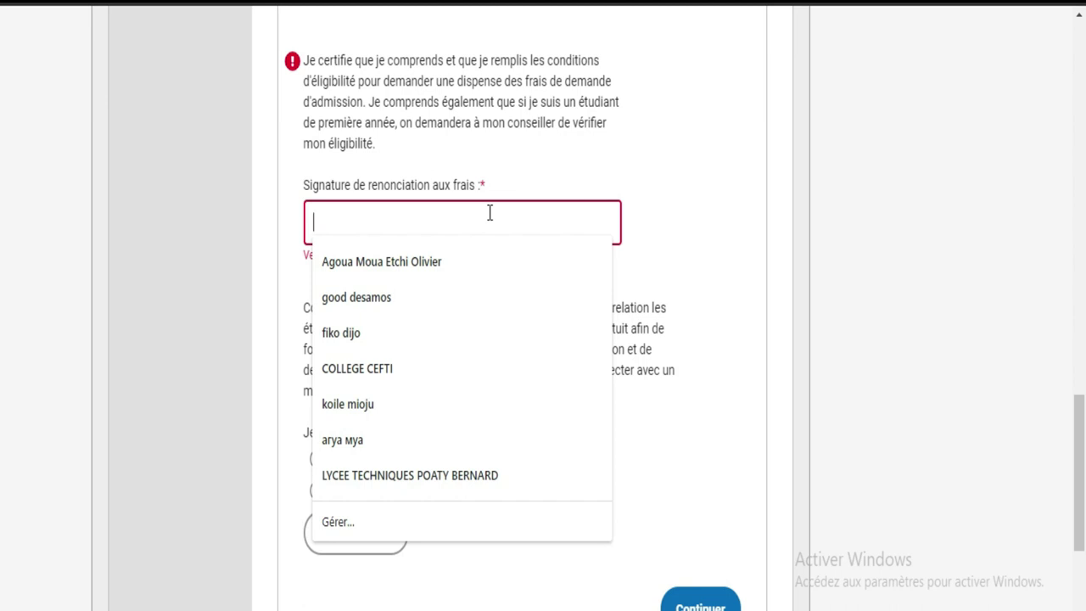
{"action": "type", "text": "loic"}
{"action": "left_click", "coordinate": [697, 388]}
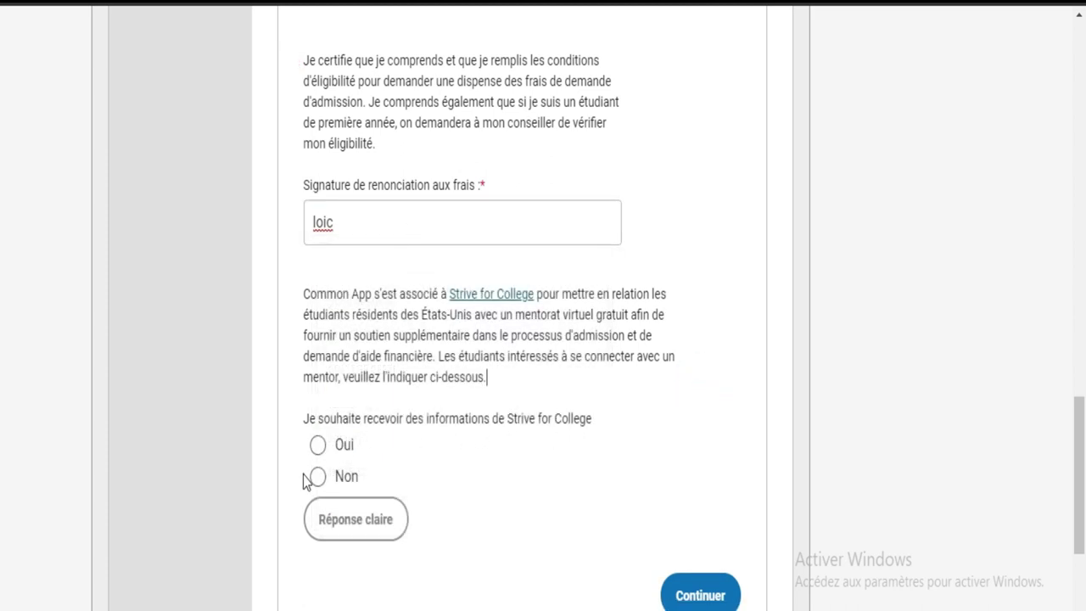
Answer Oui to receiving information from Strive for College
{"action": "left_click", "coordinate": [318, 445]}
{"action": "scroll", "coordinate": [3, 436], "scroll_direction": "down", "scroll_amount": 3}
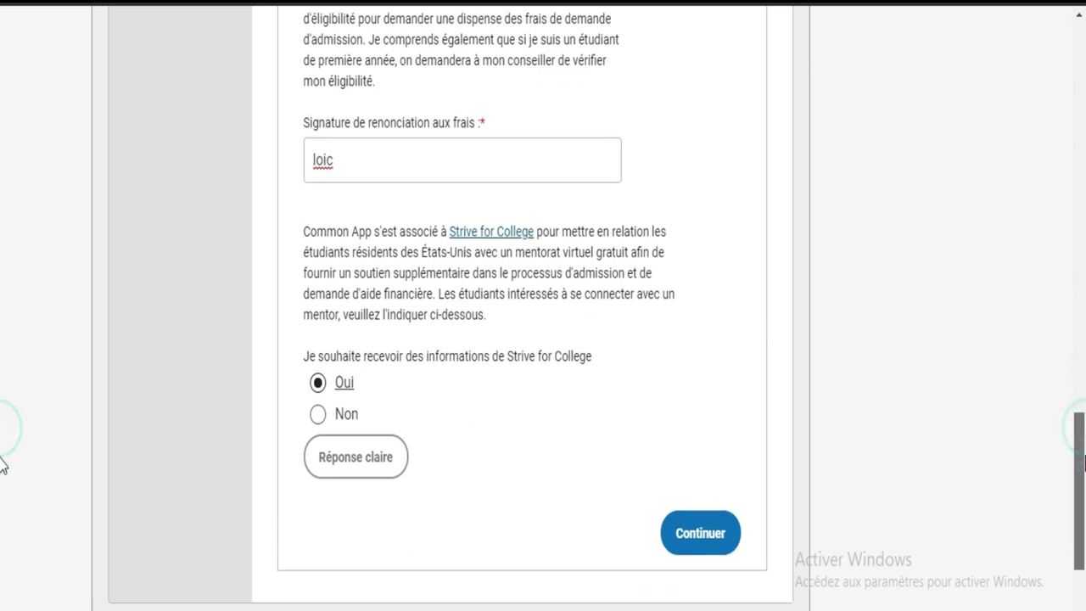
{"action": "scroll", "coordinate": [3, 498], "scroll_direction": "up", "scroll_amount": 5}
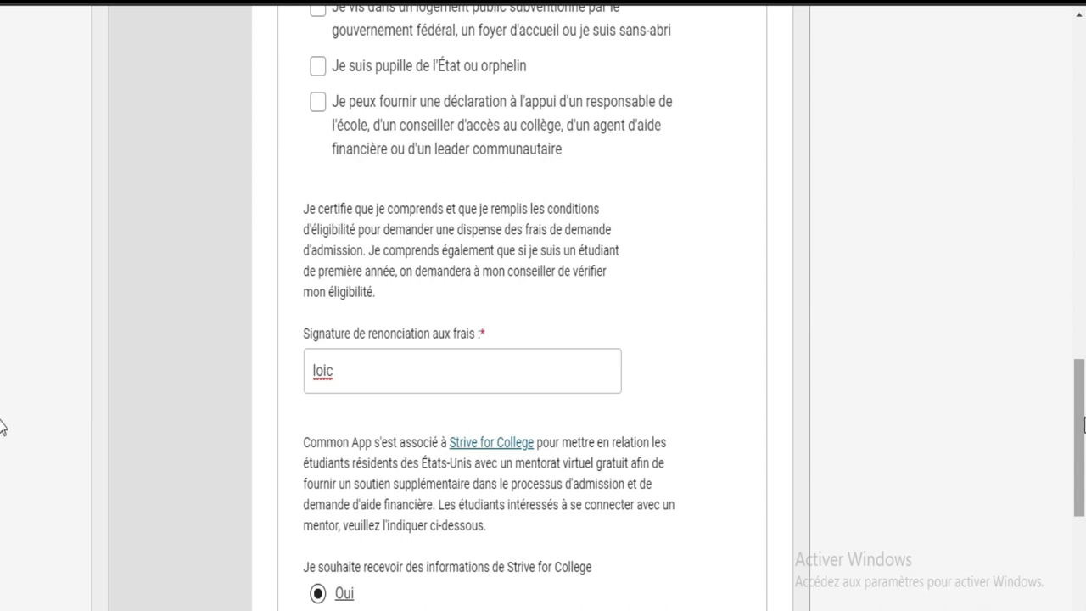
{"action": "scroll", "coordinate": [2, 458], "scroll_direction": "down", "scroll_amount": 4}
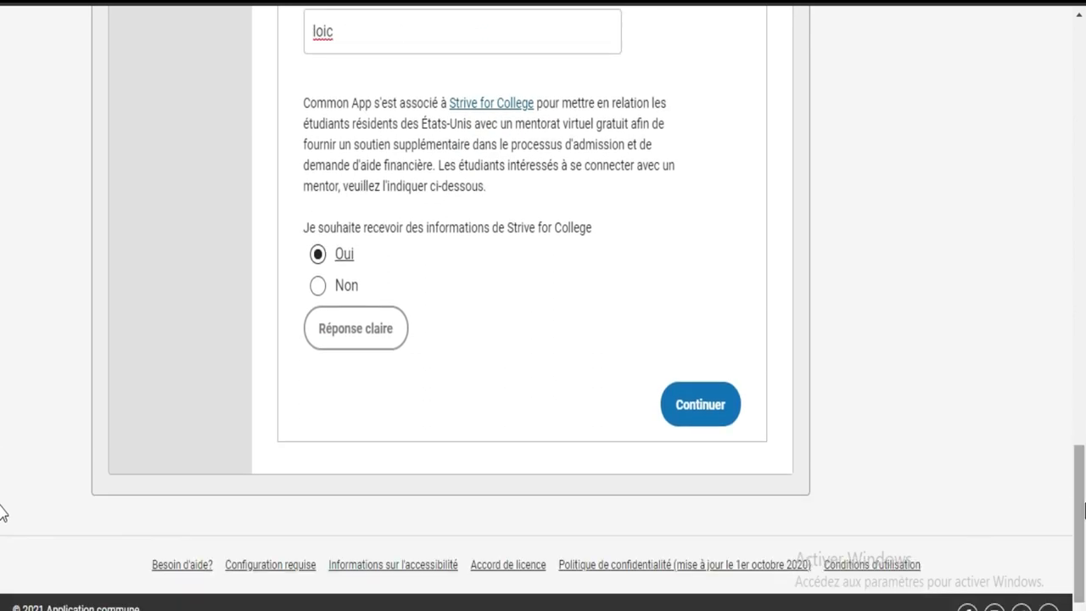
Save the fee waiver answers and continue to the Household questions
{"action": "left_click", "coordinate": [700, 415]}
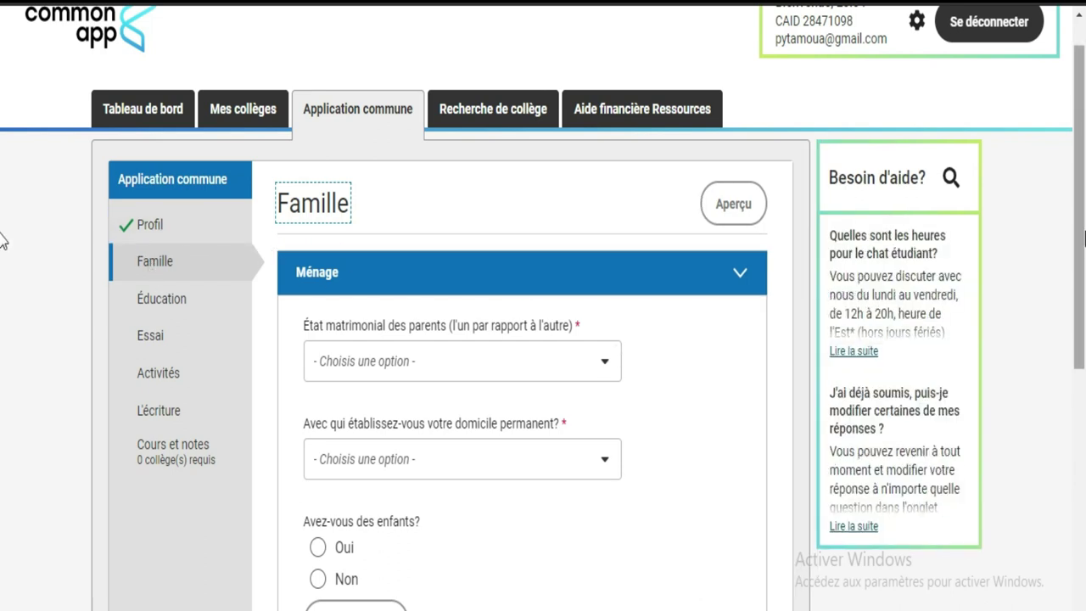
{"action": "scroll", "coordinate": [3, 265], "scroll_direction": "down", "scroll_amount": 2}
{"action": "scroll", "coordinate": [3, 264], "scroll_direction": "down", "scroll_amount": 3}
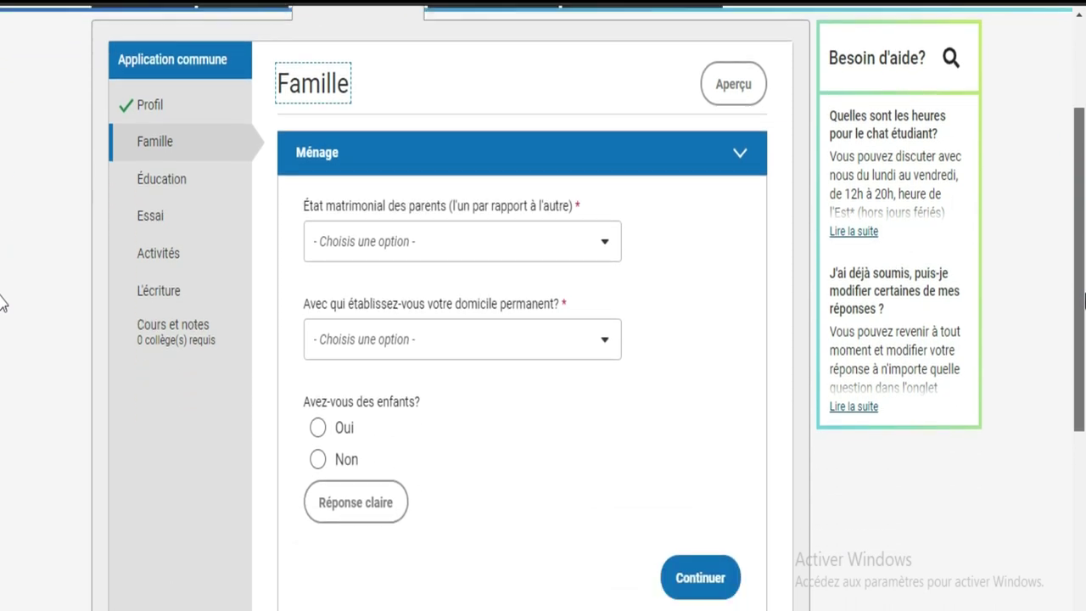
{"action": "scroll", "coordinate": [3, 299], "scroll_direction": "up", "scroll_amount": 1}
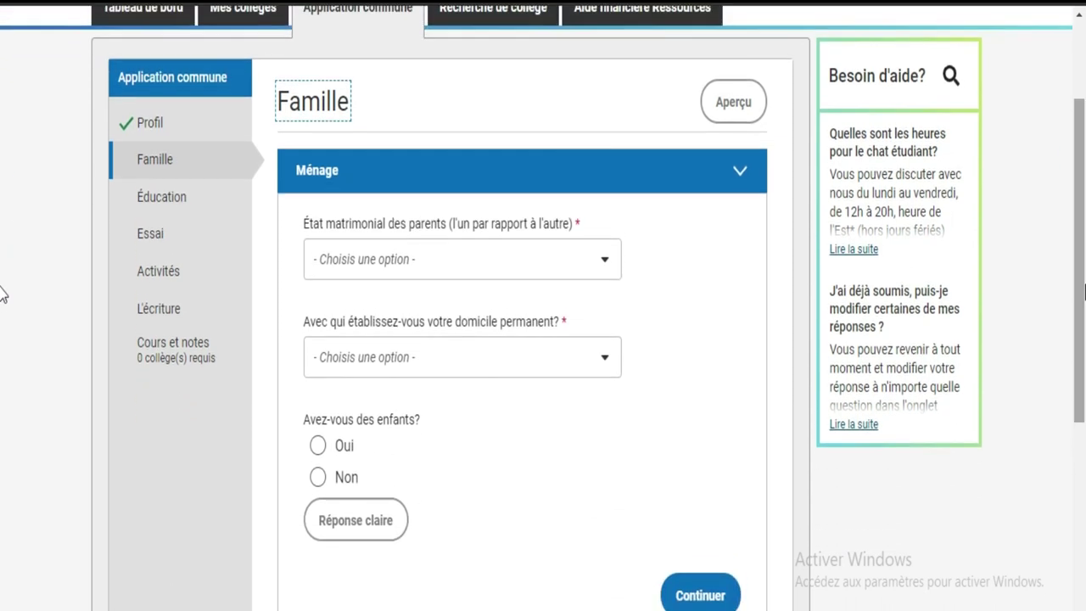
Set parents' marital status to Separated, permanent home with Parent 1, and no children, then continue
{"action": "left_click", "coordinate": [588, 270]}
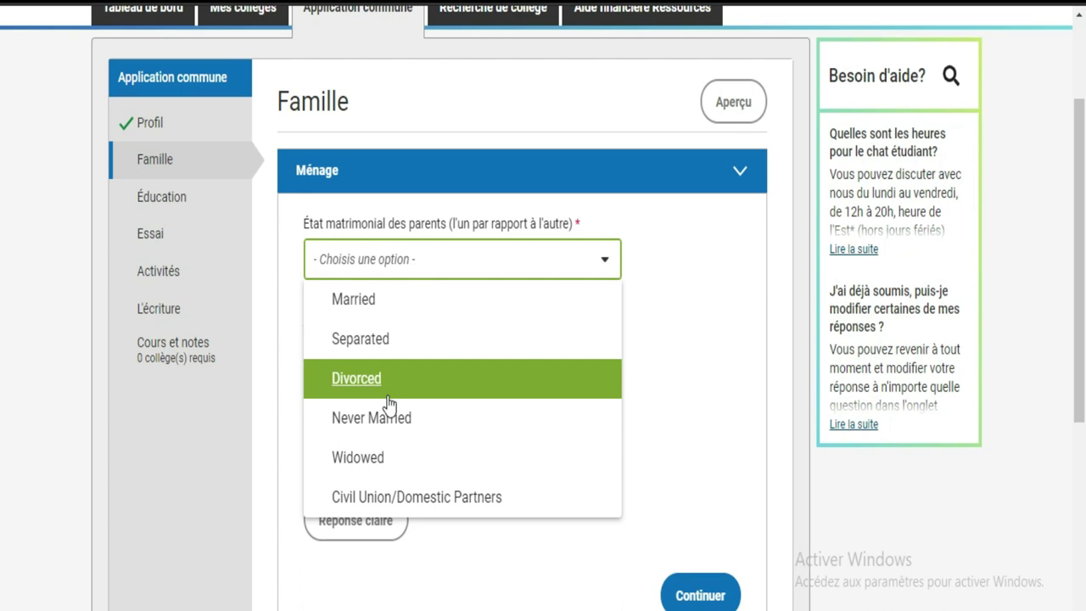
{"action": "left_click", "coordinate": [409, 343]}
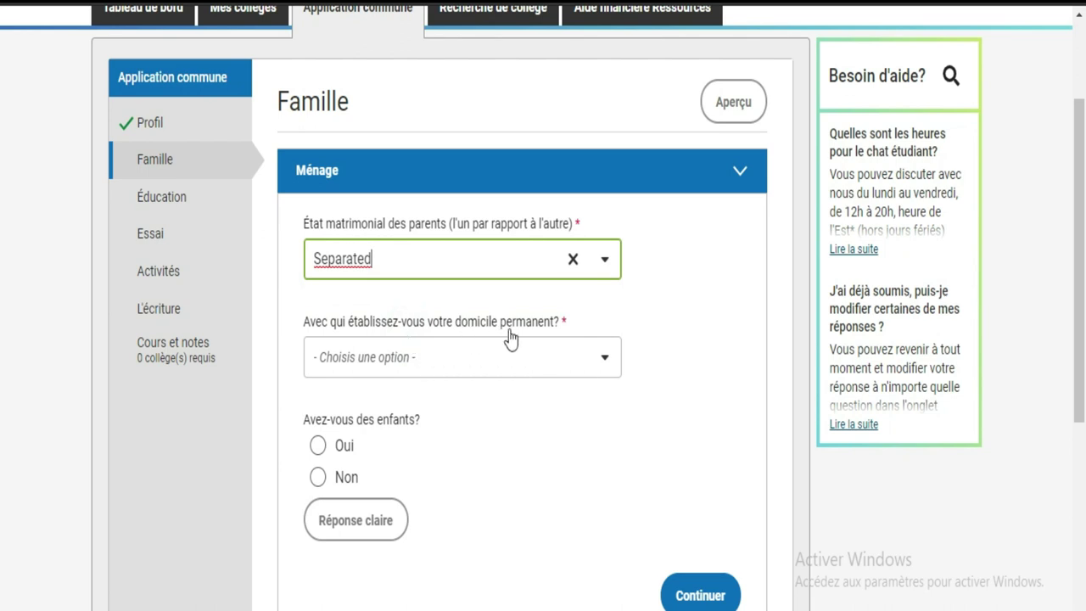
{"action": "left_click", "coordinate": [591, 360]}
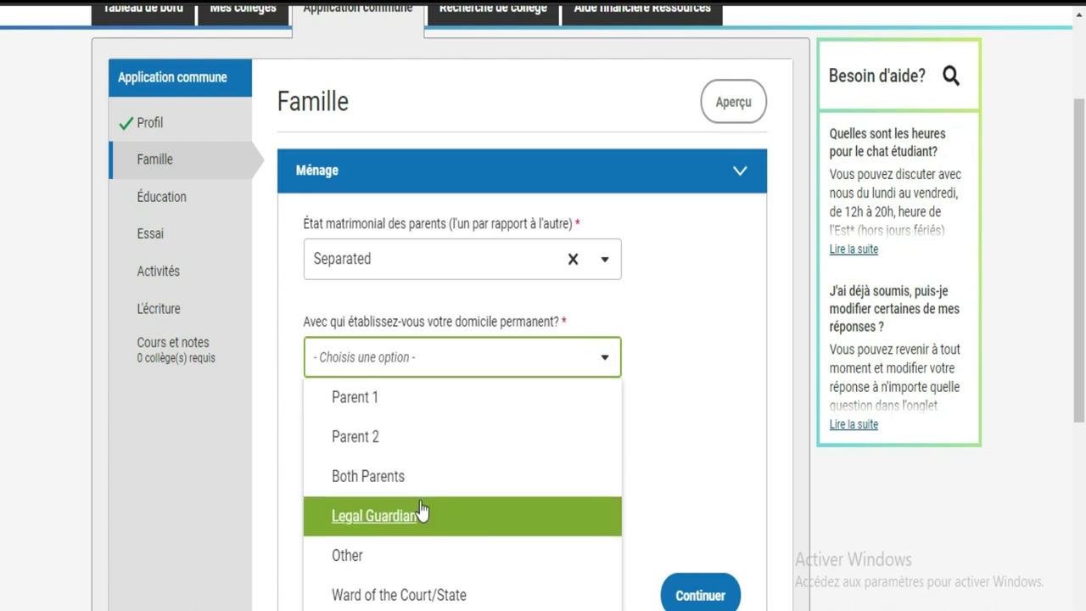
{"action": "left_click", "coordinate": [344, 397]}
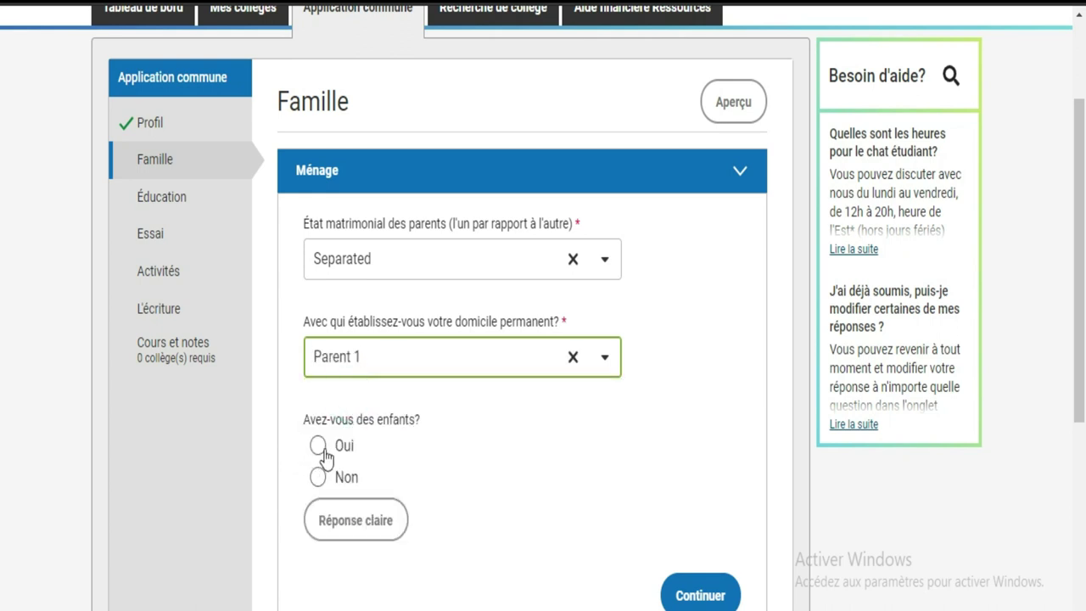
{"action": "left_click", "coordinate": [320, 478]}
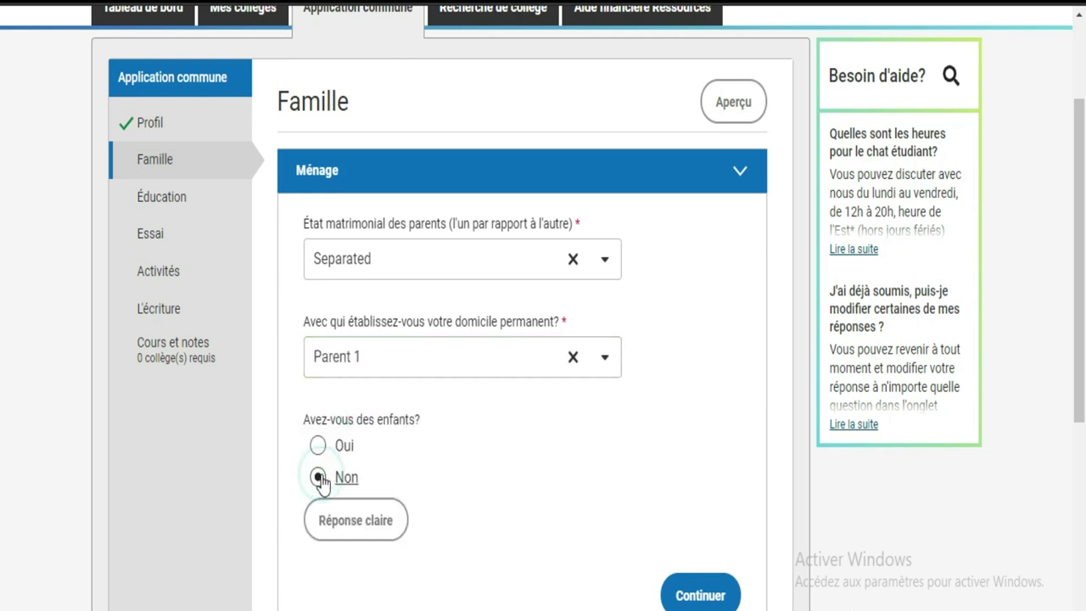
{"action": "left_click", "coordinate": [718, 596]}
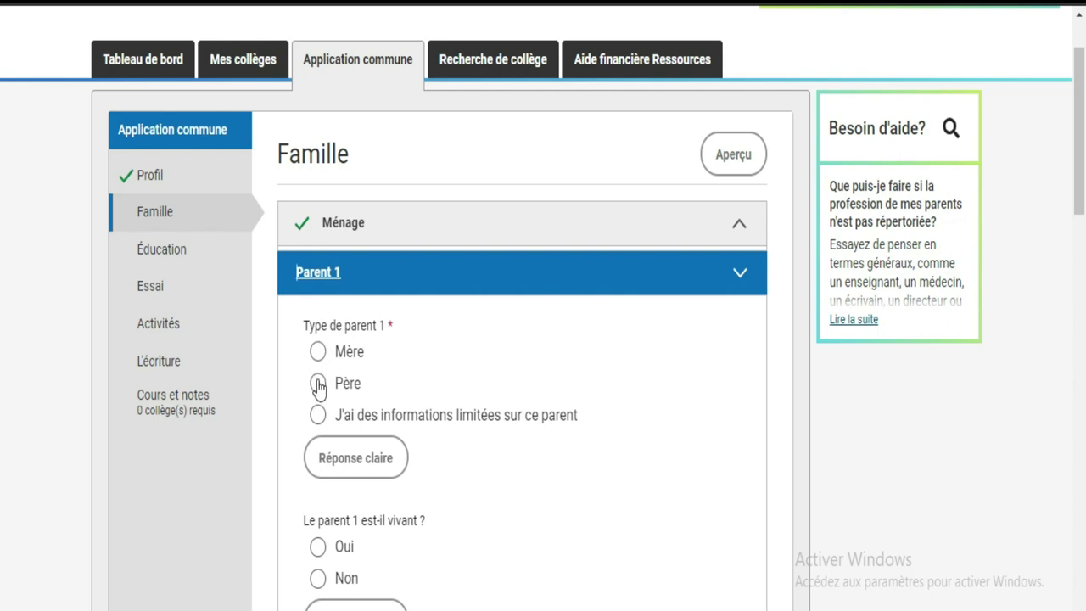
Record Parent 1 as Père, living, with the prefix M., and focus the first-name field
{"action": "left_click", "coordinate": [317, 384]}
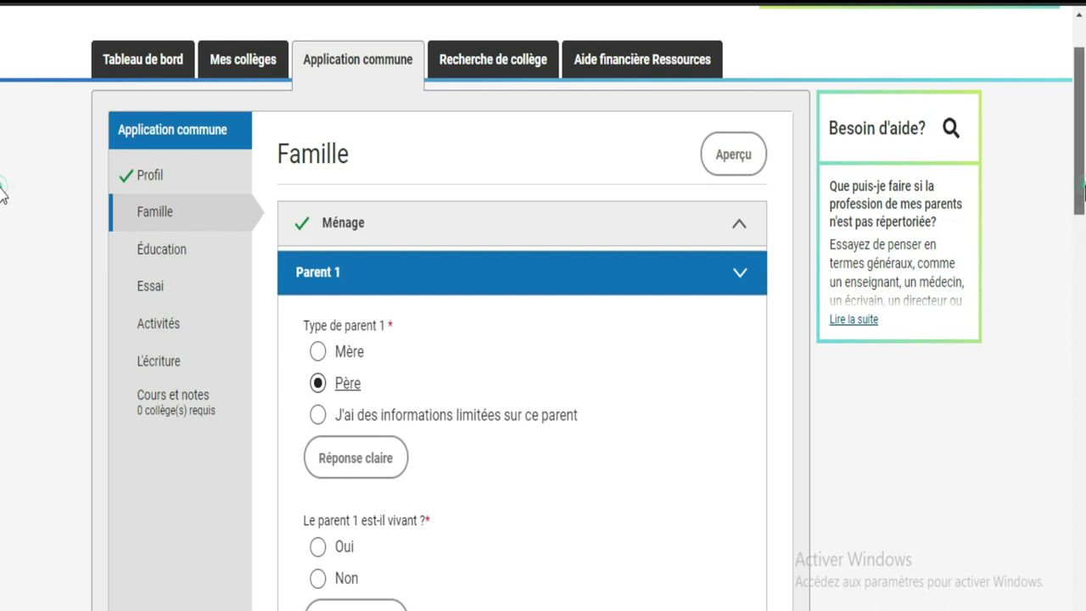
{"action": "scroll", "coordinate": [2, 242], "scroll_direction": "down", "scroll_amount": 3}
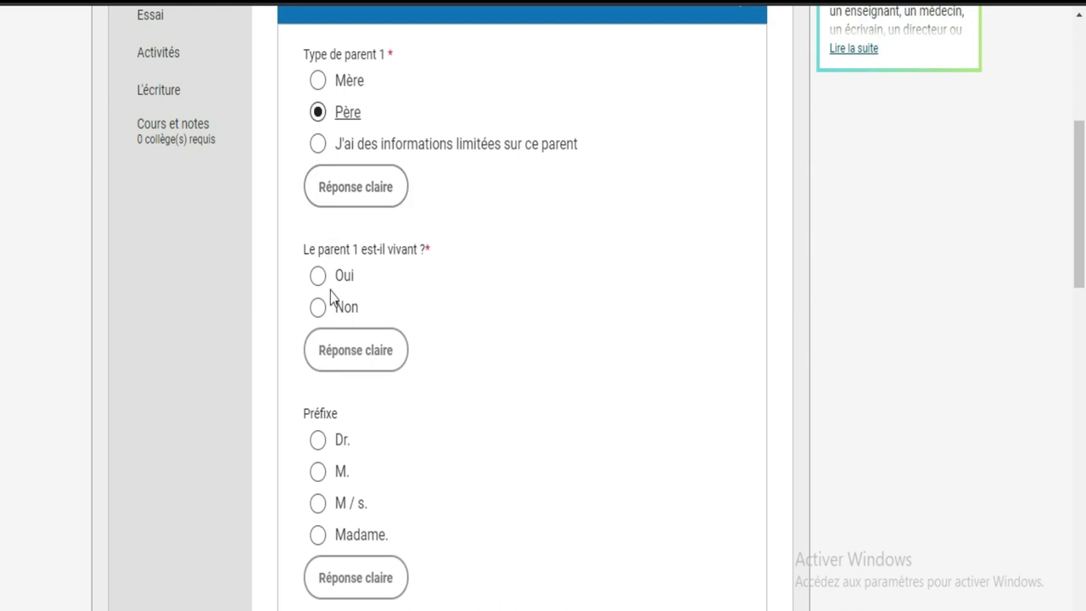
{"action": "left_click", "coordinate": [321, 277]}
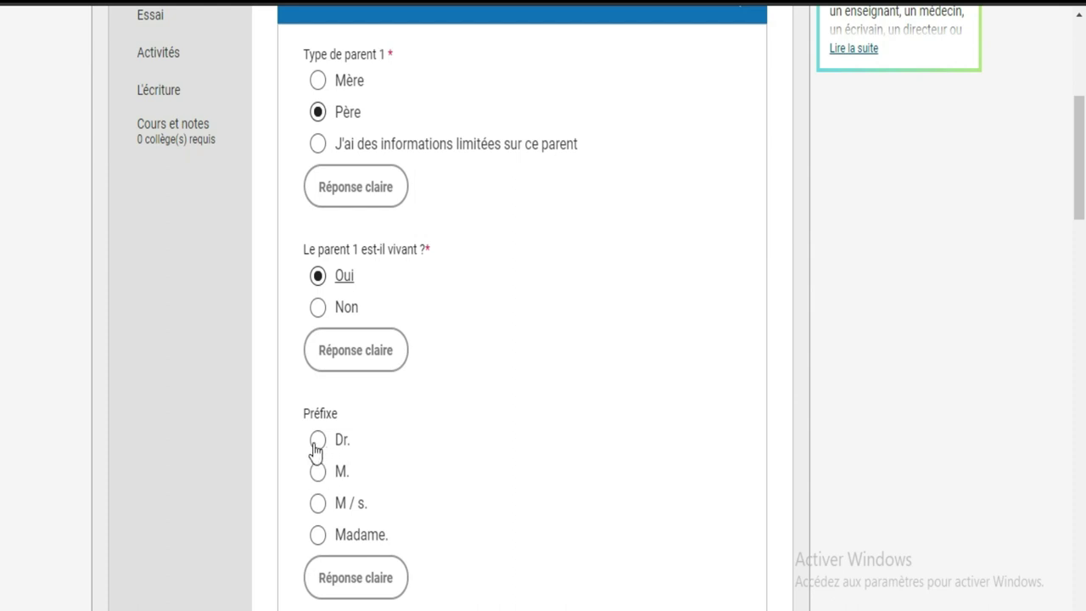
{"action": "left_click", "coordinate": [318, 471]}
{"action": "left_click_drag", "start_coordinate": [1082, 204], "coordinate": [1082, 287]}
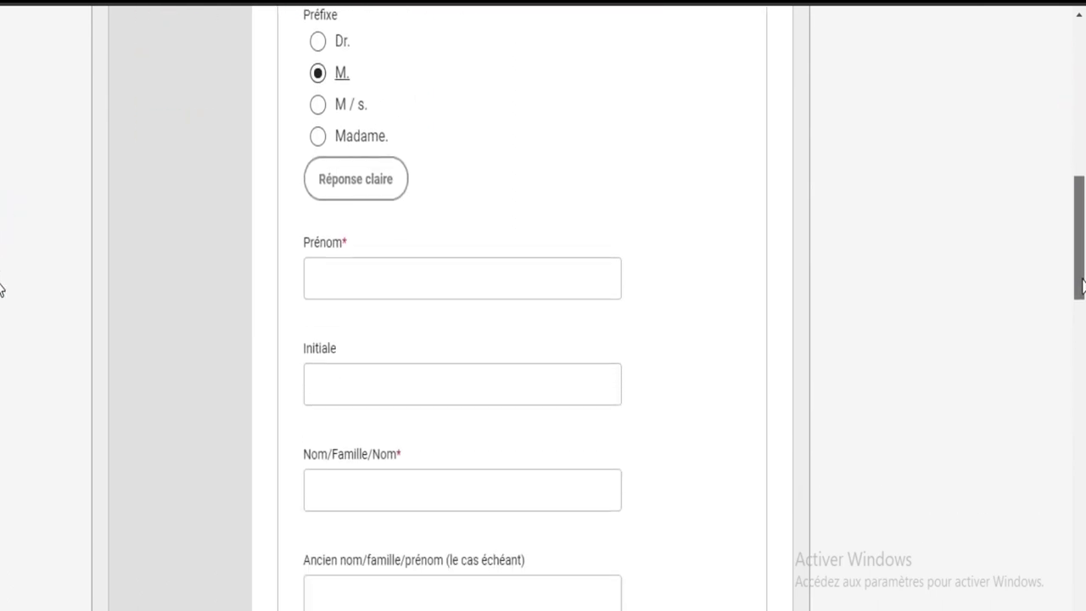
{"action": "left_click", "coordinate": [553, 278]}
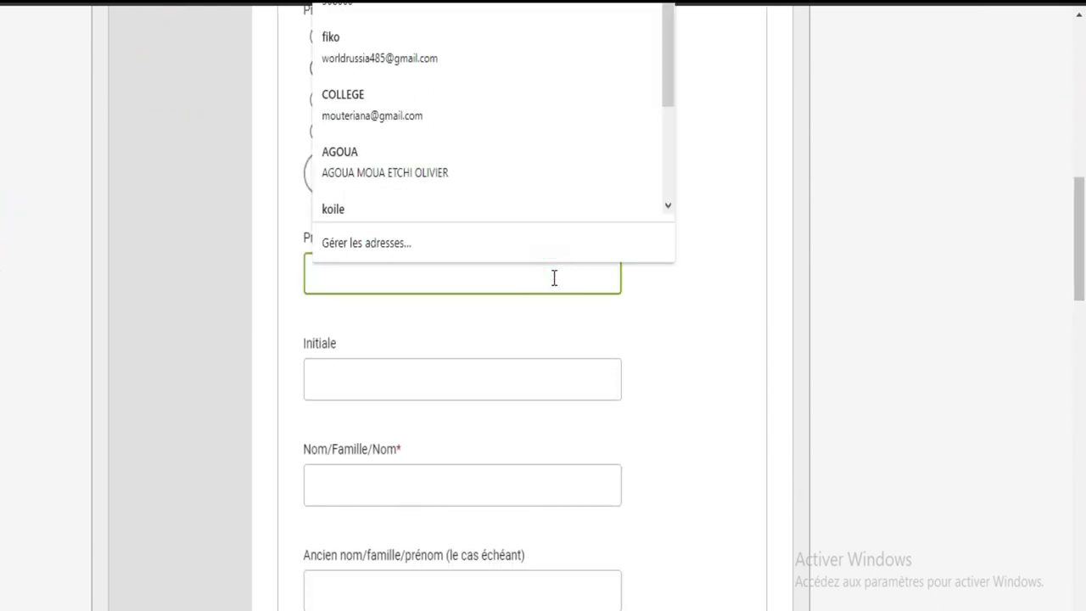
{"action": "left_click", "coordinate": [1083, 268]}
{"action": "left_click_drag", "start_coordinate": [1083, 268], "coordinate": [1083, 233]}
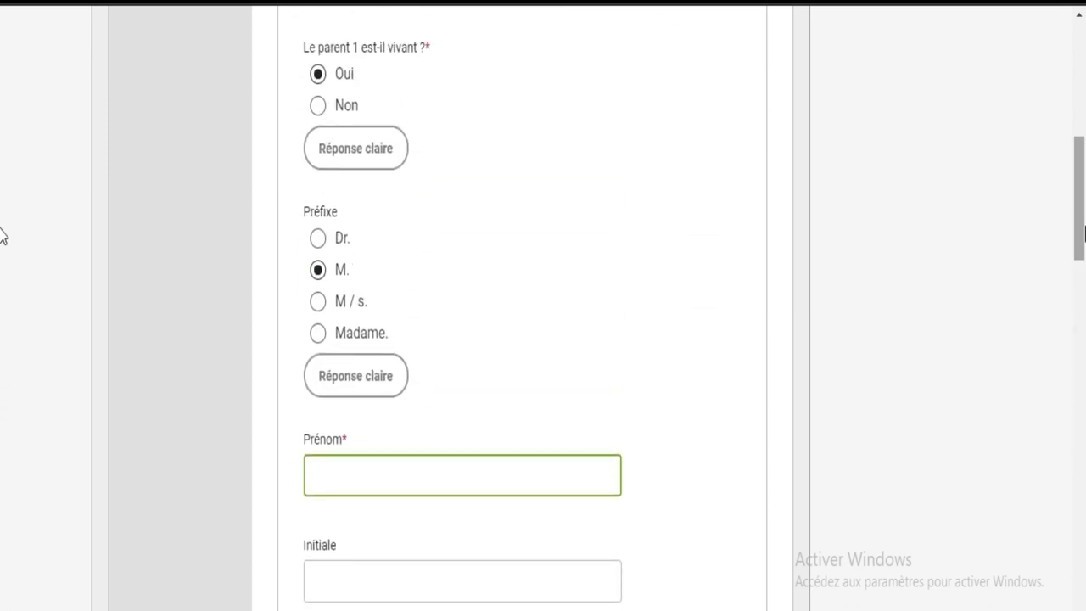
{"action": "left_click_drag", "start_coordinate": [1084, 234], "coordinate": [1084, 292]}
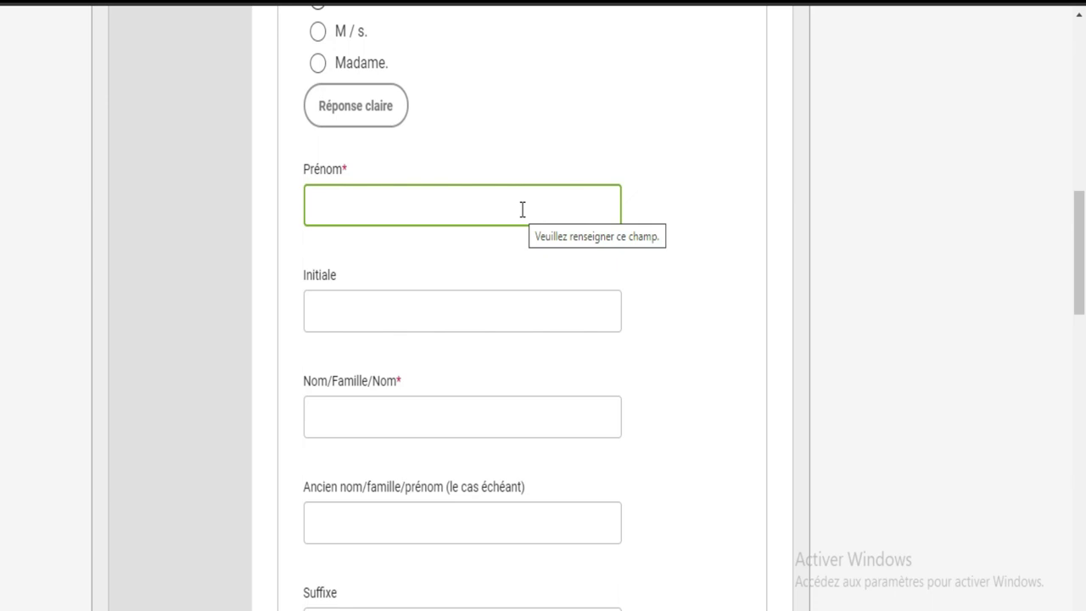
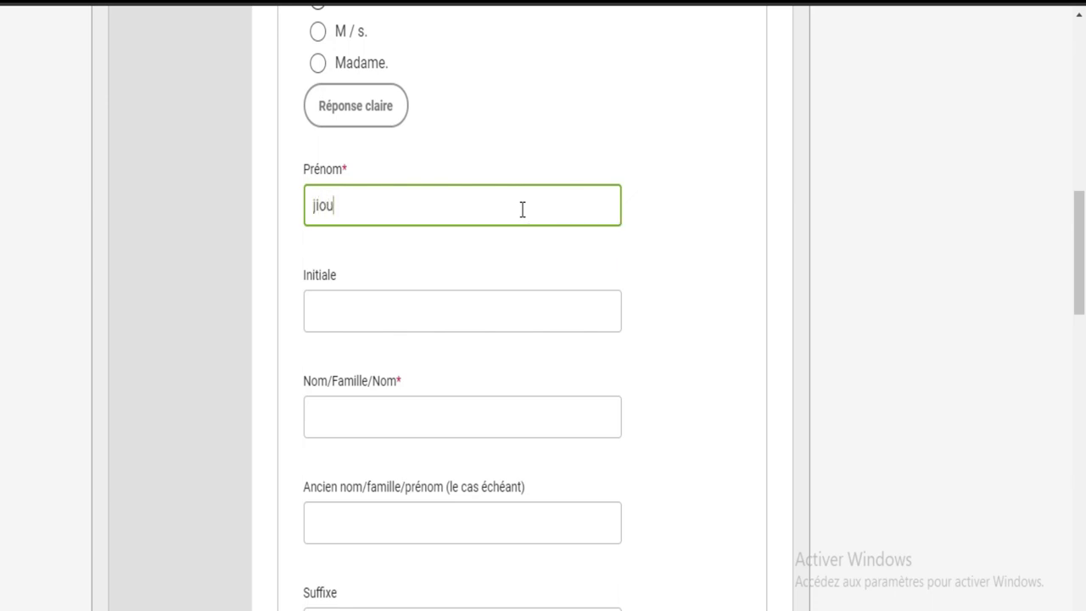
Enter Parent 1's first and last names, correcting a typo in the surname
{"action": "key", "text": "Tab"}
{"action": "key", "text": "Tab"}
{"action": "key", "text": "Down"}
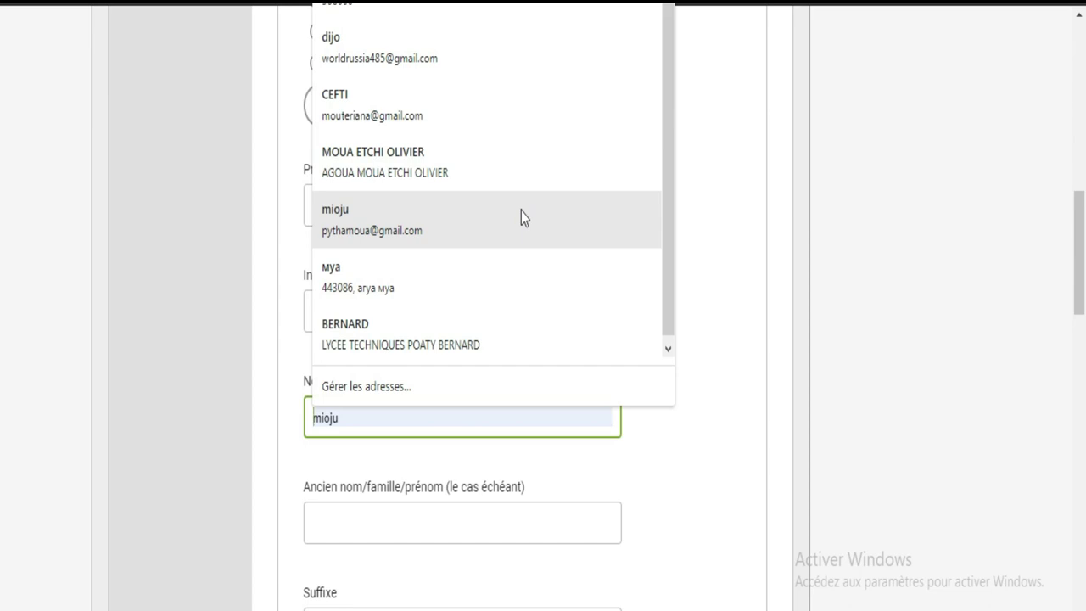
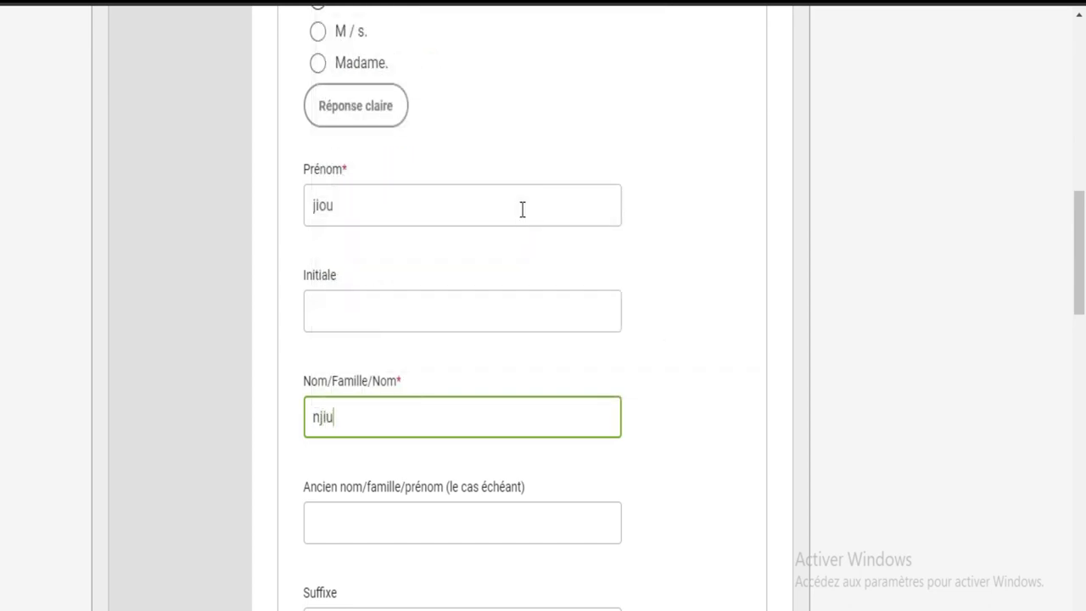
{"action": "key", "text": "Tab"}
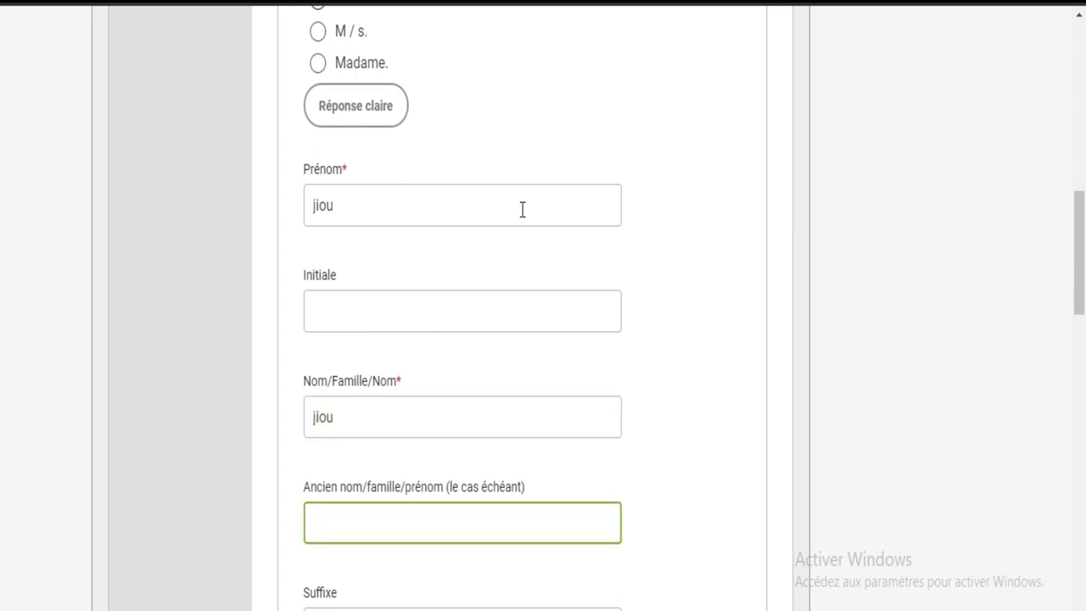
{"action": "key", "text": "Tab"}
{"action": "key", "text": "Tab"}
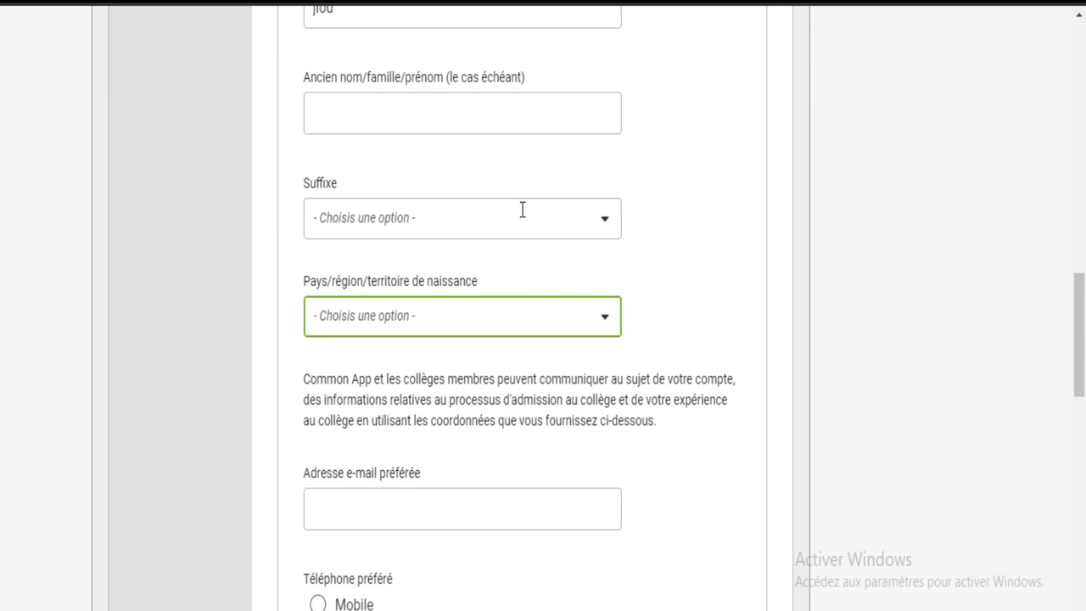
Set Parent 1's country of birth to Cote D'Ivoire
{"action": "left_click", "coordinate": [557, 310]}
{"action": "type", "text": "c"}
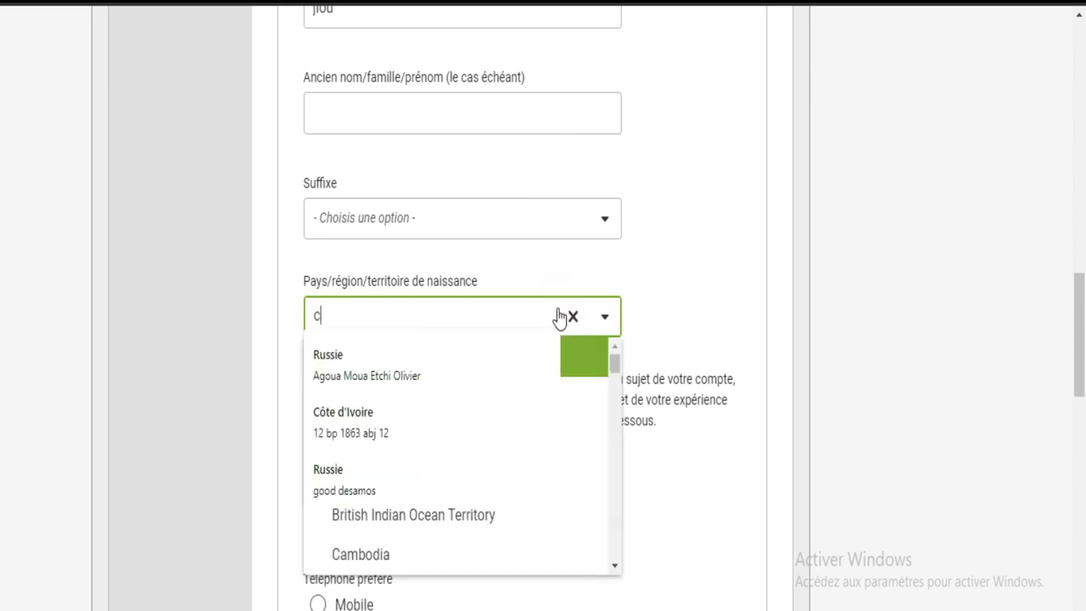
{"action": "left_click_drag", "start_coordinate": [615, 372], "coordinate": [615, 416]}
{"action": "left_click", "coordinate": [427, 560]}
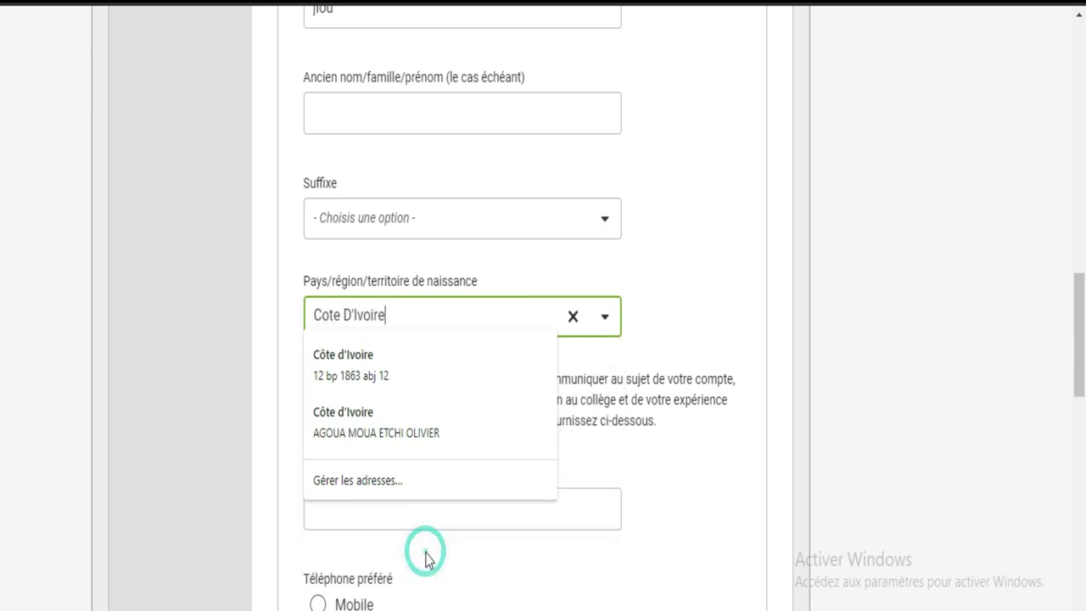
{"action": "left_click", "coordinate": [691, 274]}
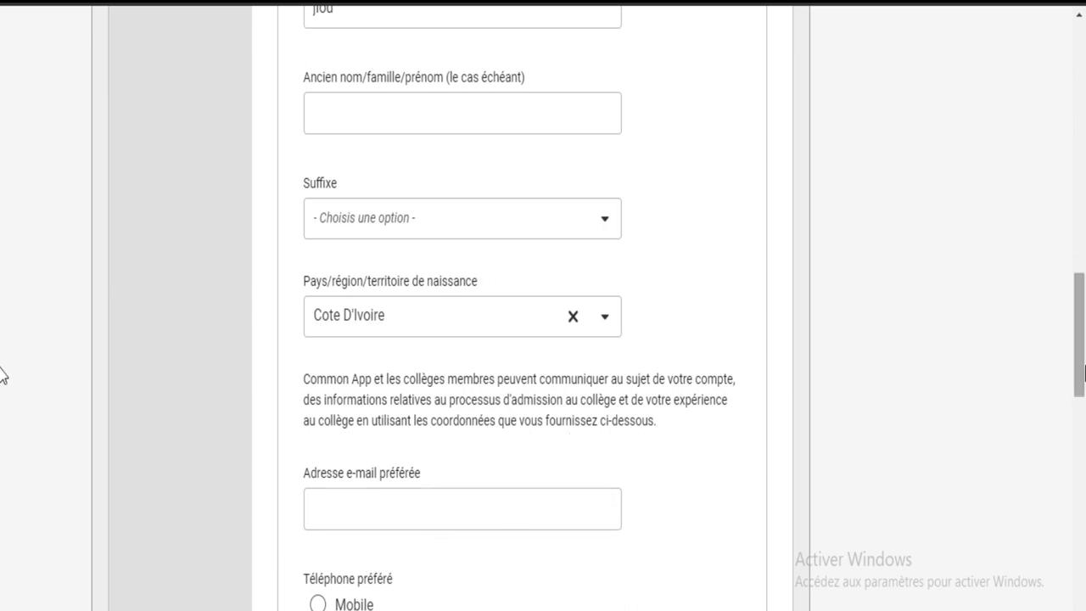
Fill in Parent 1's preferred e-mail address and select Mobile under Téléphone préféré
{"action": "scroll", "coordinate": [2, 386], "scroll_direction": "down", "scroll_amount": 3}
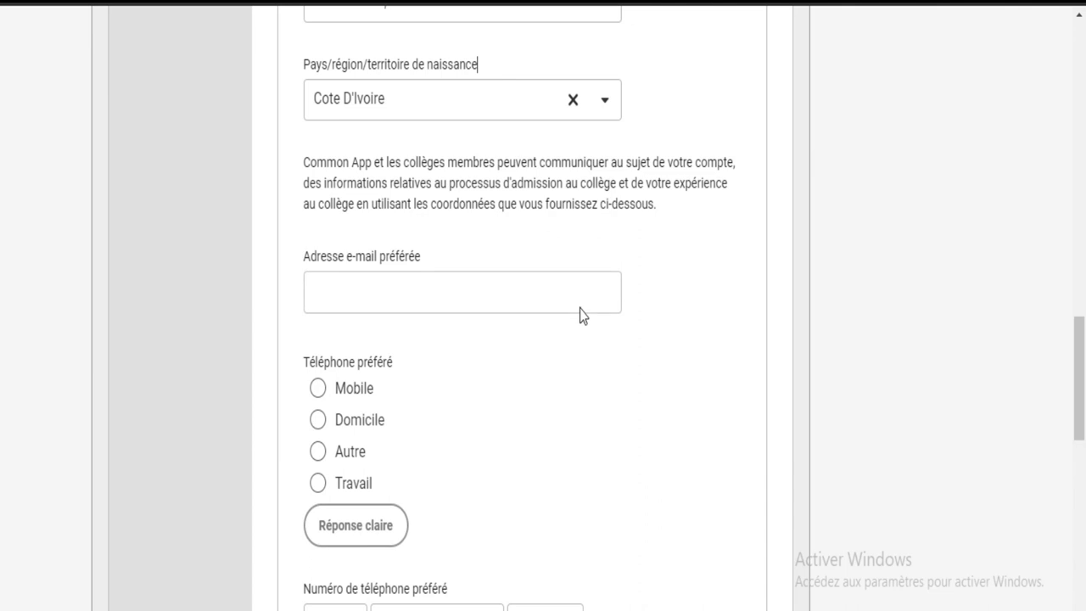
{"action": "left_click", "coordinate": [576, 297]}
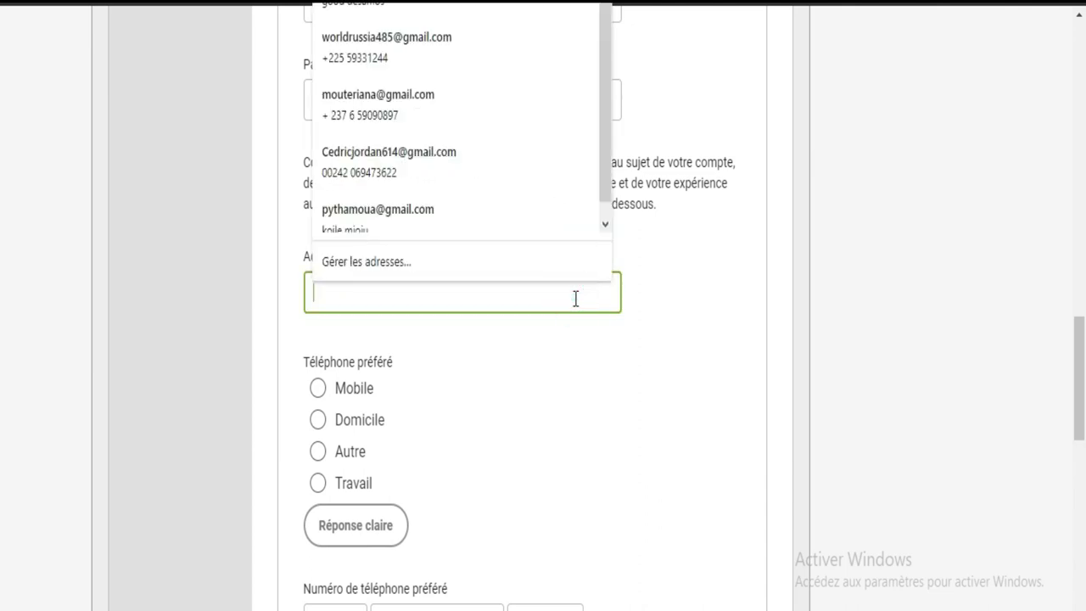
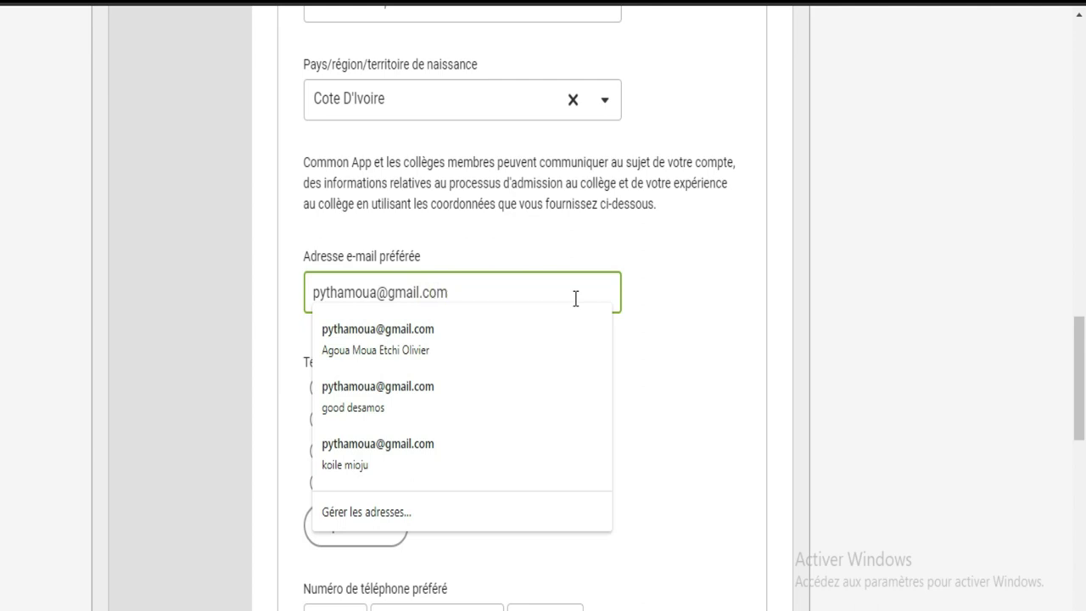
{"action": "key", "text": "Tab"}
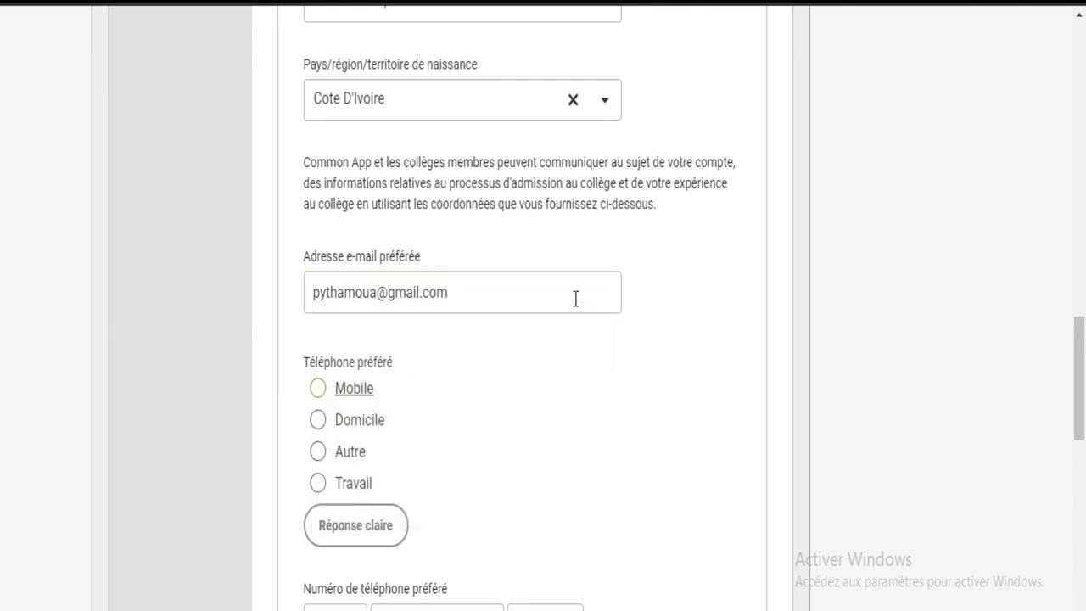
{"action": "left_click", "coordinate": [317, 393]}
Give Parent 1 a +225 Côte d'Ivoire phone number and set their address to 'la même que mon adresse personnelle'
{"action": "scroll", "coordinate": [2, 365], "scroll_direction": "down", "scroll_amount": 2}
{"action": "scroll", "coordinate": [2, 365], "scroll_direction": "down", "scroll_amount": 2}
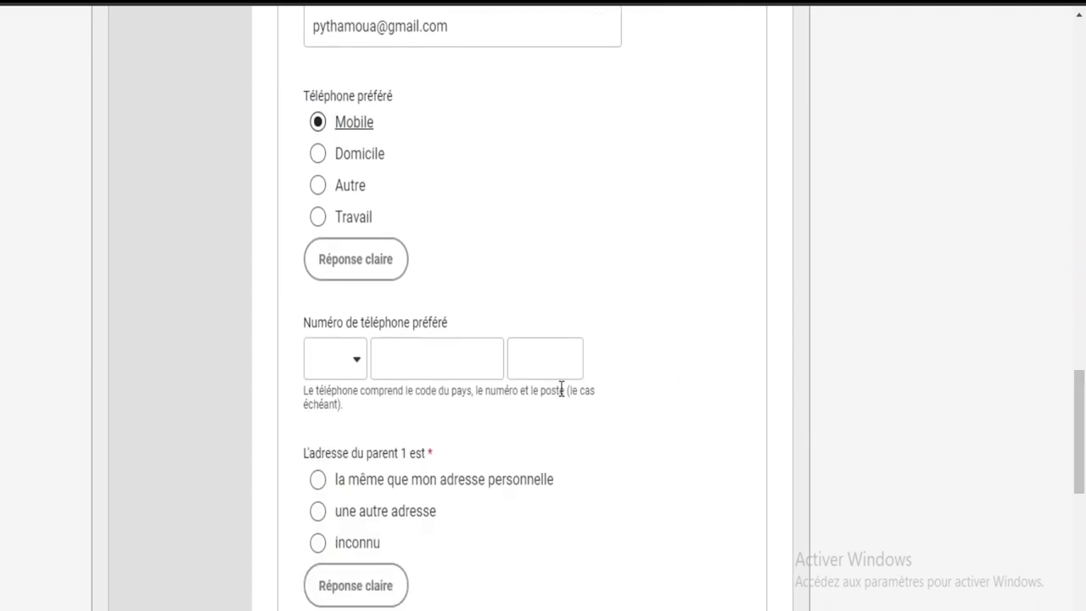
{"action": "left_click", "coordinate": [348, 367]}
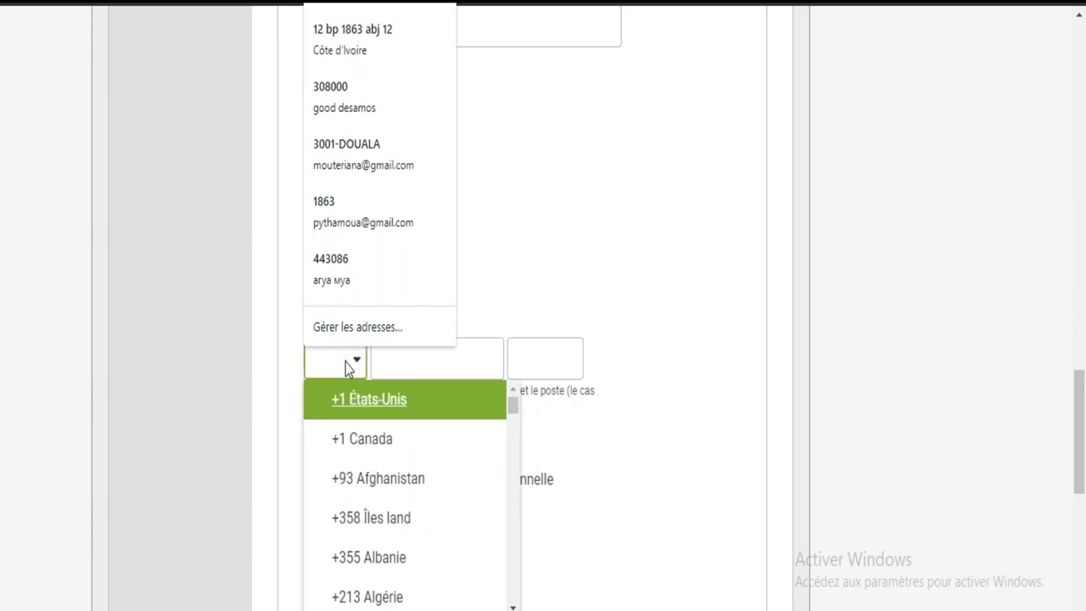
{"action": "type", "text": "+225"}
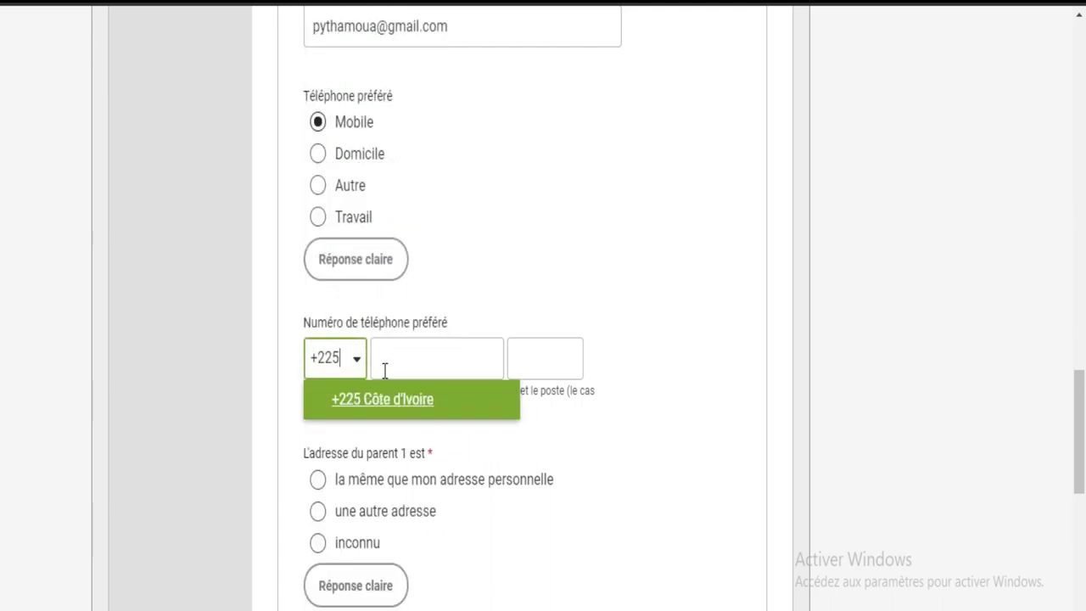
{"action": "left_click", "coordinate": [415, 397]}
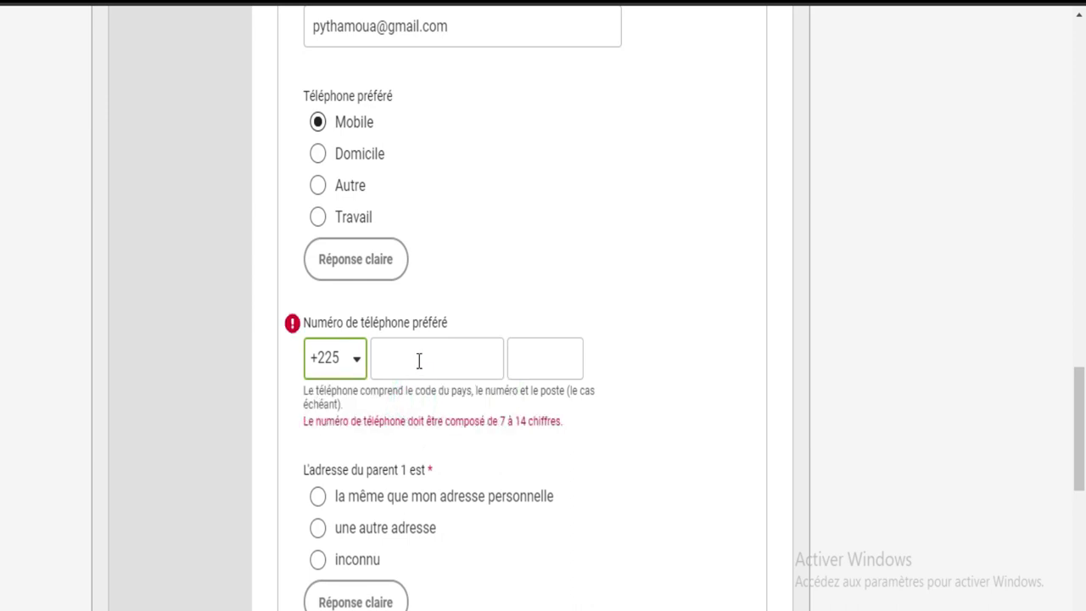
{"action": "left_click", "coordinate": [418, 360]}
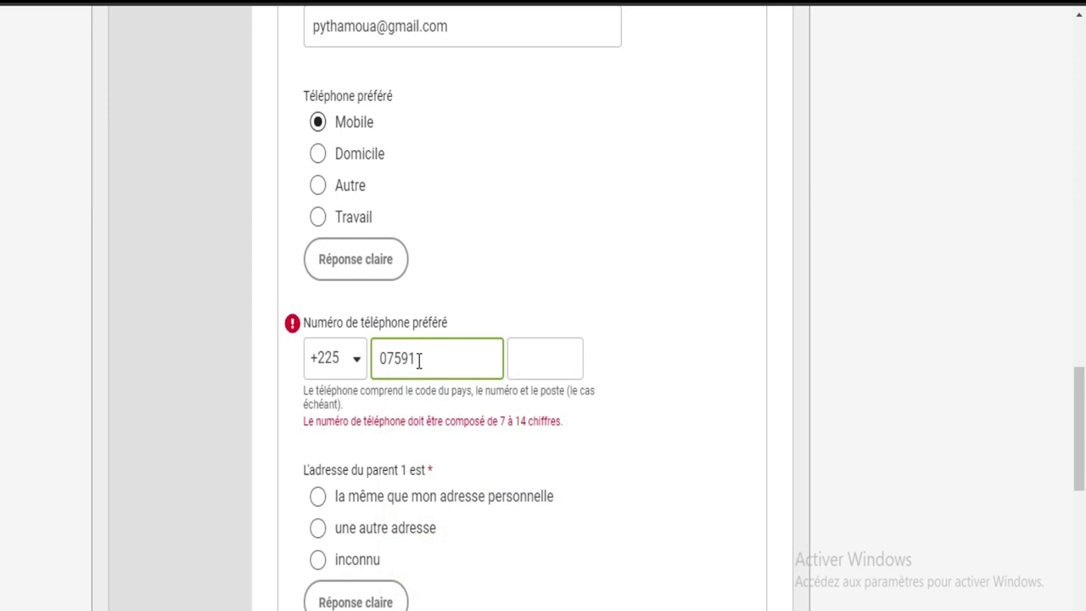
{"action": "left_click", "coordinate": [530, 376]}
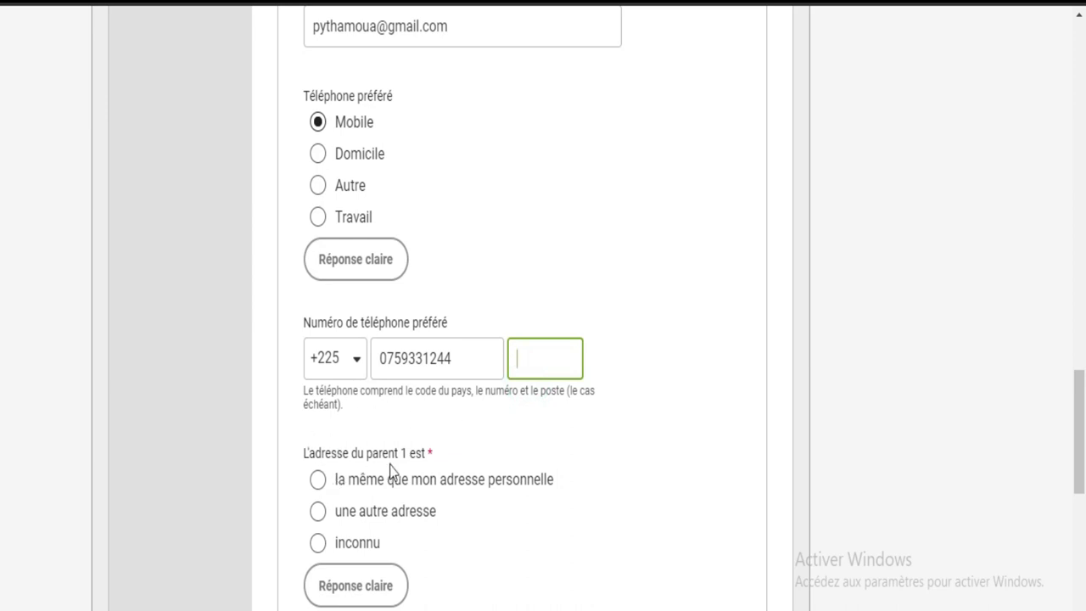
{"action": "left_click", "coordinate": [317, 492]}
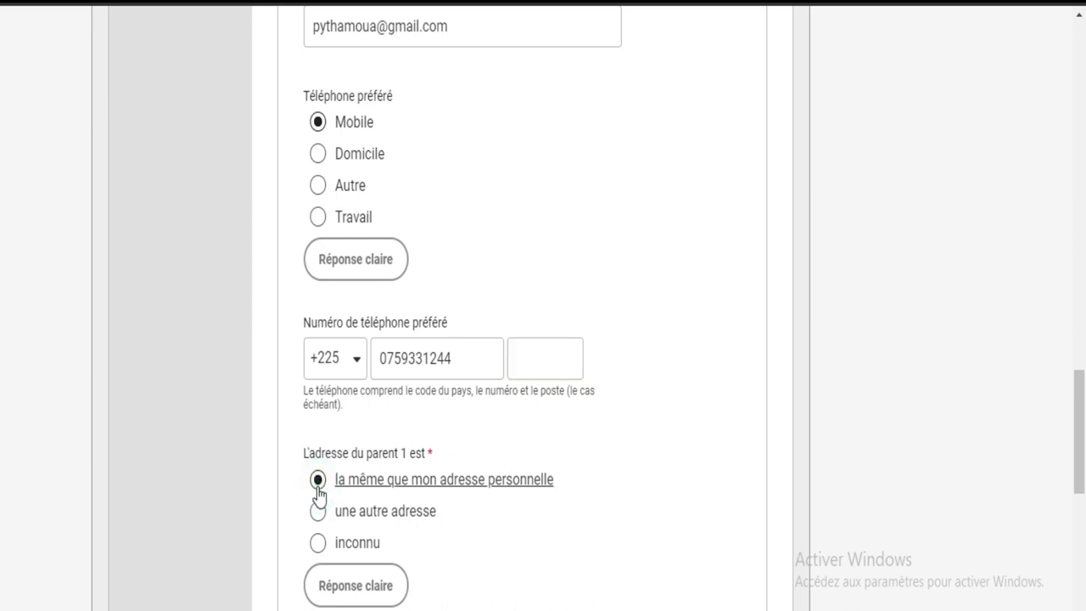
{"action": "scroll", "coordinate": [2, 422], "scroll_direction": "down", "scroll_amount": 4}
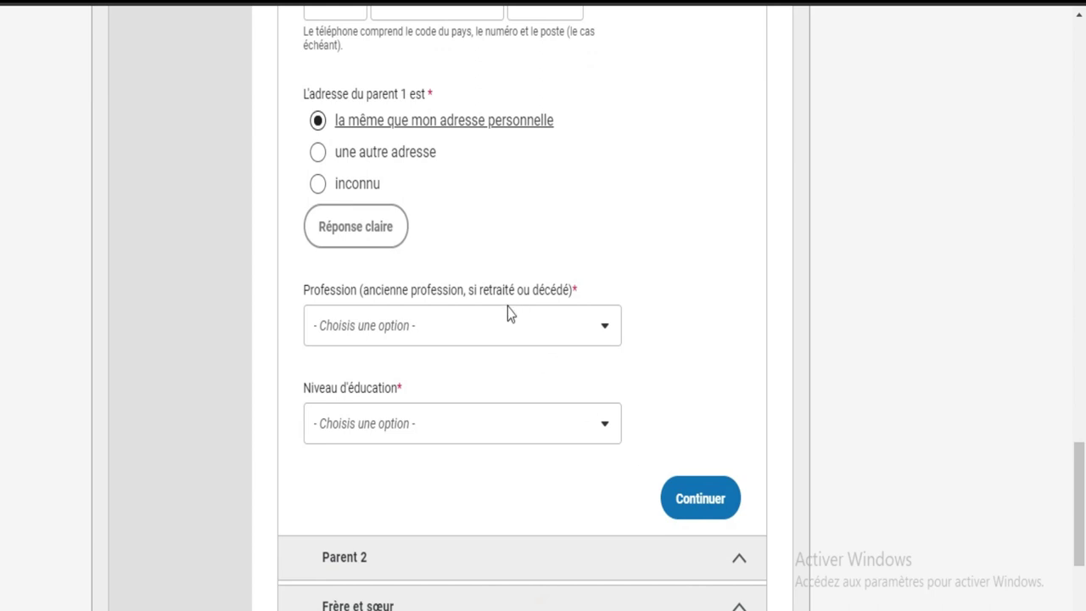
Set Parent 1's profession to Business (clerical) and employment status to Retired
{"action": "left_click", "coordinate": [508, 328]}
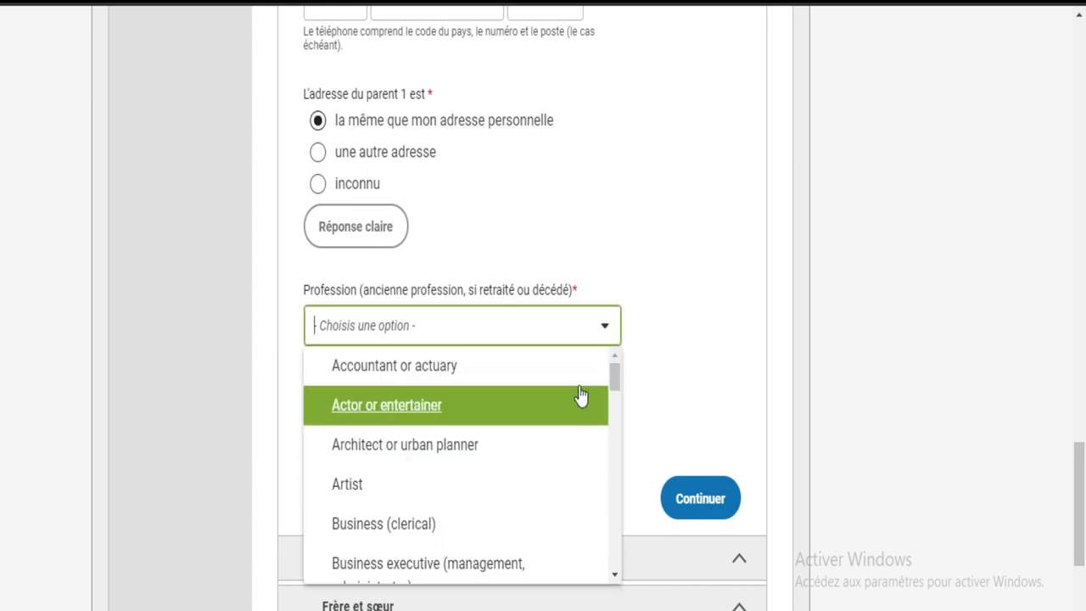
{"action": "left_click", "coordinate": [538, 533]}
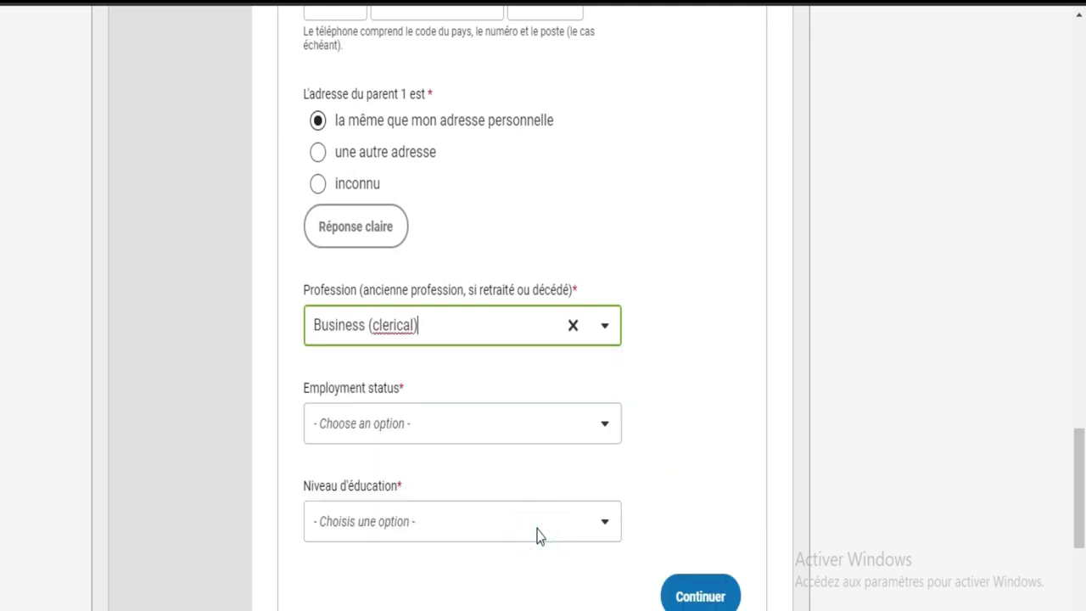
{"action": "left_click", "coordinate": [521, 429]}
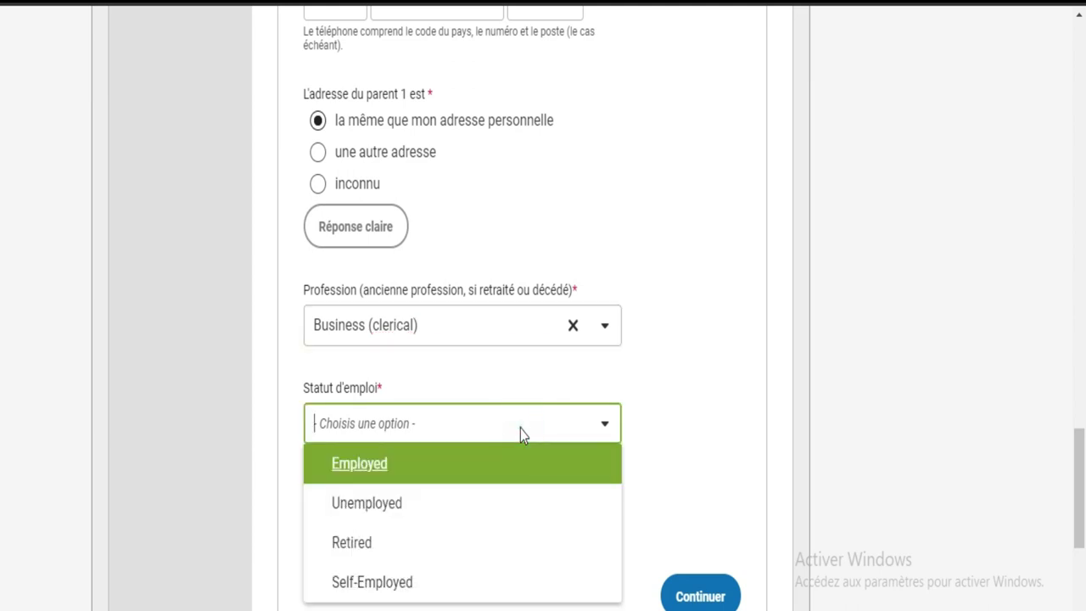
{"action": "left_click", "coordinate": [461, 544]}
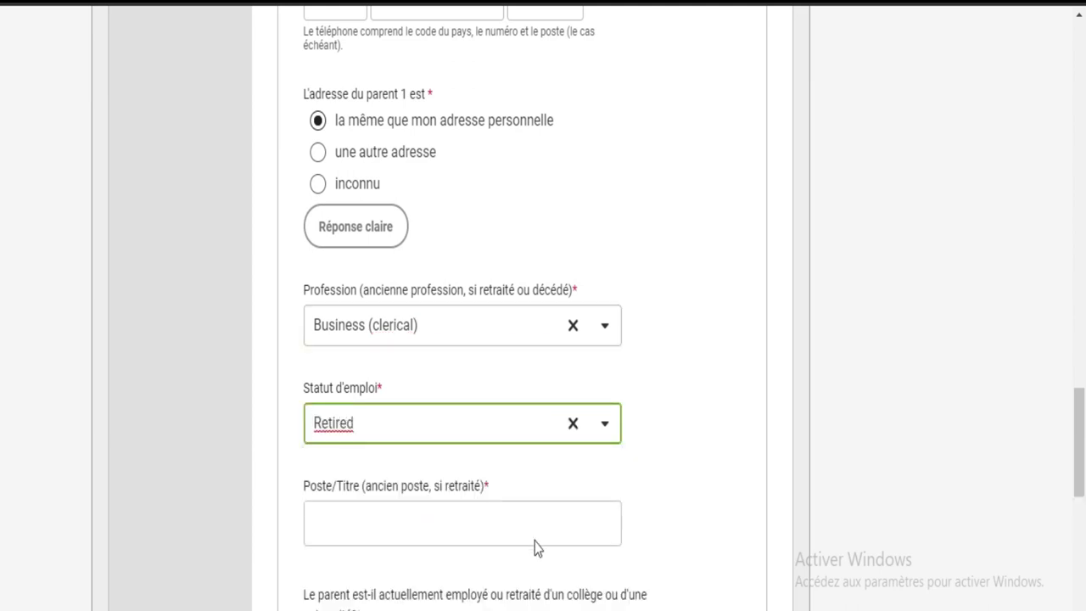
{"action": "left_click", "coordinate": [1081, 438]}
{"action": "left_click_drag", "start_coordinate": [1080, 438], "coordinate": [1080, 484]}
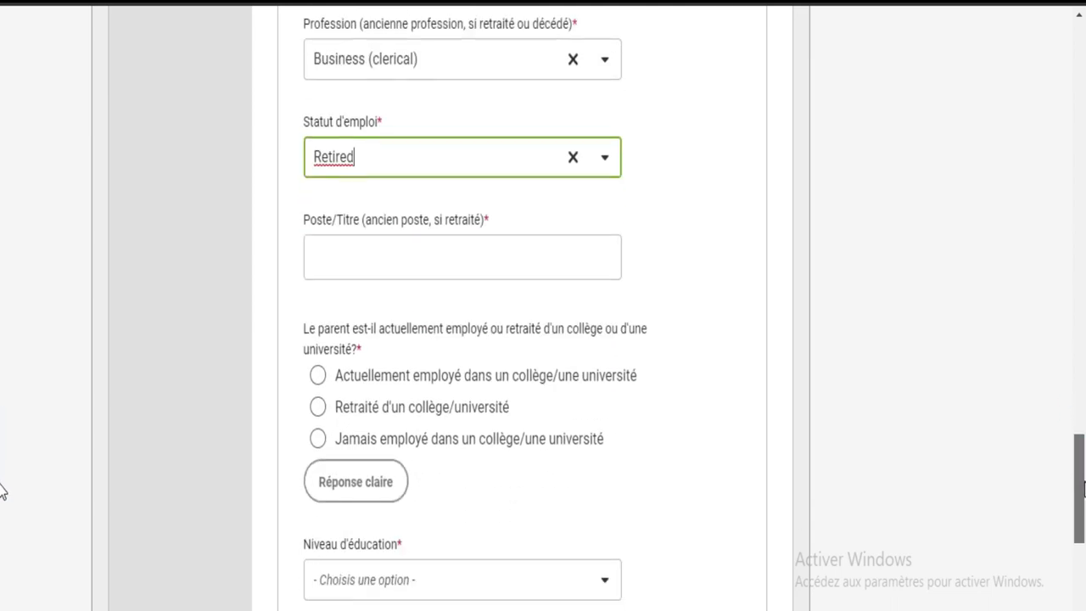
Enter 'accountable' as Parent 1's former job title, fixing a typo
{"action": "left_click", "coordinate": [582, 247]}
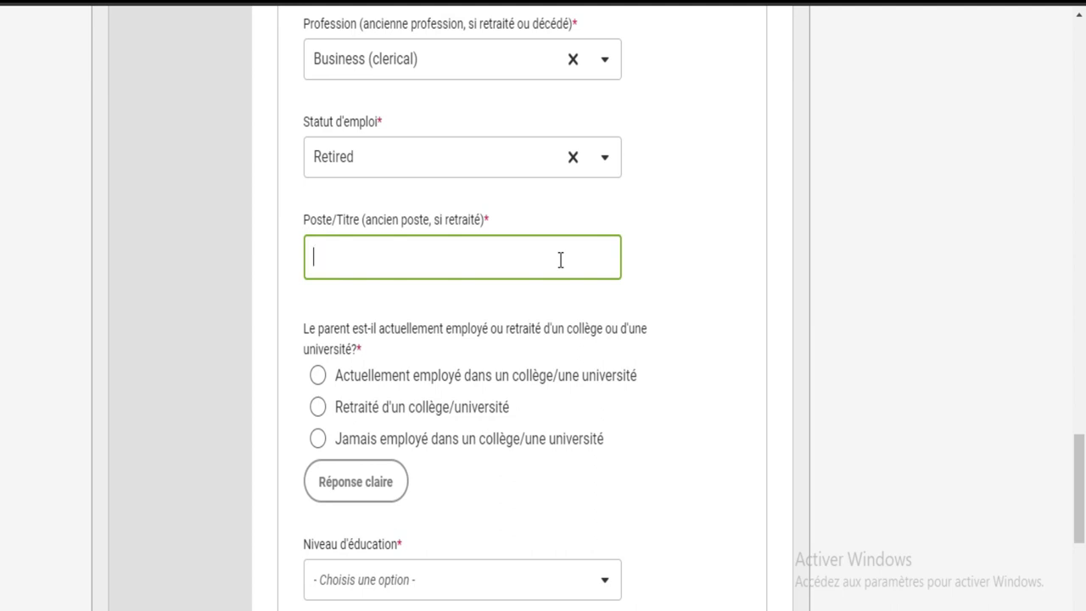
{"action": "type", "text": "countable"}
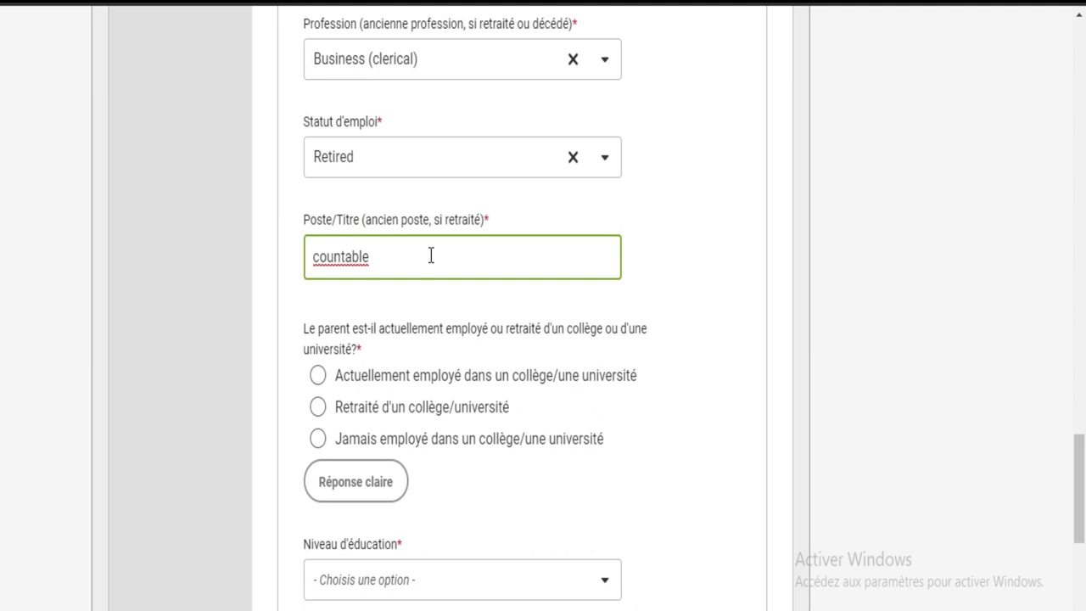
{"action": "key", "text": "BackSpace"}
{"action": "key", "text": "BackSpace"}
{"action": "key", "text": "BackSpace"}
{"action": "key", "text": "BackSpace"}
{"action": "key", "text": "BackSpace"}
{"action": "key", "text": "BackSpace"}
{"action": "key", "text": "BackSpace"}
{"action": "key", "text": "BackSpace"}
{"action": "key", "text": "BackSpace"}
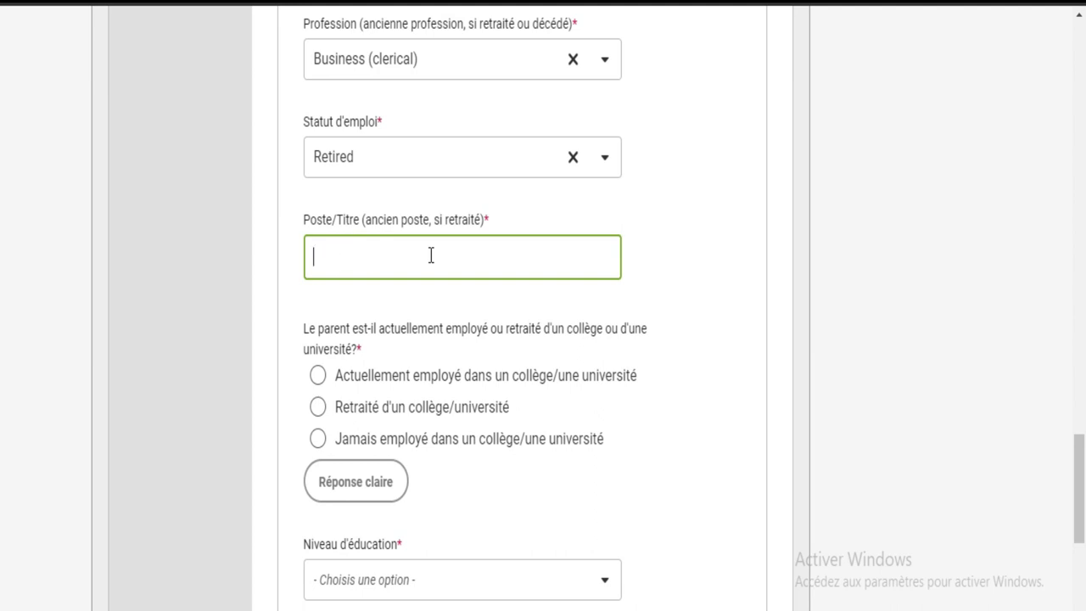
{"action": "type", "text": "ountable"}
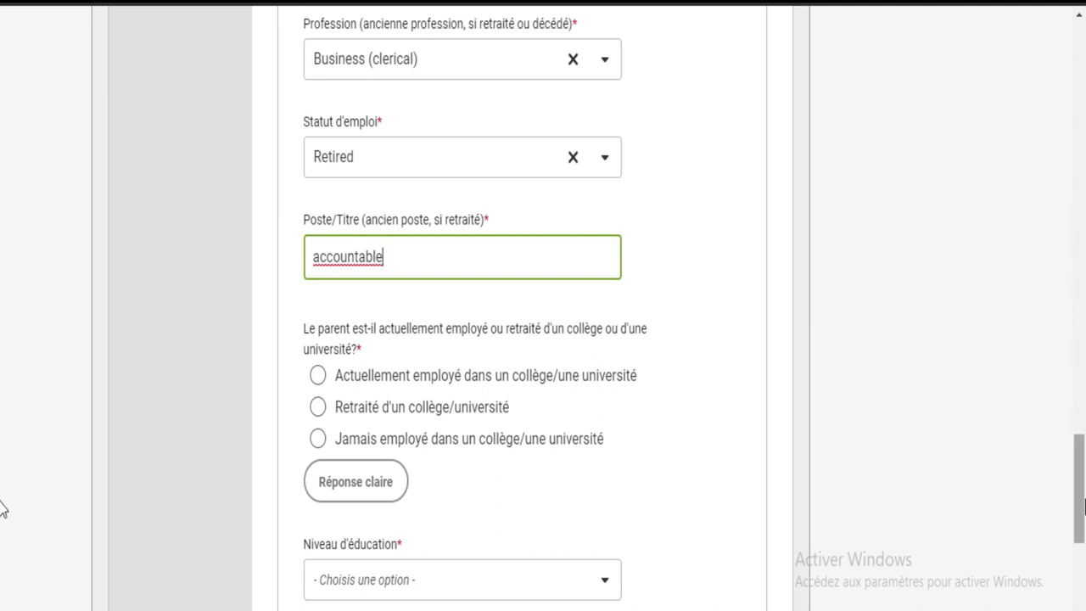
{"action": "scroll", "coordinate": [2, 508], "scroll_direction": "down", "scroll_amount": 3}
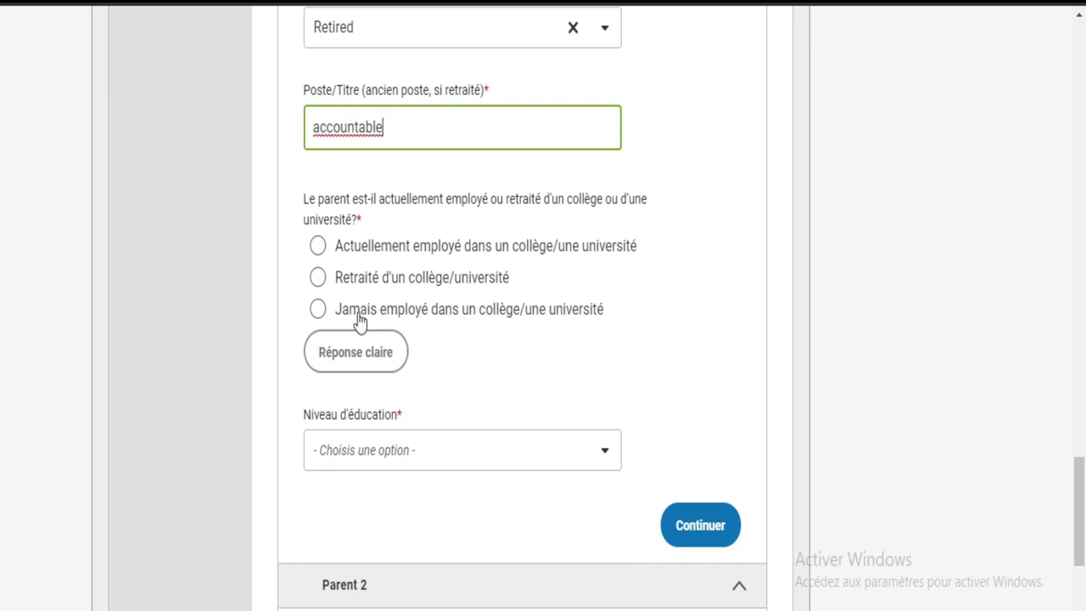
Mark Parent 1 as never employed by a college, with Some college/university education
{"action": "left_click", "coordinate": [318, 312]}
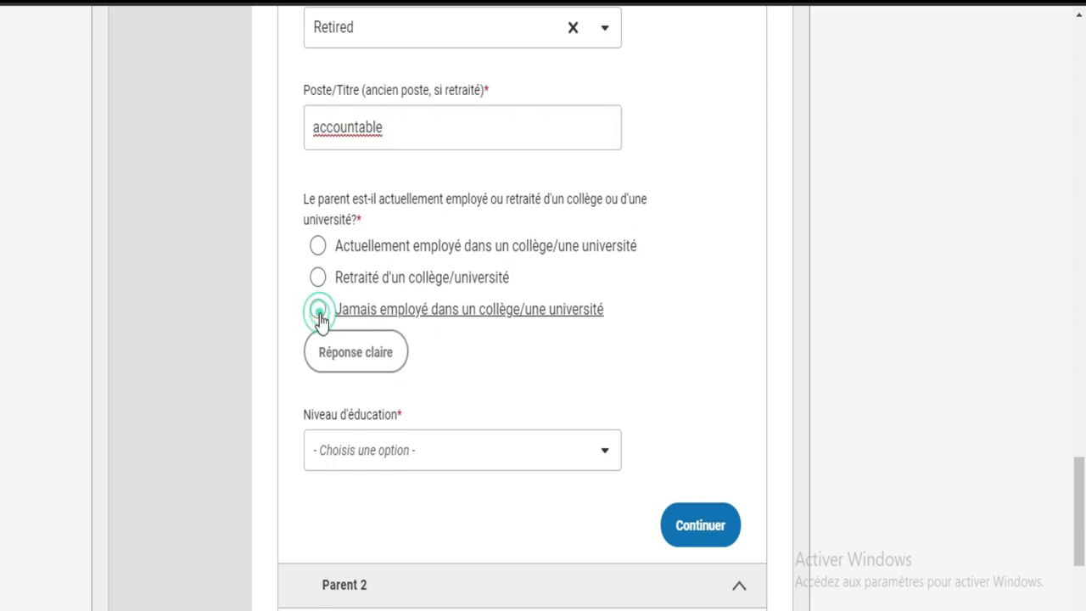
{"action": "left_click", "coordinate": [449, 467]}
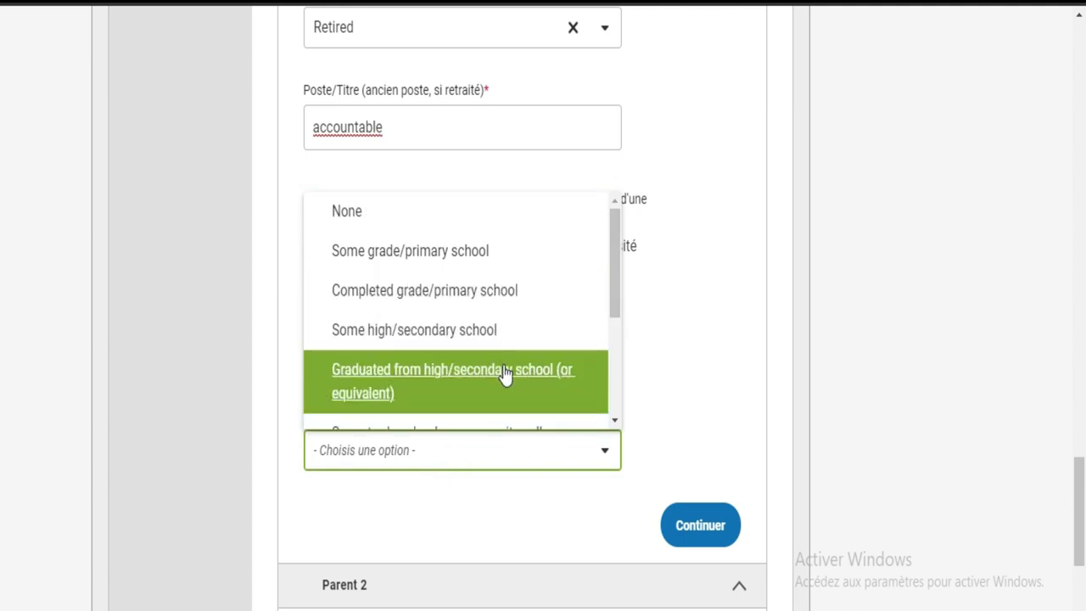
{"action": "left_click_drag", "start_coordinate": [610, 260], "coordinate": [610, 313]}
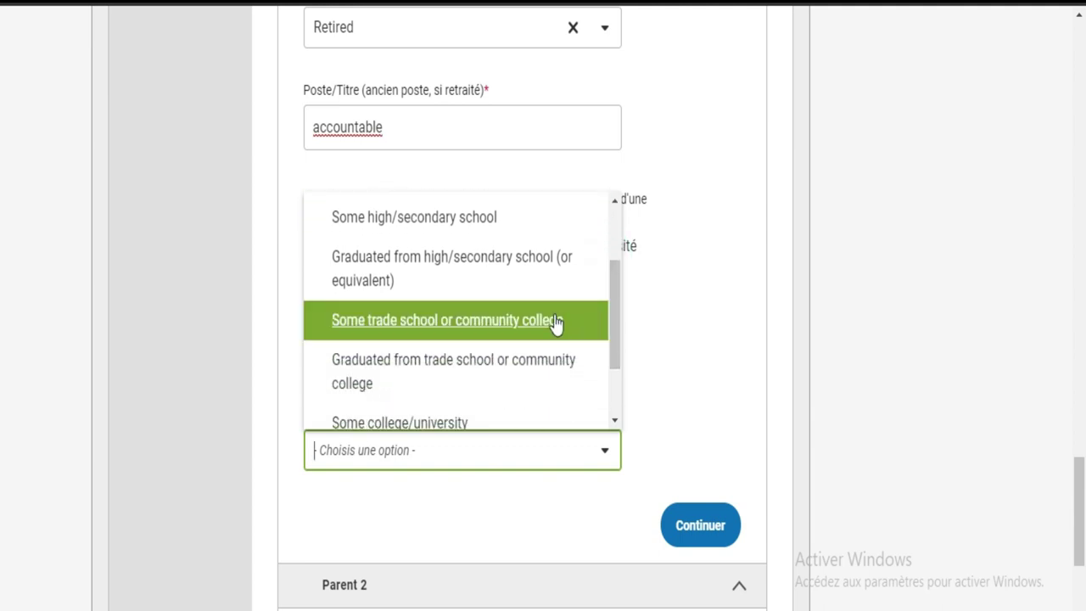
{"action": "left_click", "coordinate": [478, 416]}
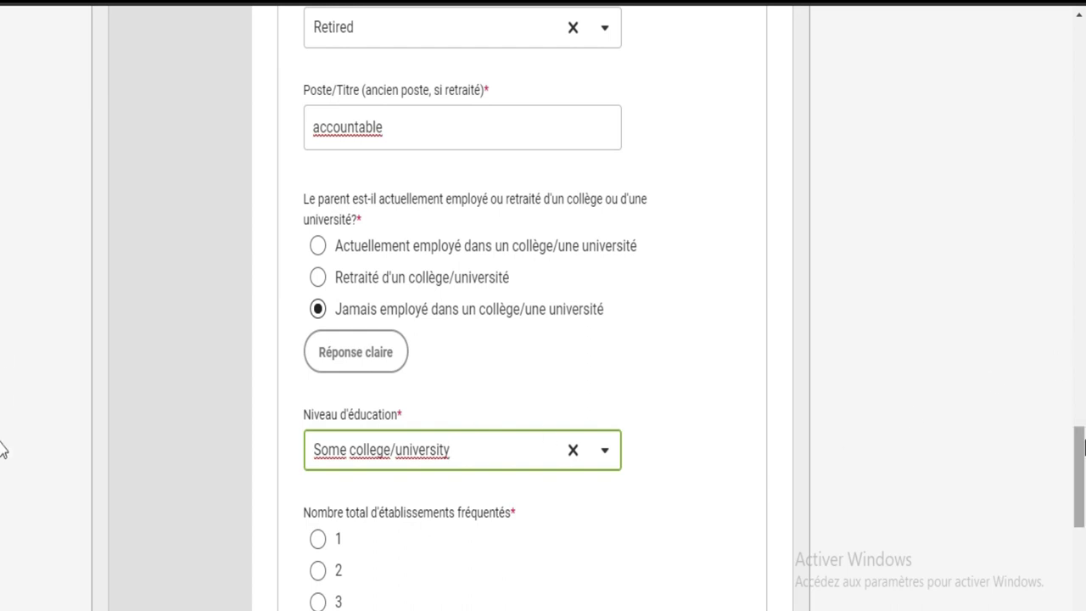
Set the number of institutions attended to 2 and dismiss the browser notification popup
{"action": "scroll", "coordinate": [1, 458], "scroll_direction": "down", "scroll_amount": 2}
{"action": "left_click_drag", "start_coordinate": [1082, 479], "coordinate": [1082, 502]}
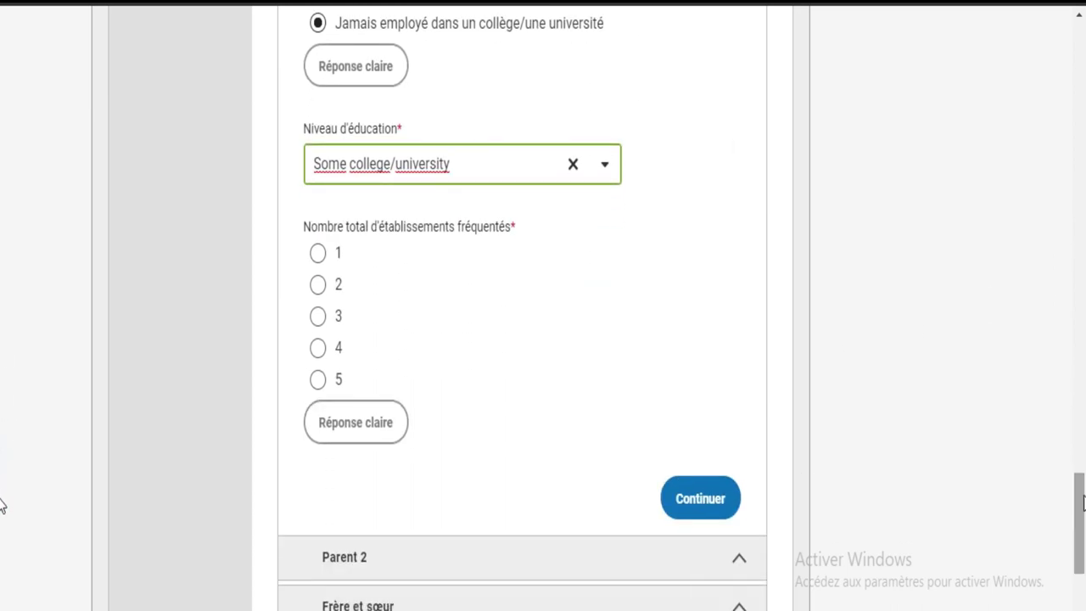
{"action": "left_click", "coordinate": [320, 257]}
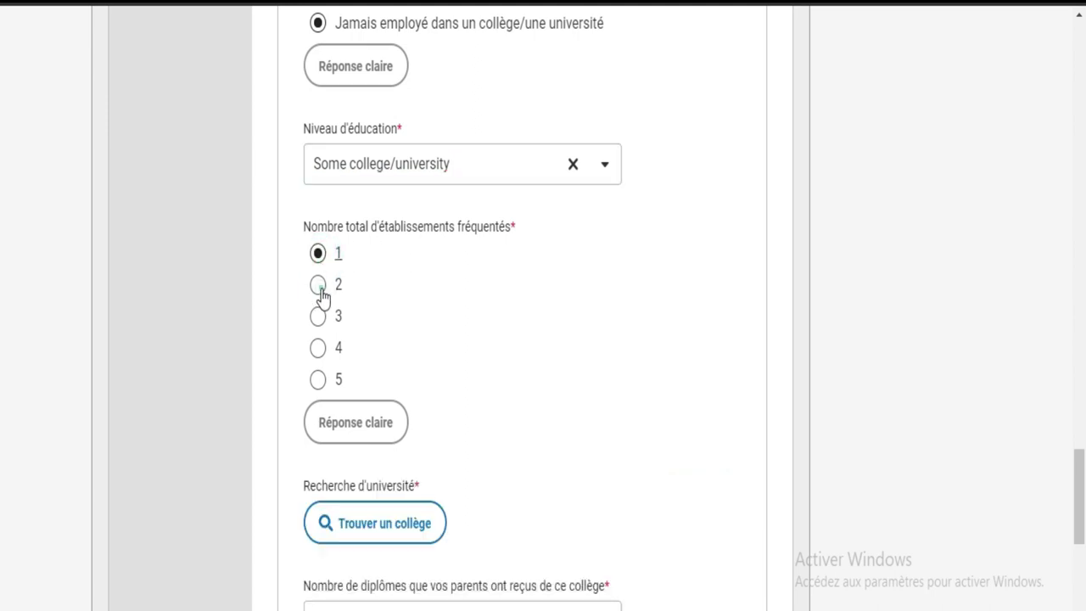
{"action": "left_click", "coordinate": [320, 290]}
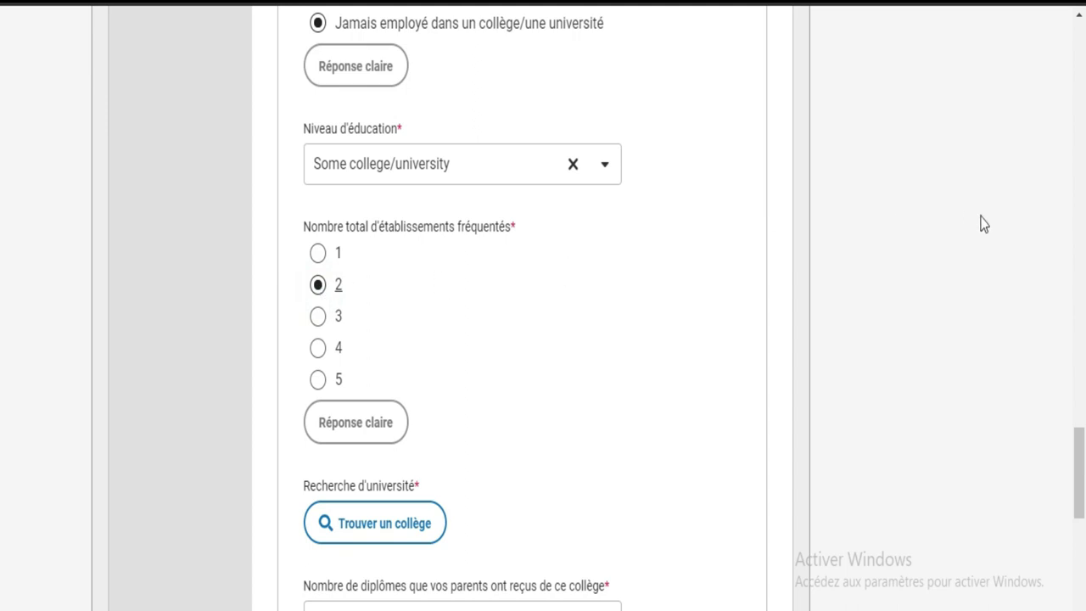
{"action": "left_click_drag", "start_coordinate": [1085, 465], "coordinate": [1084, 441]}
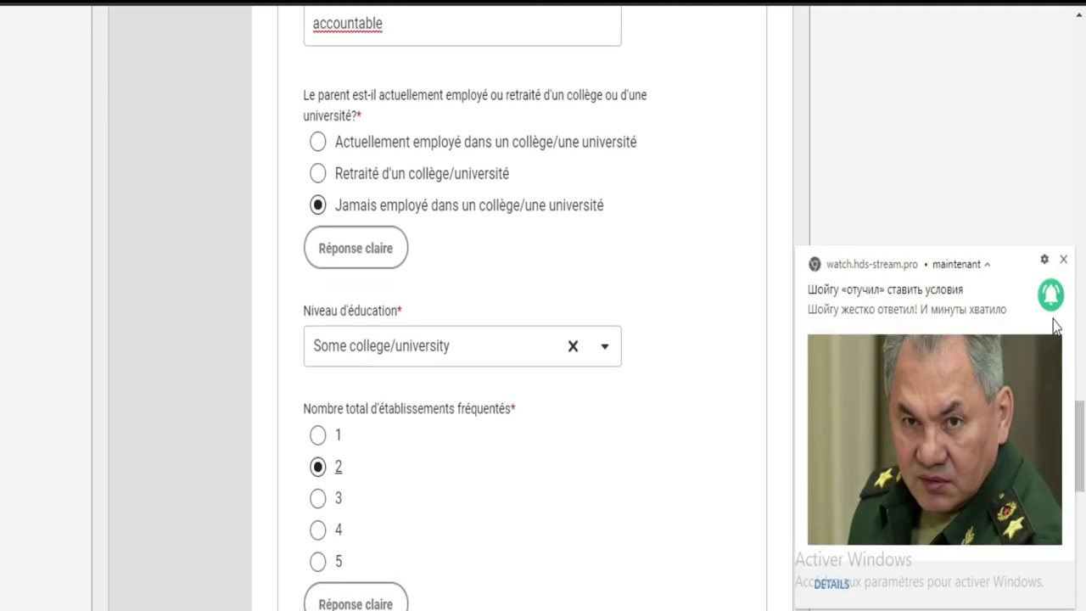
{"action": "left_click", "coordinate": [1063, 260]}
{"action": "left_click_drag", "start_coordinate": [1085, 412], "coordinate": [1085, 473]}
{"action": "left_click_drag", "start_coordinate": [2, 475], "coordinate": [3, 485]}
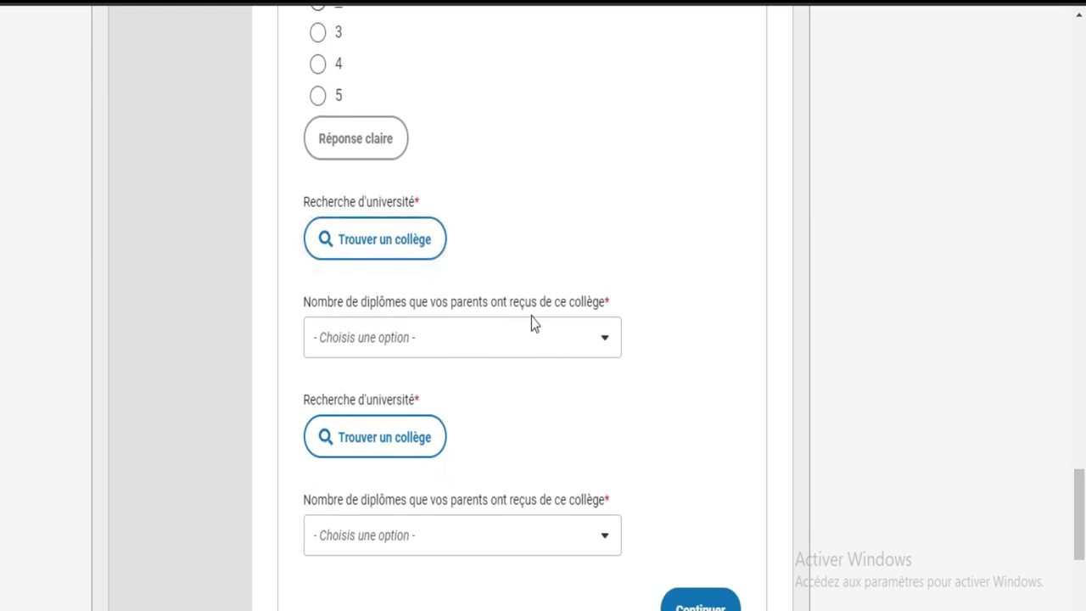
Open the university search for Parent 1's first college, keeping the criterion on College Name
{"action": "left_click", "coordinate": [424, 245]}
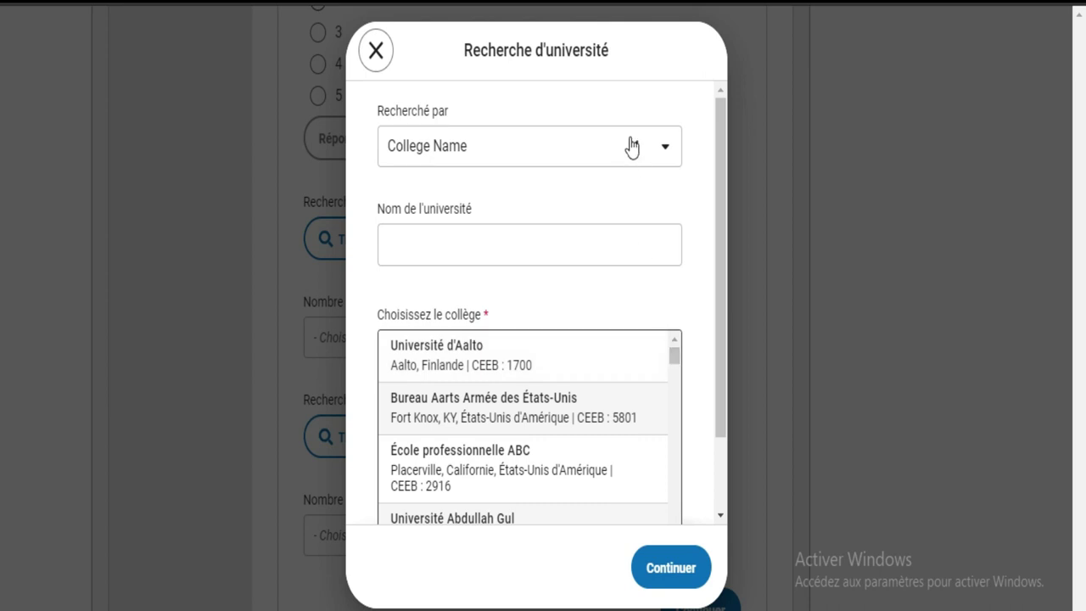
{"action": "left_click", "coordinate": [665, 151]}
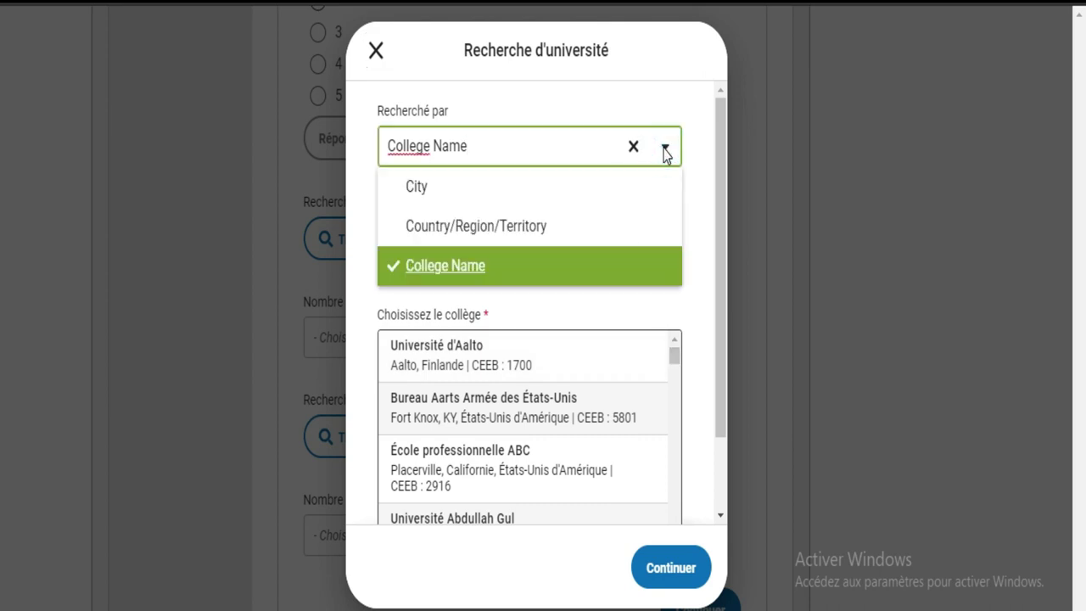
{"action": "left_click", "coordinate": [627, 234]}
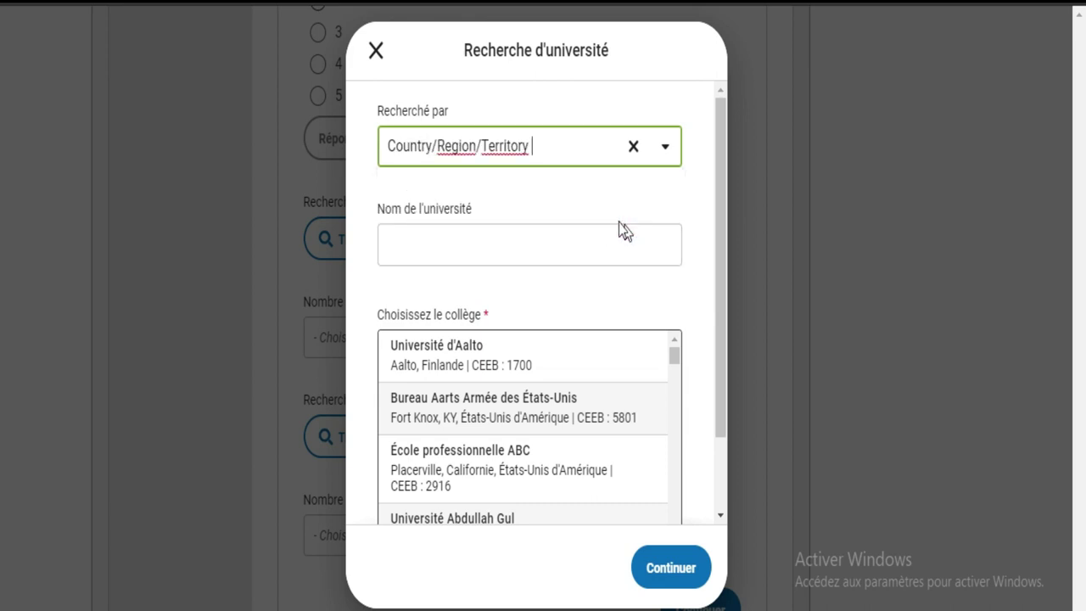
{"action": "left_click", "coordinate": [506, 241]}
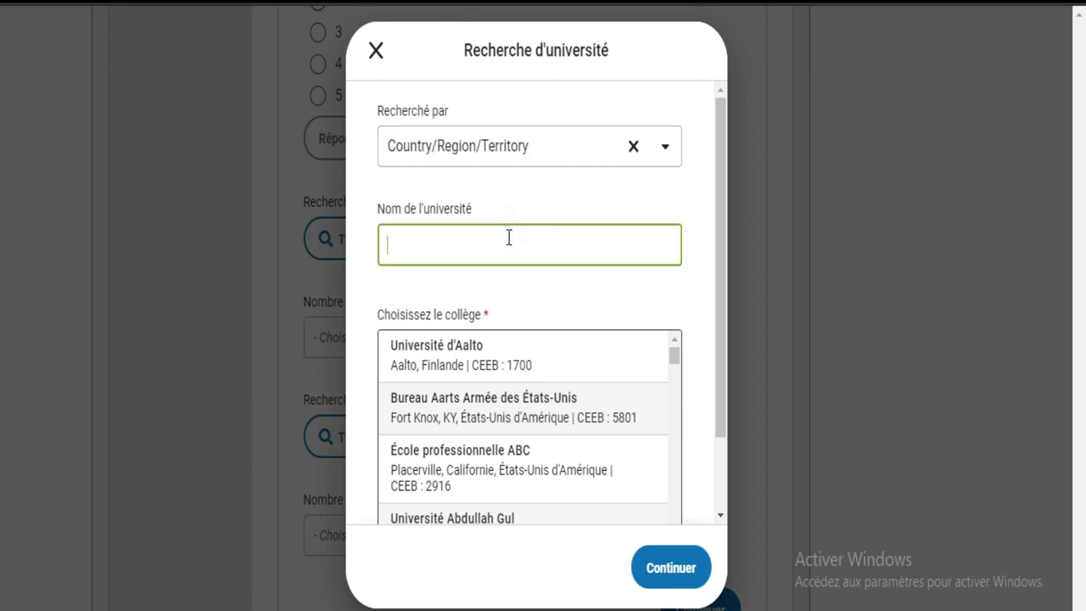
{"action": "left_click", "coordinate": [580, 152]}
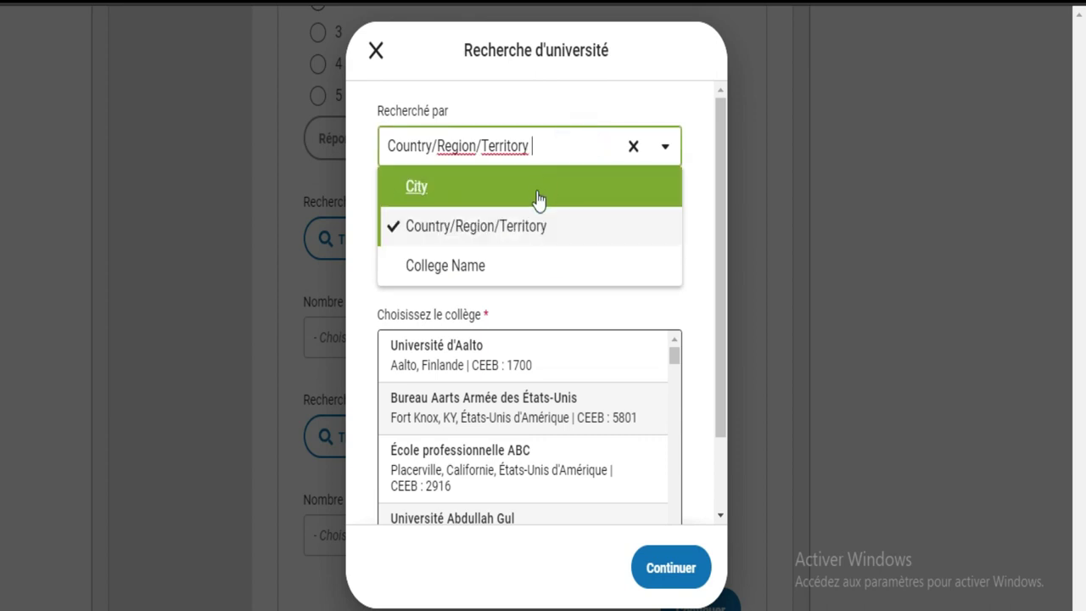
{"action": "left_click", "coordinate": [508, 264]}
{"action": "left_click", "coordinate": [493, 252]}
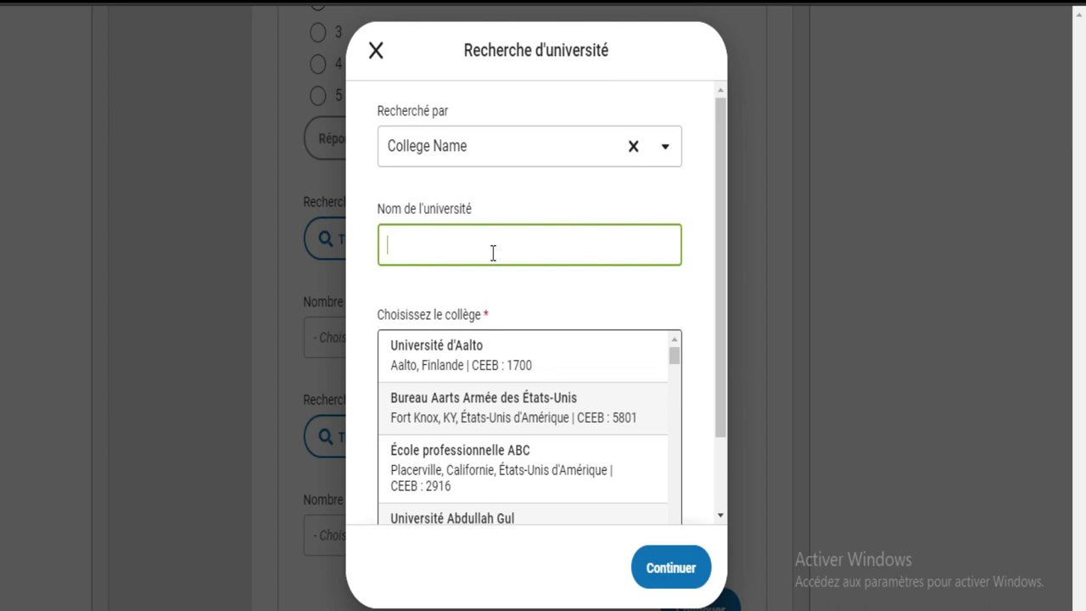
{"action": "left_click", "coordinate": [674, 400]}
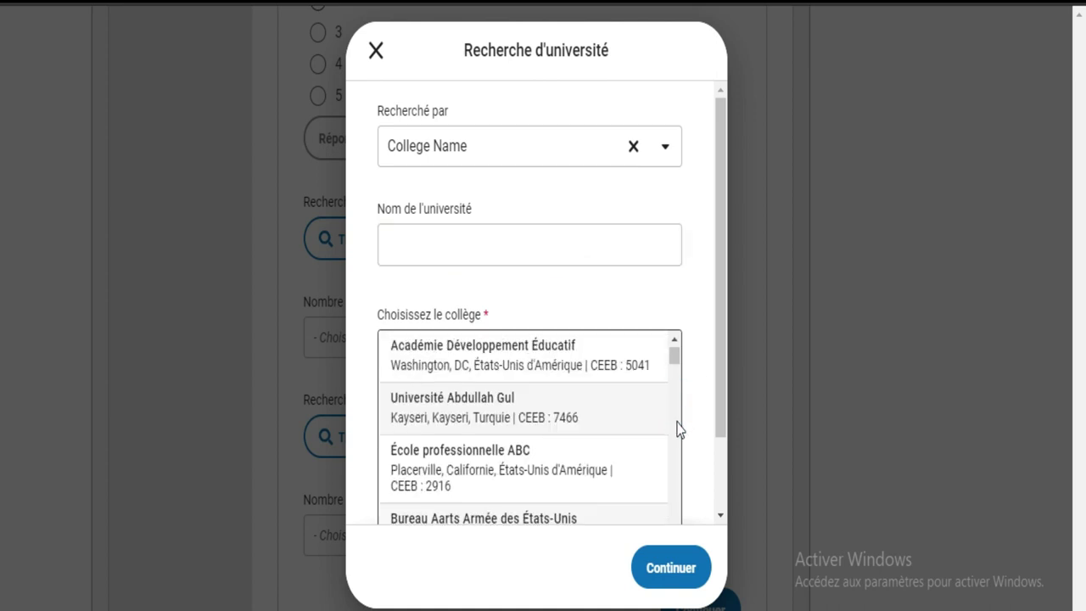
{"action": "scroll", "coordinate": [677, 435], "scroll_direction": "down", "scroll_amount": 3}
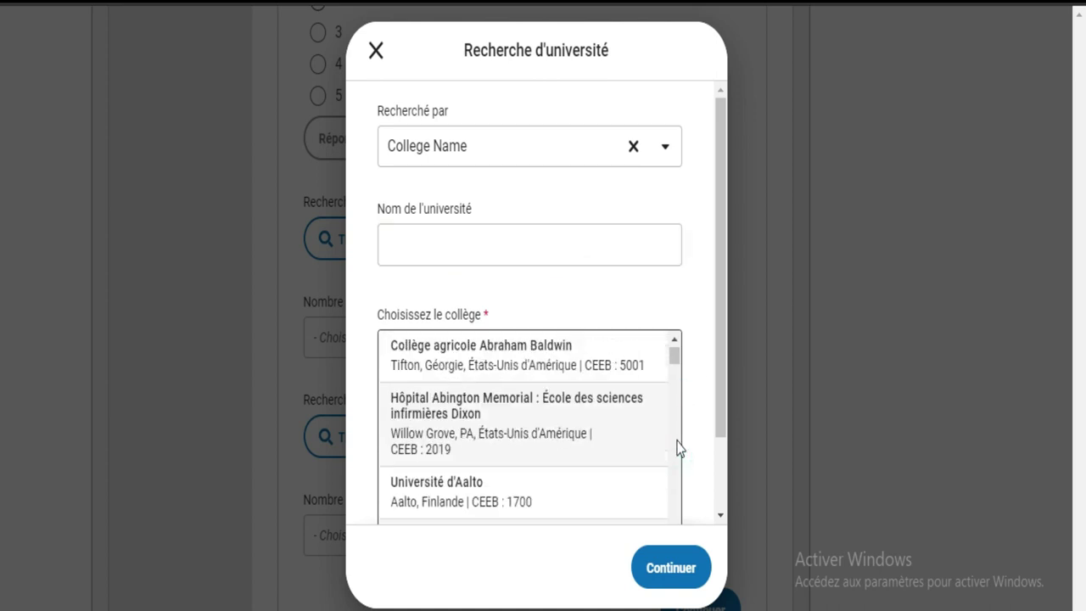
{"action": "left_click", "coordinate": [678, 448]}
{"action": "left_click", "coordinate": [677, 447]}
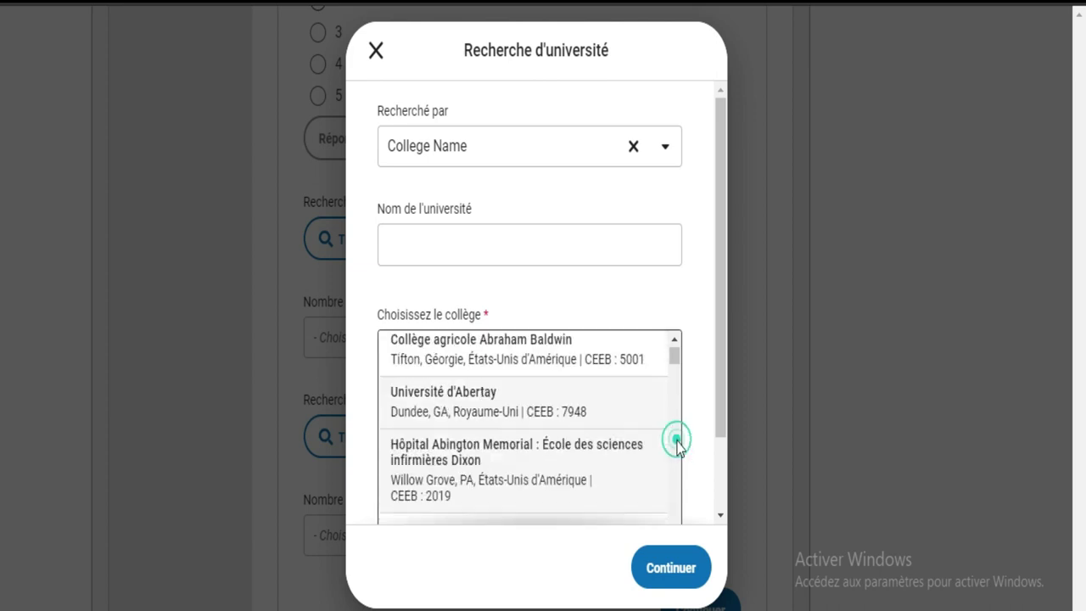
Search 'lycee classique' and select Académie Développement Éducatif as the college
{"action": "left_click", "coordinate": [460, 237]}
{"action": "type", "text": "lyc"}
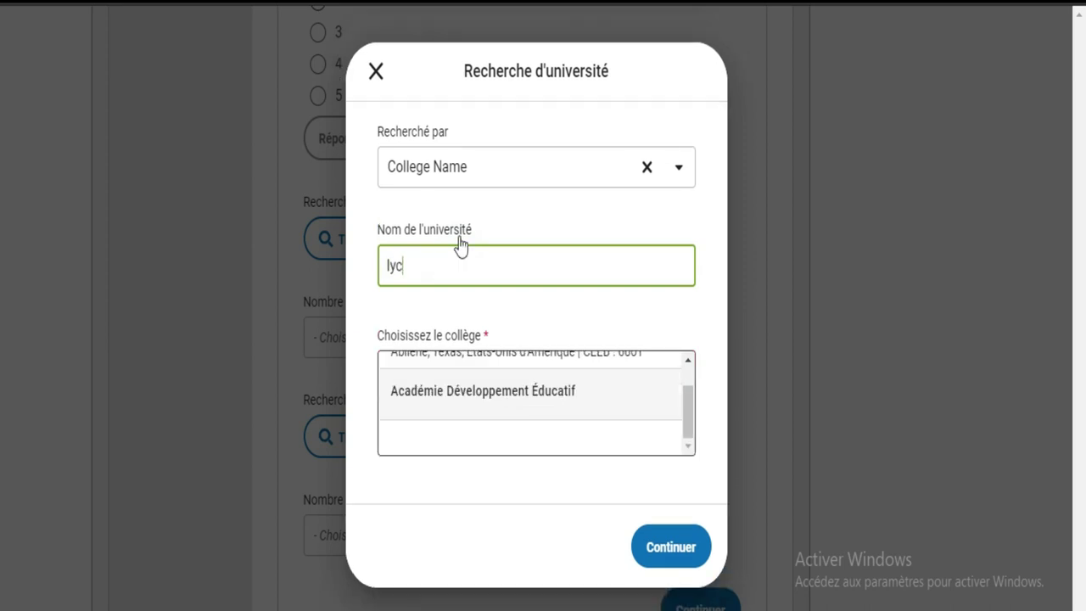
{"action": "type", "text": "ee"}
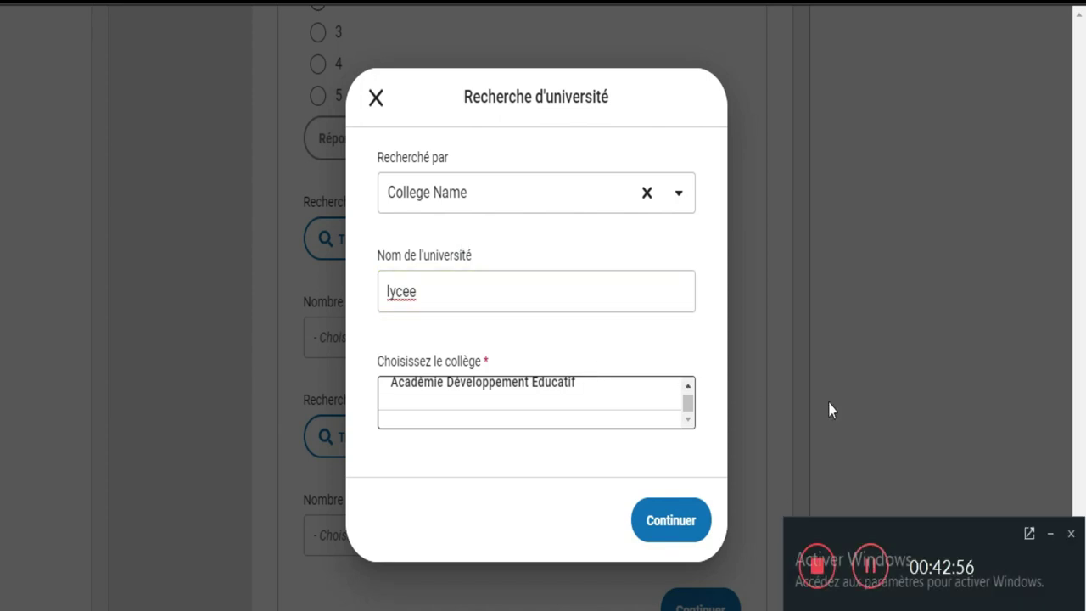
{"action": "left_click", "coordinate": [1050, 538]}
{"action": "left_click", "coordinate": [421, 288]}
{"action": "type", "text": "cl"}
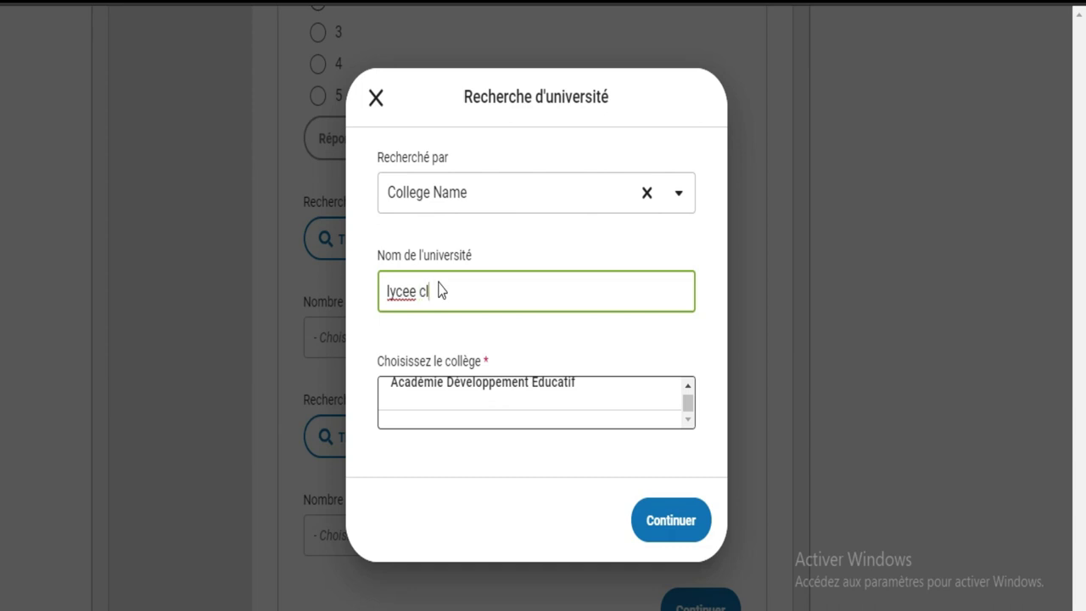
{"action": "type", "text": "s"}
{"action": "key", "text": "BackSpace"}
{"action": "type", "text": "assique"}
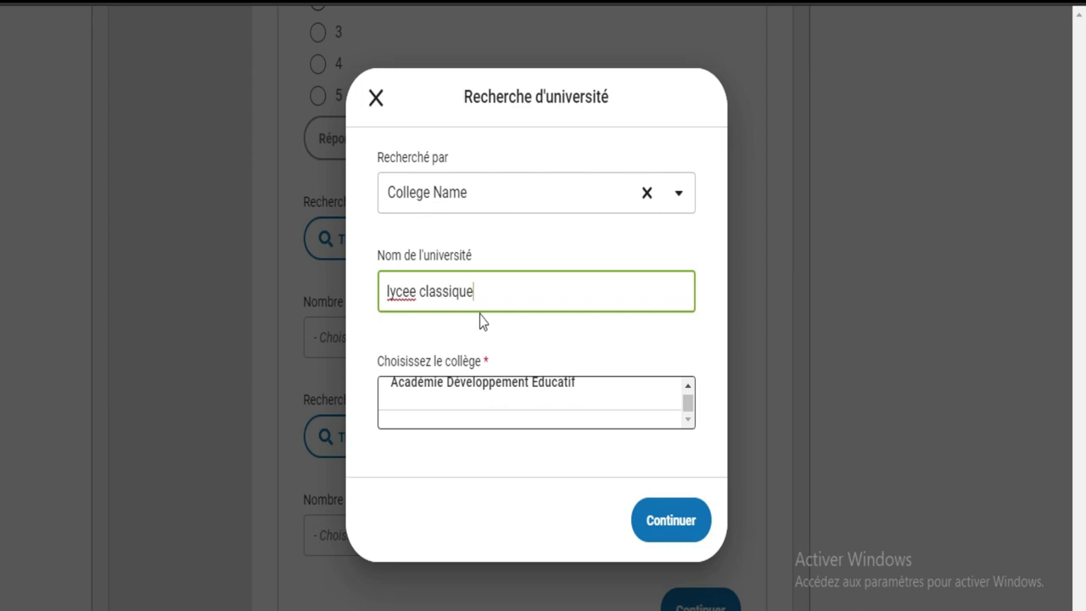
{"action": "left_click", "coordinate": [689, 400]}
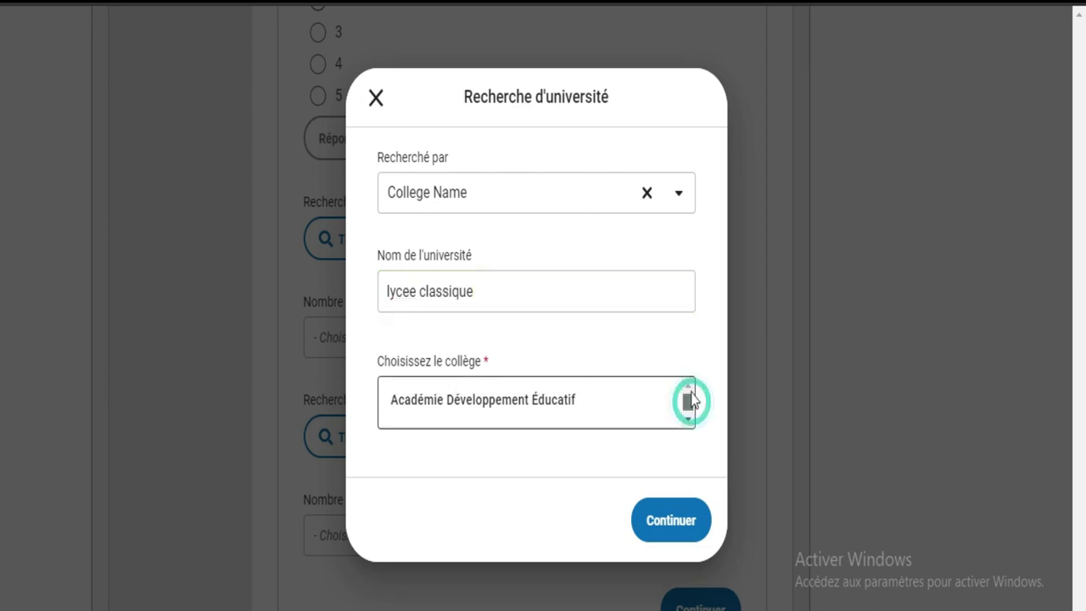
{"action": "left_click", "coordinate": [530, 402]}
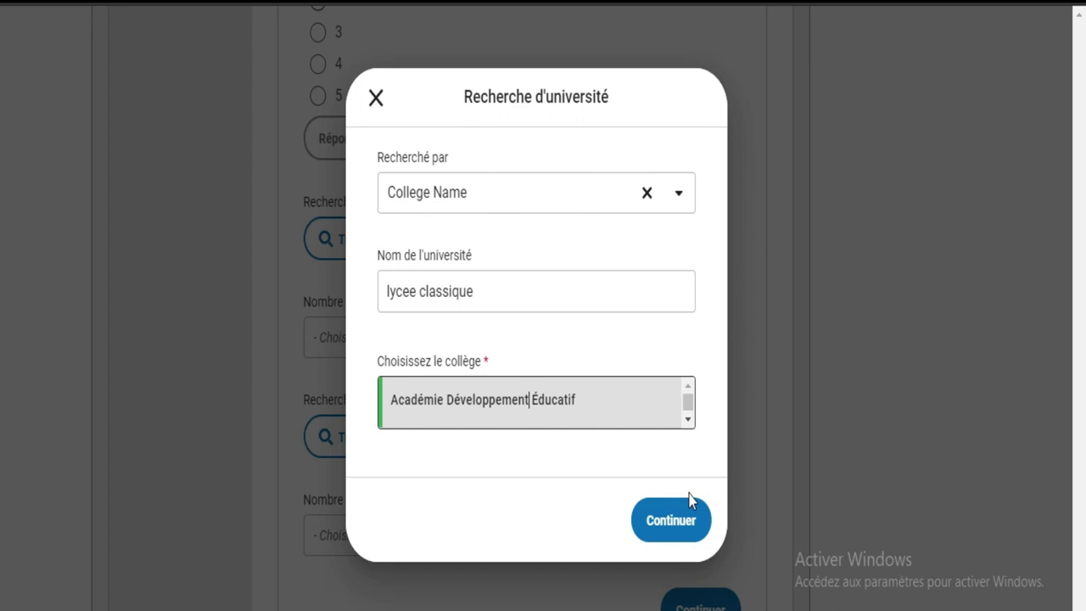
Confirm lycee classique as the college and clear United States of America from its country
{"action": "left_click", "coordinate": [671, 519]}
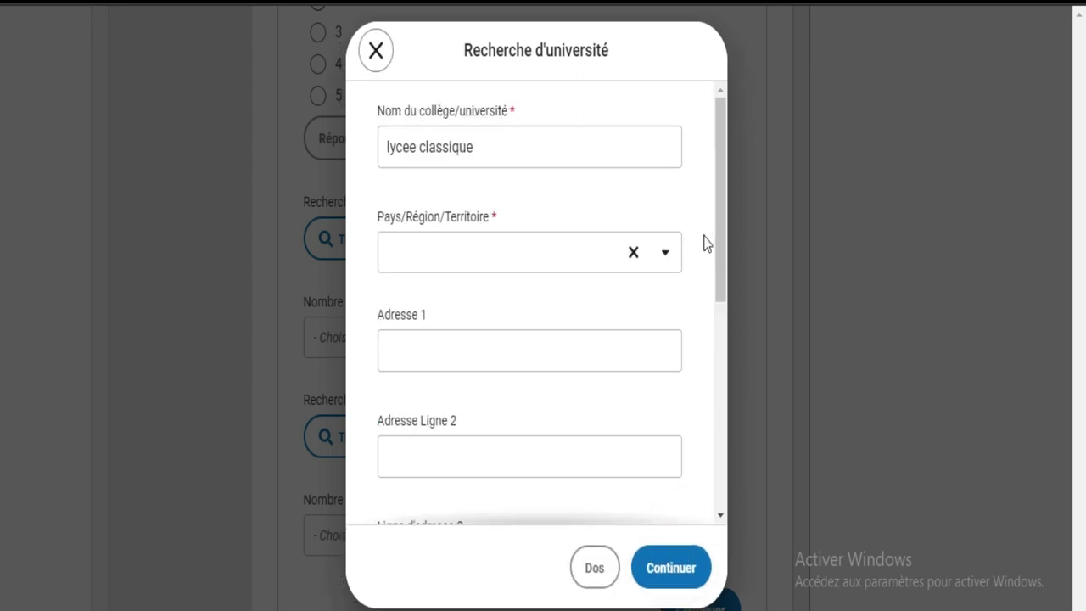
{"action": "left_click", "coordinate": [666, 257]}
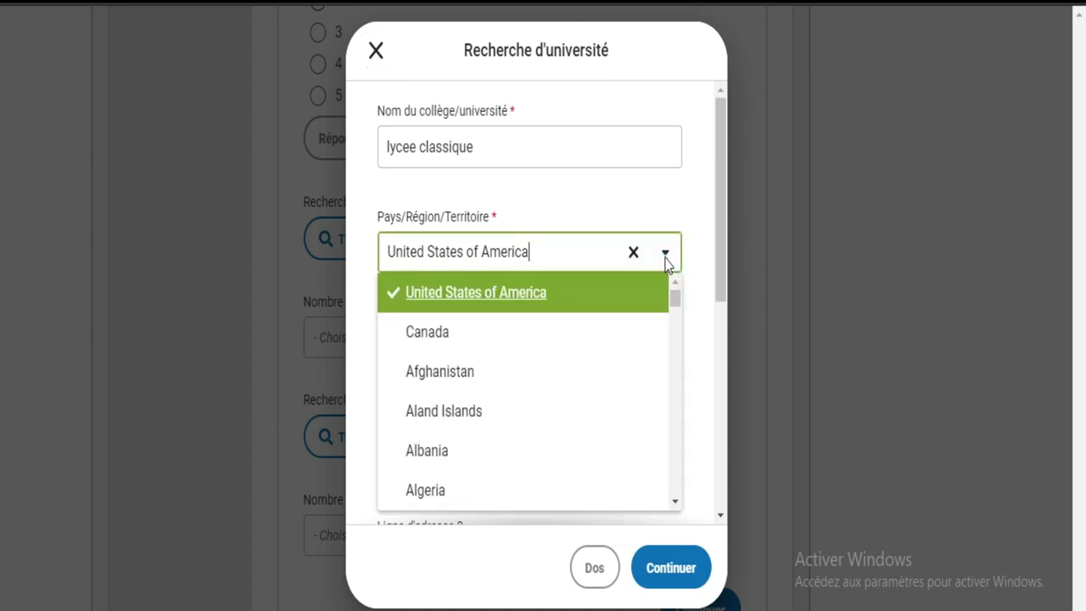
{"action": "type", "text": "c"}
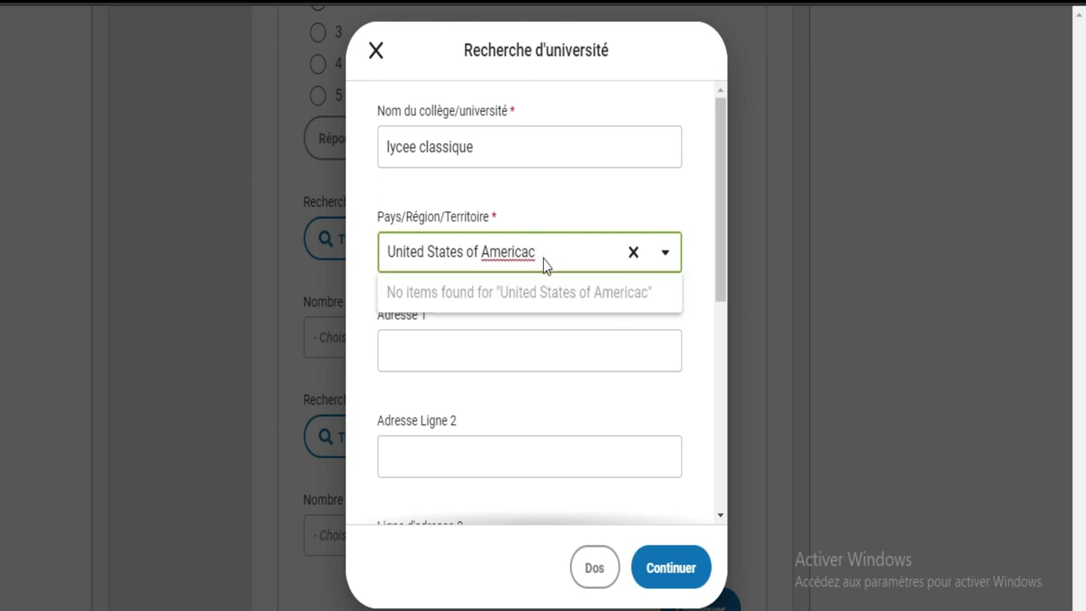
{"action": "key", "text": "BackSpace"}
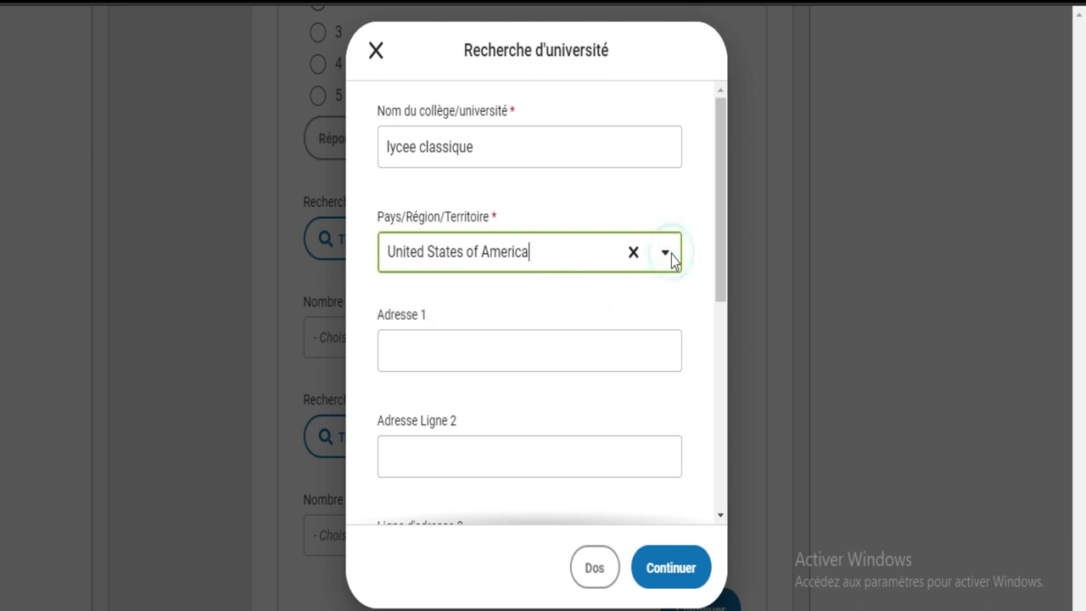
{"action": "left_click", "coordinate": [665, 253]}
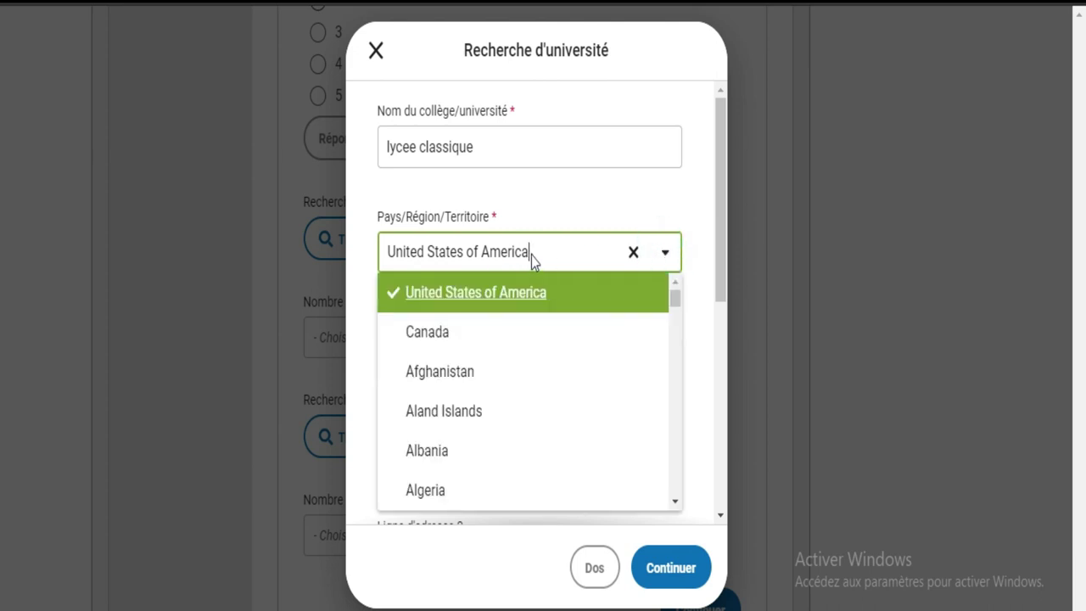
{"action": "left_click_drag", "start_coordinate": [532, 255], "coordinate": [301, 266]}
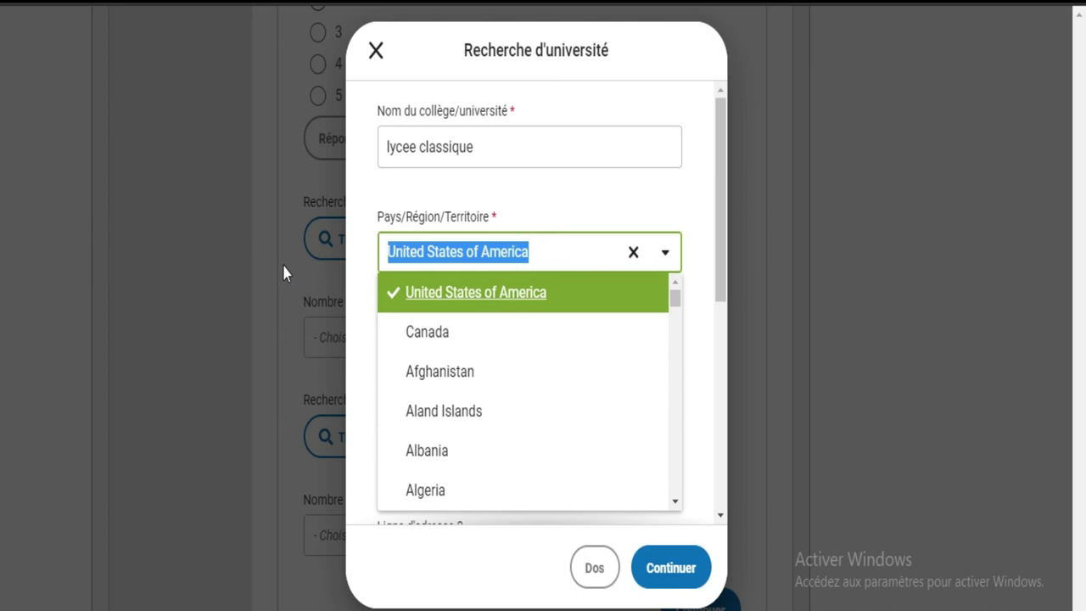
{"action": "key", "text": "BackSpace"}
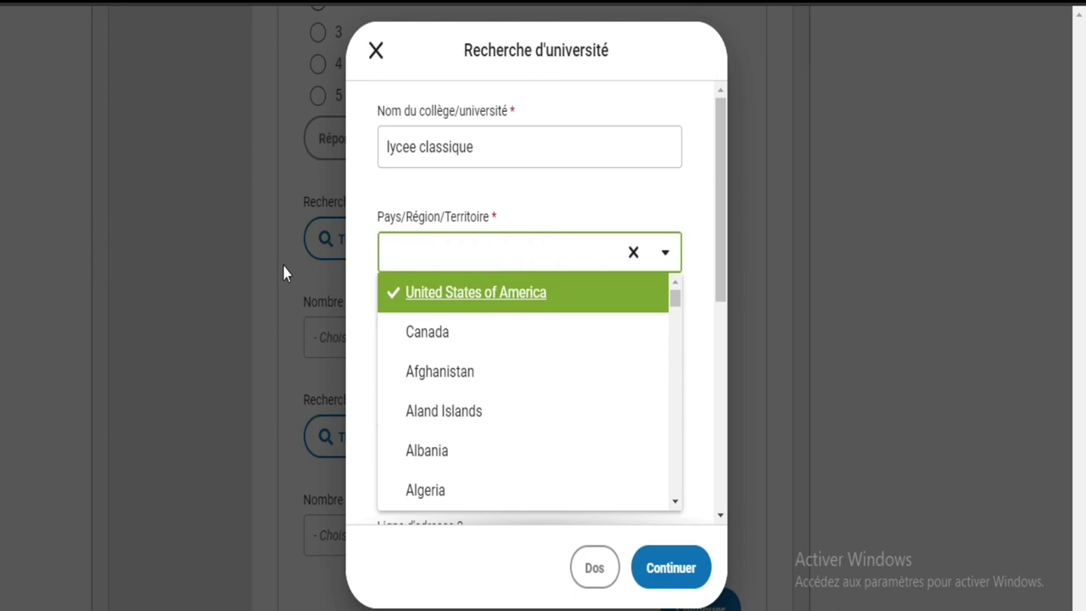
Set the college's country to Cote D'Ivoire
{"action": "type", "text": "c"}
{"action": "left_click", "coordinate": [679, 414]}
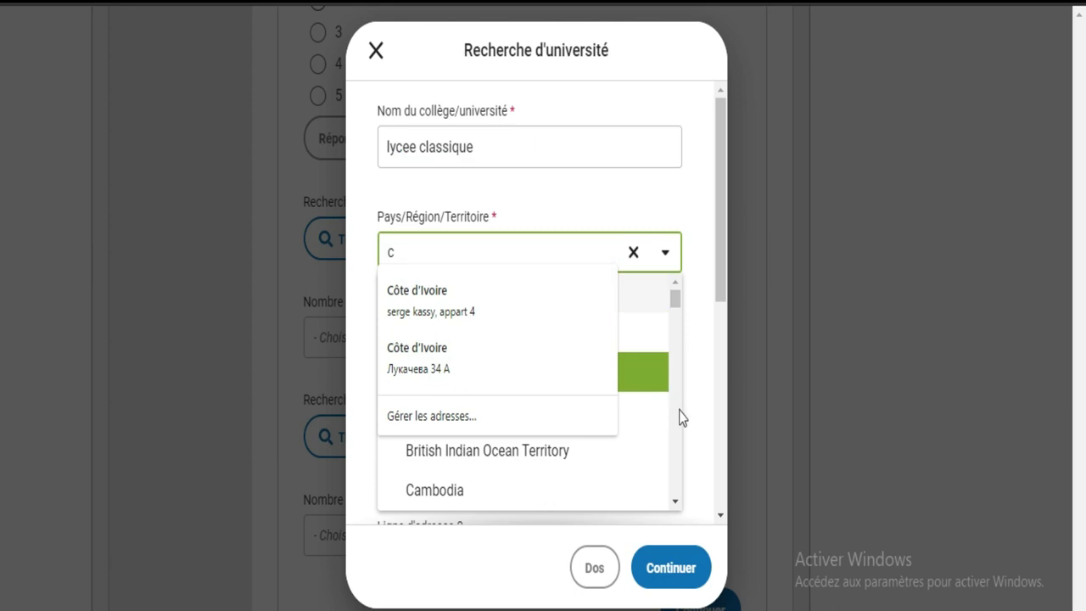
{"action": "left_click", "coordinate": [679, 413]}
{"action": "left_click", "coordinate": [679, 413]}
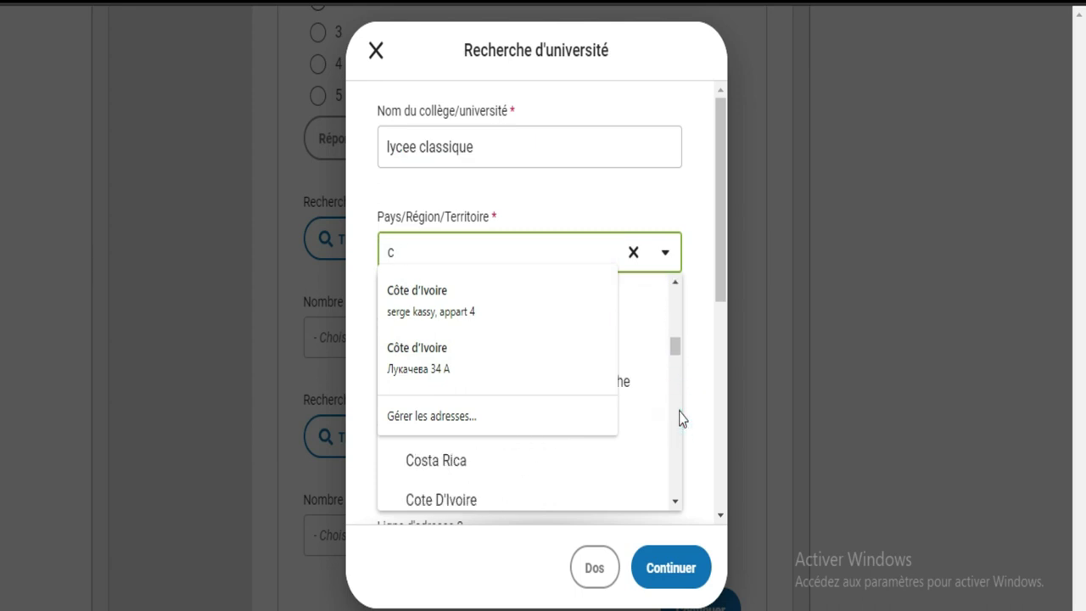
{"action": "left_click", "coordinate": [529, 504]}
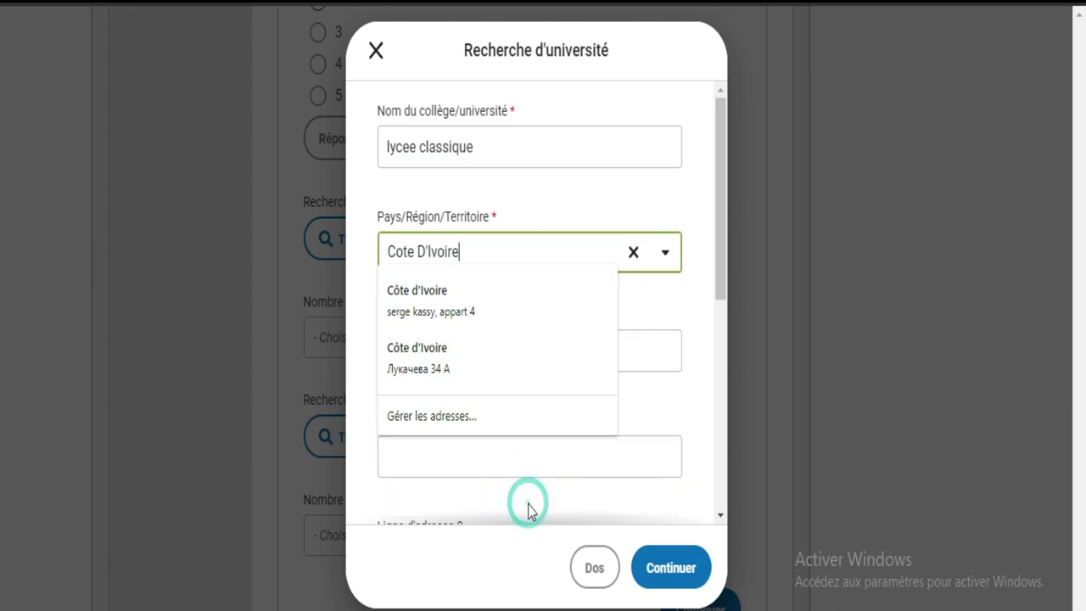
{"action": "left_click", "coordinate": [703, 230]}
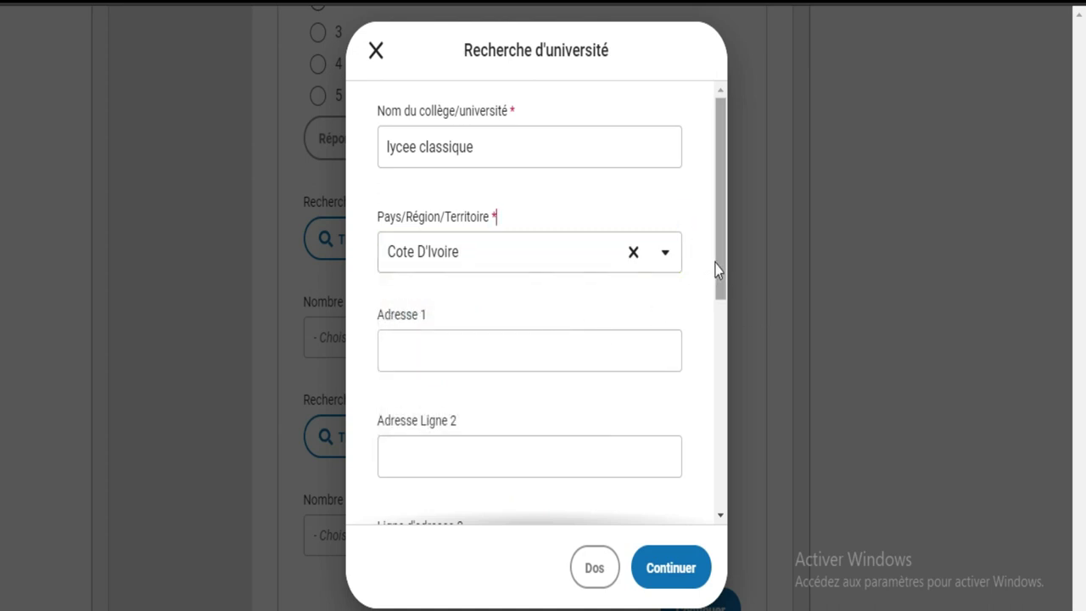
{"action": "left_click_drag", "start_coordinate": [718, 261], "coordinate": [721, 280]}
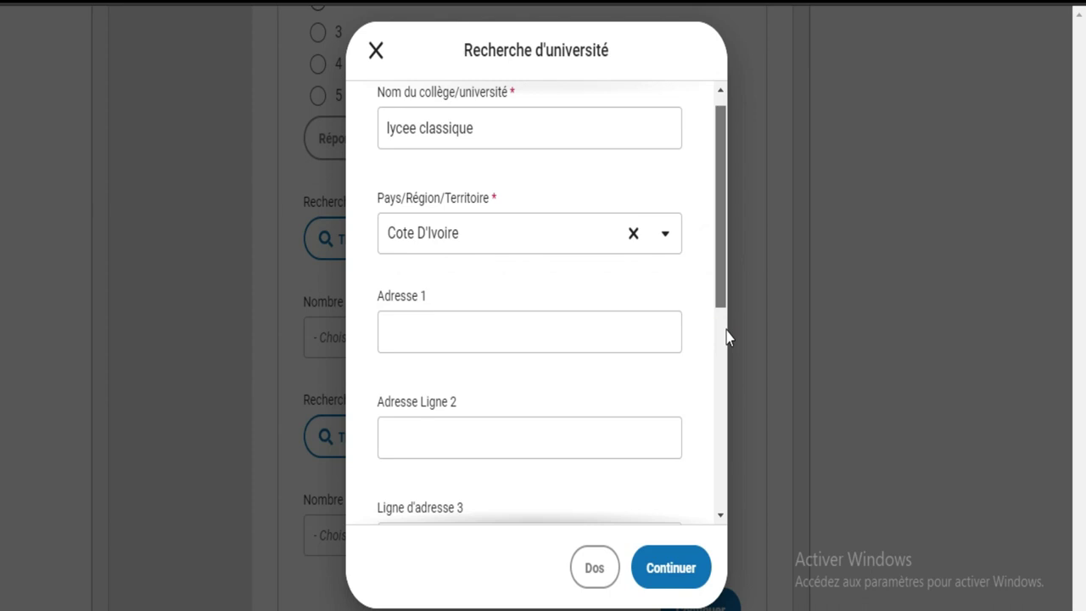
{"action": "left_click", "coordinate": [722, 260]}
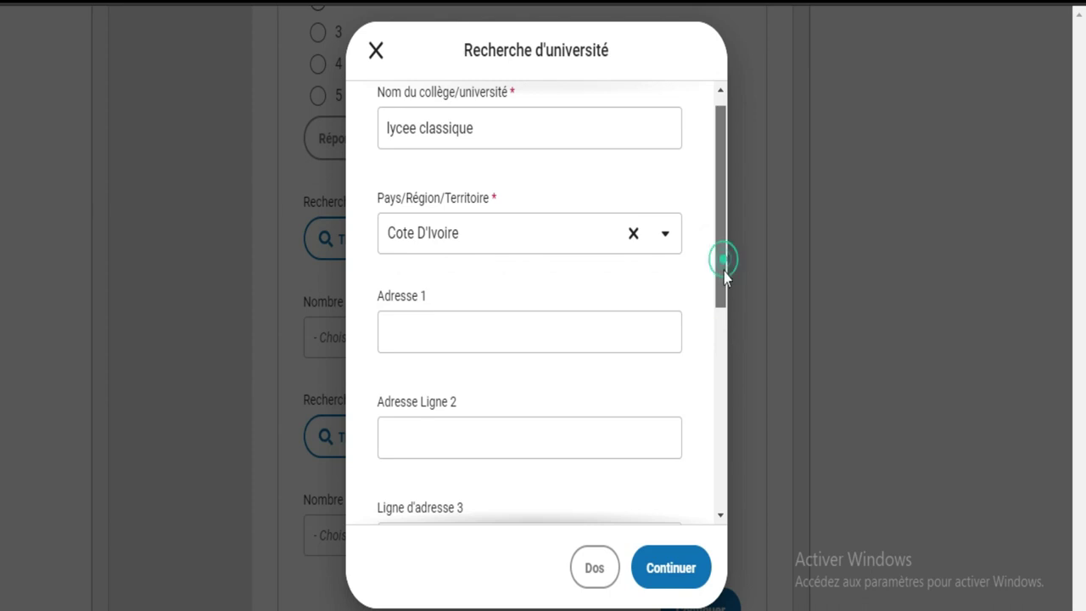
Enter abidjan as lycee classique's city and submit the college details
{"action": "left_click", "coordinate": [723, 339]}
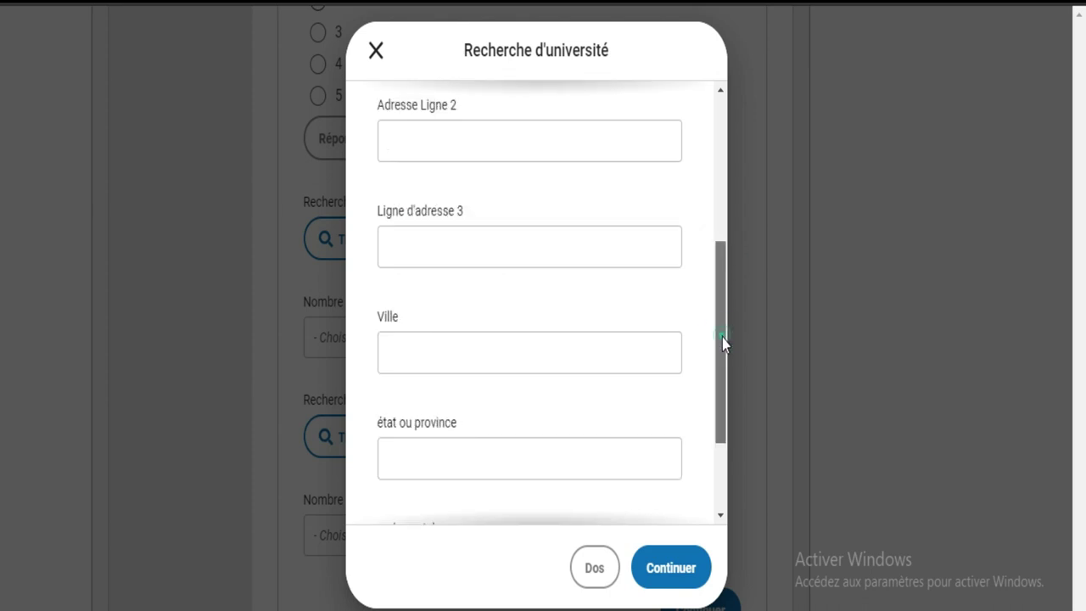
{"action": "scroll", "coordinate": [723, 374], "scroll_direction": "down", "scroll_amount": 1}
{"action": "scroll", "coordinate": [726, 463], "scroll_direction": "down", "scroll_amount": 3}
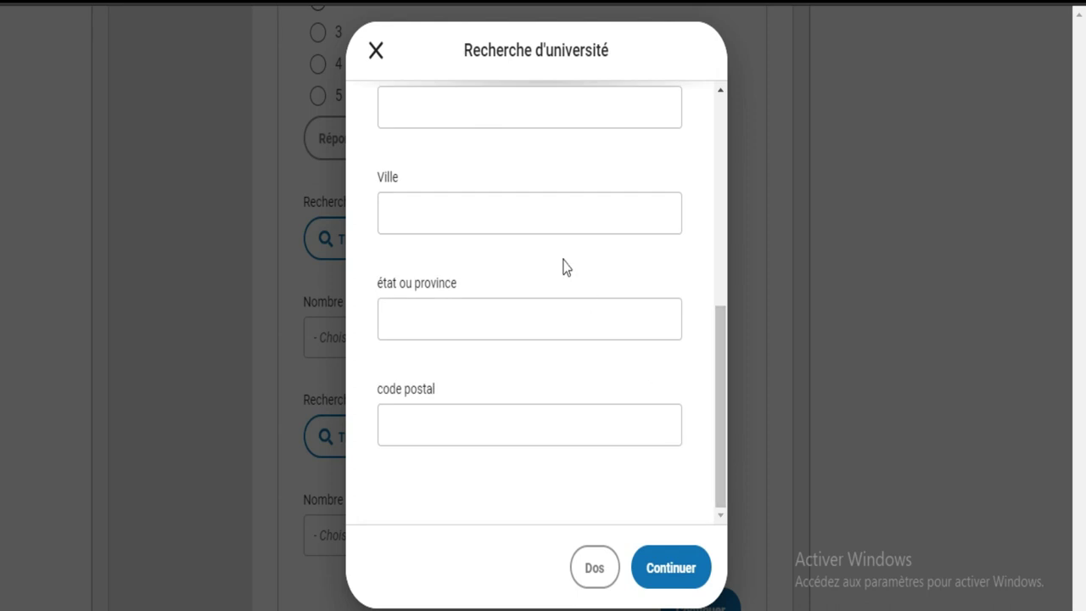
{"action": "left_click", "coordinate": [547, 209]}
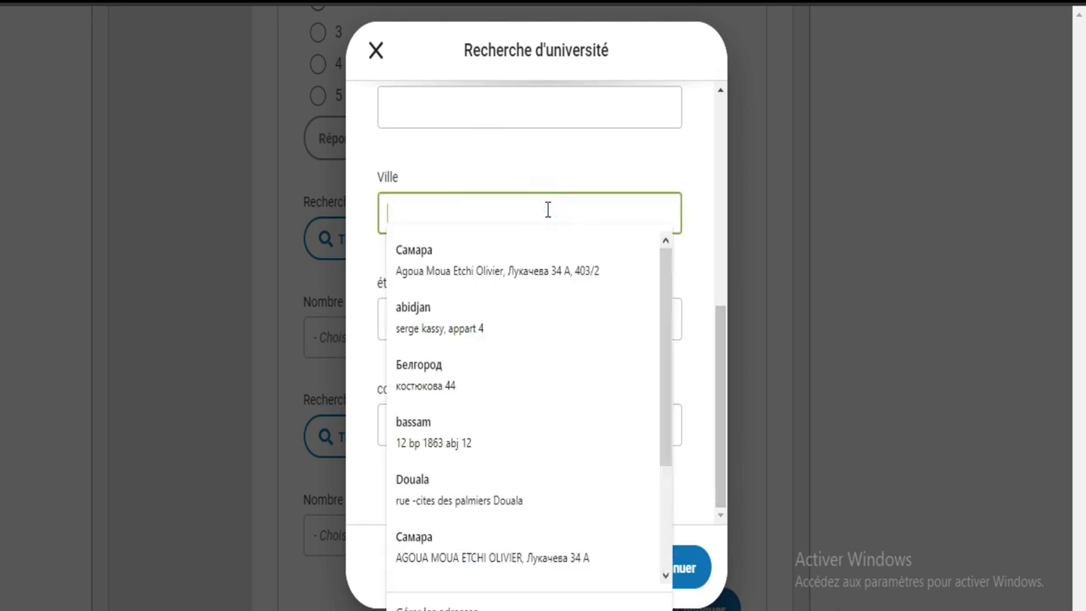
{"action": "type", "text": "abidjan"}
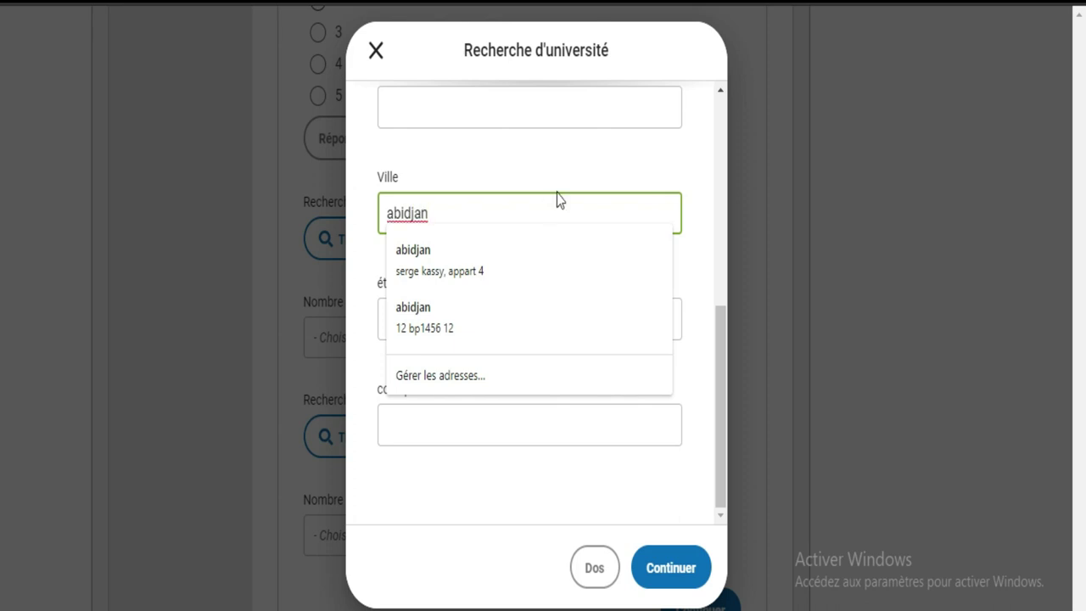
{"action": "left_click", "coordinate": [574, 152]}
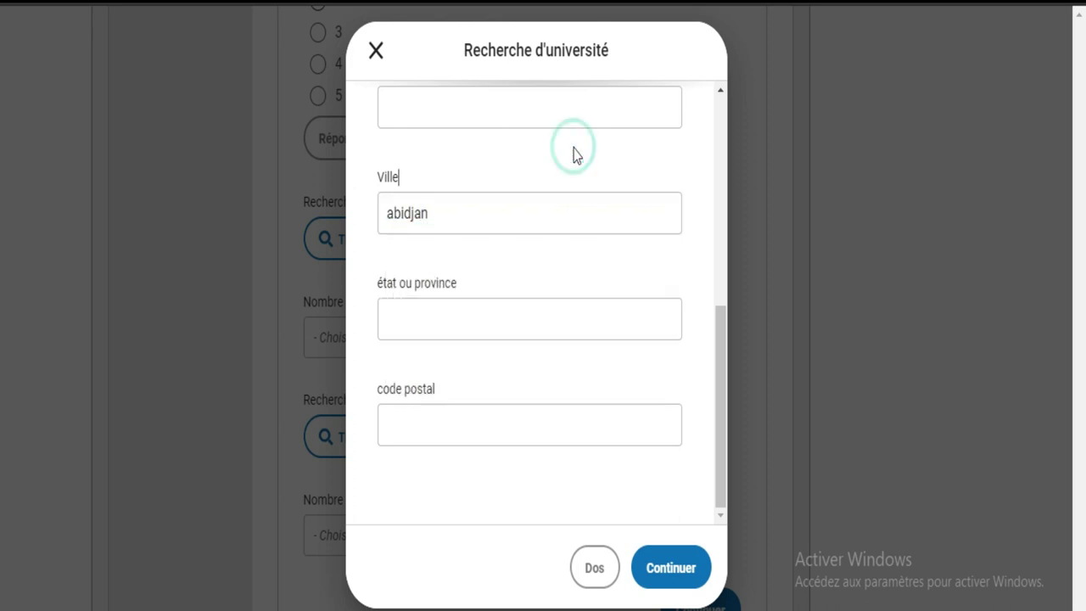
{"action": "left_click", "coordinate": [723, 344]}
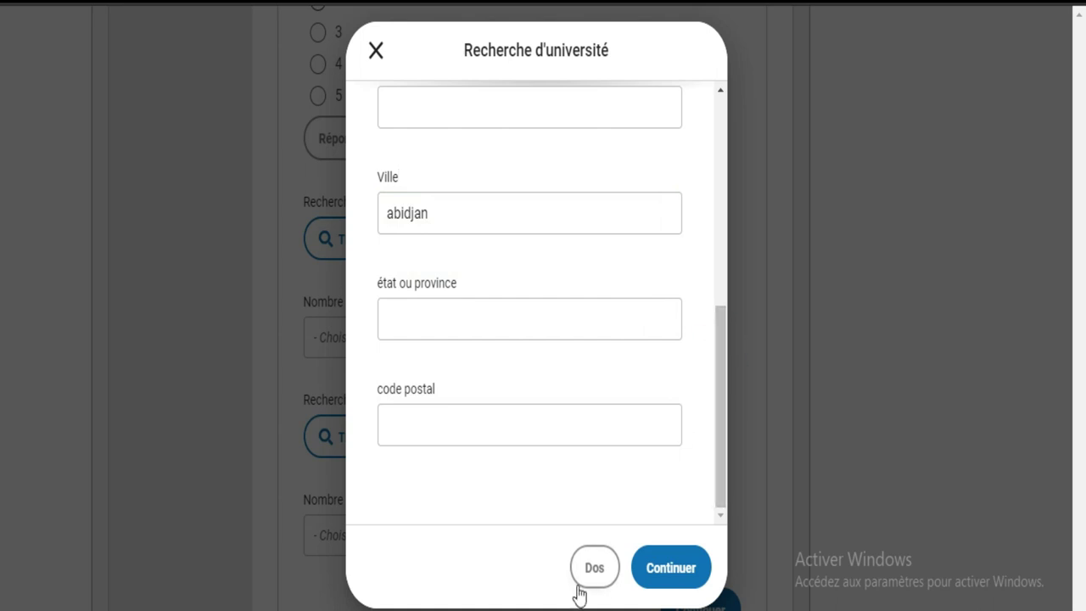
{"action": "left_click", "coordinate": [669, 567]}
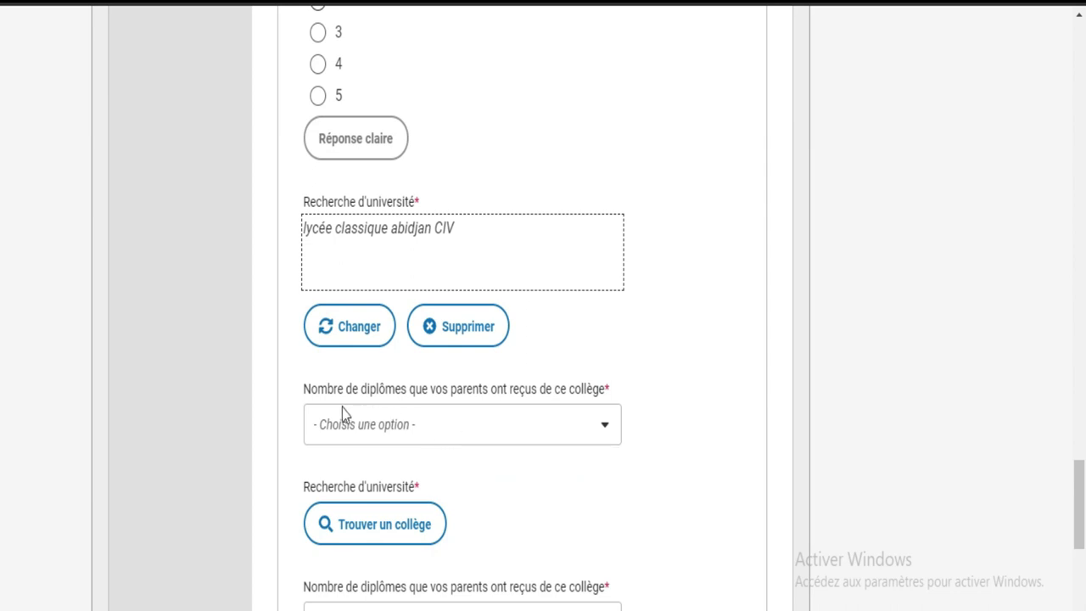
Set Parent 1's number of degrees from this college to 3
{"action": "left_click", "coordinate": [553, 435]}
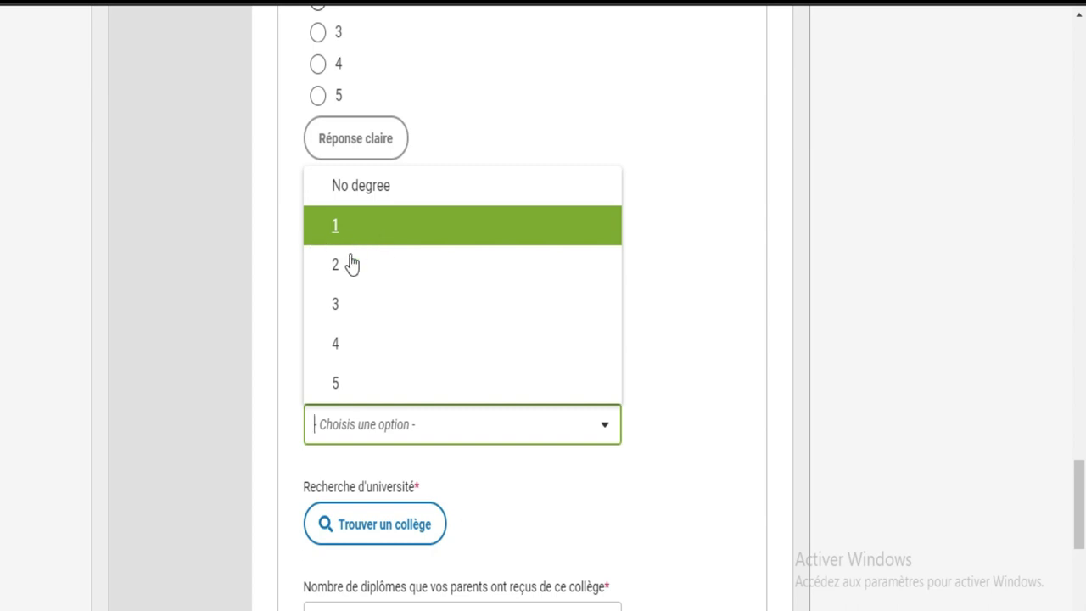
{"action": "left_click", "coordinate": [331, 310]}
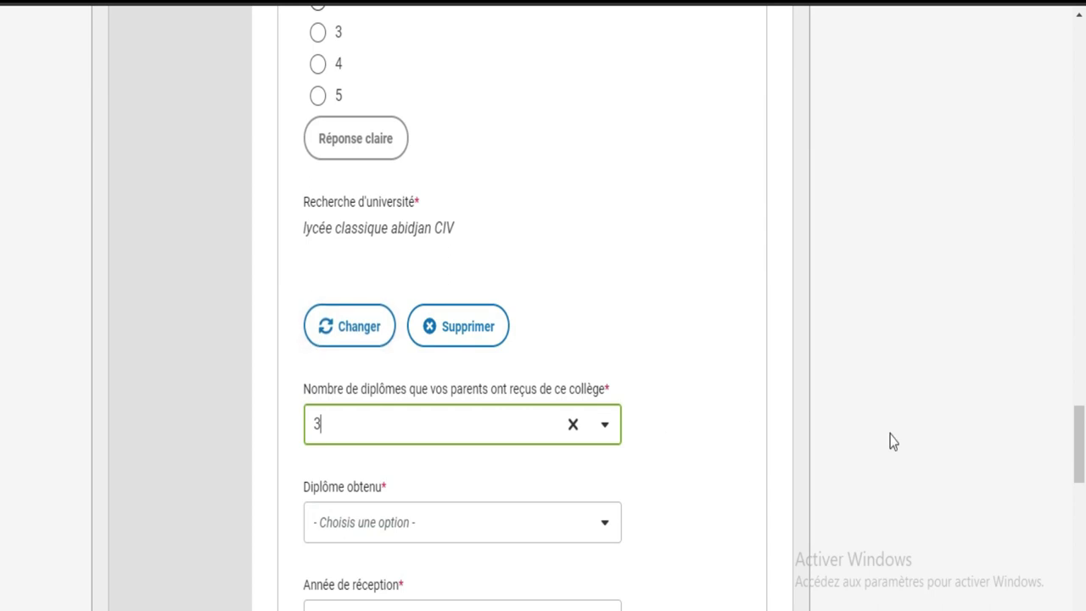
{"action": "scroll", "coordinate": [1, 441], "scroll_direction": "down", "scroll_amount": 3}
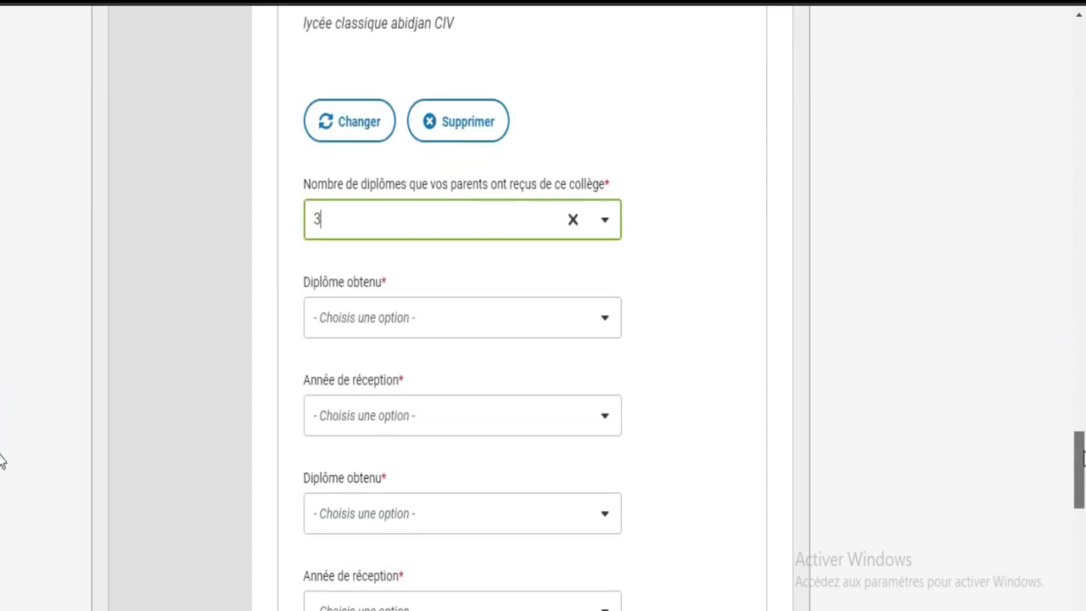
{"action": "scroll", "coordinate": [2, 463], "scroll_direction": "down", "scroll_amount": 3}
{"action": "left_click_drag", "start_coordinate": [1084, 546], "coordinate": [1082, 460]}
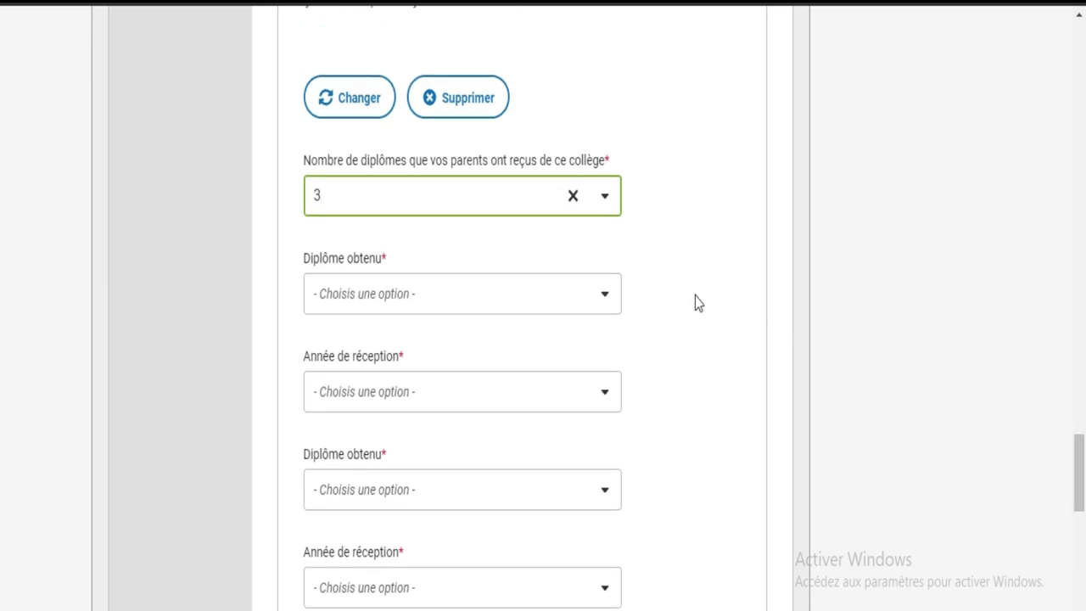
Set the first degree to Bachelor's (BA, BS), received 1959
{"action": "left_click", "coordinate": [584, 306]}
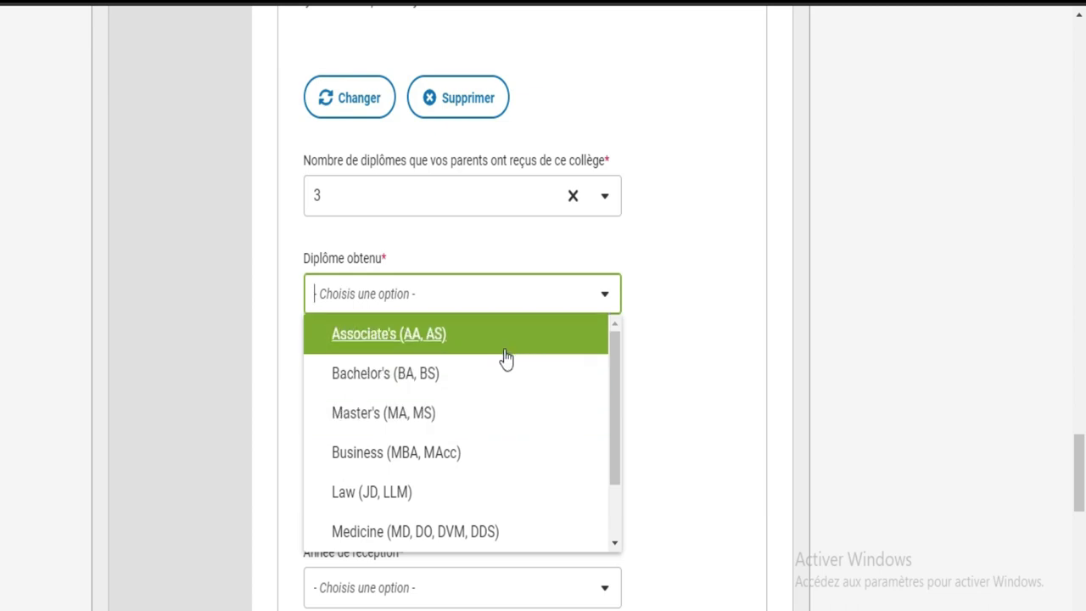
{"action": "left_click", "coordinate": [709, 313]}
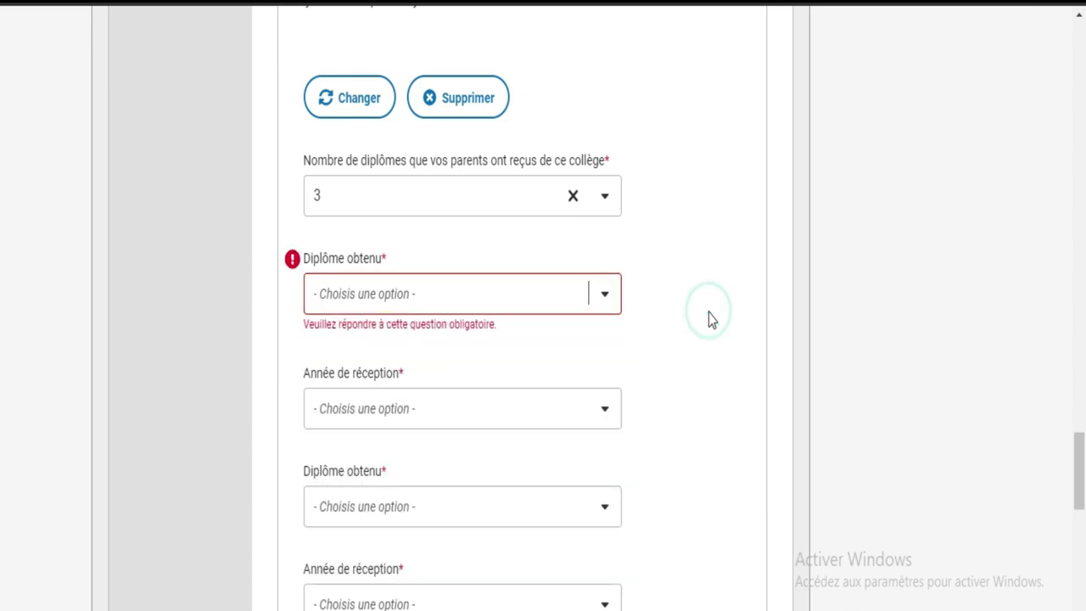
{"action": "left_click", "coordinate": [604, 299]}
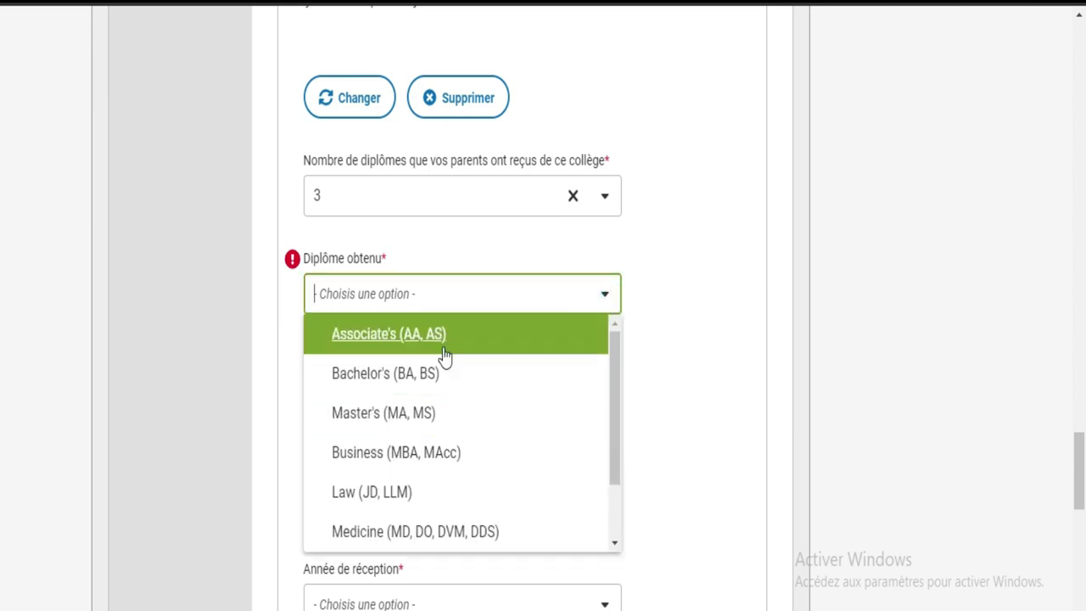
{"action": "left_click", "coordinate": [434, 374]}
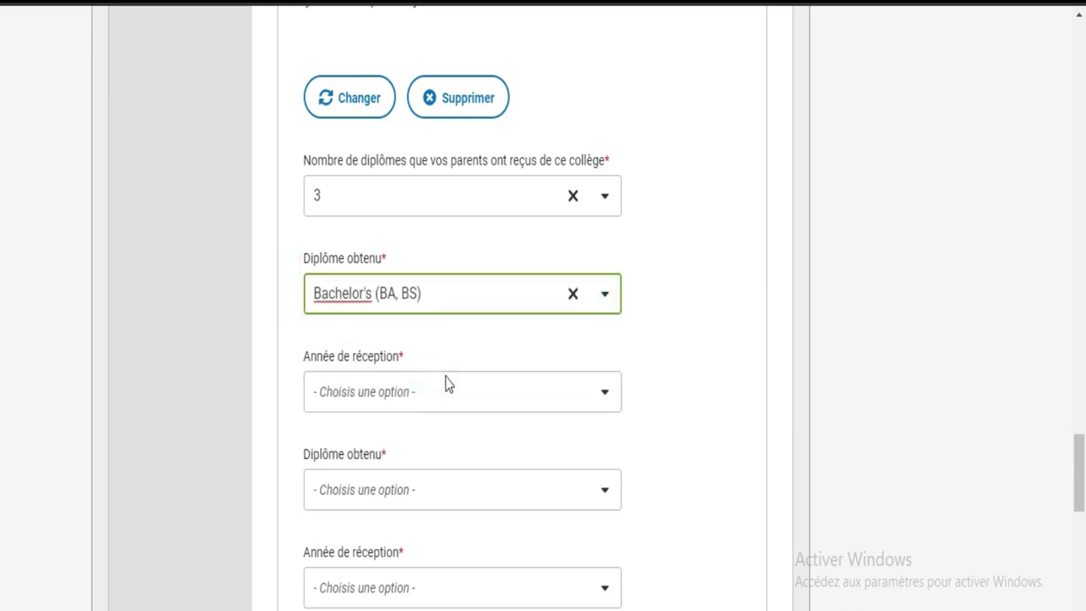
{"action": "left_click", "coordinate": [553, 400]}
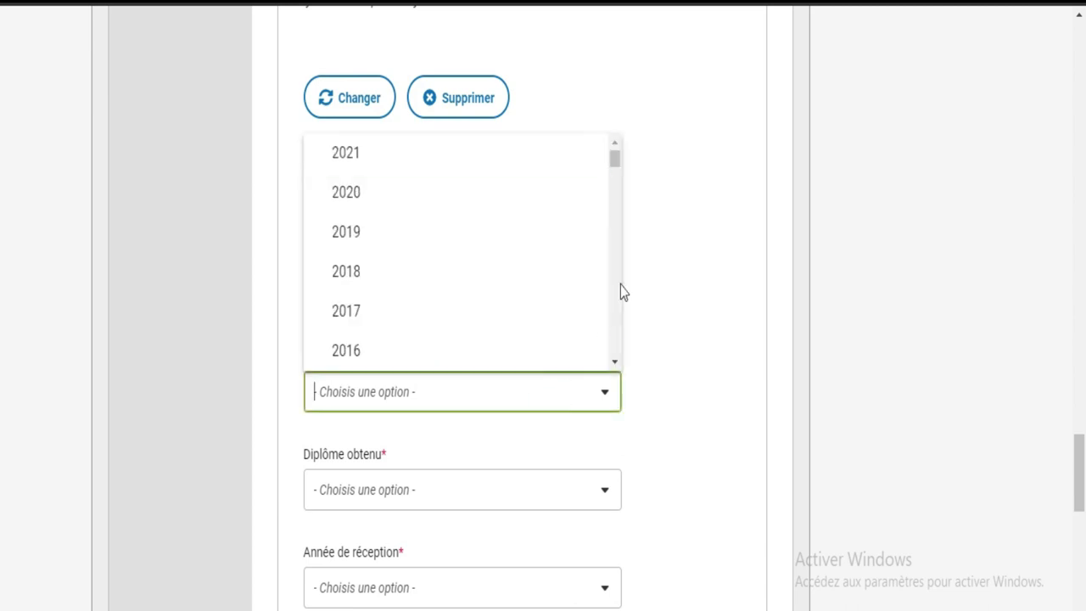
{"action": "scroll", "coordinate": [618, 280], "scroll_direction": "down", "scroll_amount": 5}
{"action": "scroll", "coordinate": [618, 280], "scroll_direction": "down", "scroll_amount": 18}
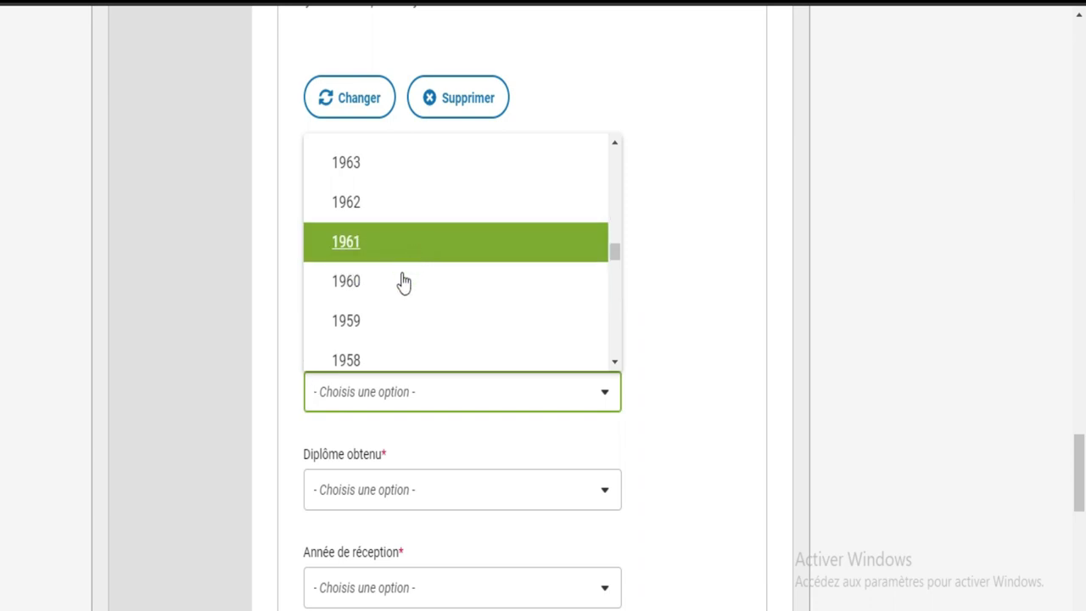
{"action": "left_click", "coordinate": [393, 327]}
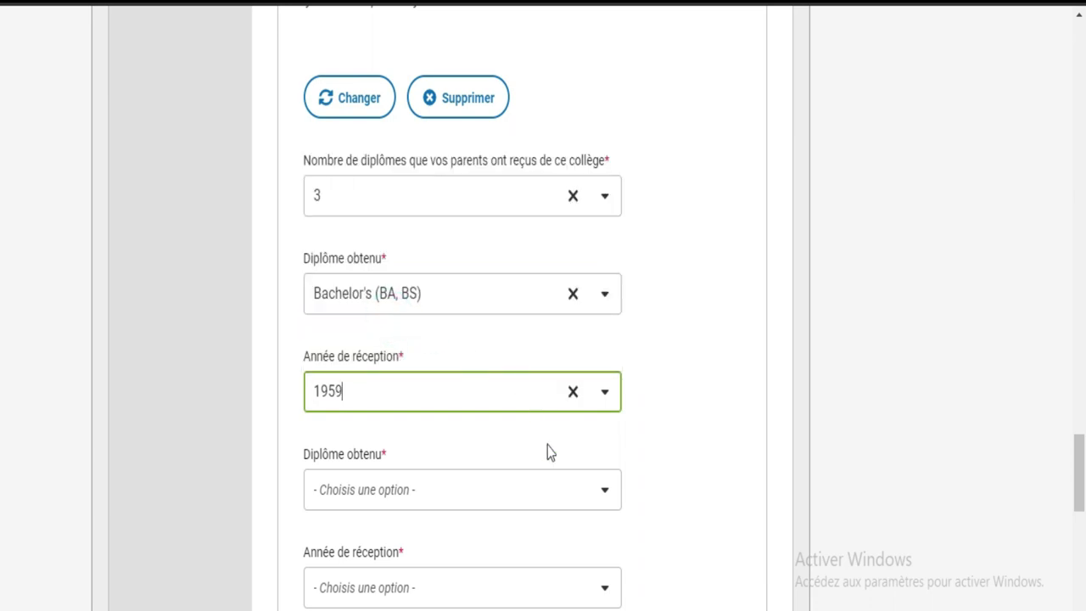
Set the second degree to Master's (MA, MS), received 1962
{"action": "left_click", "coordinate": [604, 497]}
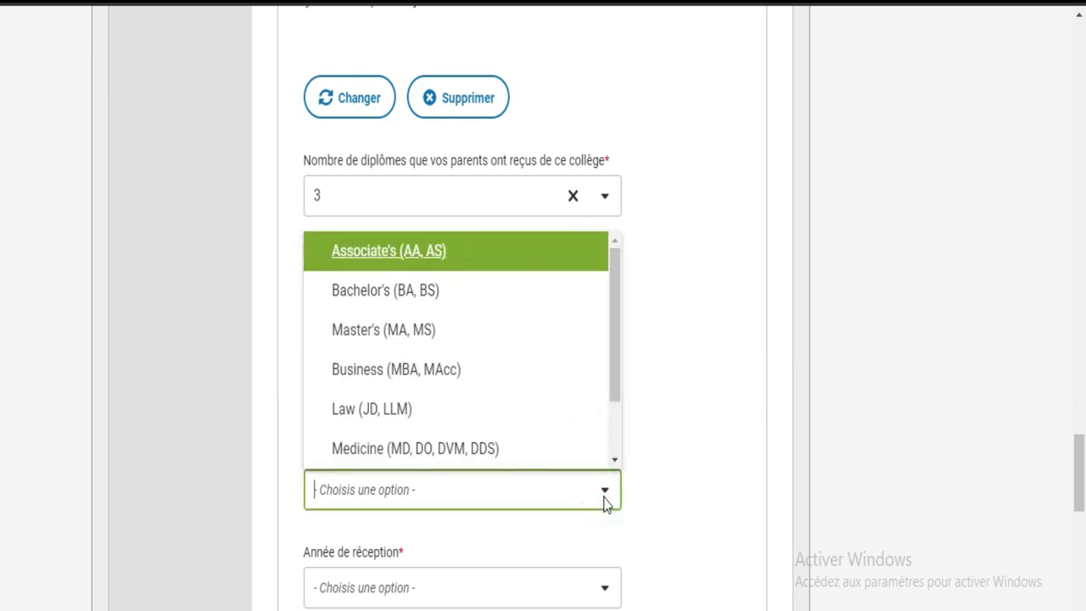
{"action": "left_click", "coordinate": [553, 355]}
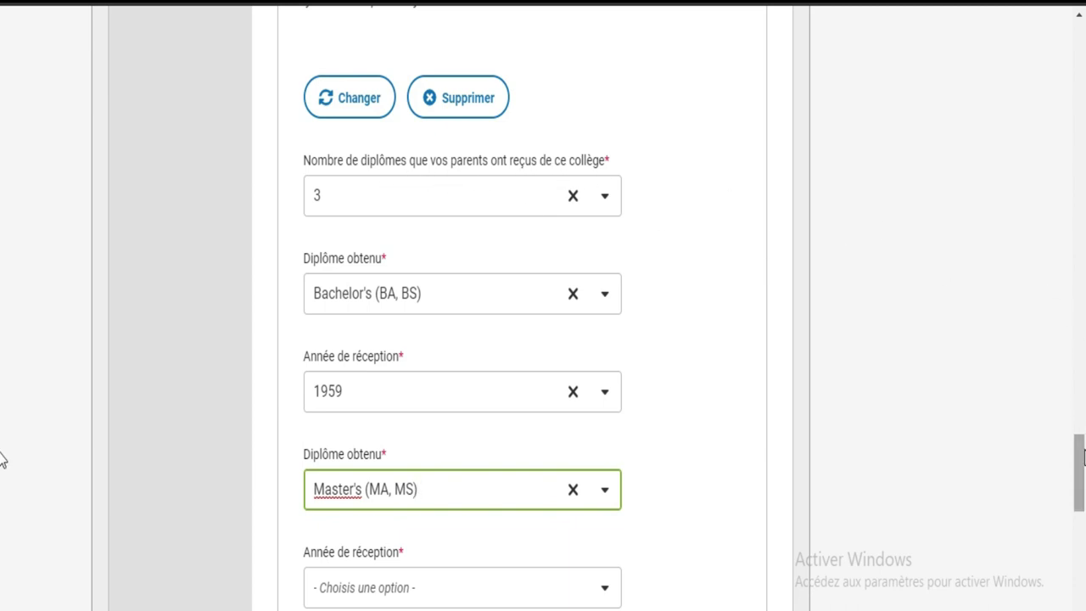
{"action": "scroll", "coordinate": [2, 459], "scroll_direction": "down", "scroll_amount": 4}
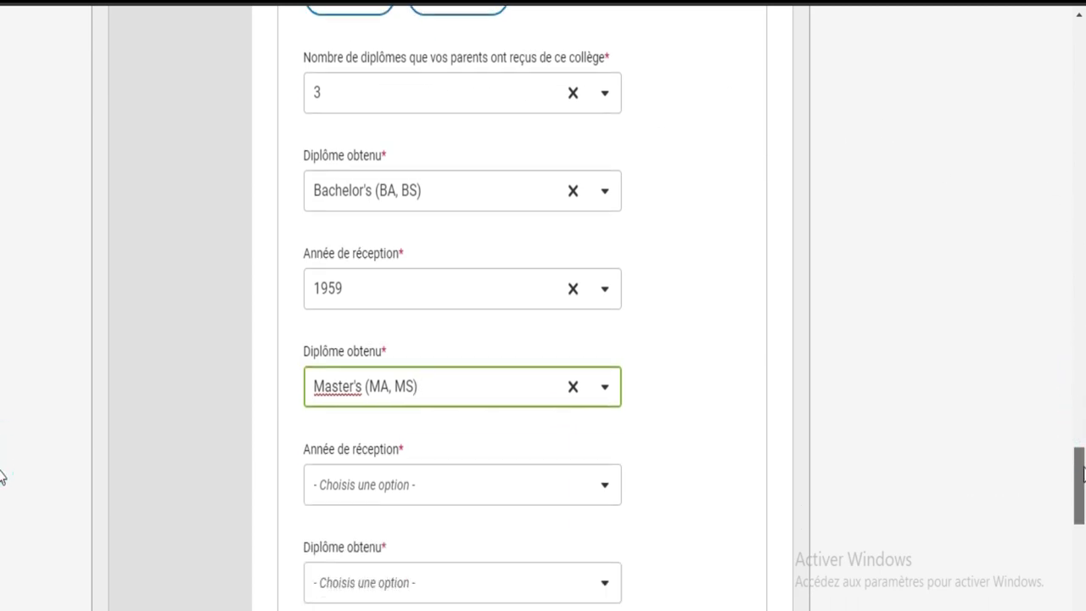
{"action": "left_click", "coordinate": [604, 273]}
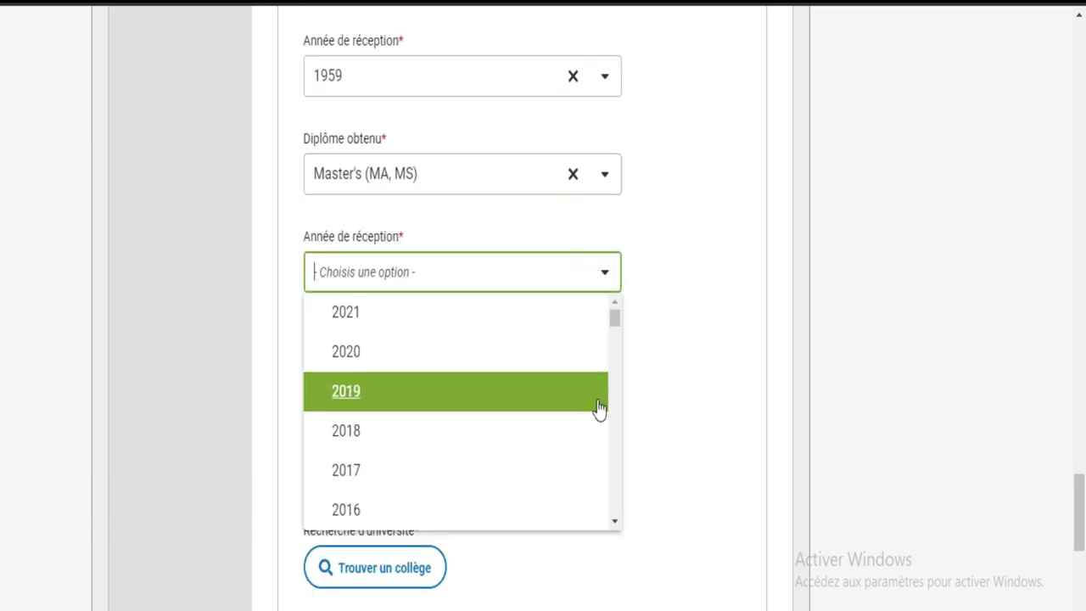
{"action": "scroll", "coordinate": [613, 420], "scroll_direction": "down", "scroll_amount": 15}
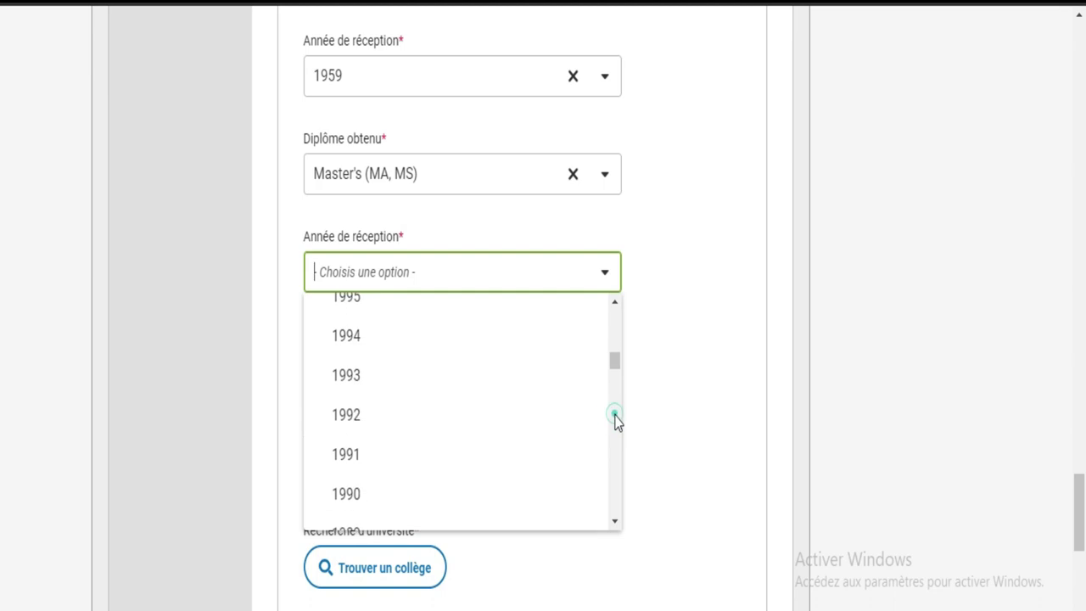
{"action": "scroll", "coordinate": [620, 471], "scroll_direction": "down", "scroll_amount": 8}
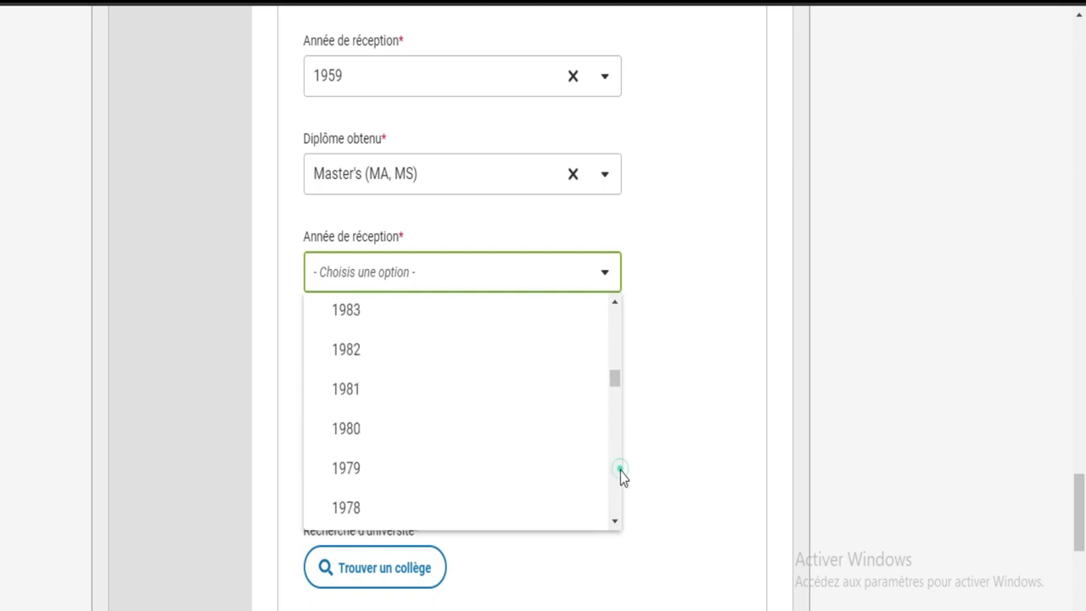
{"action": "scroll", "coordinate": [620, 471], "scroll_direction": "down", "scroll_amount": 5}
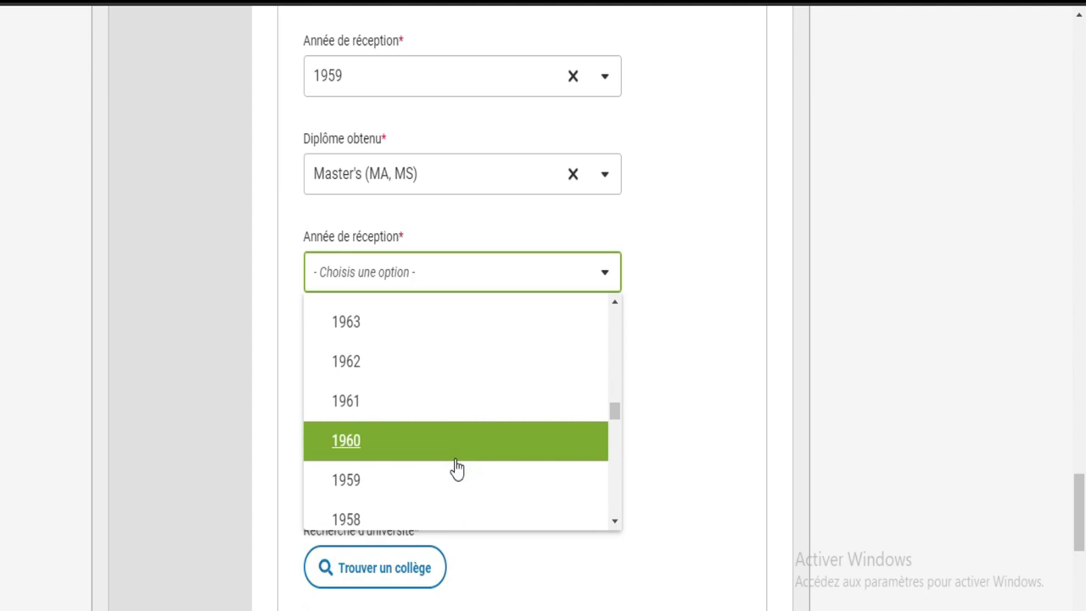
{"action": "left_click", "coordinate": [428, 379]}
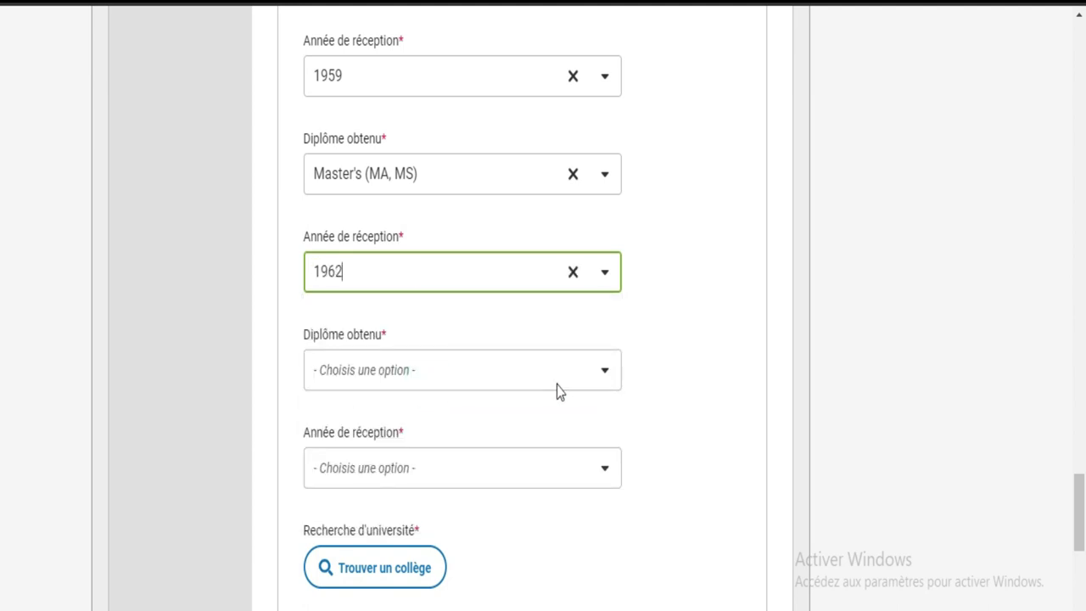
Set the third degree to Law (JD, LLM), received 1966
{"action": "left_click", "coordinate": [557, 386]}
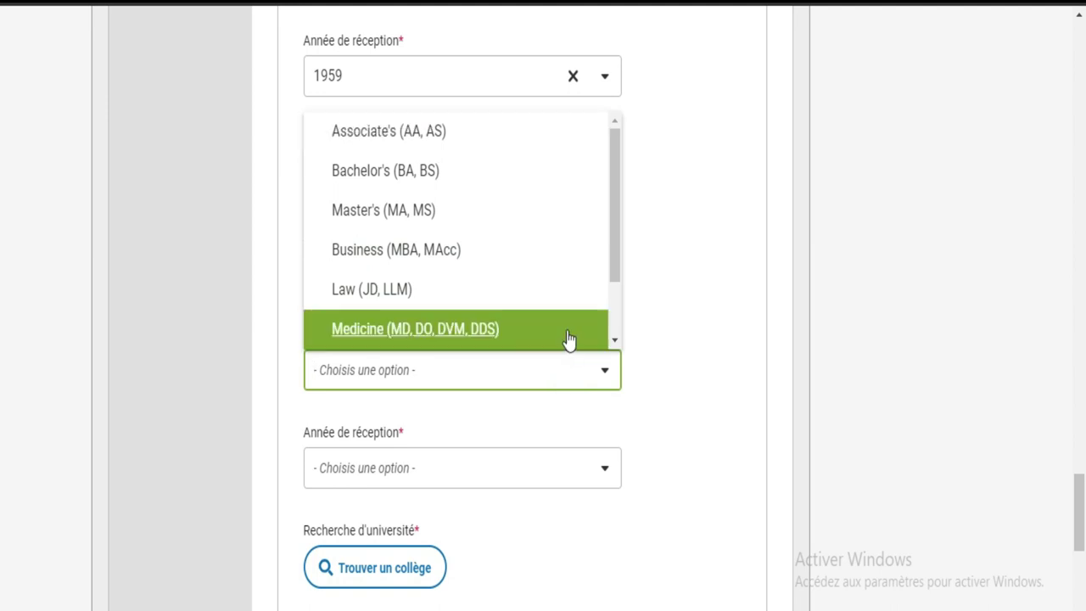
{"action": "left_click", "coordinate": [541, 307]}
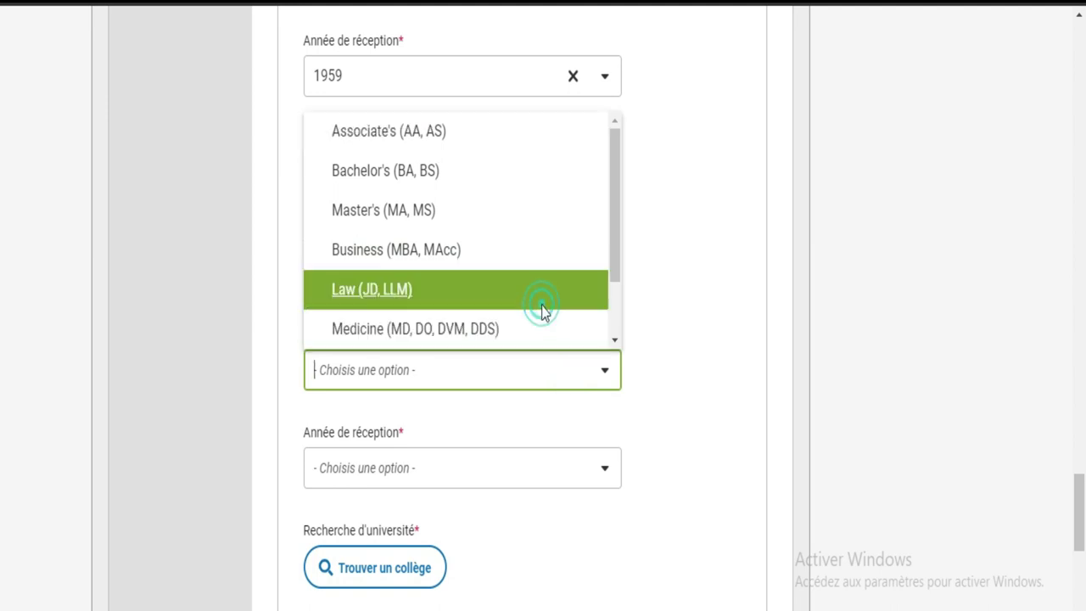
{"action": "left_click", "coordinate": [481, 472]}
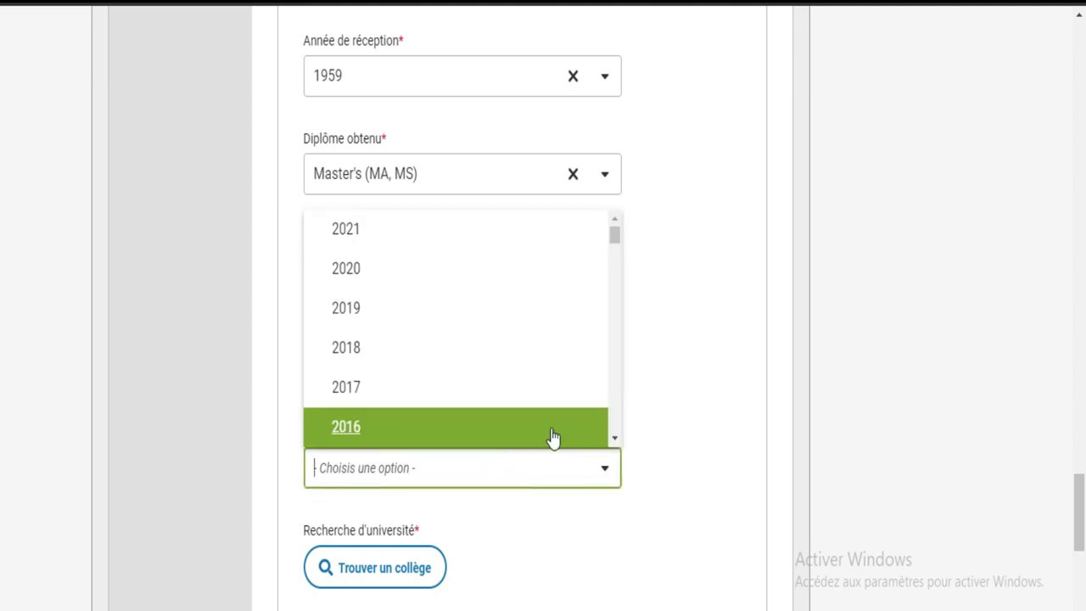
{"action": "left_click", "coordinate": [614, 392]}
{"action": "left_click", "coordinate": [613, 393]}
{"action": "left_click", "coordinate": [613, 392]}
{"action": "left_click", "coordinate": [614, 395]}
{"action": "left_click", "coordinate": [615, 399]}
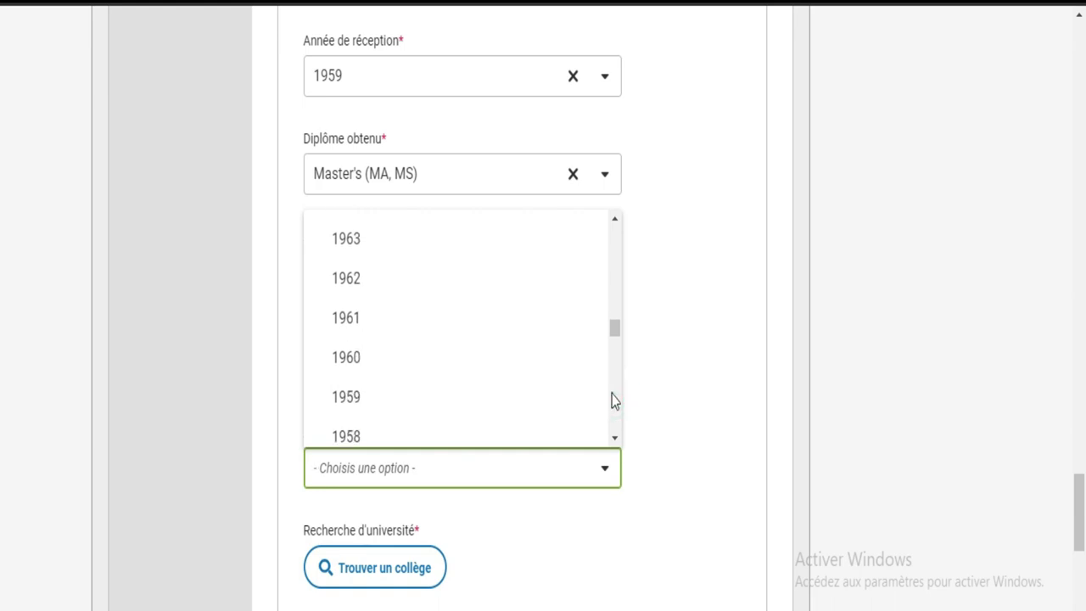
{"action": "left_click", "coordinate": [614, 400]}
{"action": "left_click_drag", "start_coordinate": [615, 338], "coordinate": [615, 336]}
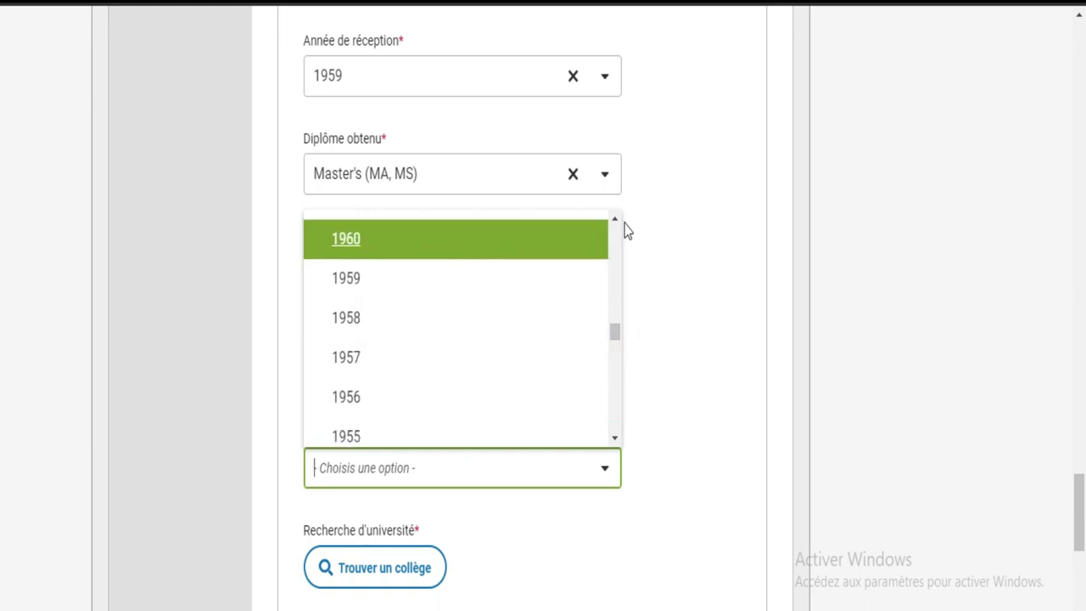
{"action": "left_click", "coordinate": [616, 221]}
{"action": "left_click", "coordinate": [615, 222]}
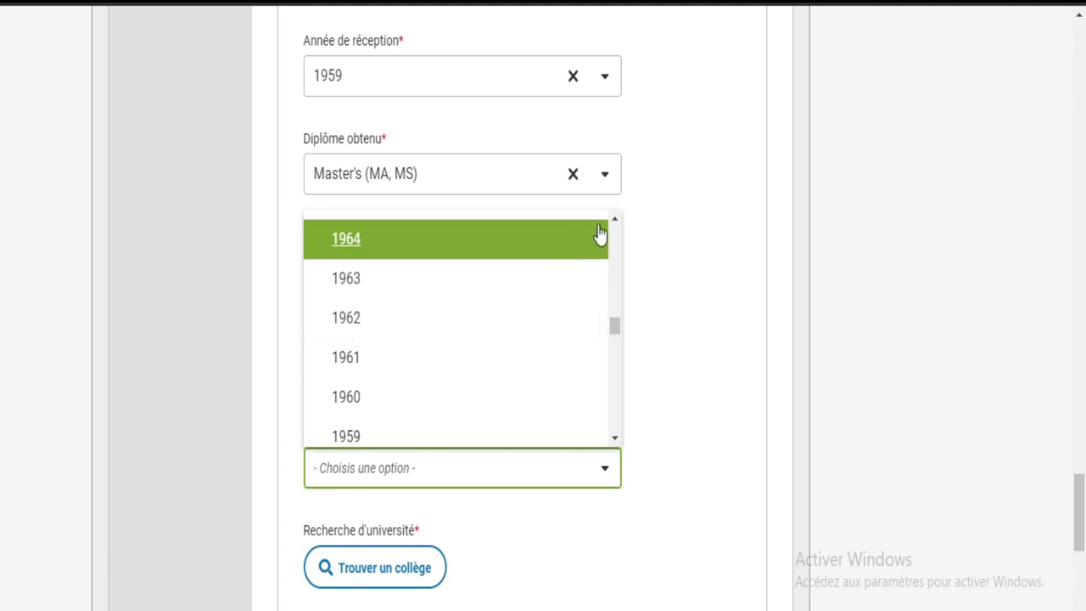
{"action": "scroll", "coordinate": [617, 222], "scroll_direction": "up", "scroll_amount": 1}
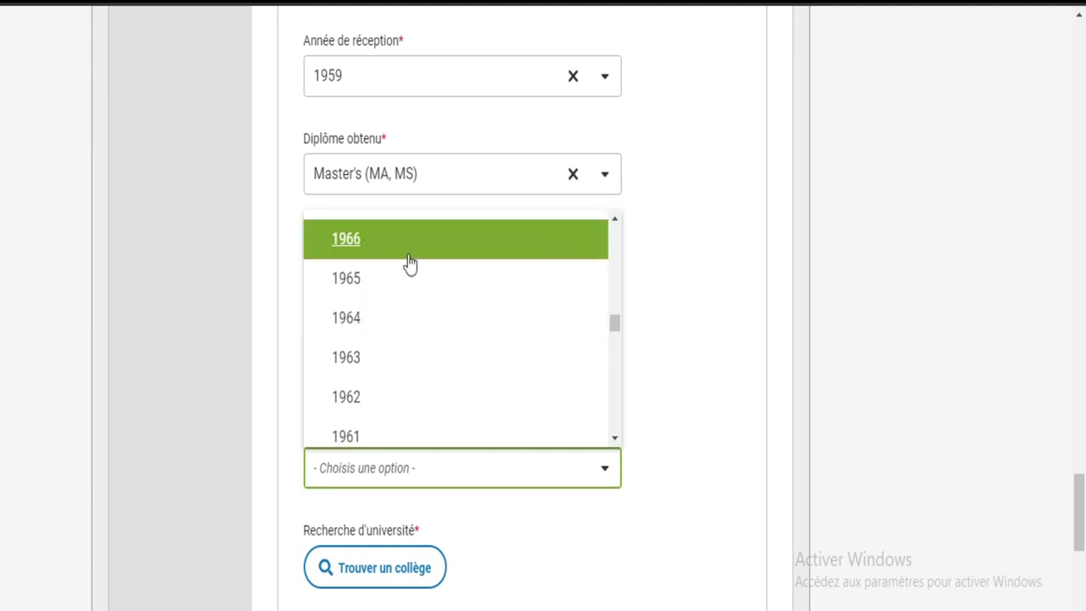
{"action": "left_click", "coordinate": [408, 257]}
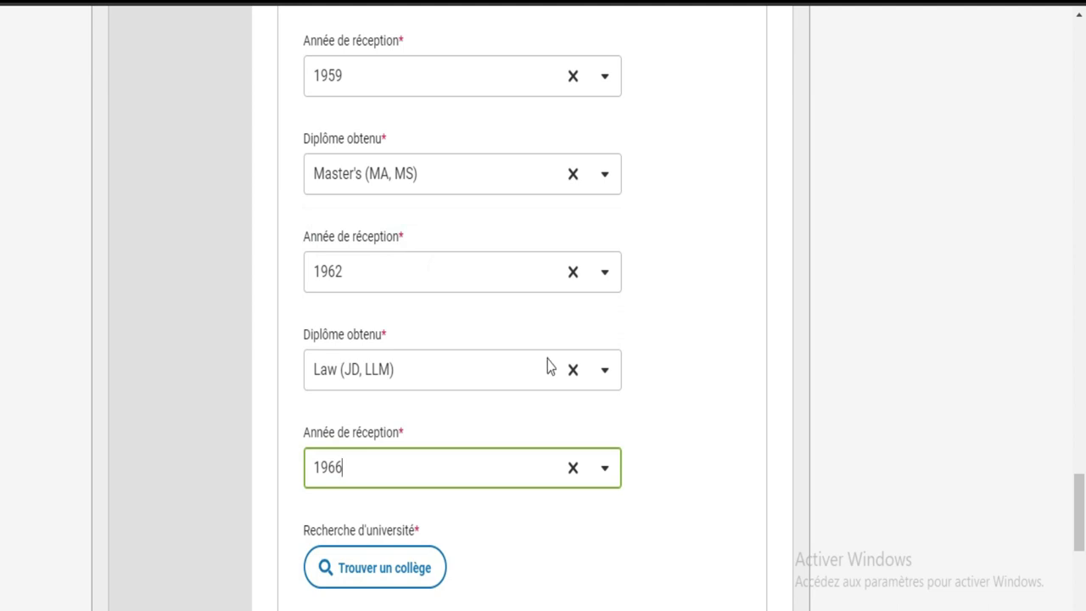
{"action": "left_click_drag", "start_coordinate": [1080, 485], "coordinate": [1084, 535]}
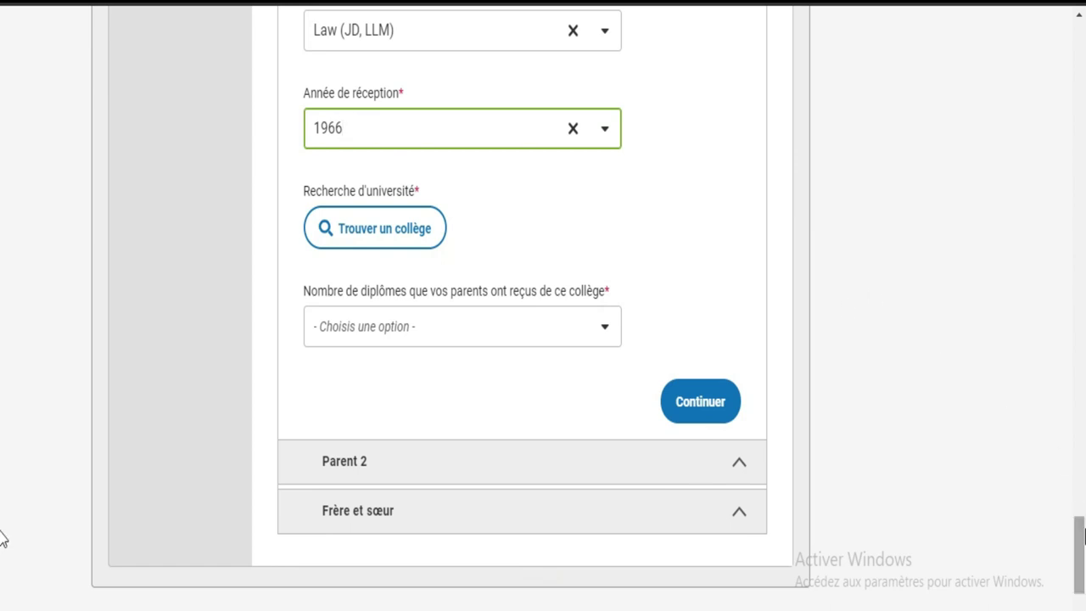
Record 2 degrees from Parent 1's second college and begin looking it up
{"action": "mouse_move", "coordinate": [1084, 535]}
{"action": "left_mouse_down"}
{"action": "mouse_move", "coordinate": [1084, 554]}
{"action": "mouse_move", "coordinate": [1084, 449]}
{"action": "mouse_move", "coordinate": [1084, 544]}
{"action": "left_mouse_up"}
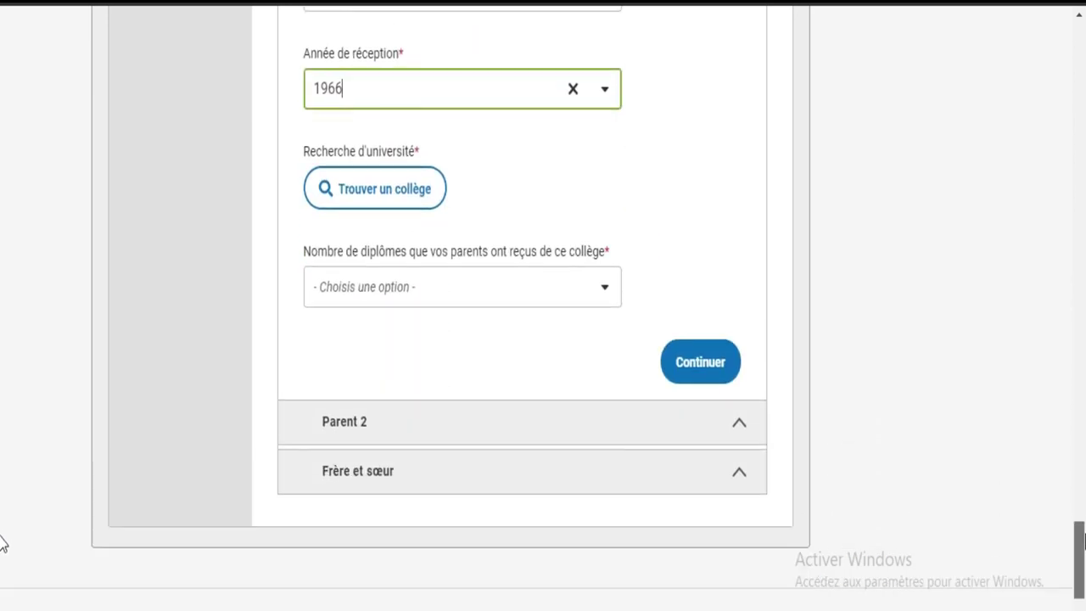
{"action": "left_click", "coordinate": [606, 290]}
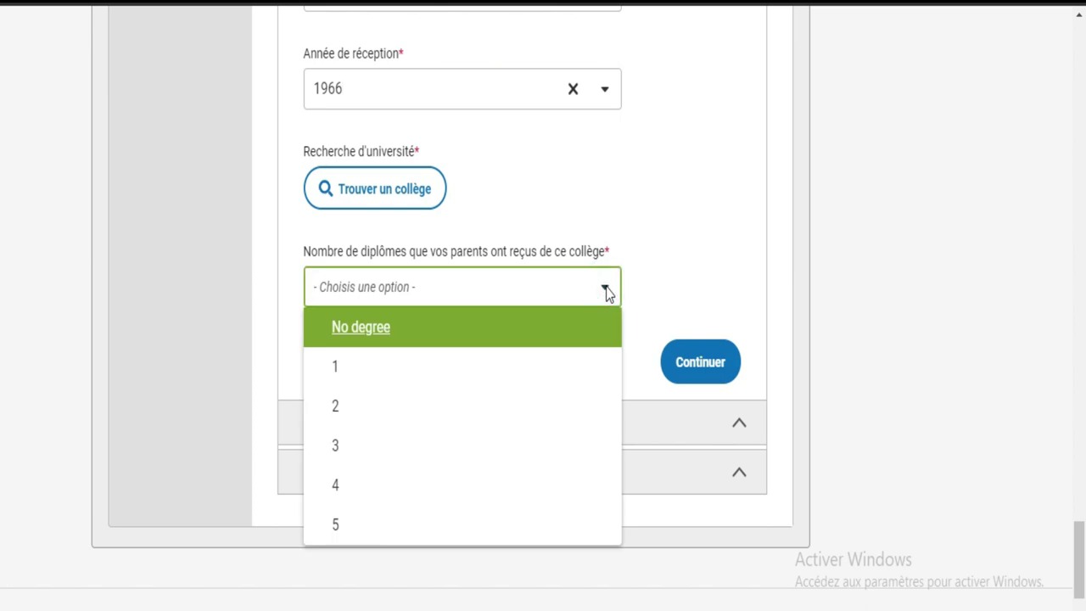
{"action": "left_click", "coordinate": [364, 405]}
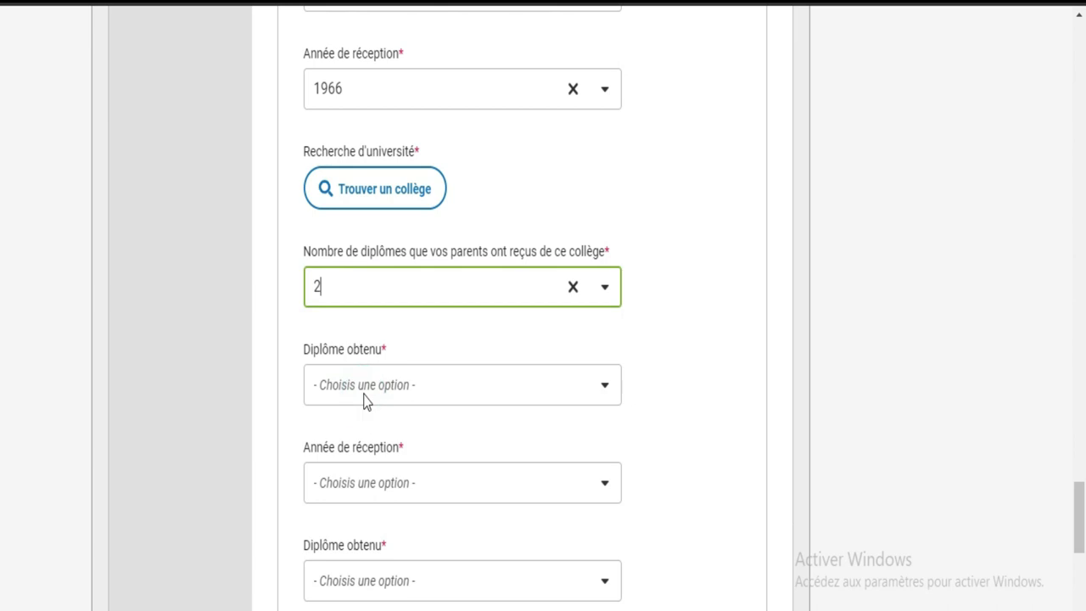
{"action": "left_click", "coordinate": [406, 198]}
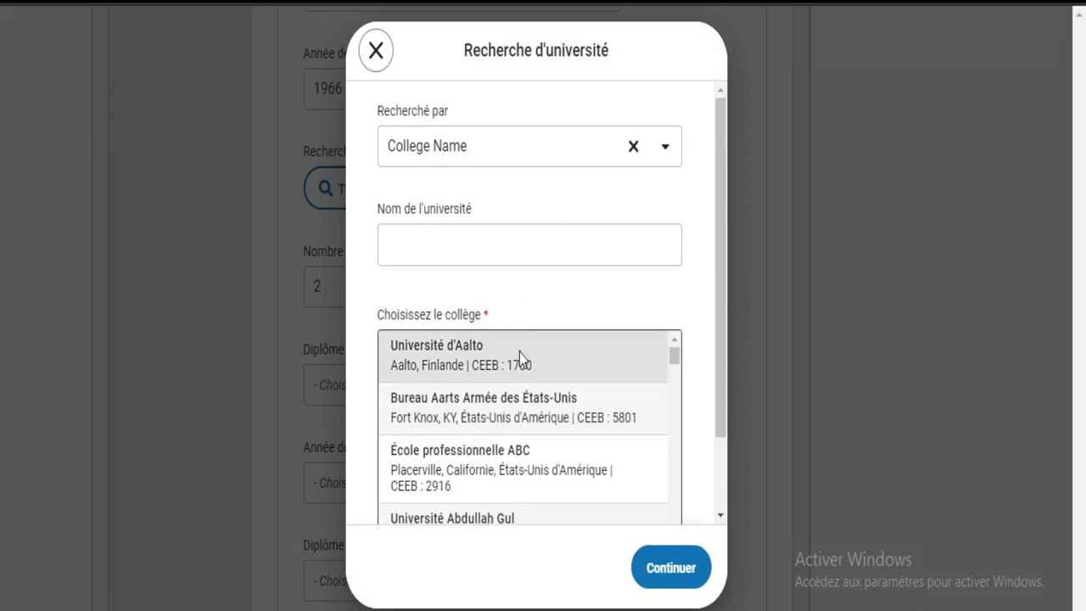
Search for 'universite felix' as the college name and continue to its details form
{"action": "left_click", "coordinate": [513, 250]}
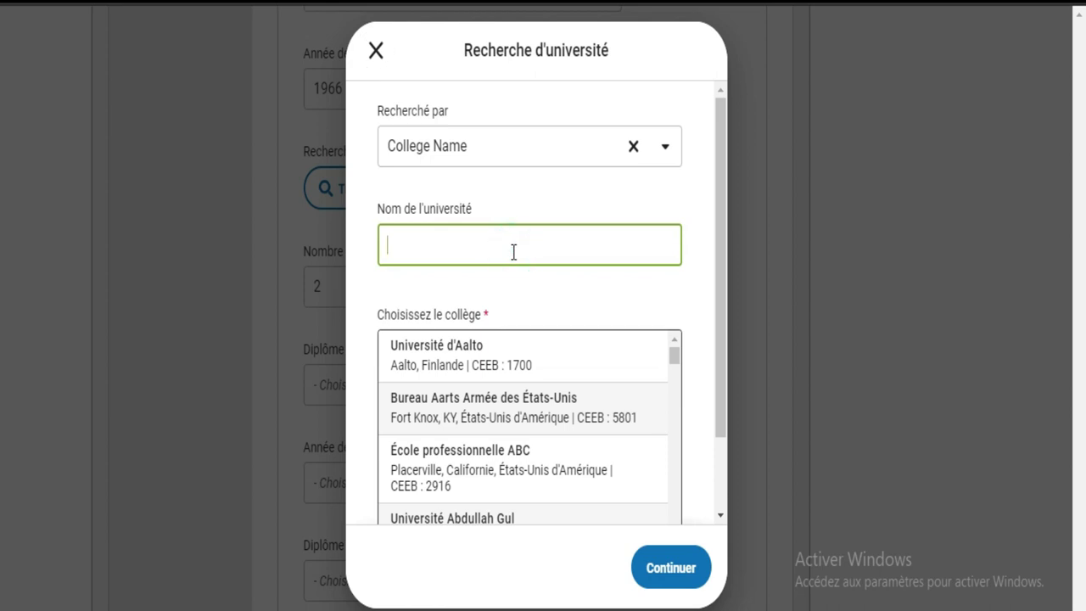
{"action": "type", "text": "ufhb"}
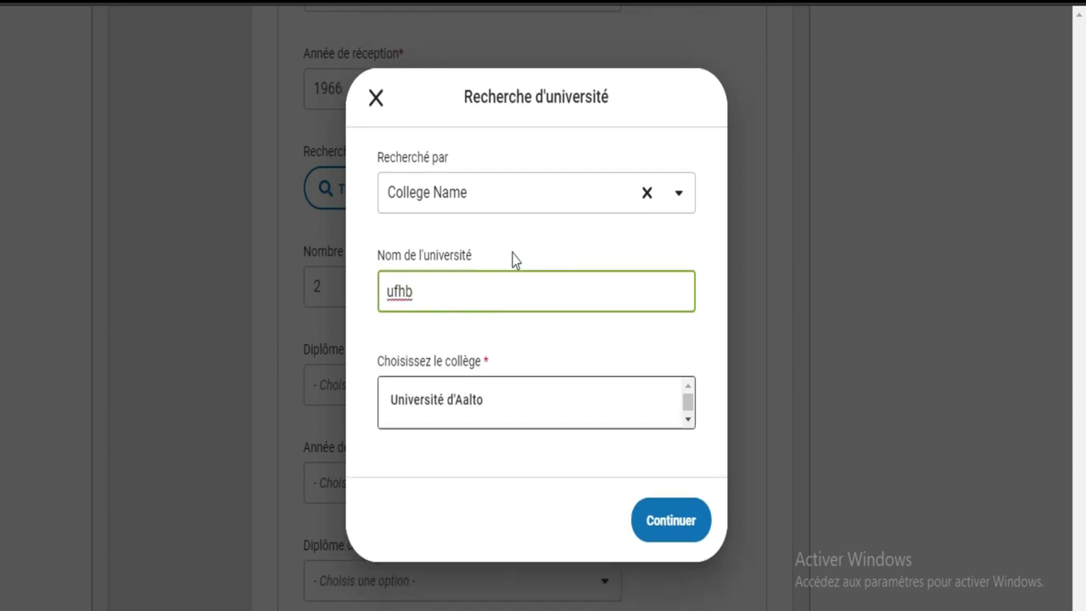
{"action": "left_click", "coordinate": [478, 397]}
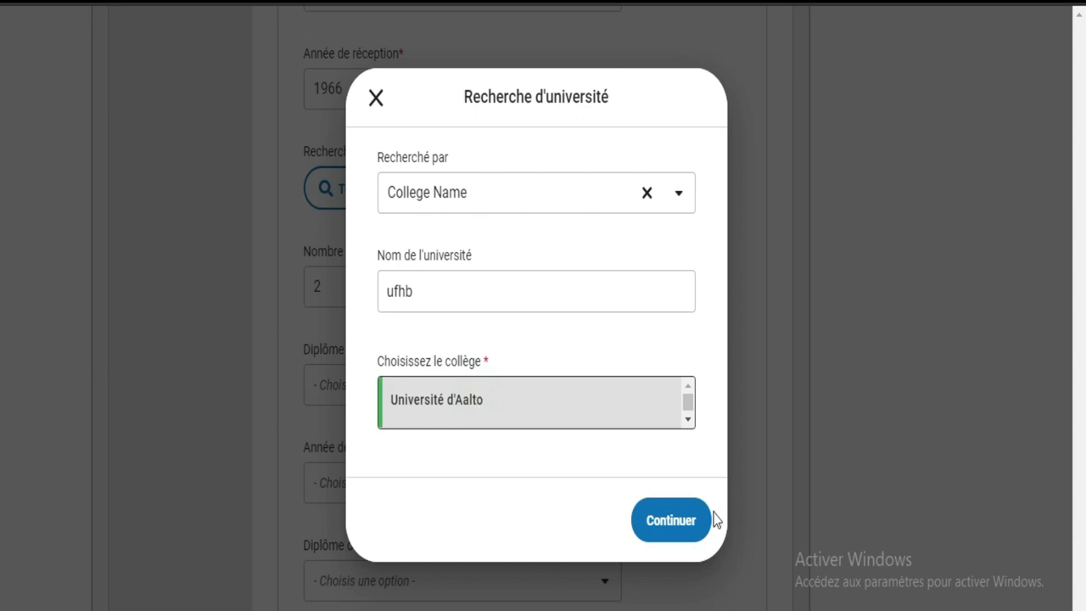
{"action": "left_click_drag", "start_coordinate": [425, 290], "coordinate": [367, 293]}
{"action": "type", "text": "u"}
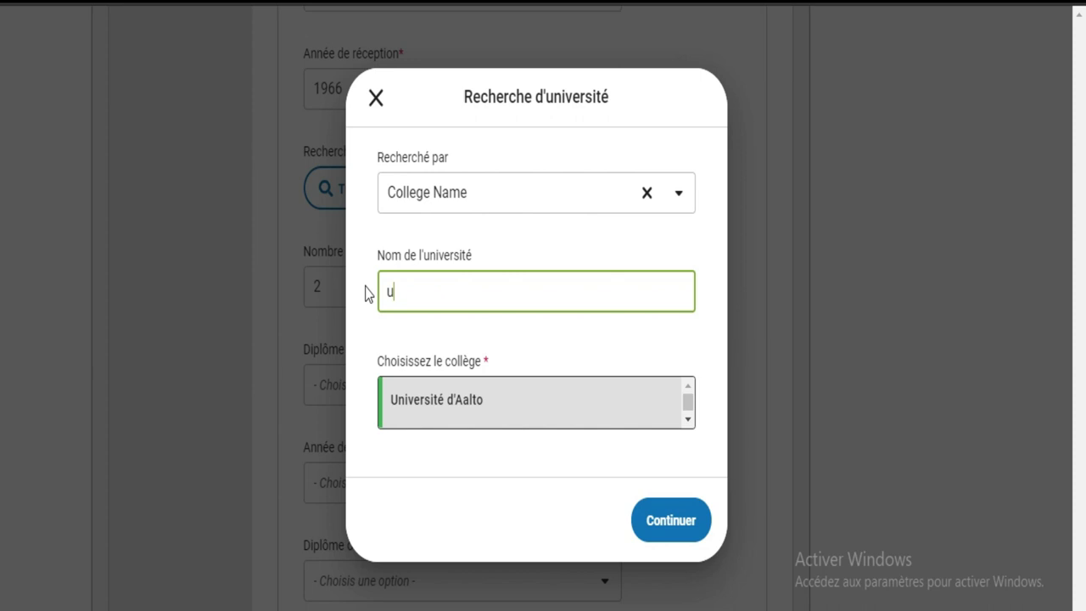
{"action": "type", "text": "niversite"}
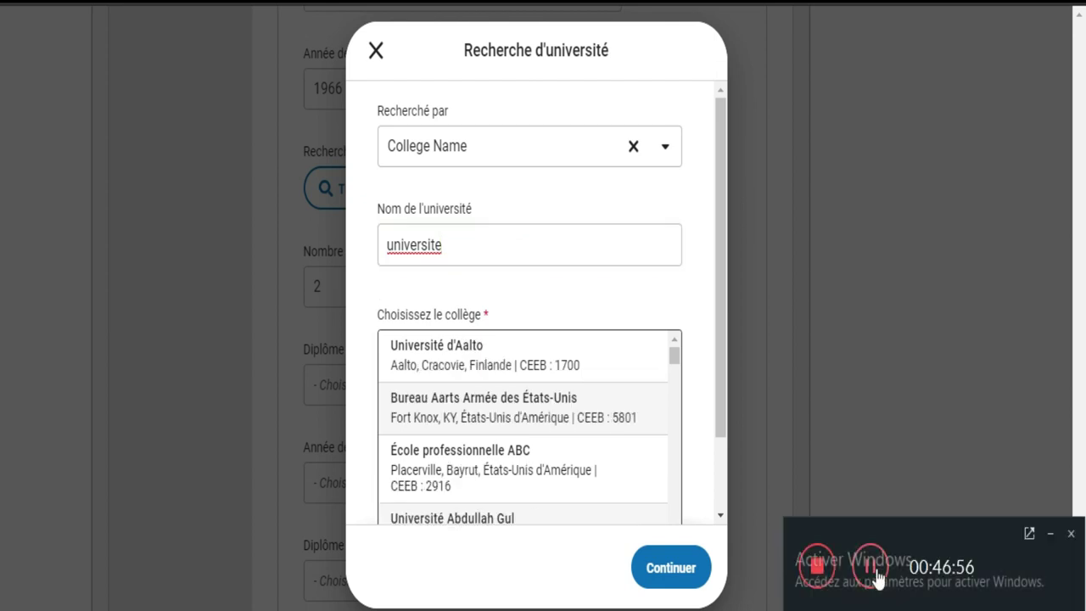
{"action": "left_click", "coordinate": [1051, 536]}
{"action": "left_click", "coordinate": [568, 239]}
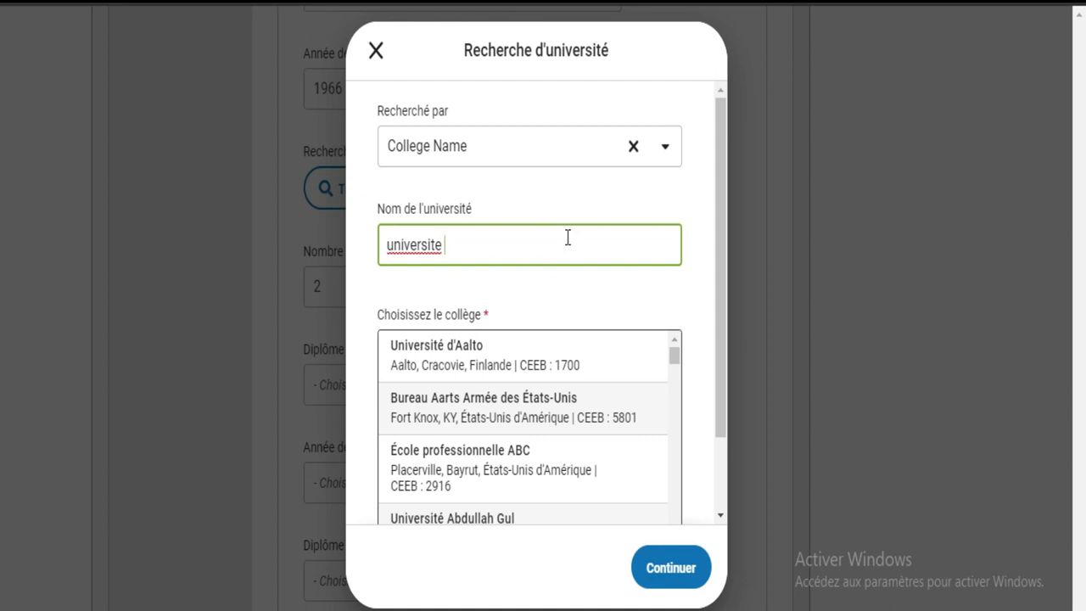
{"action": "type", "text": "felix"}
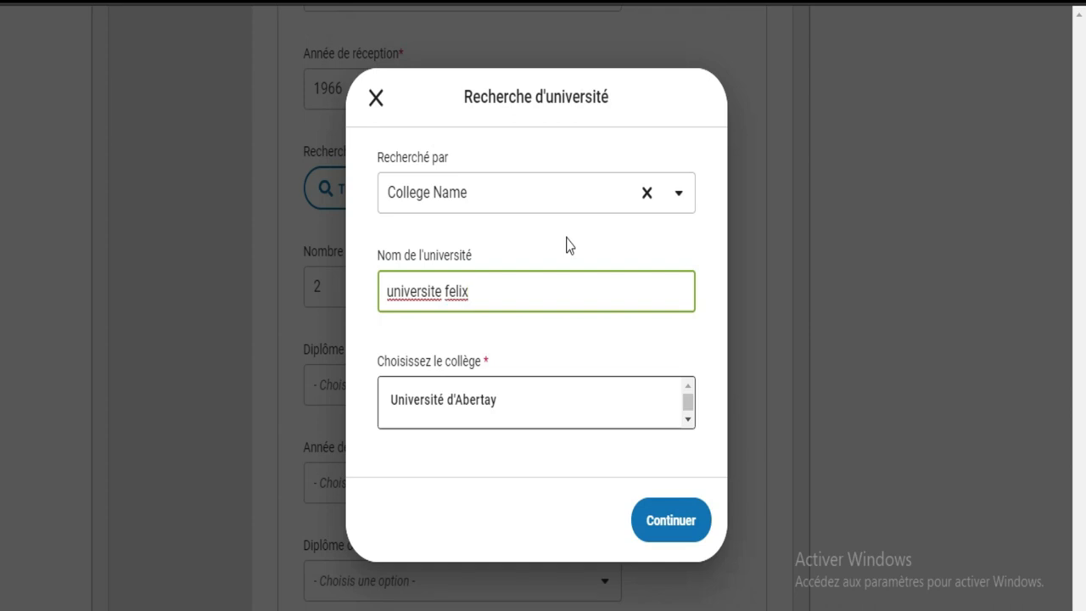
{"action": "left_click", "coordinate": [478, 406]}
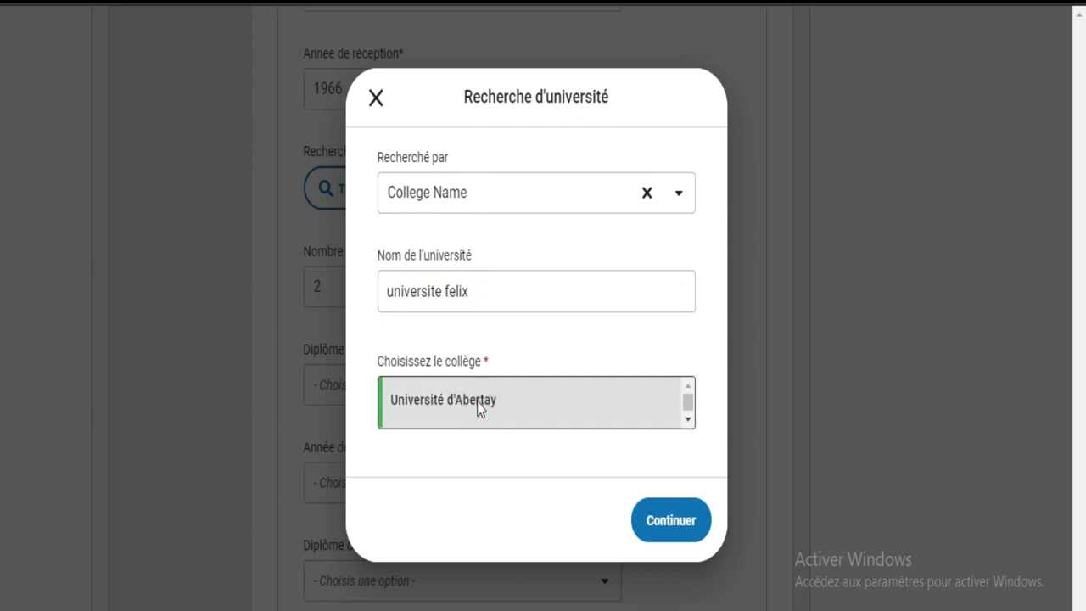
{"action": "left_click", "coordinate": [661, 521]}
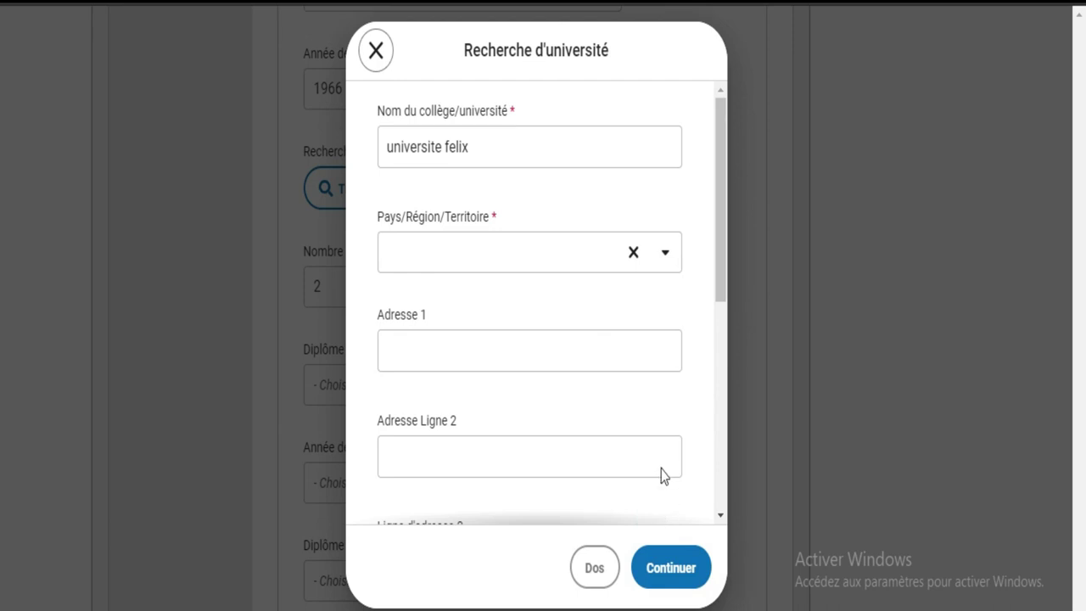
Replace the new college's country with Cote D'Ivoire
{"action": "left_click", "coordinate": [557, 255]}
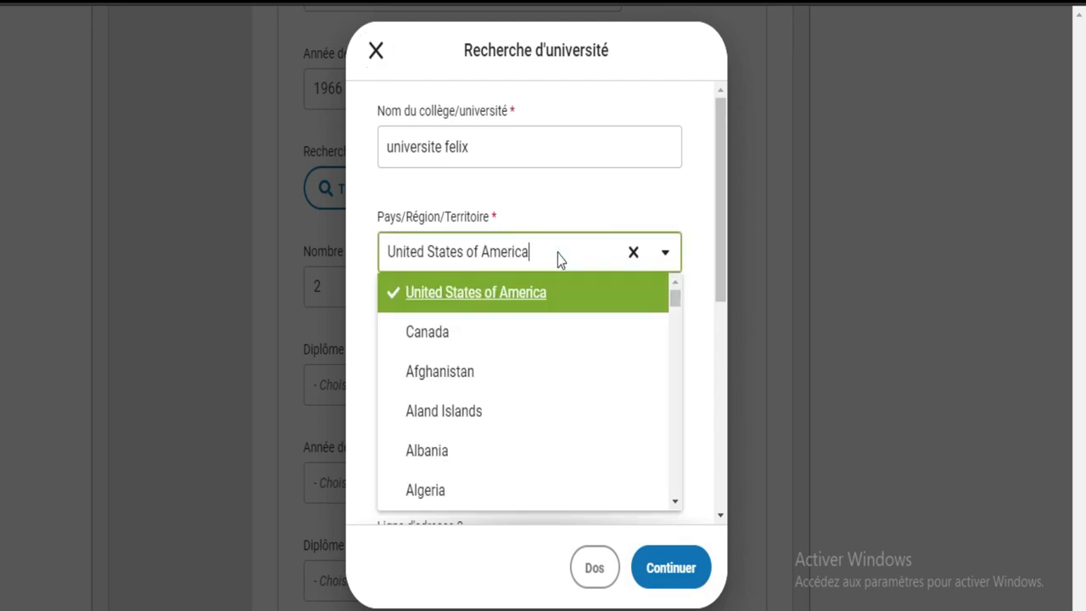
{"action": "type", "text": "c"}
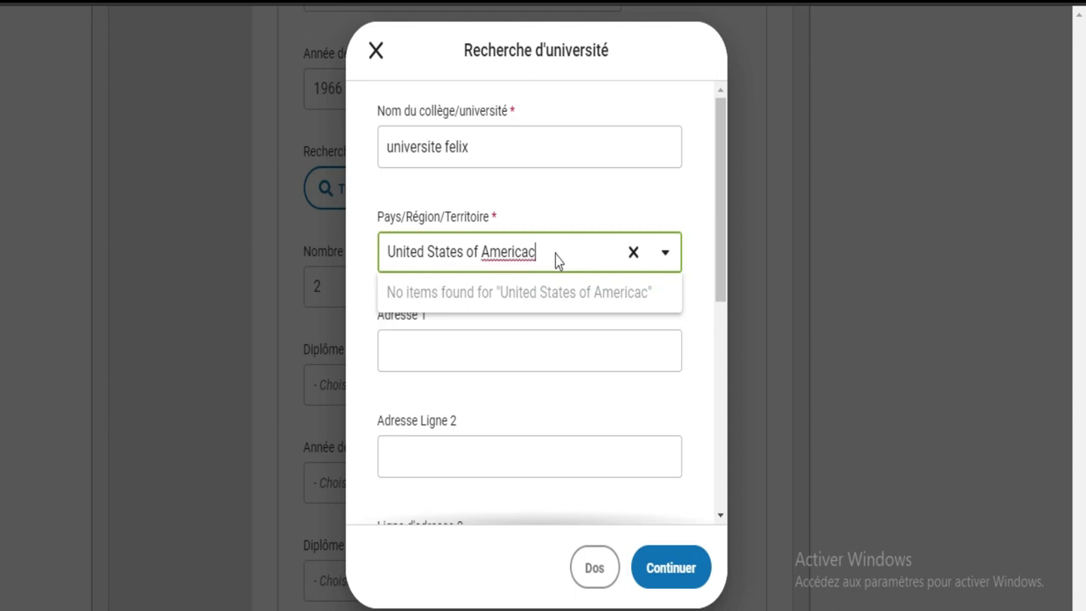
{"action": "left_click_drag", "start_coordinate": [548, 253], "coordinate": [332, 252]}
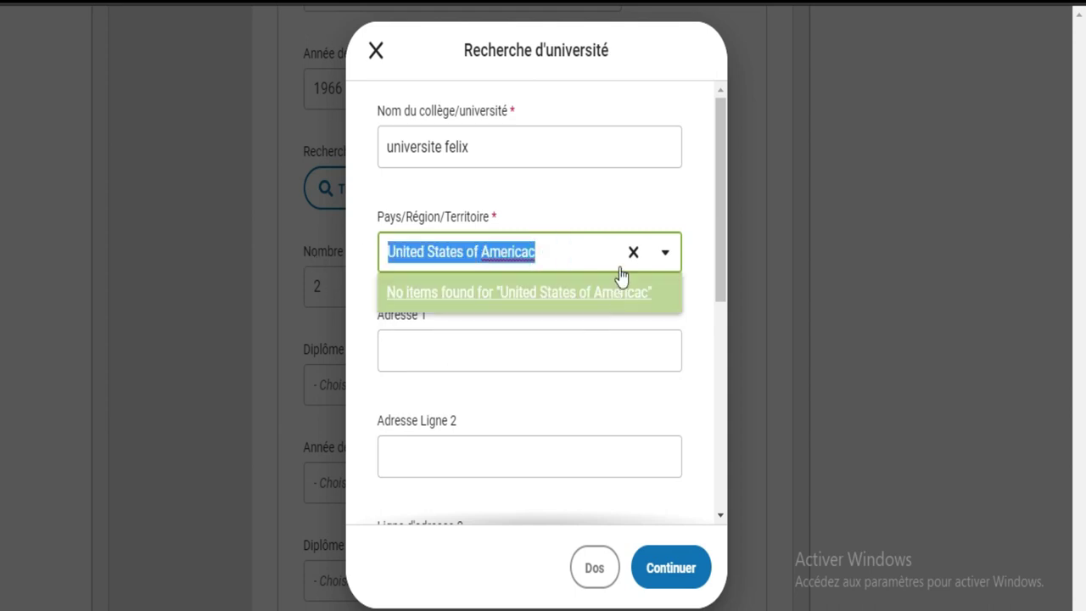
{"action": "type", "text": "c"}
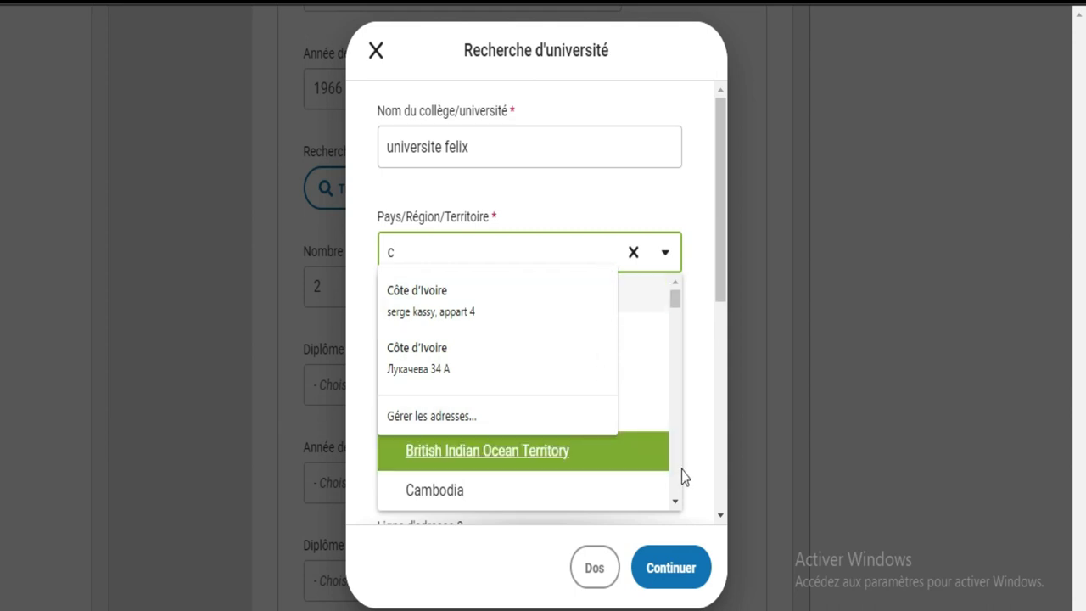
{"action": "scroll", "coordinate": [673, 471], "scroll_direction": "down", "scroll_amount": 3}
{"action": "scroll", "coordinate": [673, 471], "scroll_direction": "down", "scroll_amount": 2}
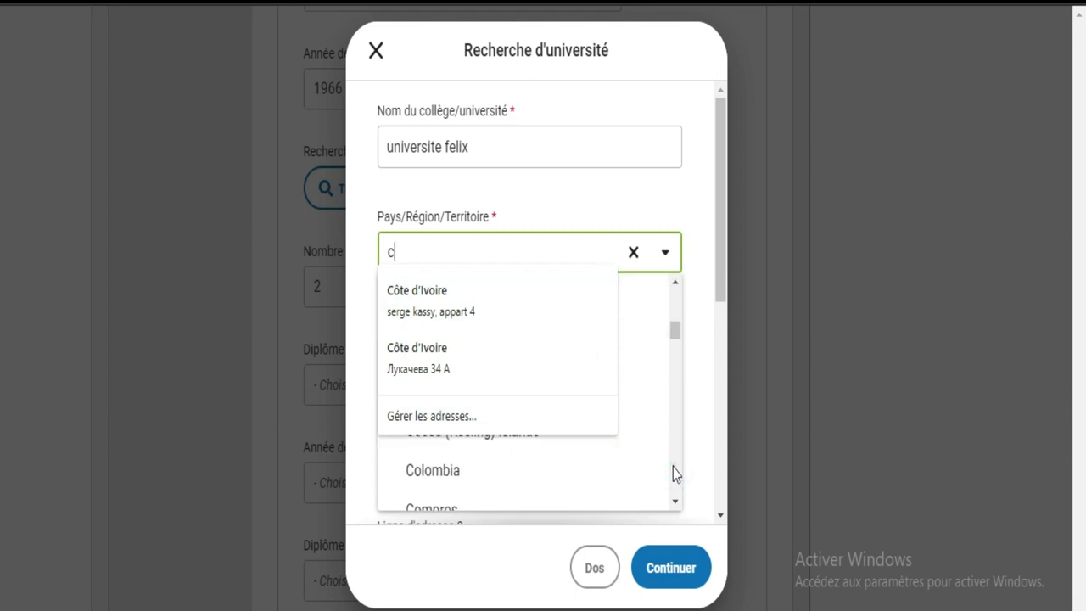
{"action": "scroll", "coordinate": [673, 471], "scroll_direction": "down", "scroll_amount": 2}
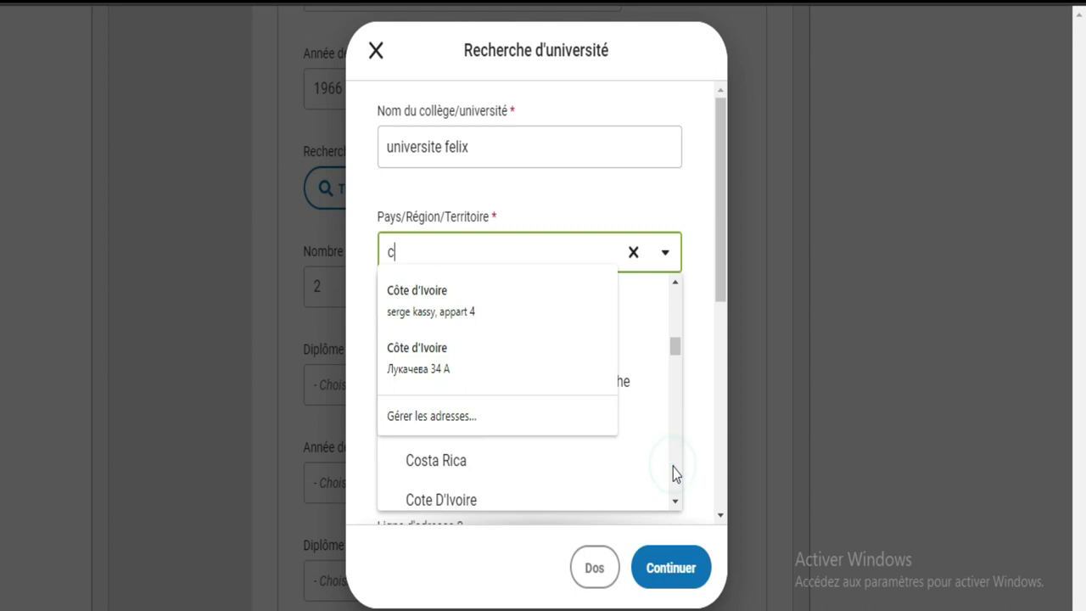
{"action": "left_click", "coordinate": [529, 501]}
{"action": "left_click", "coordinate": [705, 373]}
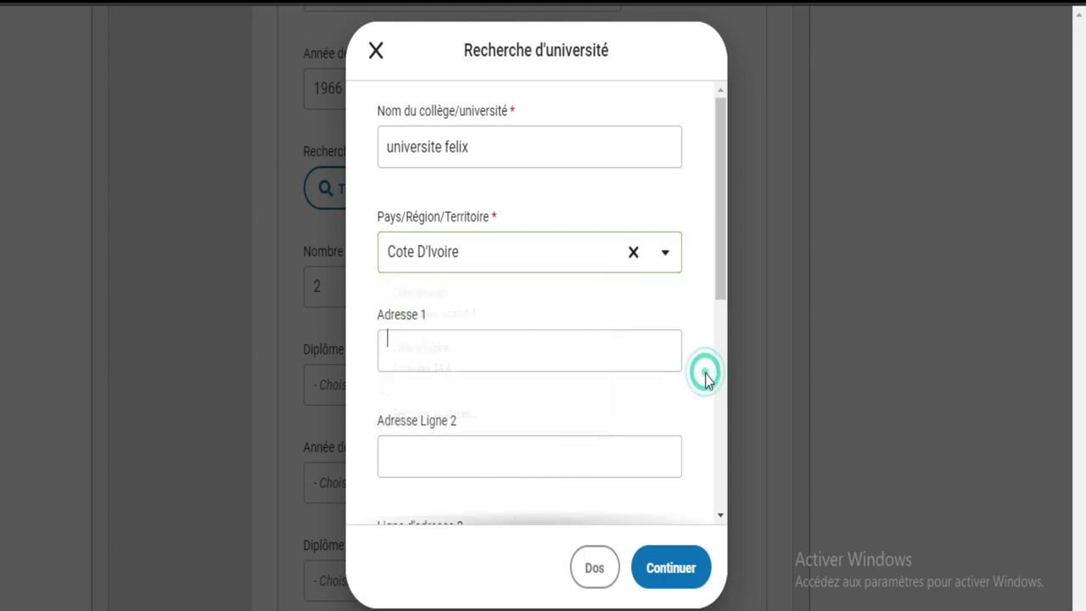
Enter abidjan as the city and submit the college details
{"action": "left_click_drag", "start_coordinate": [725, 250], "coordinate": [722, 397]}
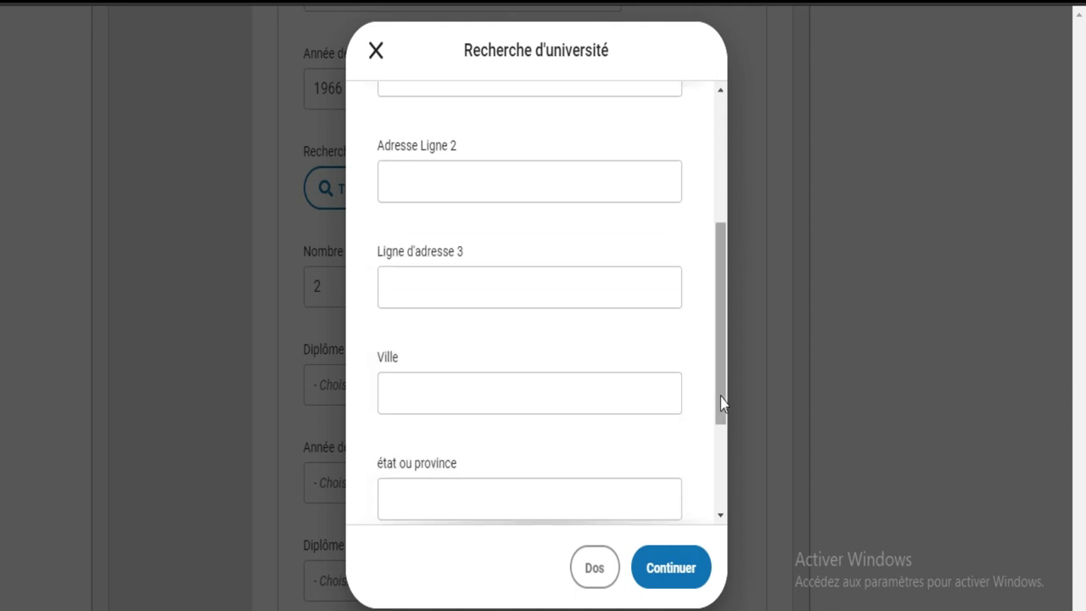
{"action": "left_click", "coordinate": [656, 393]}
{"action": "type", "text": "ab"}
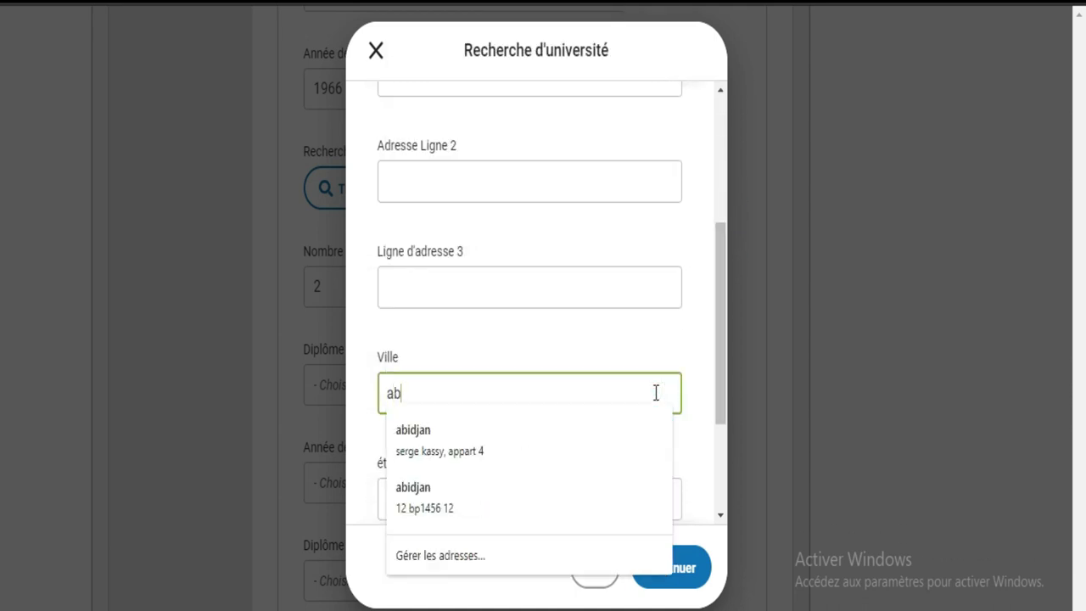
{"action": "type", "text": "idjn"}
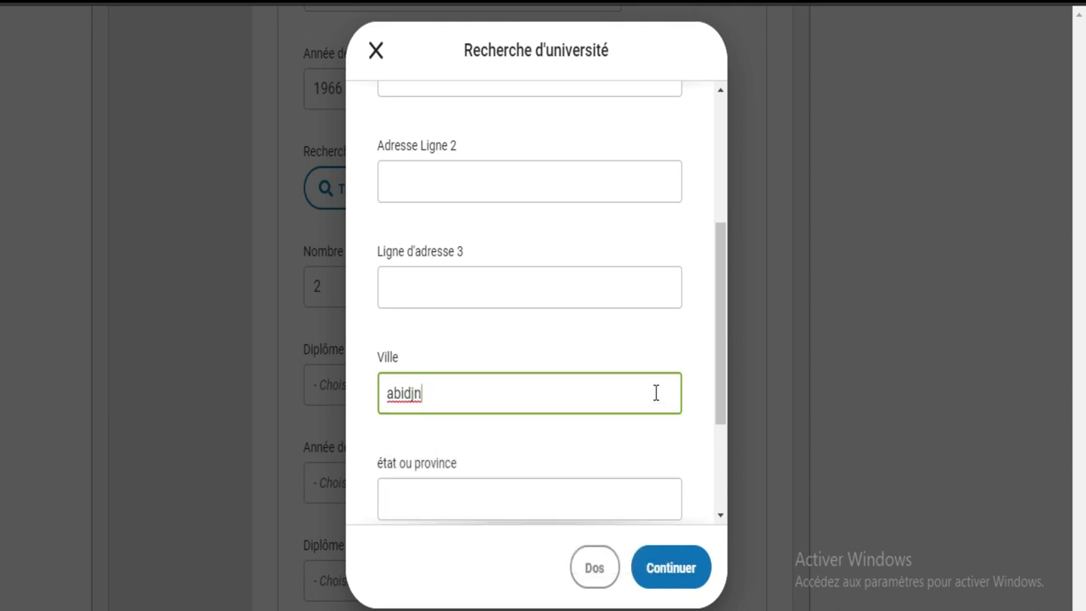
{"action": "key", "text": "BackSpace"}
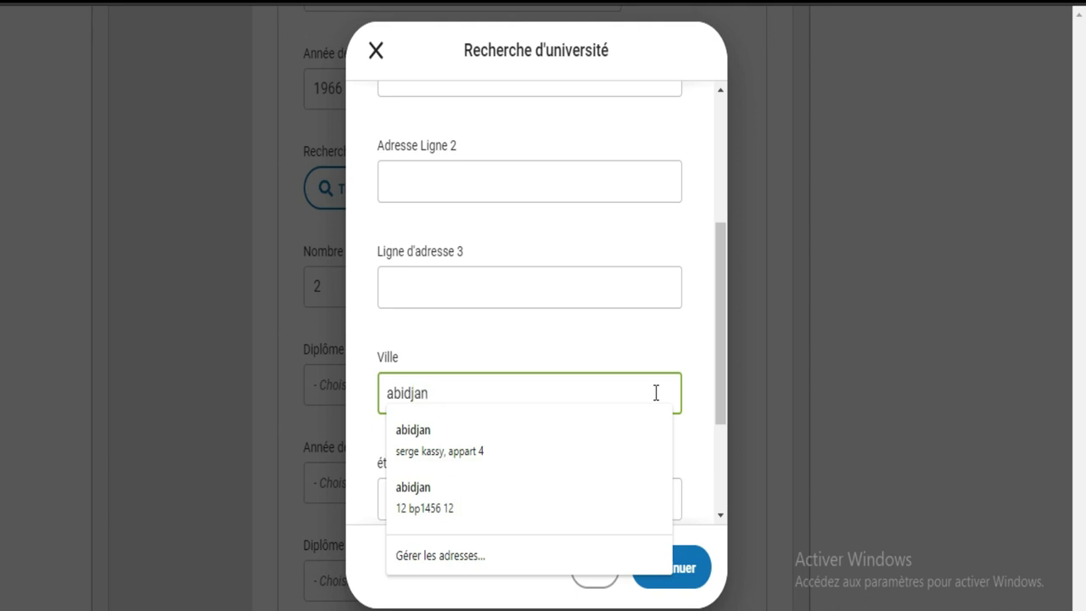
{"action": "left_click", "coordinate": [687, 331]}
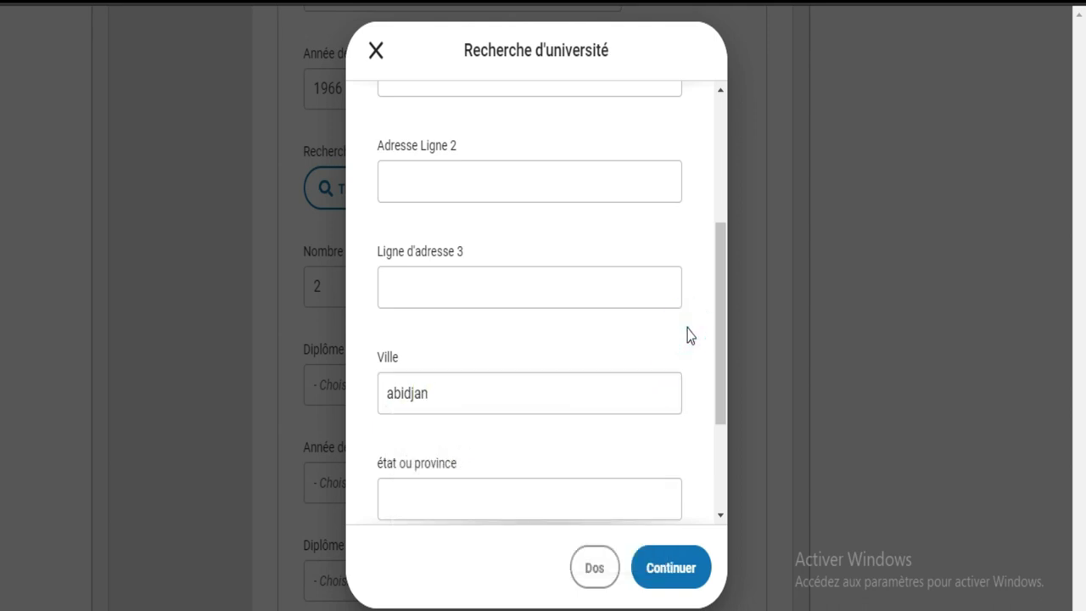
{"action": "left_click_drag", "start_coordinate": [722, 320], "coordinate": [723, 421]}
{"action": "left_click", "coordinate": [673, 577]}
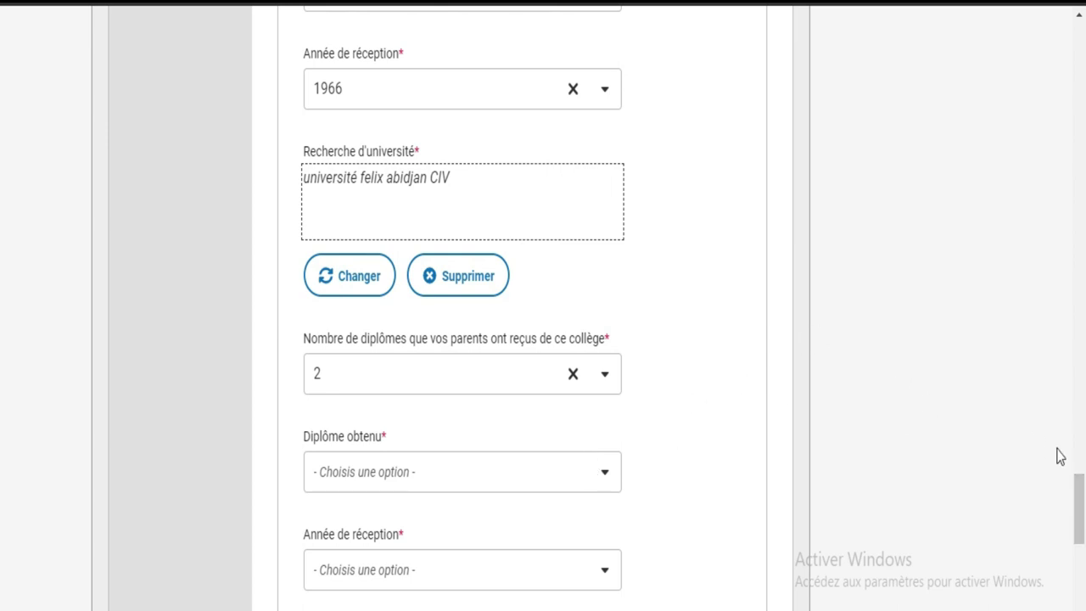
Show the degree choices for the second college's first Diplôme obtenu field
{"action": "left_click_drag", "start_coordinate": [1081, 482], "coordinate": [1081, 521]}
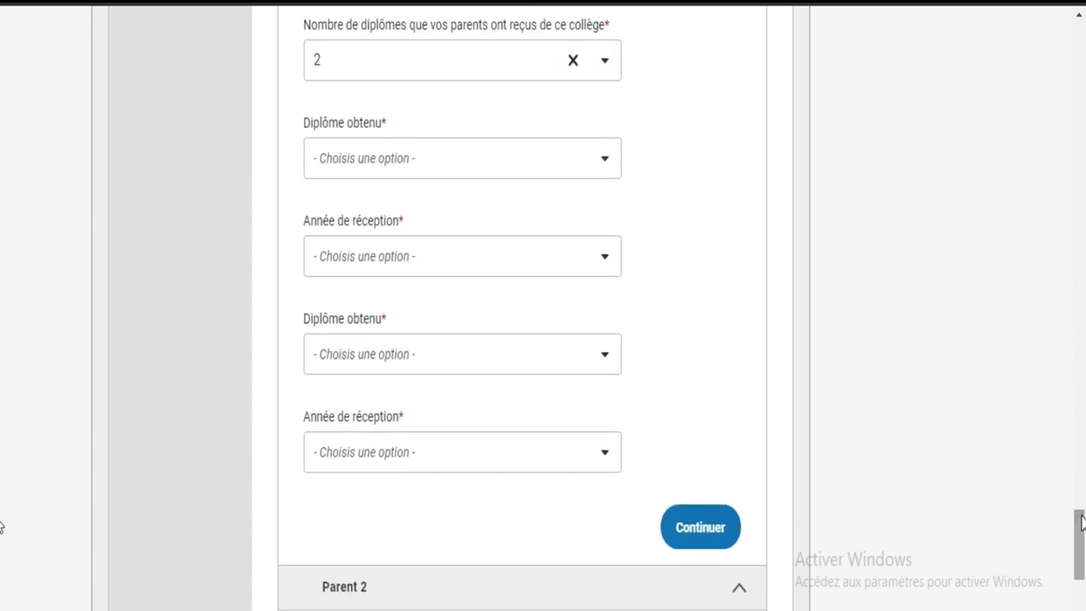
{"action": "left_click", "coordinate": [589, 162]}
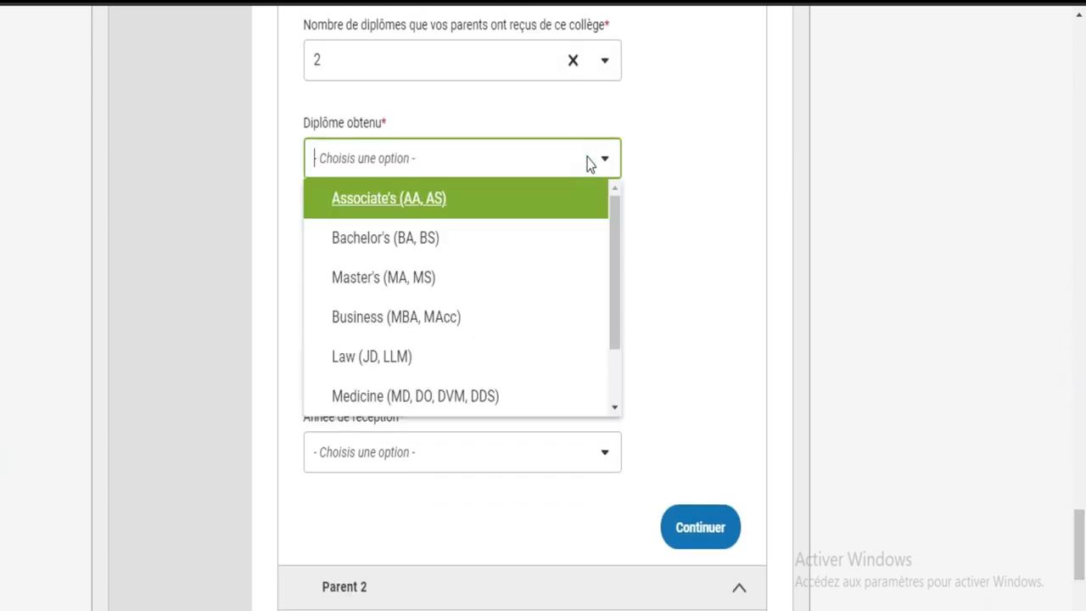
Set the first degree to Bachelor's (BA, BS), received 1991
{"action": "left_click", "coordinate": [516, 239]}
{"action": "left_click", "coordinate": [540, 255]}
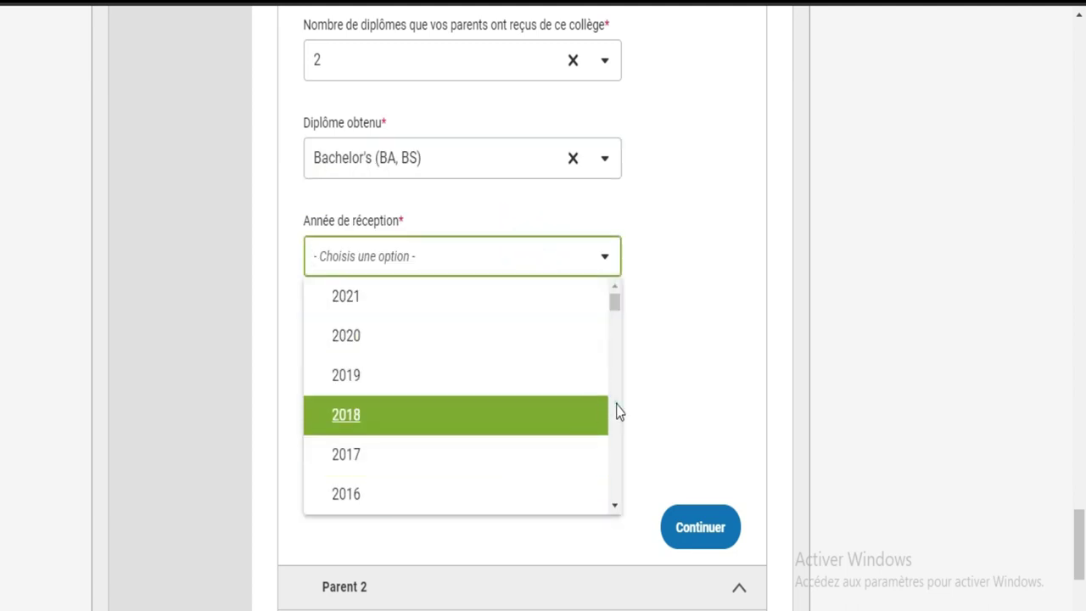
{"action": "scroll", "coordinate": [615, 409], "scroll_direction": "down", "scroll_amount": 12}
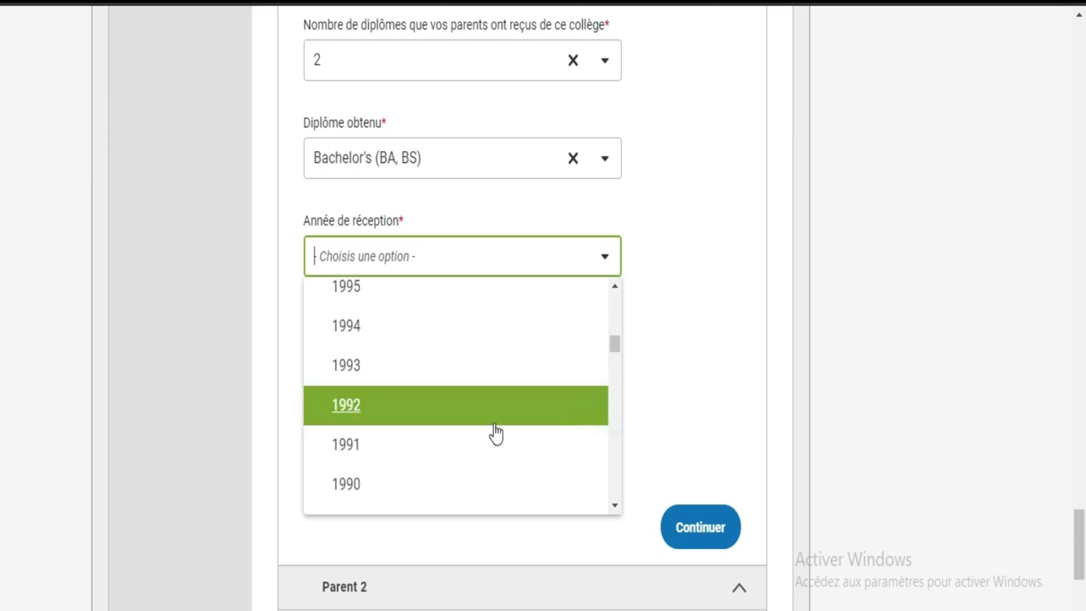
{"action": "left_click", "coordinate": [404, 458]}
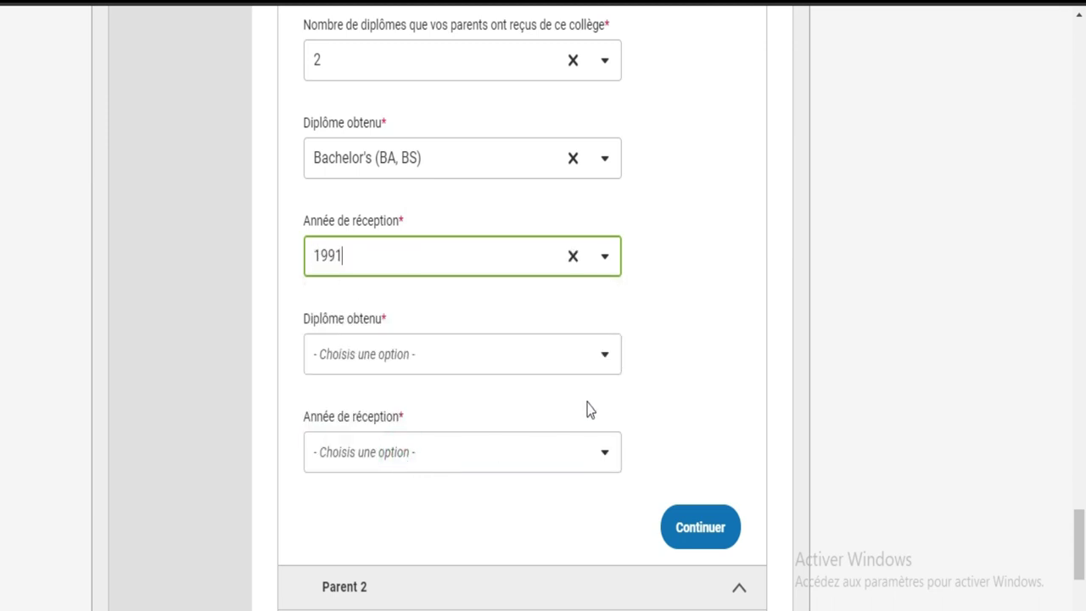
Set the second degree to Master's (MA, MS), correcting its year from 1998 to 1994
{"action": "left_click", "coordinate": [586, 366]}
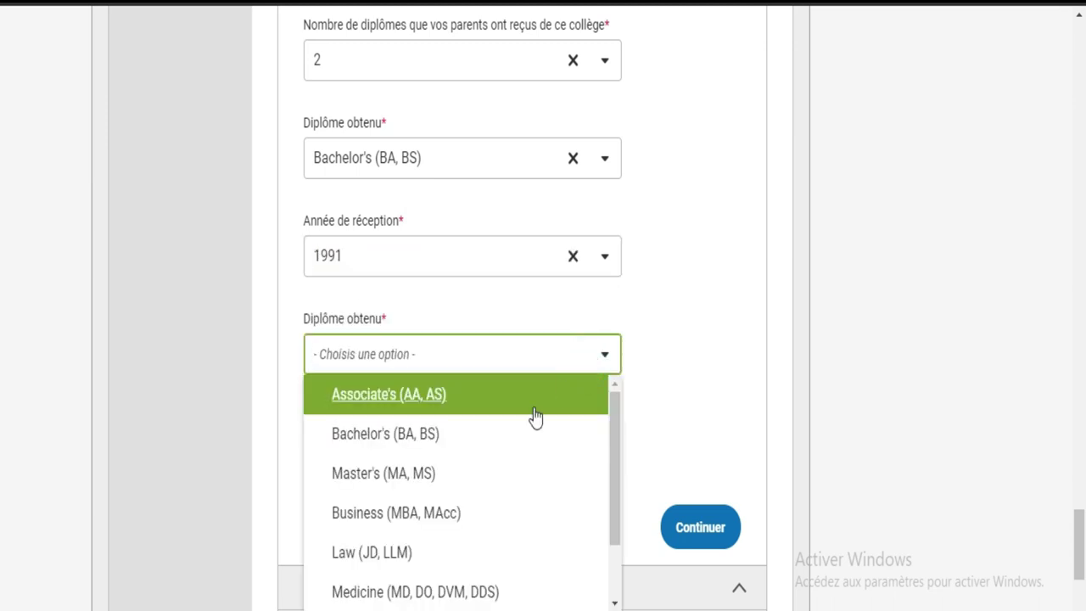
{"action": "left_click", "coordinate": [495, 474]}
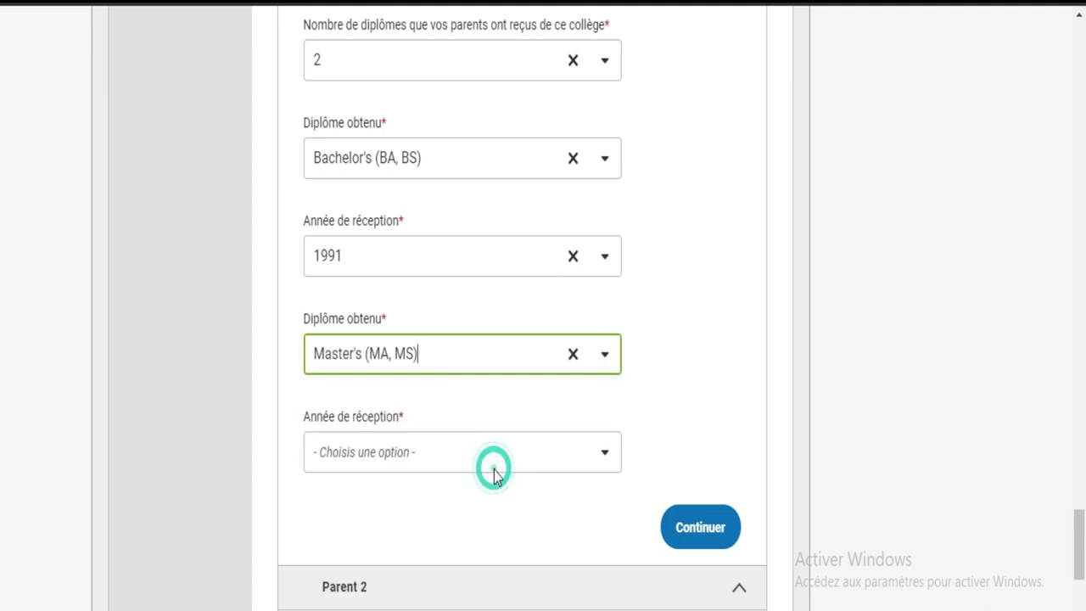
{"action": "left_click", "coordinate": [605, 454]}
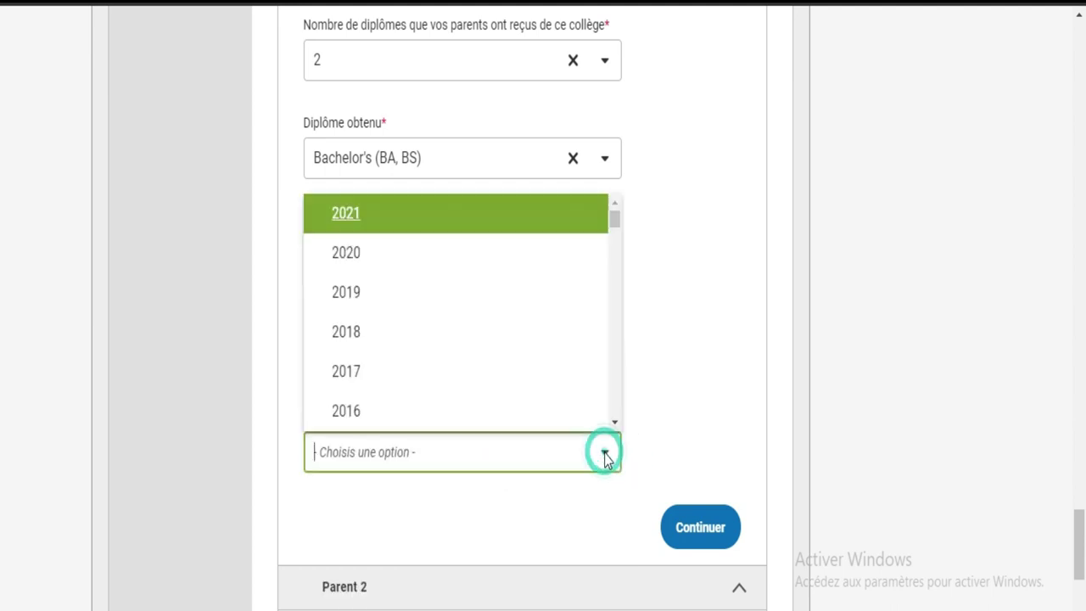
{"action": "left_click", "coordinate": [616, 337]}
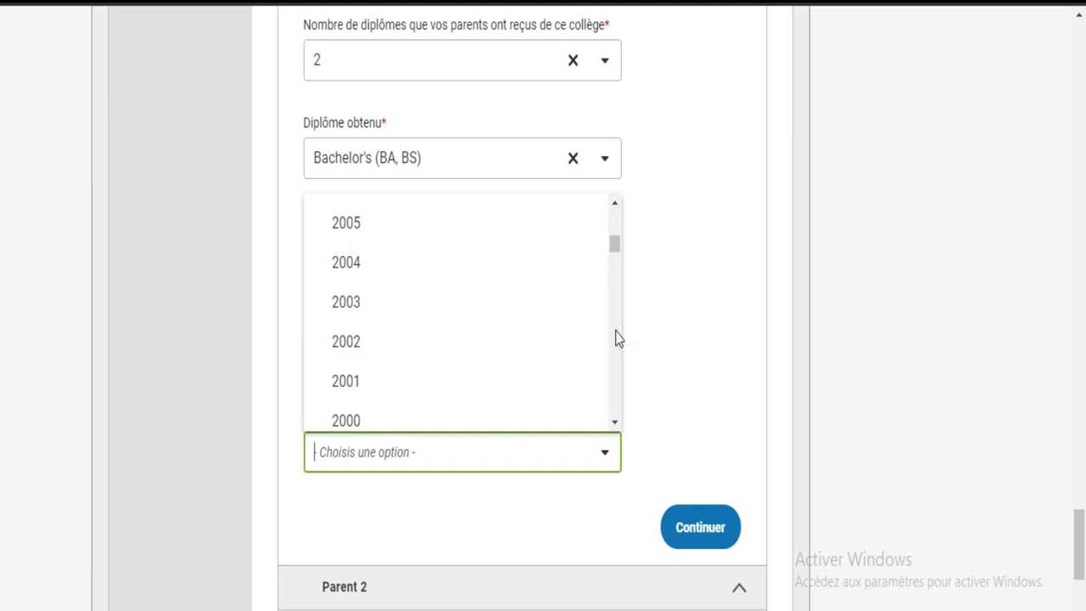
{"action": "left_click", "coordinate": [617, 338]}
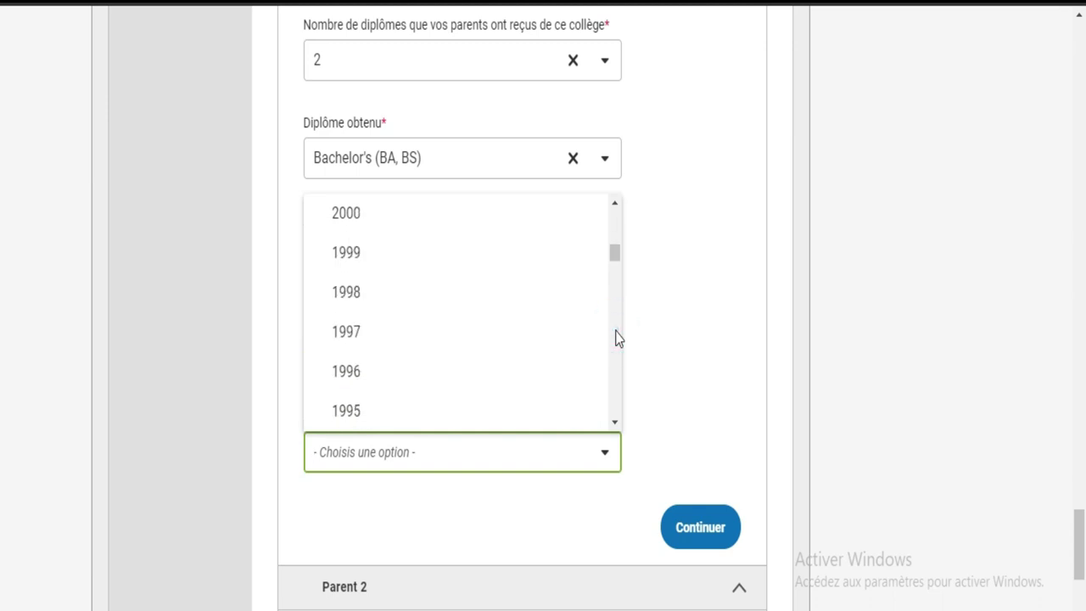
{"action": "left_click", "coordinate": [381, 310]}
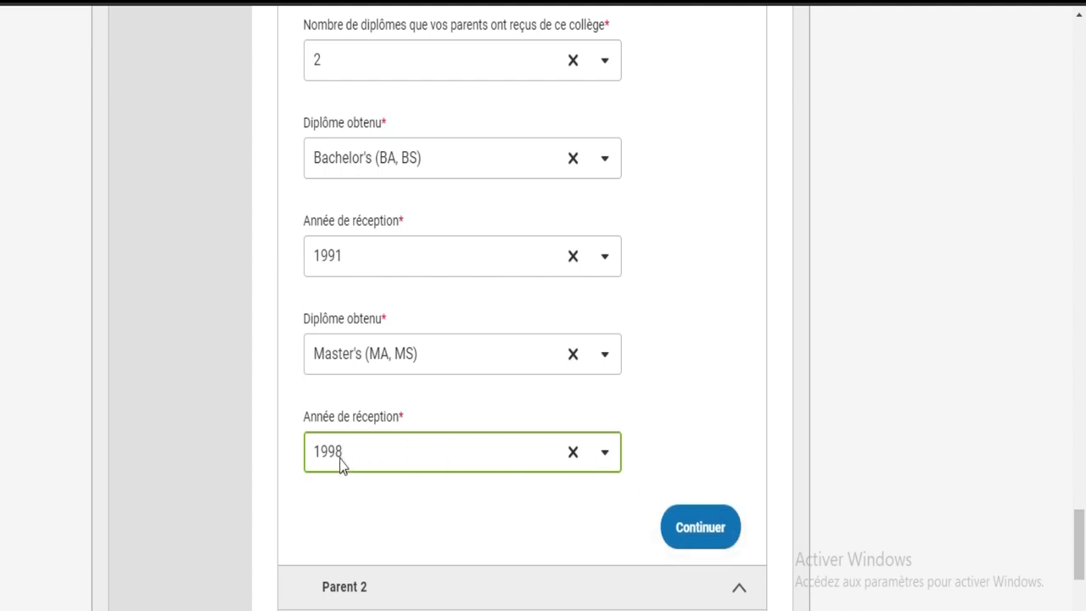
{"action": "key", "text": "BackSpace"}
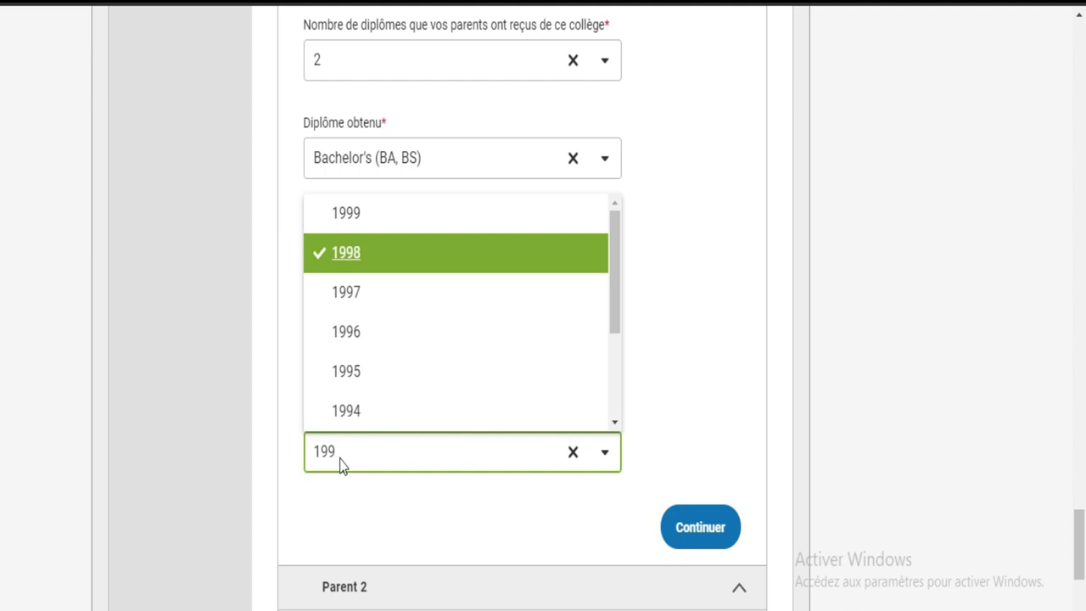
{"action": "type", "text": "4"}
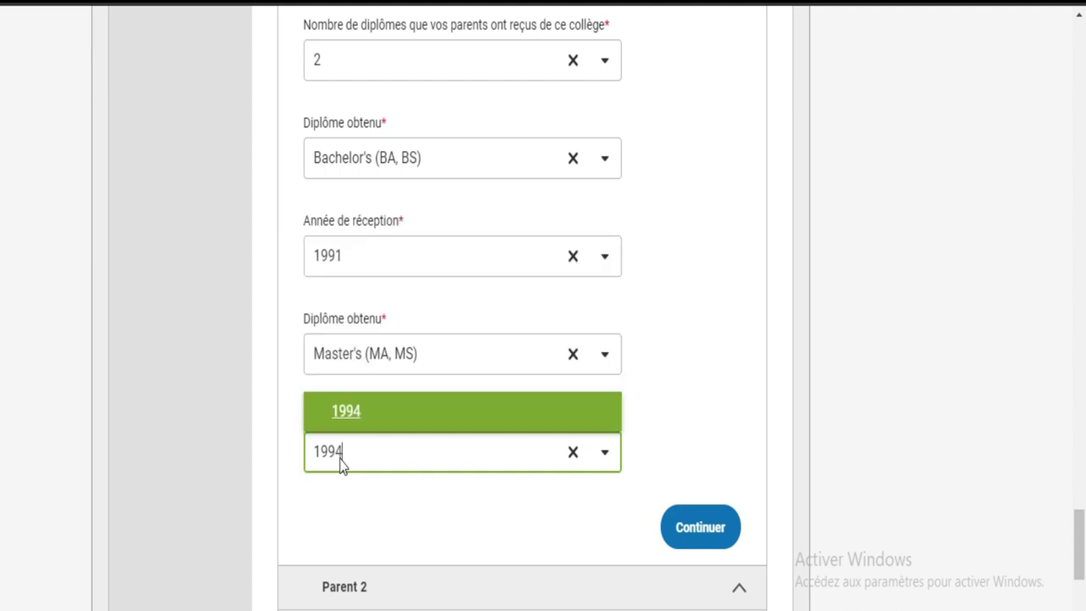
{"action": "left_click", "coordinate": [397, 412]}
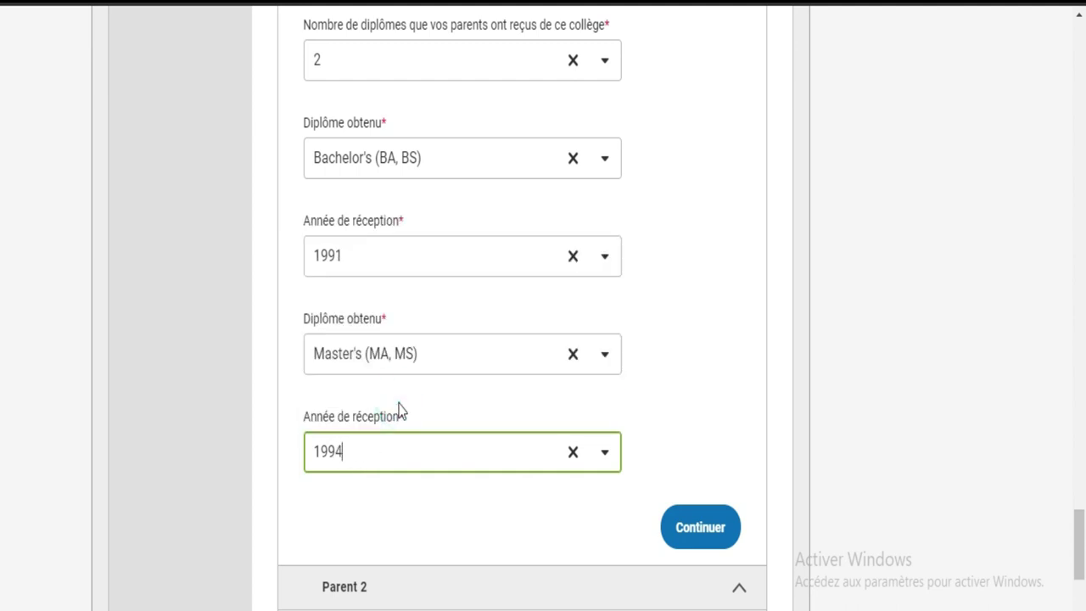
Save Parent 1's answers and collapse Parent 2 to reach the Siblings section
{"action": "left_click", "coordinate": [703, 533]}
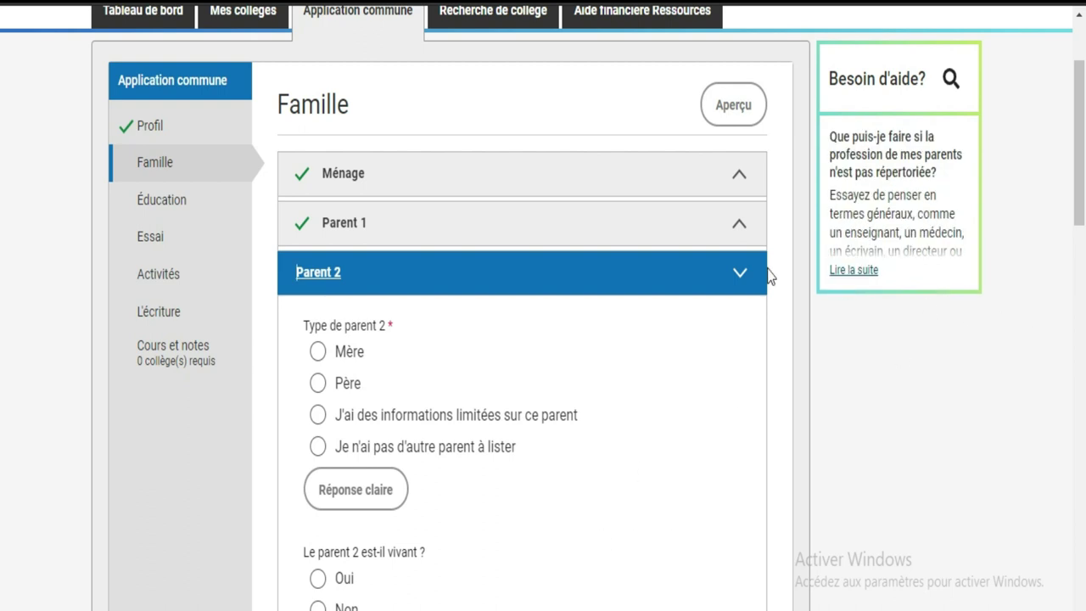
{"action": "left_click", "coordinate": [737, 278]}
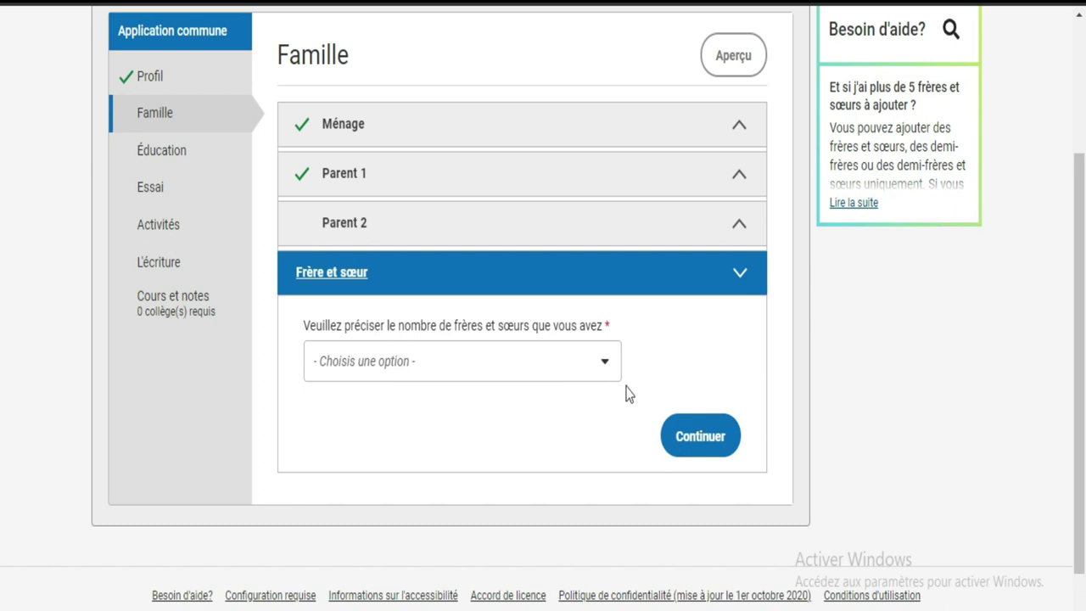
Settle the number of siblings at 1, then close the Siblings section
{"action": "left_click", "coordinate": [599, 365]}
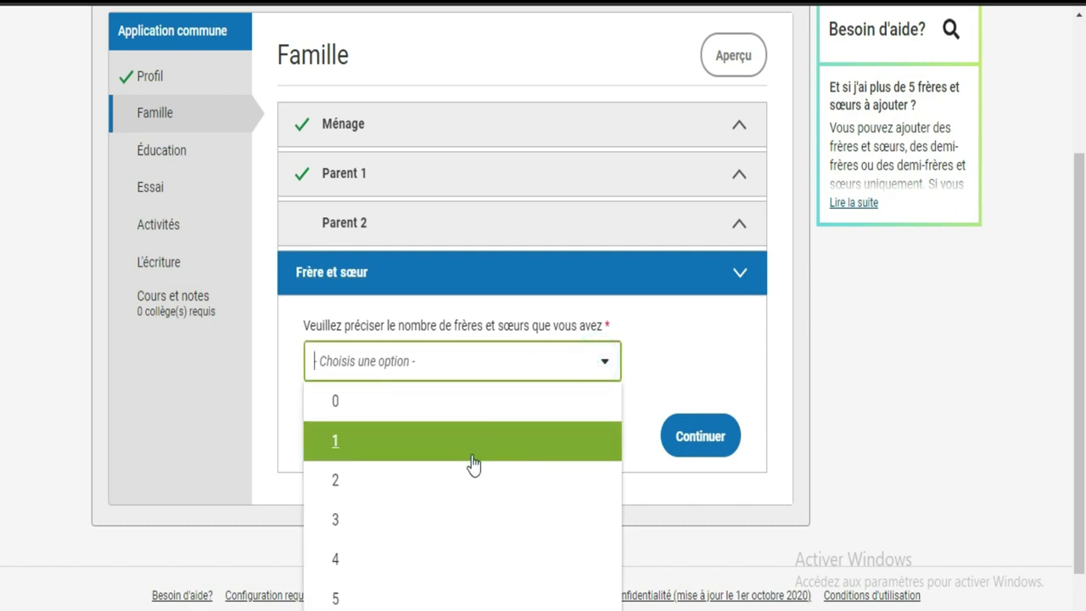
{"action": "left_click", "coordinate": [466, 475]}
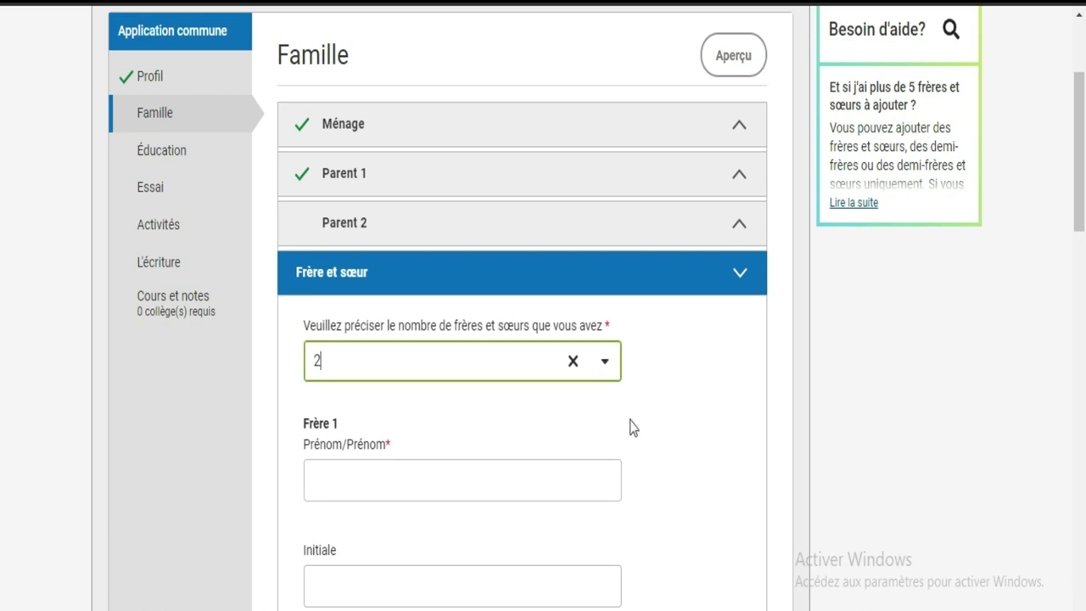
{"action": "scroll", "coordinate": [5, 230], "scroll_direction": "down", "scroll_amount": 3}
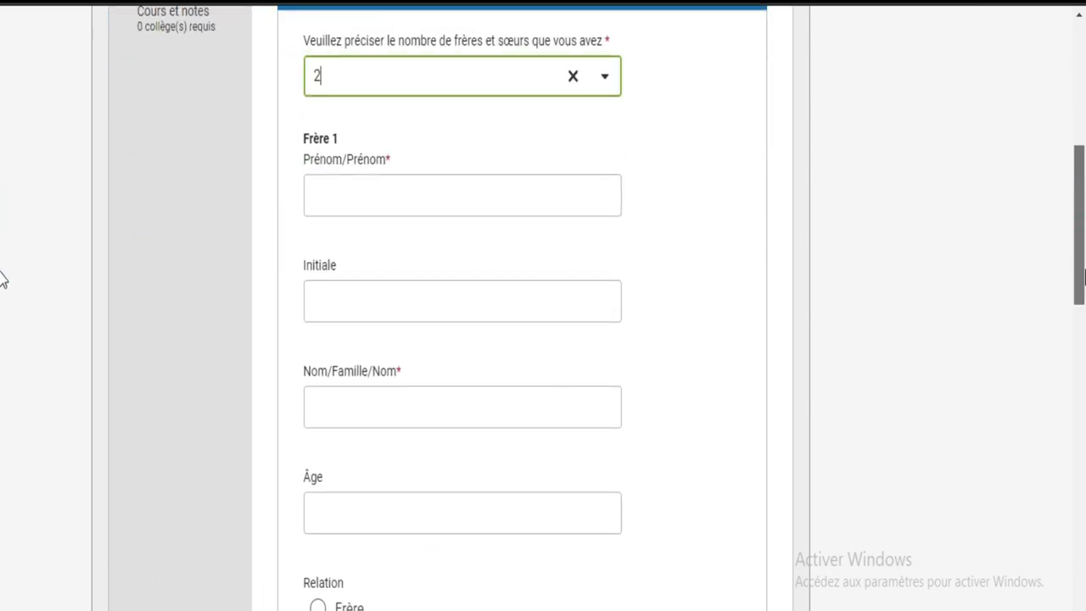
{"action": "scroll", "coordinate": [5, 230], "scroll_direction": "up", "scroll_amount": 2}
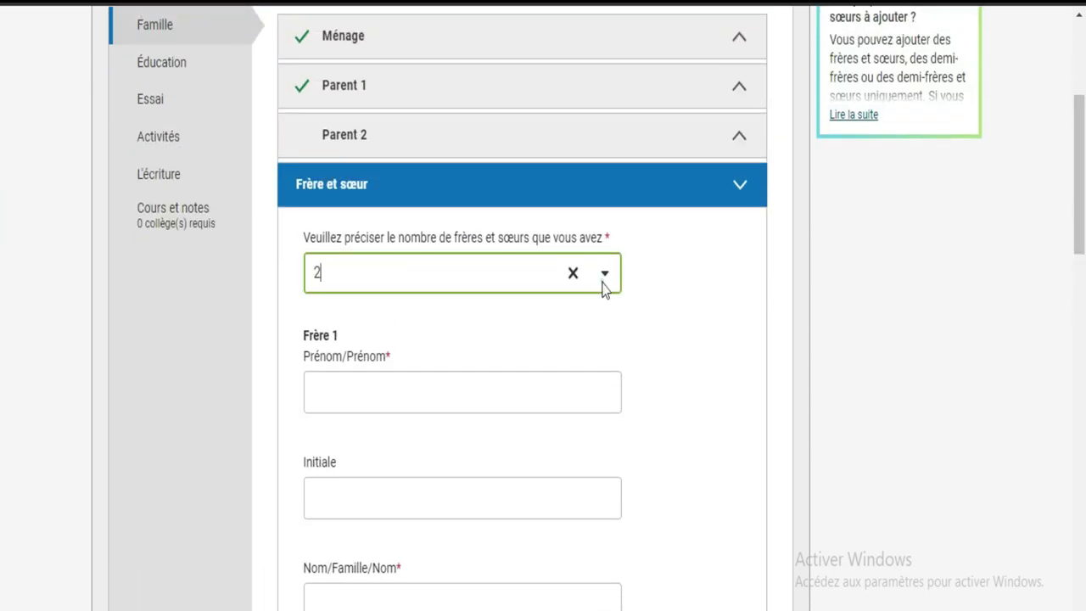
{"action": "left_click", "coordinate": [604, 274]}
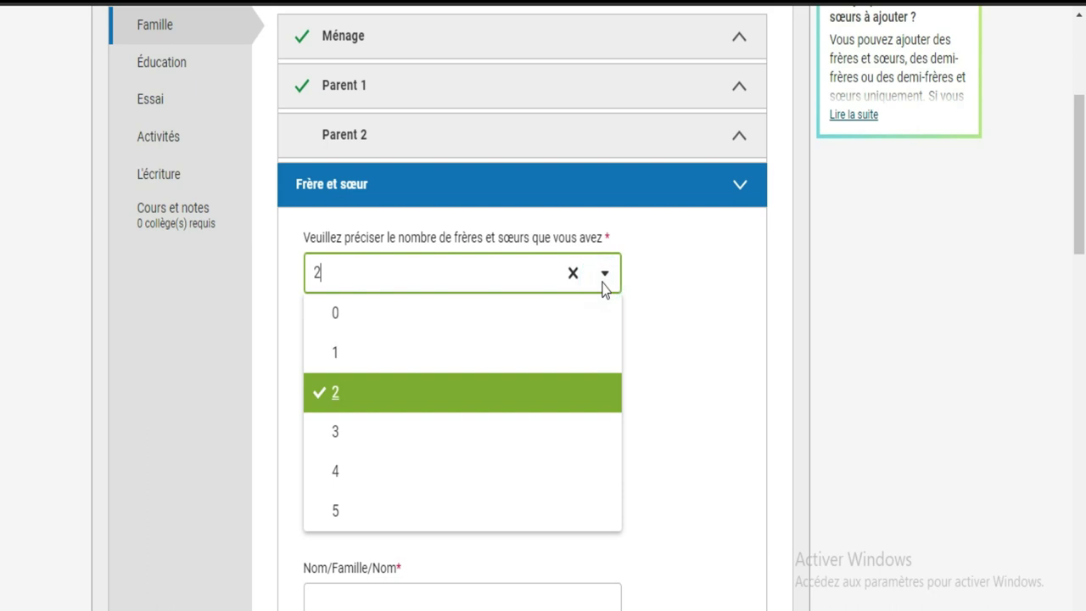
{"action": "left_click", "coordinate": [532, 322]}
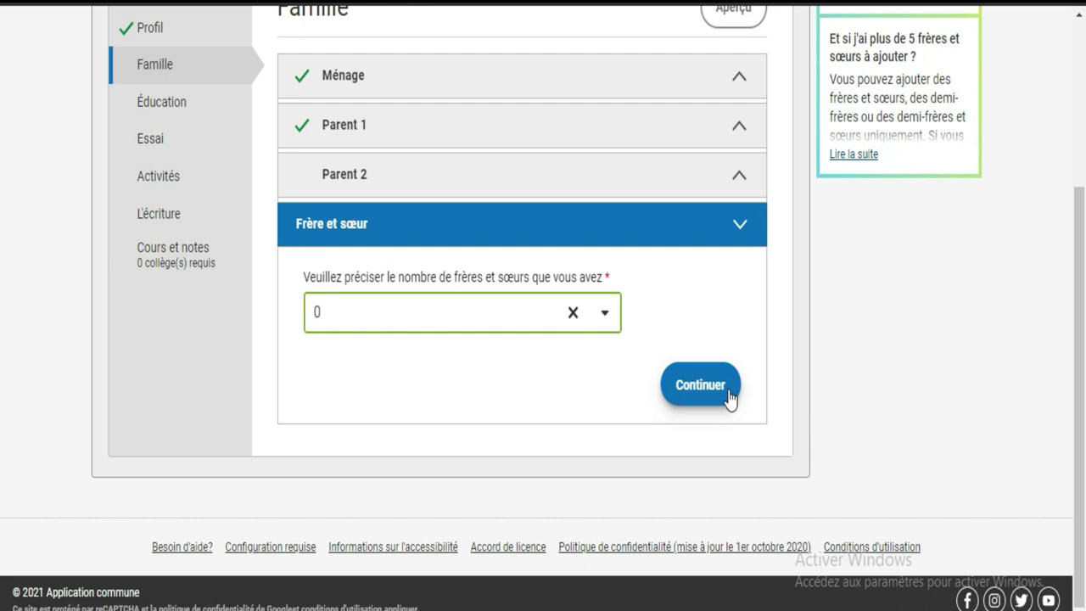
{"action": "left_click", "coordinate": [442, 316]}
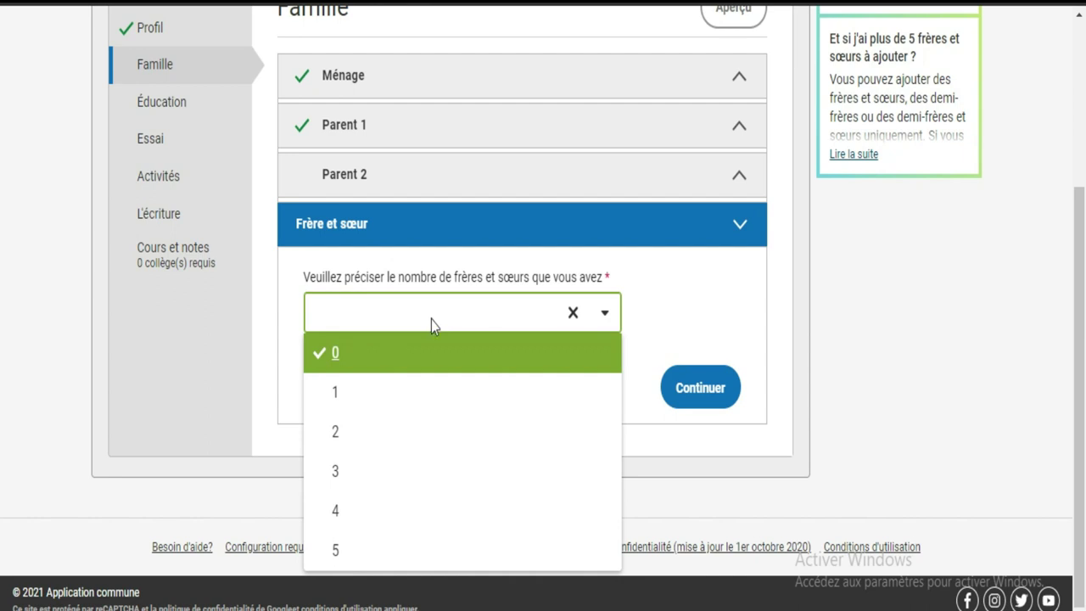
{"action": "left_click", "coordinate": [393, 411]}
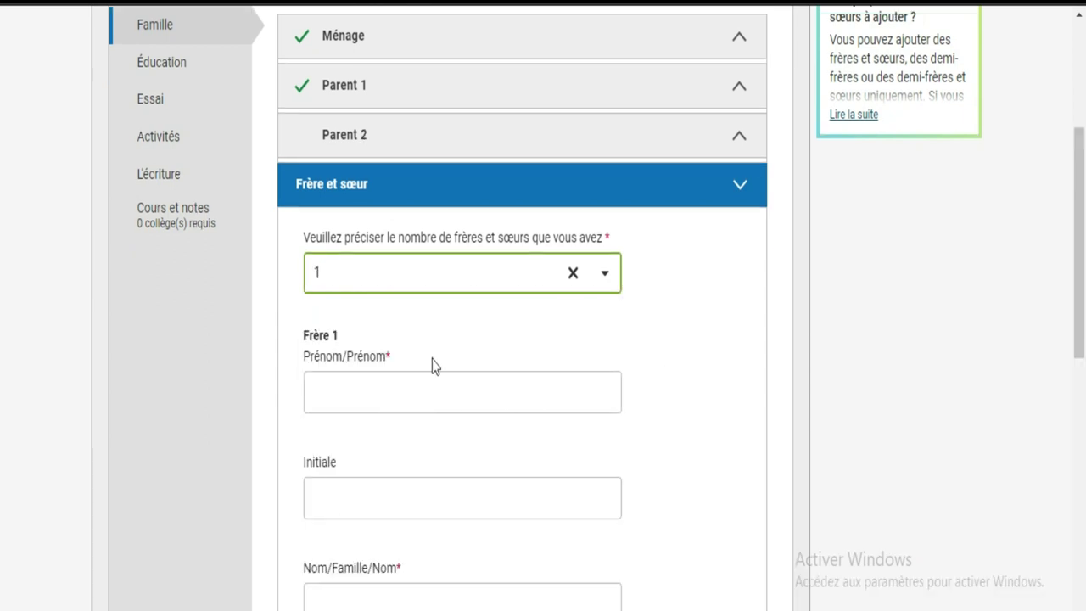
{"action": "left_click_drag", "start_coordinate": [1081, 255], "coordinate": [1084, 425]}
{"action": "scroll", "coordinate": [3, 339], "scroll_direction": "up", "scroll_amount": 7}
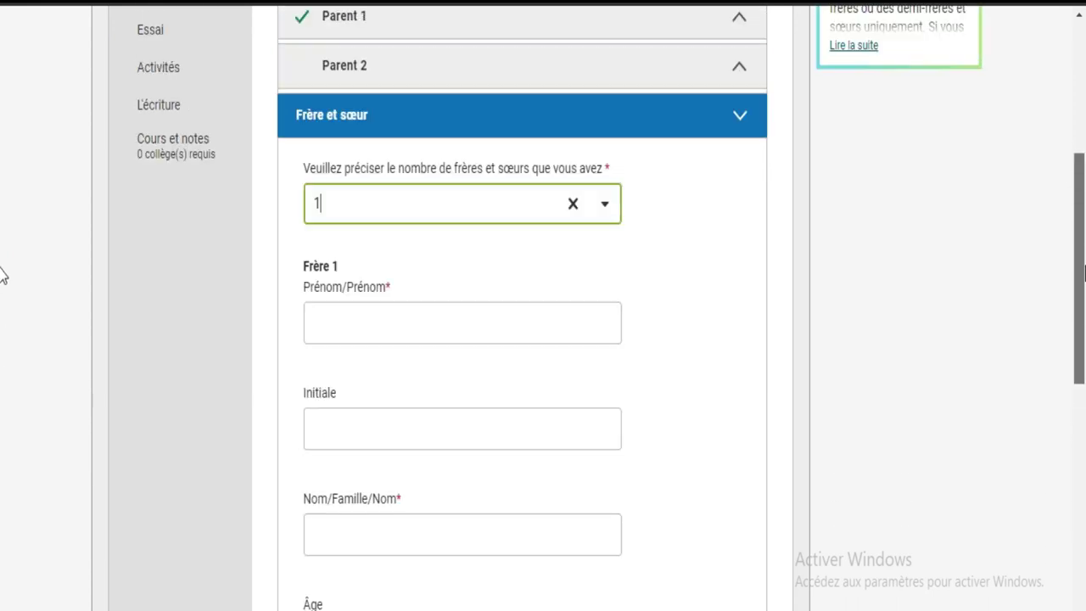
{"action": "left_click", "coordinate": [740, 267]}
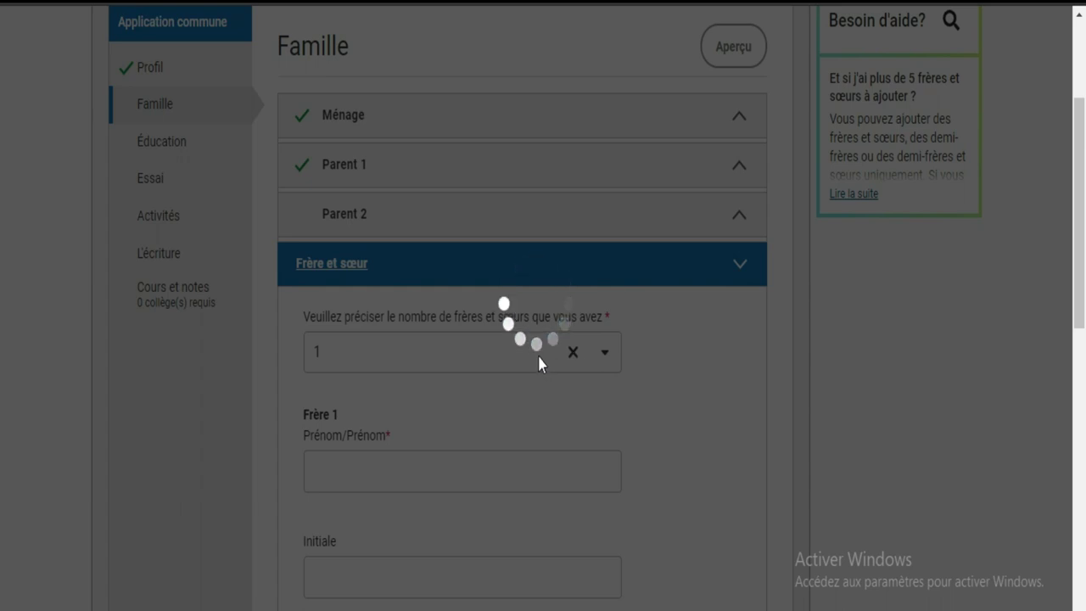
{"action": "left_click", "coordinate": [596, 351]}
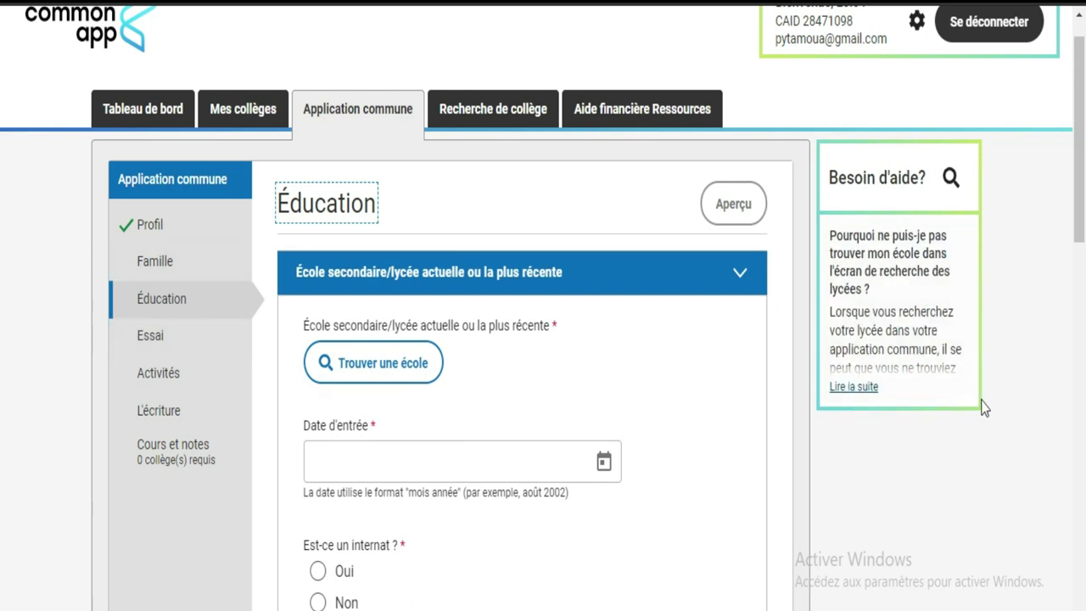
Skim the Éducation page, then return to the Famille page's Ménage section
{"action": "scroll", "coordinate": [1, 238], "scroll_direction": "down", "scroll_amount": 1}
{"action": "scroll", "coordinate": [2, 238], "scroll_direction": "down", "scroll_amount": 1}
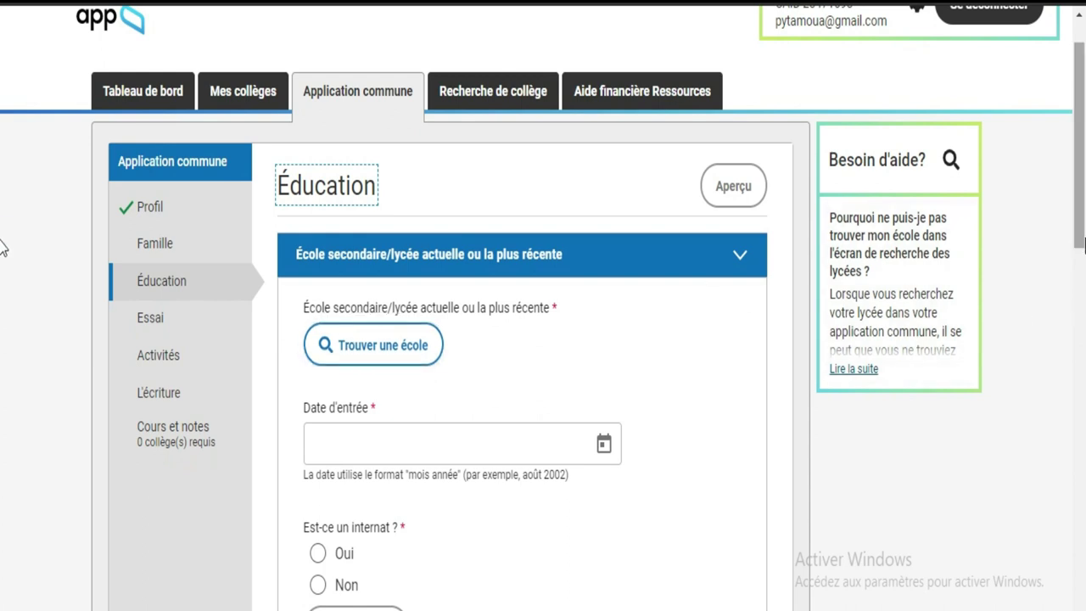
{"action": "scroll", "coordinate": [2, 365], "scroll_direction": "down", "scroll_amount": 5}
{"action": "scroll", "coordinate": [2, 386], "scroll_direction": "down", "scroll_amount": 4}
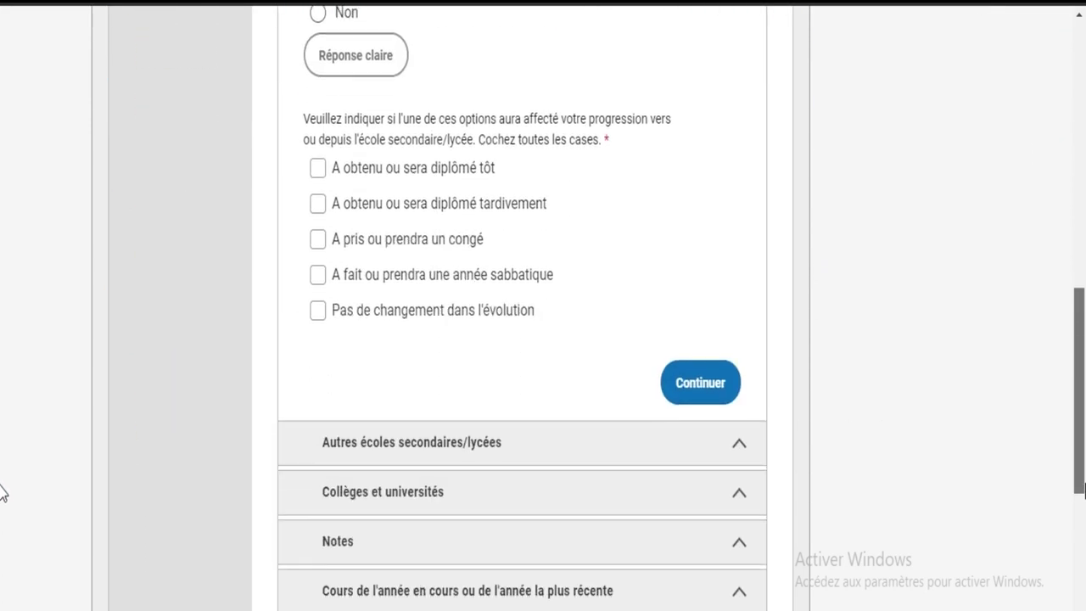
{"action": "scroll", "coordinate": [3, 493], "scroll_direction": "up", "scroll_amount": 1}
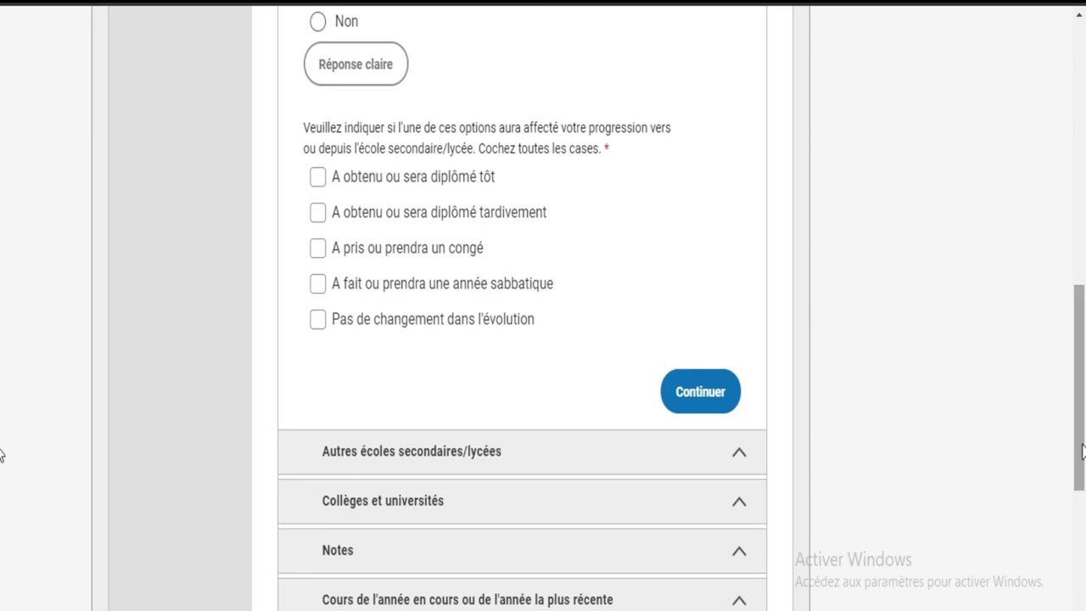
{"action": "scroll", "coordinate": [3, 454], "scroll_direction": "down", "scroll_amount": 3}
{"action": "scroll", "coordinate": [2, 521], "scroll_direction": "up", "scroll_amount": 8}
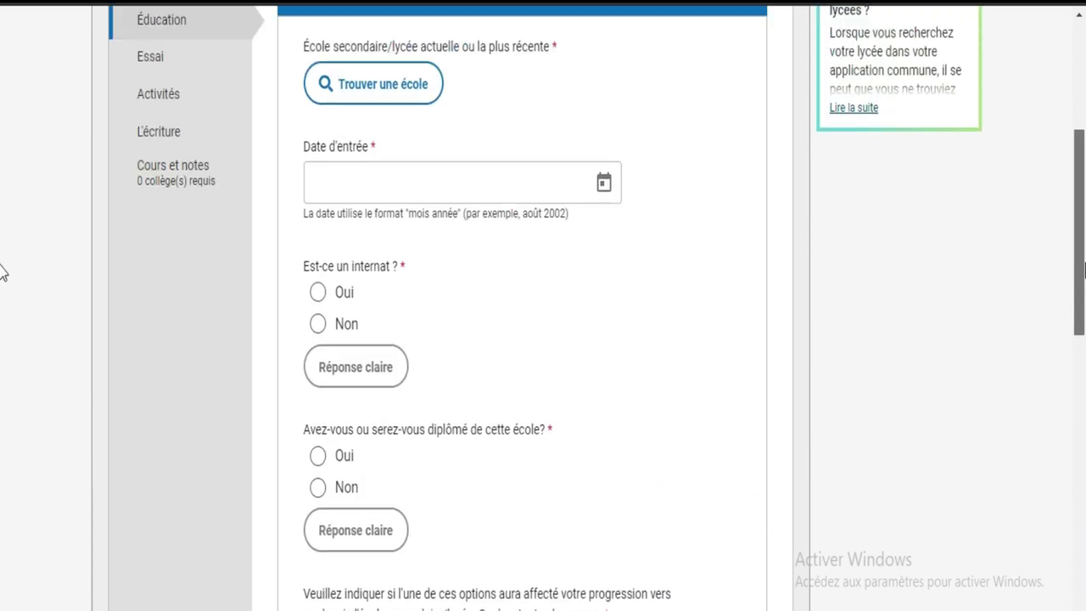
{"action": "scroll", "coordinate": [2, 273], "scroll_direction": "up", "scroll_amount": 2}
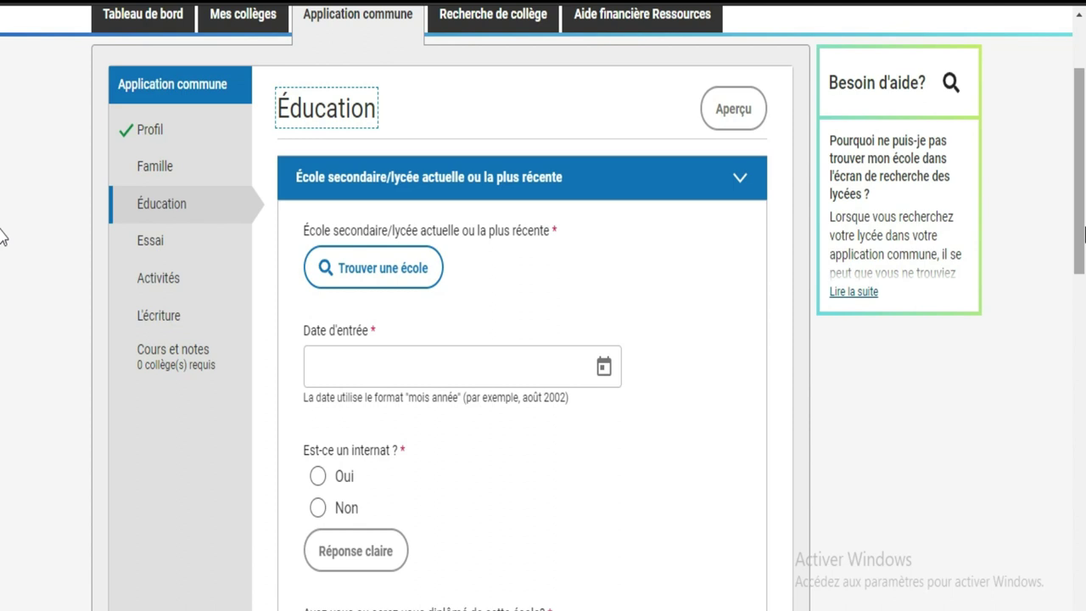
{"action": "left_click", "coordinate": [215, 176]}
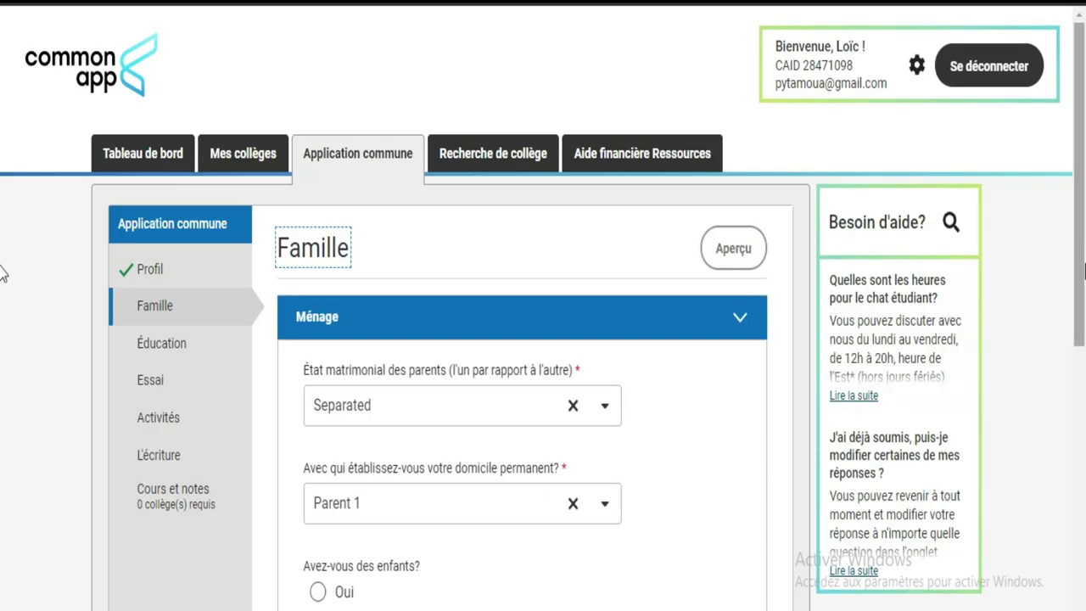
In Frère et sœur, set the number of siblings to 0 and save the family answers
{"action": "scroll", "coordinate": [1, 376], "scroll_direction": "down", "scroll_amount": 5}
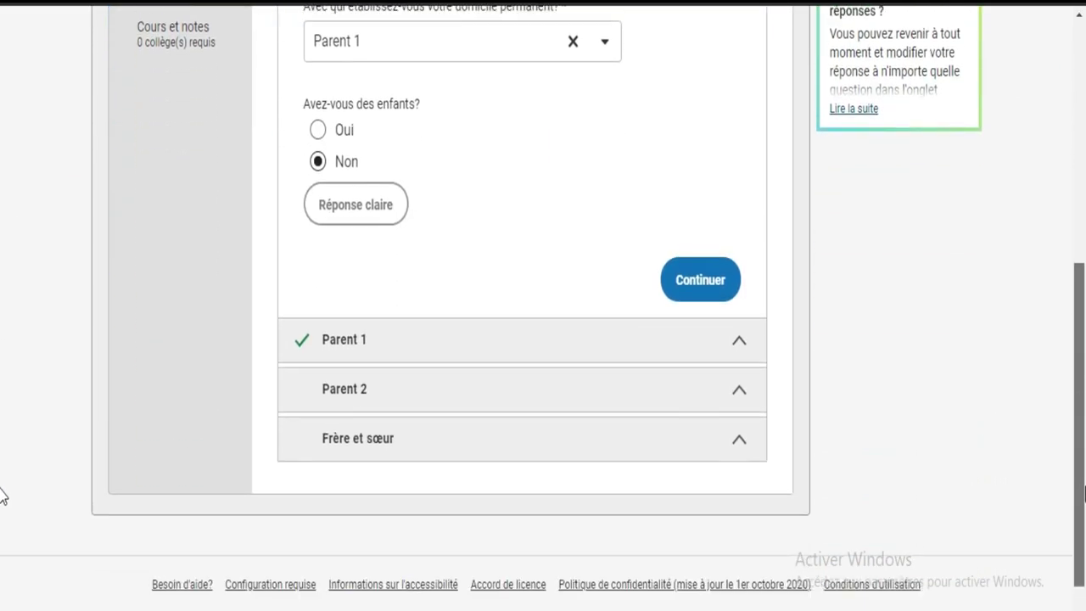
{"action": "left_click", "coordinate": [735, 450]}
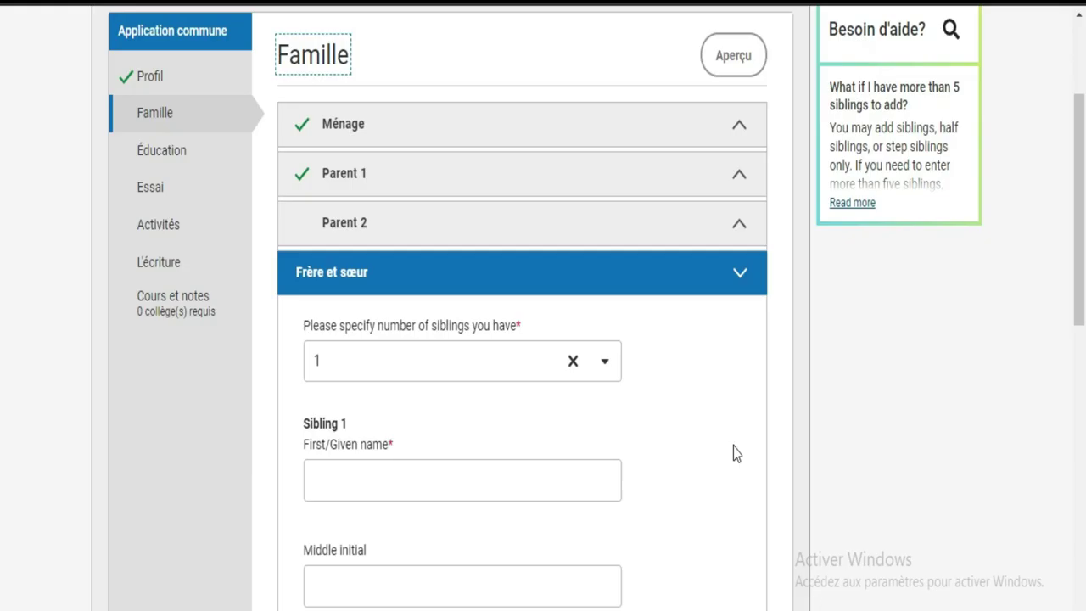
{"action": "left_click", "coordinate": [605, 362]}
{"action": "left_click", "coordinate": [448, 419]}
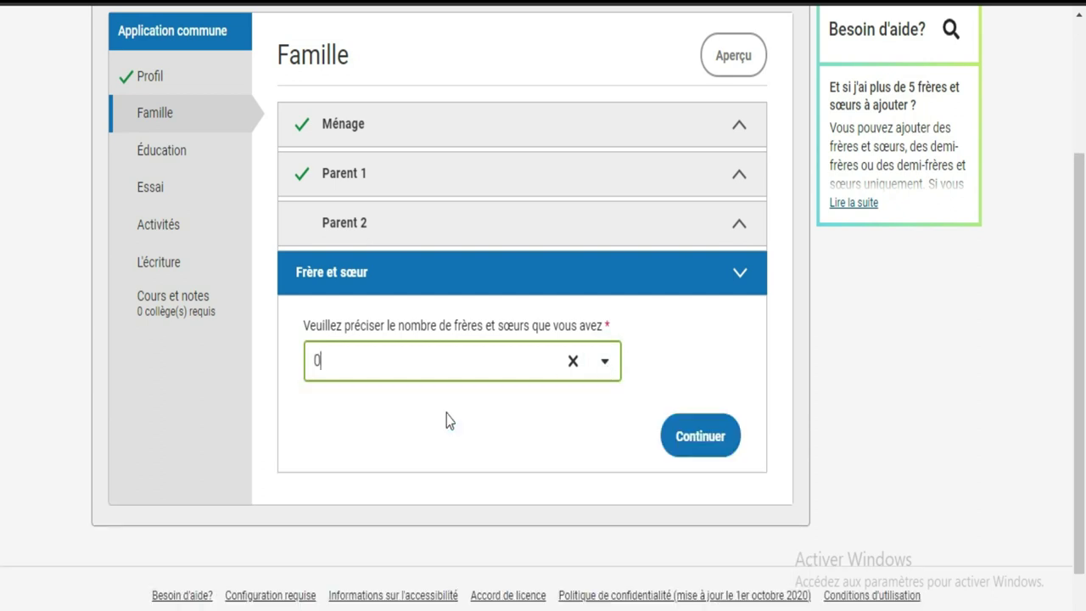
{"action": "left_click", "coordinate": [711, 439]}
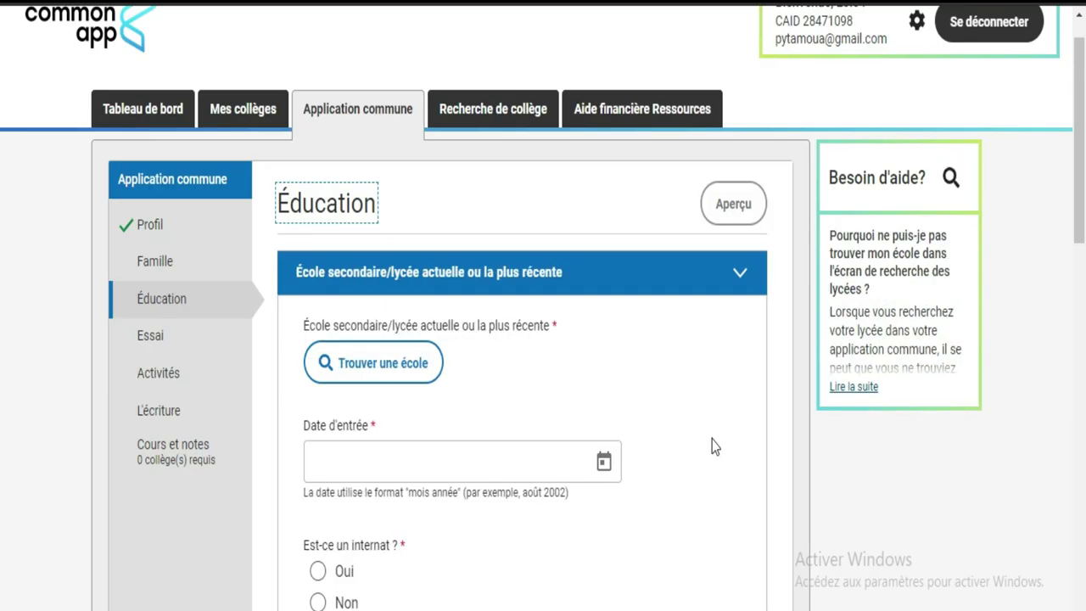
Scroll through the blank current secondary school questions on the Éducation page
{"action": "left_click_drag", "start_coordinate": [1085, 203], "coordinate": [1085, 287]}
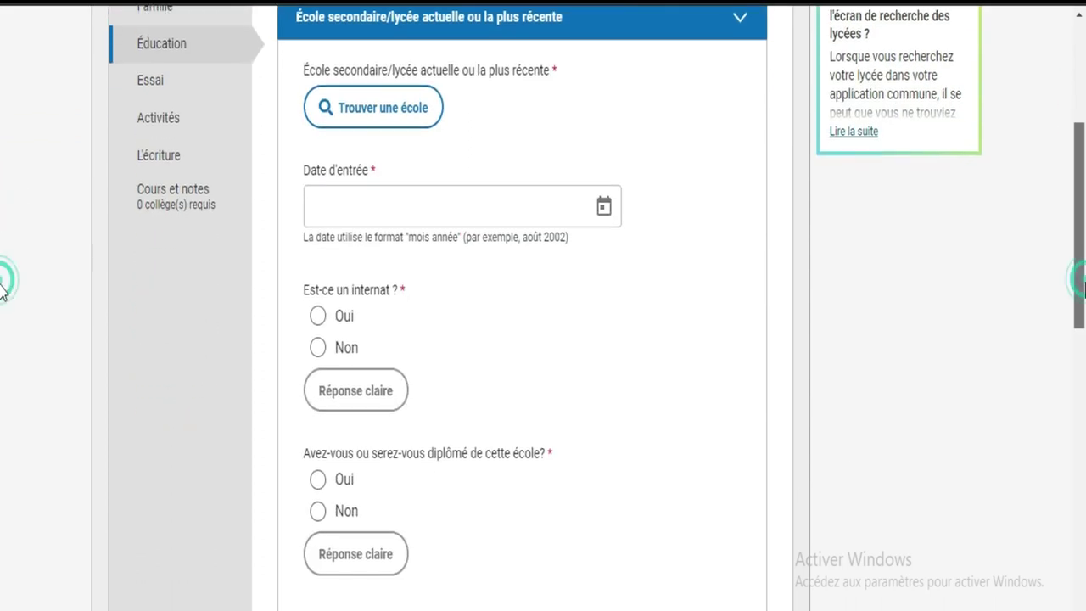
{"action": "scroll", "coordinate": [2, 305], "scroll_direction": "down", "scroll_amount": 2}
{"action": "scroll", "coordinate": [2, 322], "scroll_direction": "up", "scroll_amount": 2}
{"action": "scroll", "coordinate": [3, 282], "scroll_direction": "up", "scroll_amount": 1}
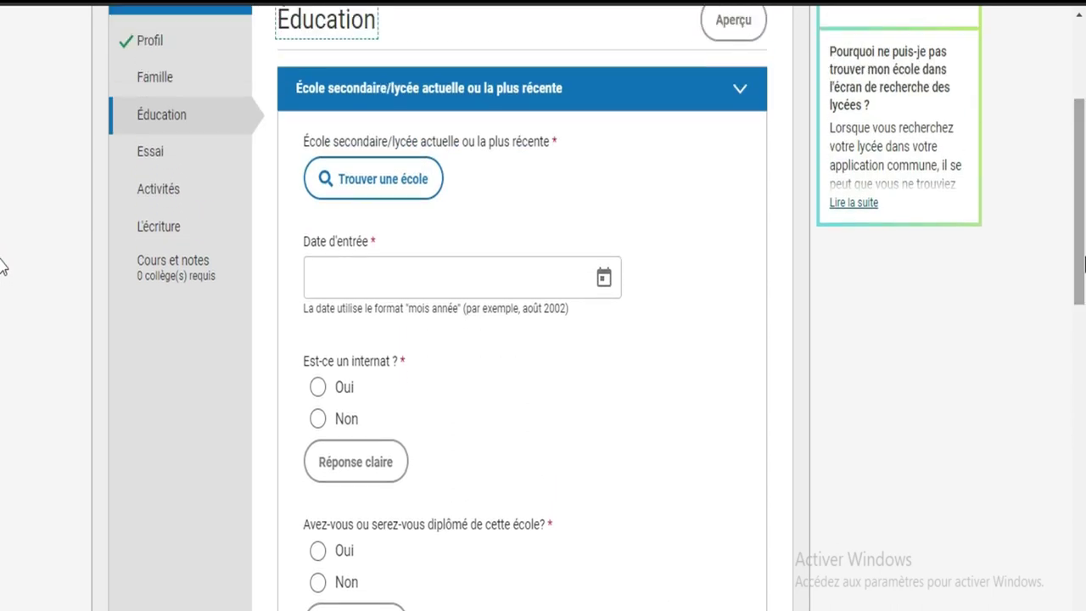